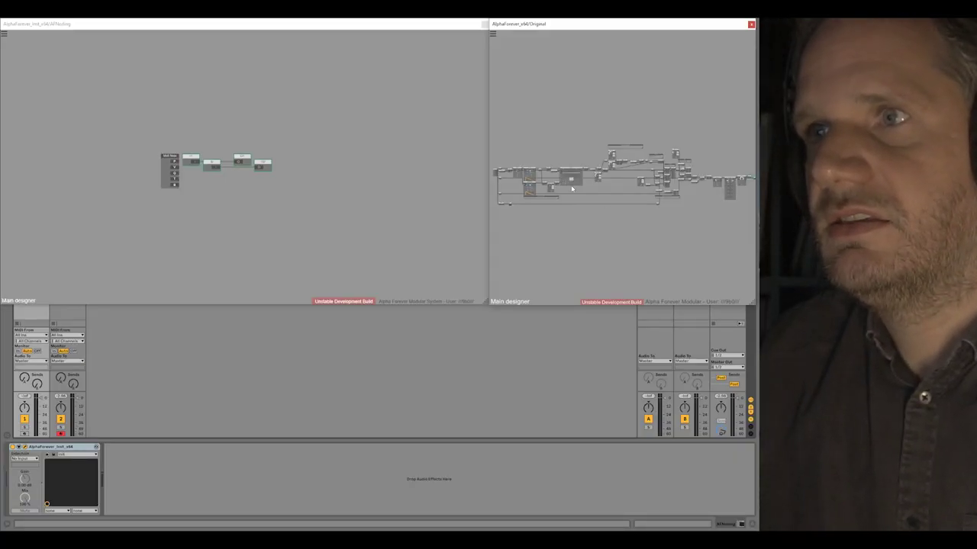
- Enlarge the AlphaForever_Inst_x64 designer window and delete all the modules in its patch
{"action": "scroll", "coordinate": [603, 141], "scroll_direction": "up", "scroll_amount": 6}
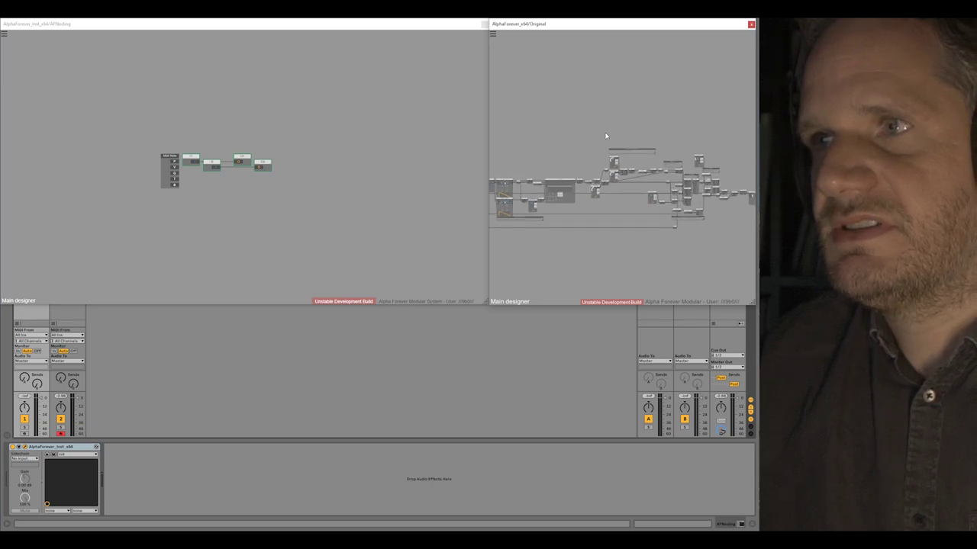
{"action": "scroll", "coordinate": [631, 57], "scroll_direction": "down", "scroll_amount": 8}
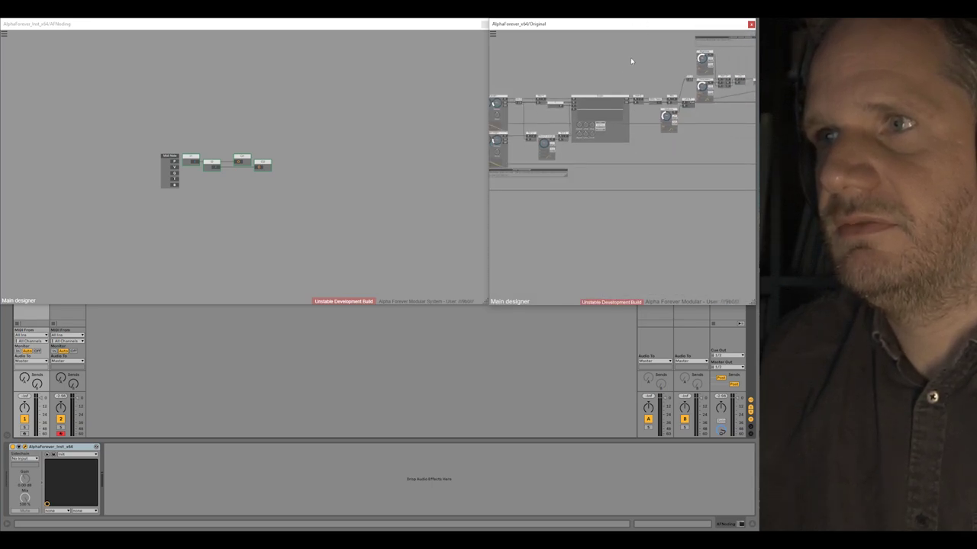
{"action": "scroll", "coordinate": [577, 120], "scroll_direction": "up", "scroll_amount": 4}
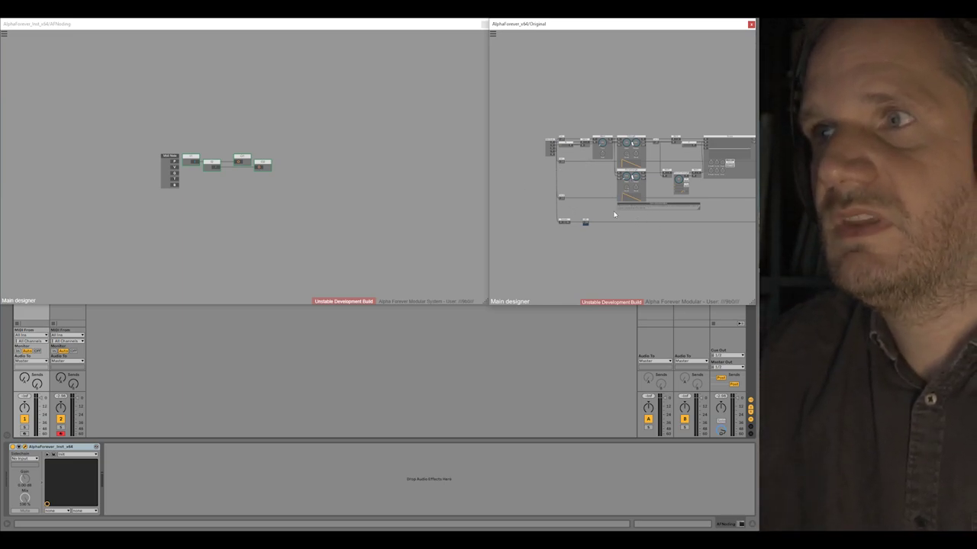
{"action": "left_click_drag", "start_coordinate": [483, 300], "coordinate": [460, 425]}
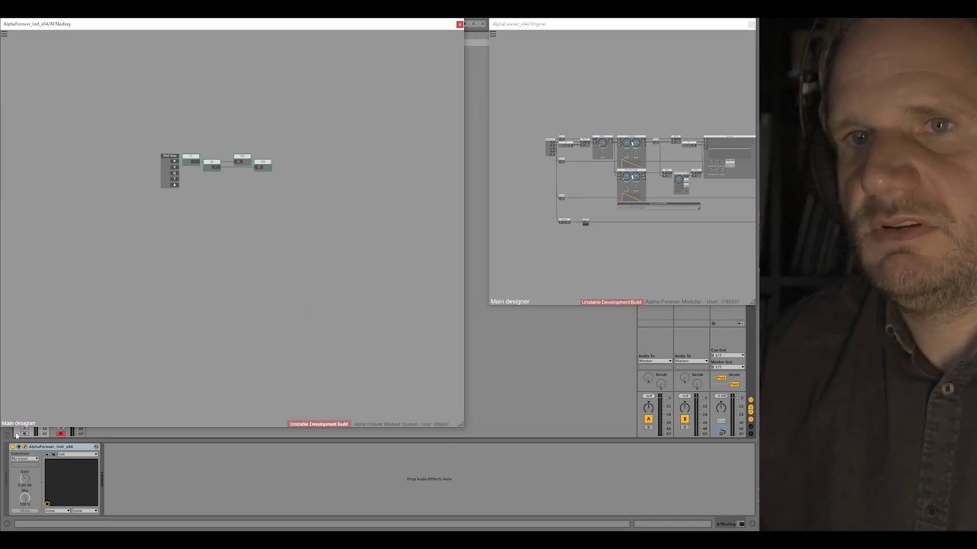
{"action": "left_click_drag", "start_coordinate": [464, 426], "coordinate": [471, 427]}
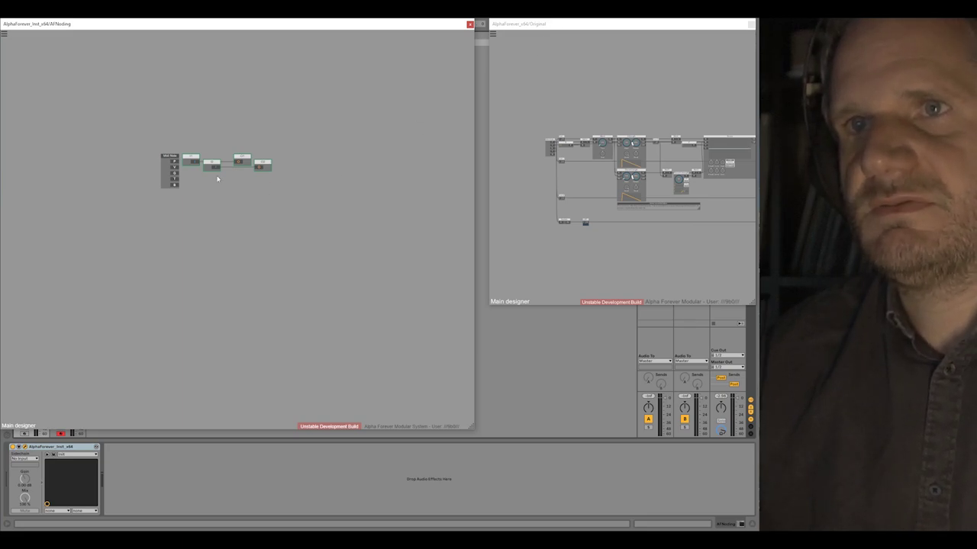
{"action": "key", "text": "ctrl+a"}
{"action": "key", "text": "Delete"}
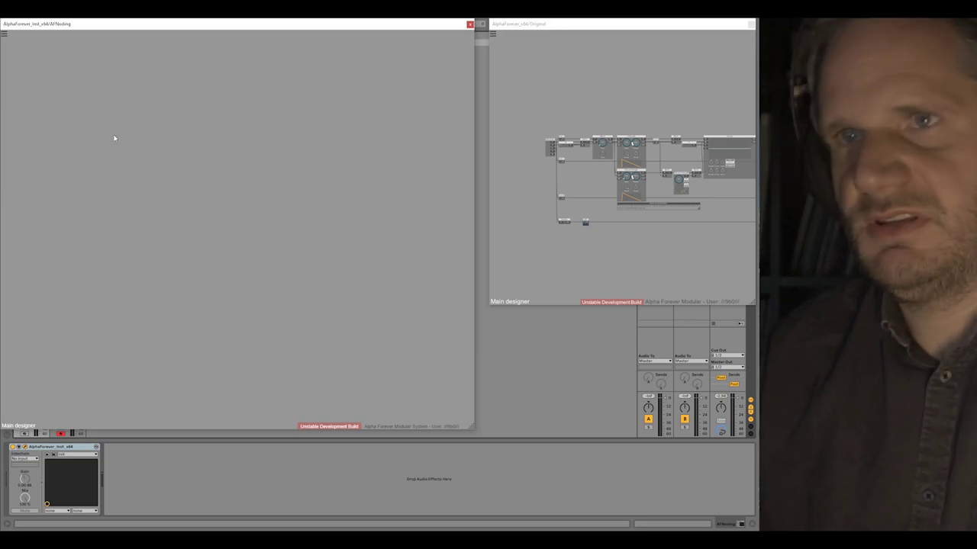
- Add a Midi Note module to the empty patch and place it near the left side of the canvas
{"action": "right_click", "coordinate": [114, 138]}
{"action": "type", "text": "midi"}
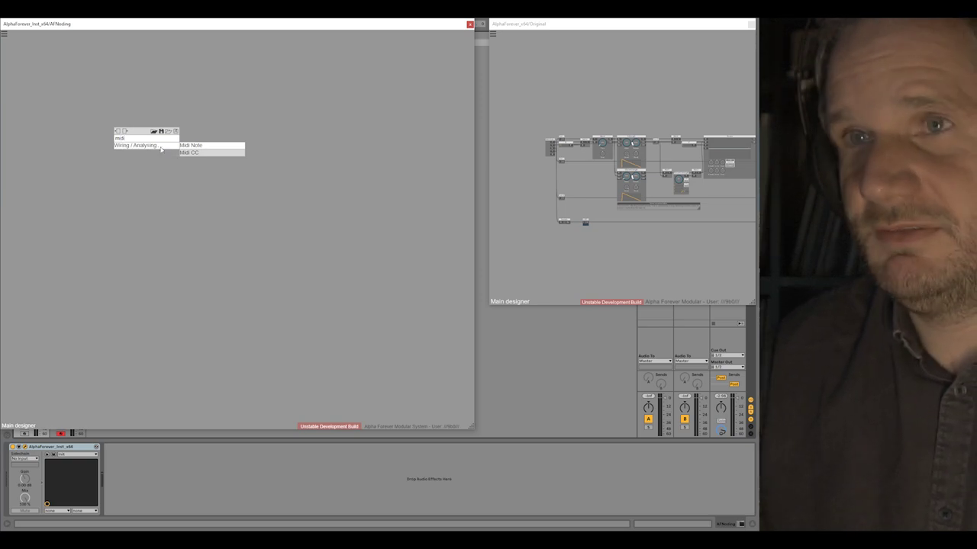
{"action": "left_click", "coordinate": [188, 148]}
{"action": "left_click_drag", "start_coordinate": [127, 138], "coordinate": [77, 138]}
- Add a Gain Lin module to the right of Midi Note, attach two output modules to its outputs and stagger them
{"action": "right_click", "coordinate": [262, 133]}
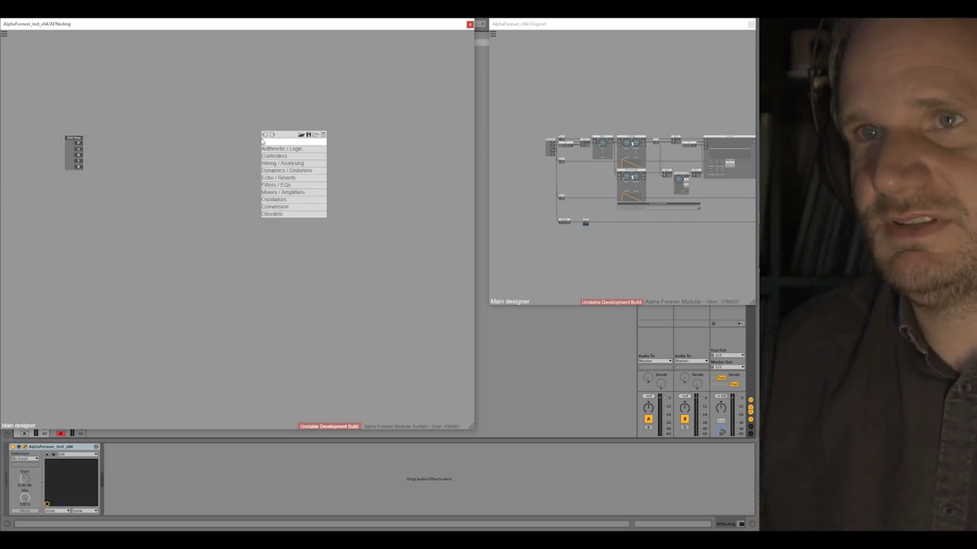
{"action": "type", "text": "gain"}
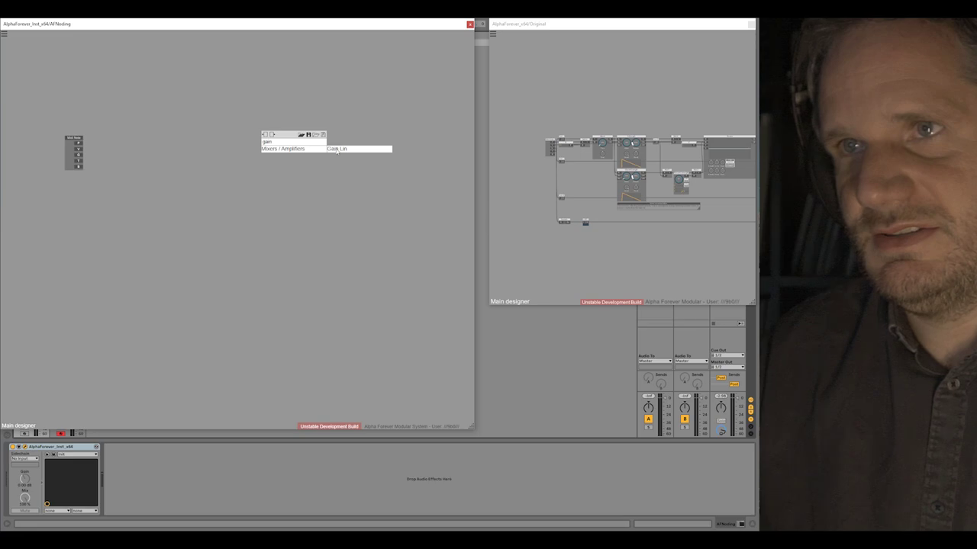
{"action": "key", "text": "Return"}
{"action": "double_click", "coordinate": [296, 147]}
{"action": "double_click", "coordinate": [296, 152]}
{"action": "left_click_drag", "start_coordinate": [324, 151], "coordinate": [366, 151]}
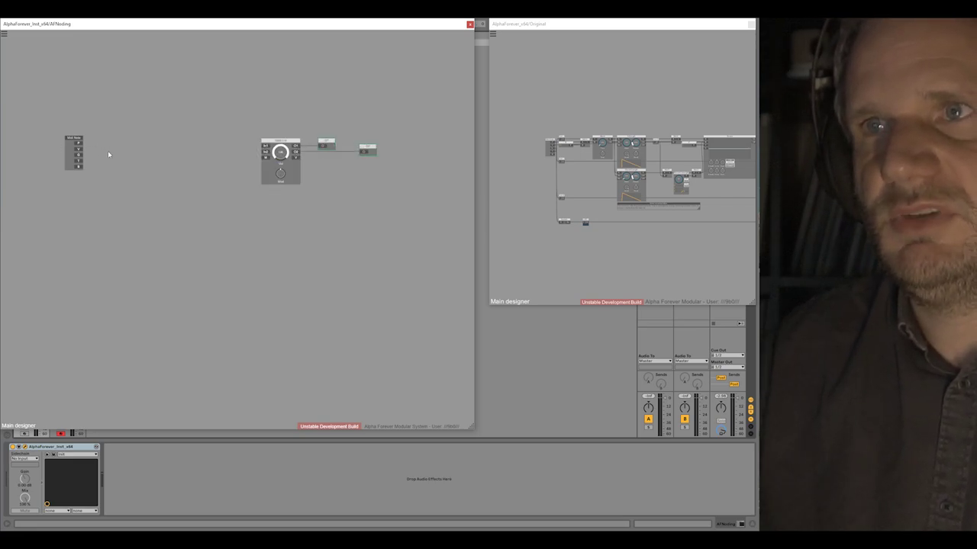
- Move the Midi Note module further left and add a Mul module fed by its G output
{"action": "scroll", "coordinate": [109, 152], "scroll_direction": "up", "scroll_amount": 3}
{"action": "left_click_drag", "start_coordinate": [110, 153], "coordinate": [264, 144]}
{"action": "left_click_drag", "start_coordinate": [203, 120], "coordinate": [104, 118]}
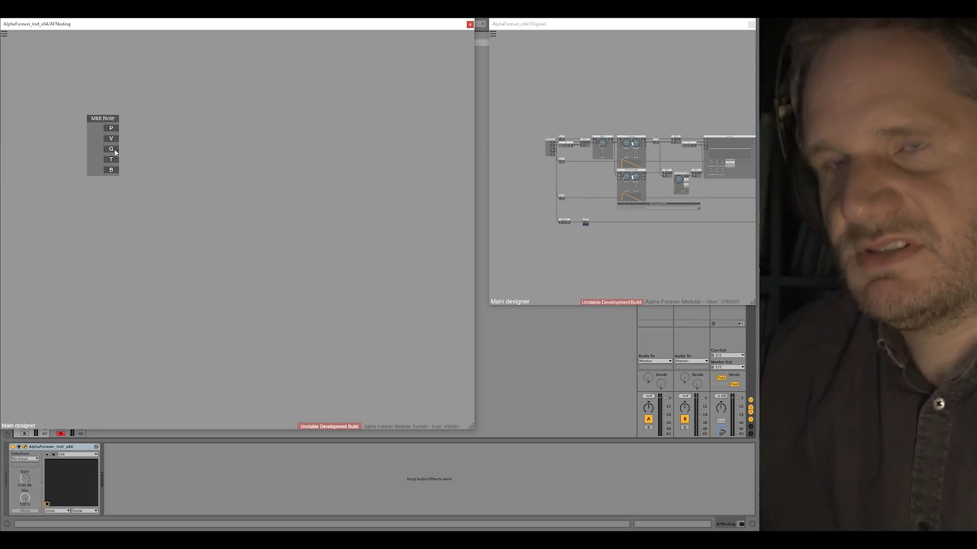
{"action": "right_click", "coordinate": [115, 150]}
{"action": "type", "text": "mul"}
{"action": "left_click", "coordinate": [187, 158]}
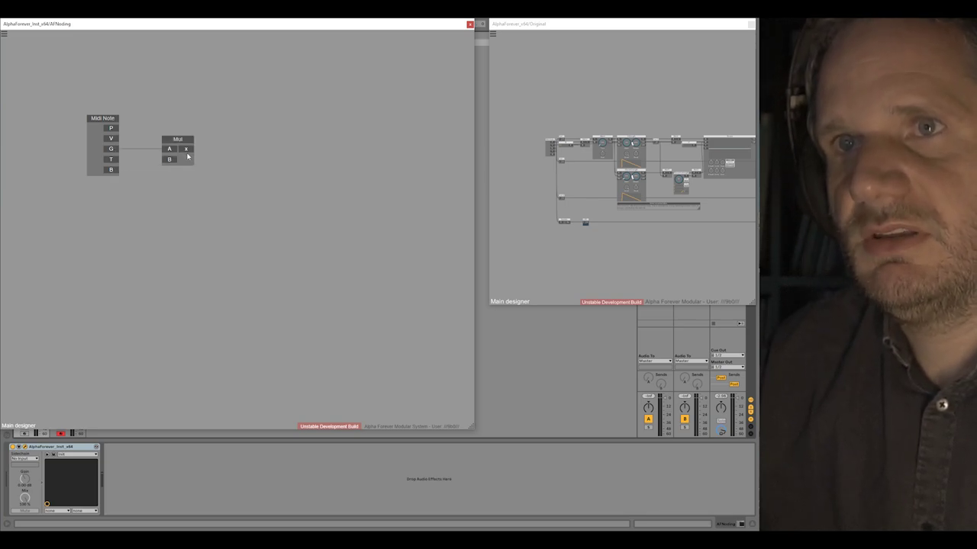
- Insert a Change module between Midi Note's G output and the Mul's B input, and close the gaps between the modules
{"action": "left_click_drag", "start_coordinate": [181, 141], "coordinate": [239, 141]}
{"action": "left_click", "coordinate": [231, 149]}
{"action": "type", "text": "chang"}
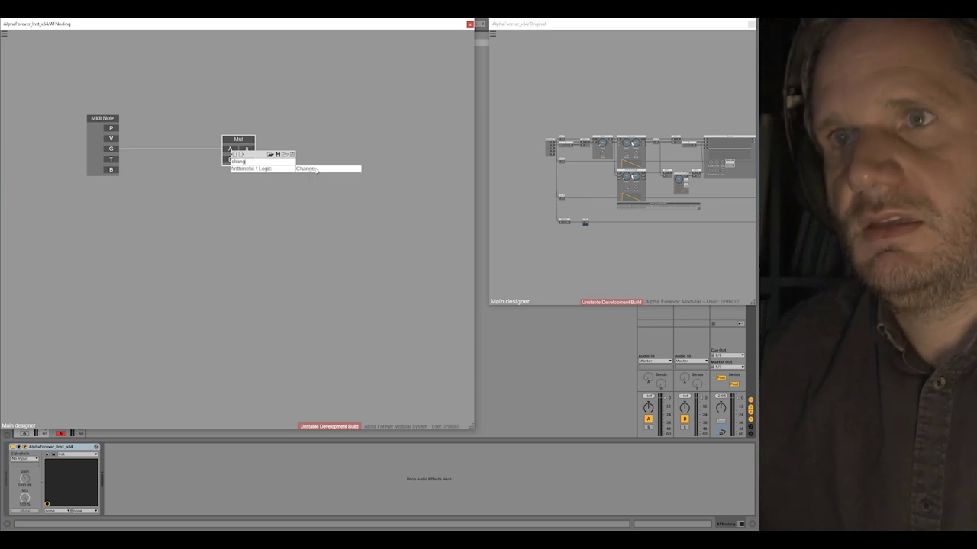
{"action": "left_click", "coordinate": [315, 169]}
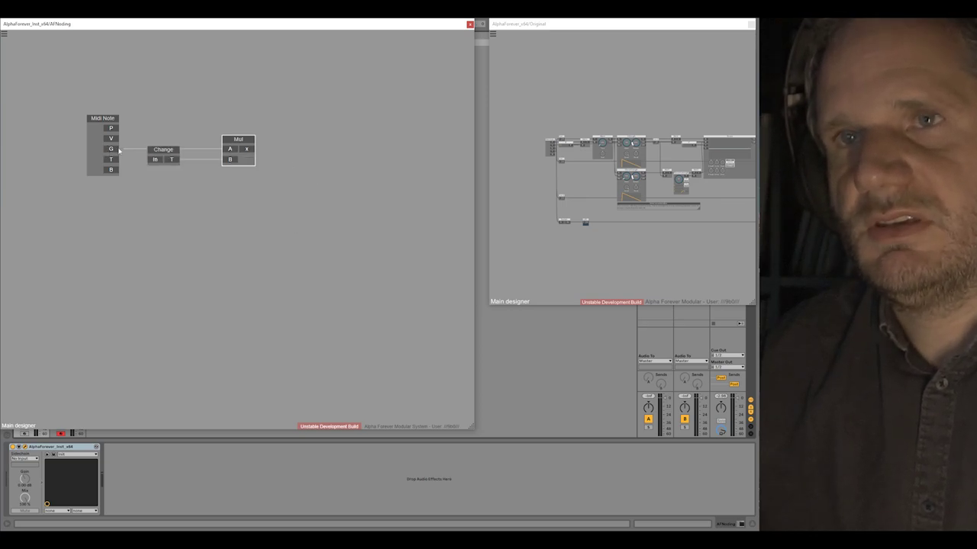
{"action": "left_click_drag", "start_coordinate": [163, 149], "coordinate": [152, 150]}
{"action": "left_click_drag", "start_coordinate": [230, 140], "coordinate": [193, 140]}
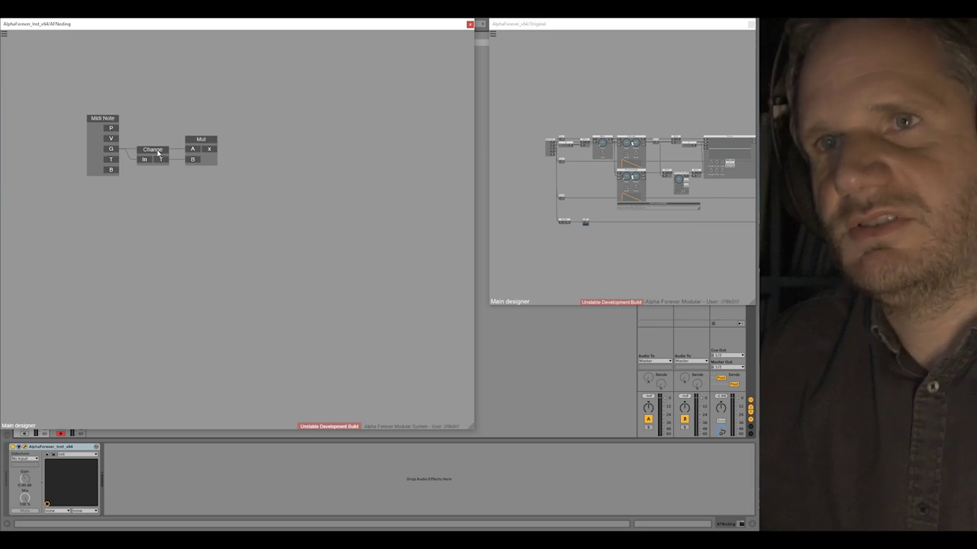
- Add an Env. follower Modulated module fed by the Mul's output and place it to the Mul's right
{"action": "left_click_drag", "start_coordinate": [261, 196], "coordinate": [250, 270]}
{"action": "scroll", "coordinate": [279, 224], "scroll_direction": "down", "scroll_amount": 2}
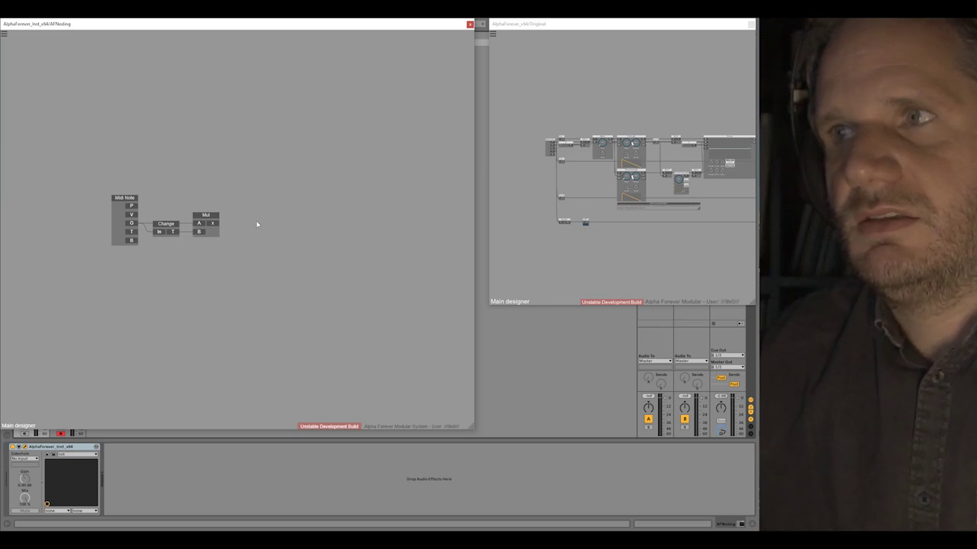
{"action": "right_click", "coordinate": [213, 223]}
{"action": "type", "text": "w"}
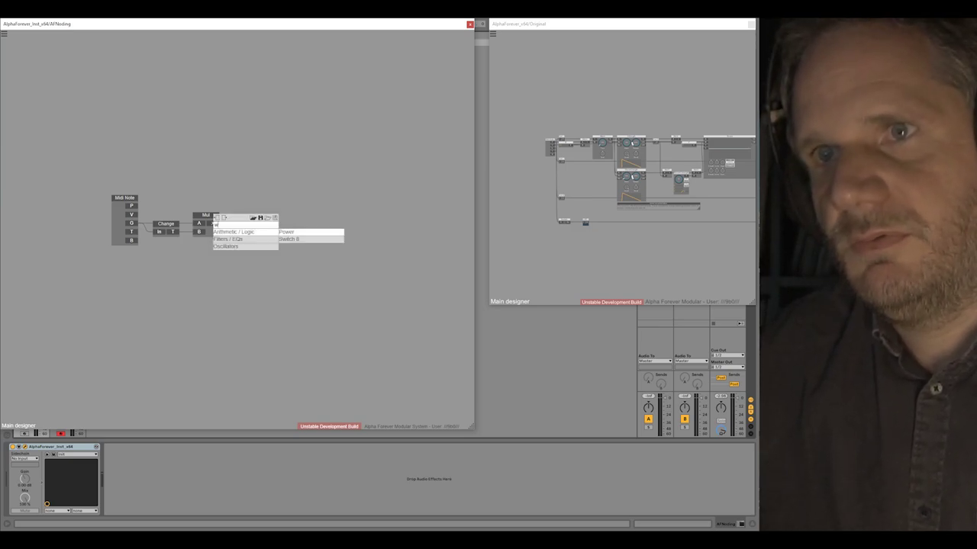
{"action": "type", "text": "hv"}
{"action": "key", "text": "BackSpace"}
{"action": "key", "text": "BackSpace"}
{"action": "key", "text": "BackSpace"}
{"action": "type", "text": "env"}
{"action": "left_click", "coordinate": [310, 240]}
{"action": "left_click_drag", "start_coordinate": [318, 192], "coordinate": [370, 158]}
{"action": "left_click_drag", "start_coordinate": [153, 127], "coordinate": [421, 297]}
- Check the Hit length envelope in the original patch and move the new envelope follower closer to the Mul
{"action": "left_click", "coordinate": [628, 121]}
{"action": "scroll", "coordinate": [627, 122], "scroll_direction": "up", "scroll_amount": 6}
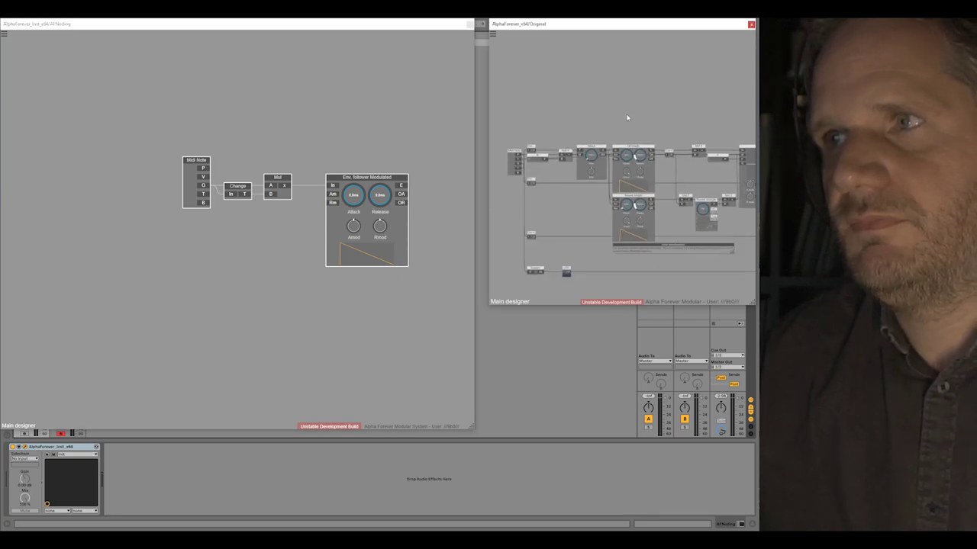
{"action": "left_click_drag", "start_coordinate": [634, 158], "coordinate": [613, 29]}
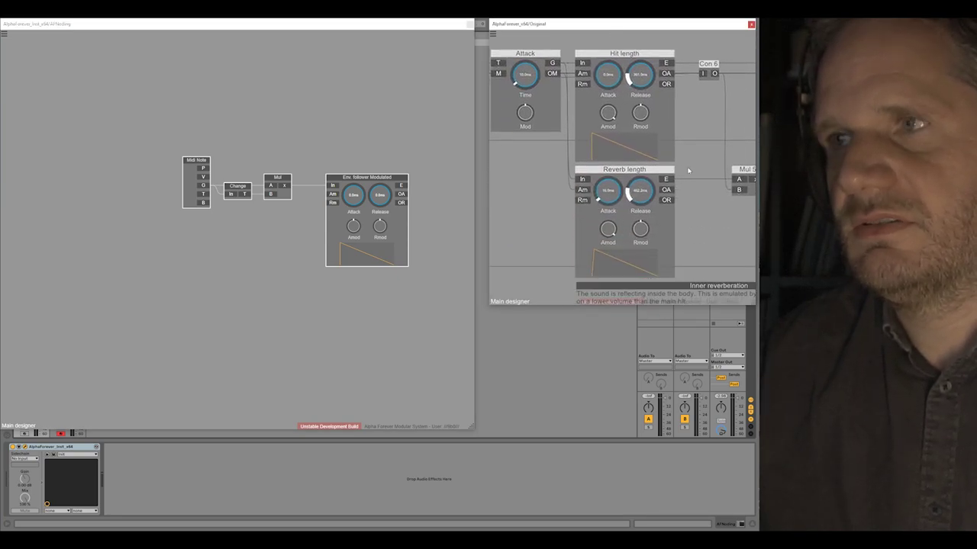
{"action": "scroll", "coordinate": [684, 176], "scroll_direction": "up", "scroll_amount": 3}
{"action": "left_click_drag", "start_coordinate": [202, 159], "coordinate": [447, 276]}
{"action": "left_click_drag", "start_coordinate": [415, 153], "coordinate": [179, 150]}
{"action": "left_click", "coordinate": [212, 112]}
{"action": "left_click", "coordinate": [258, 124]}
{"action": "left_click_drag", "start_coordinate": [286, 148], "coordinate": [236, 139]}
{"action": "scroll", "coordinate": [236, 140], "scroll_direction": "down", "scroll_amount": 2}
- Examine which modules follow the Hit length and Reverb length envelopes in the original patch
{"action": "left_click", "coordinate": [636, 86]}
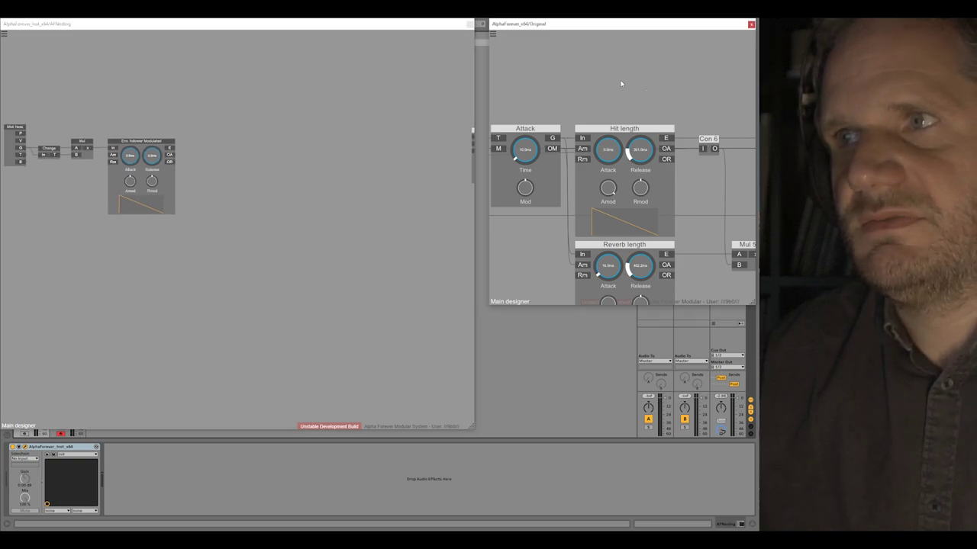
{"action": "left_click", "coordinate": [402, 112]}
{"action": "left_click", "coordinate": [656, 100]}
{"action": "scroll", "coordinate": [578, 78], "scroll_direction": "down", "scroll_amount": 2}
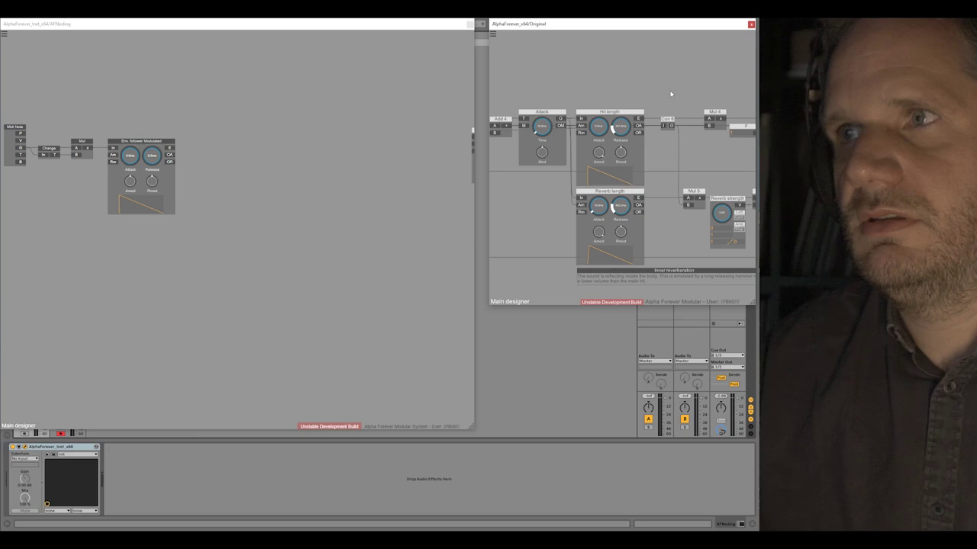
{"action": "left_click_drag", "start_coordinate": [689, 88], "coordinate": [589, 55]}
{"action": "scroll", "coordinate": [593, 60], "scroll_direction": "down", "scroll_amount": 1}
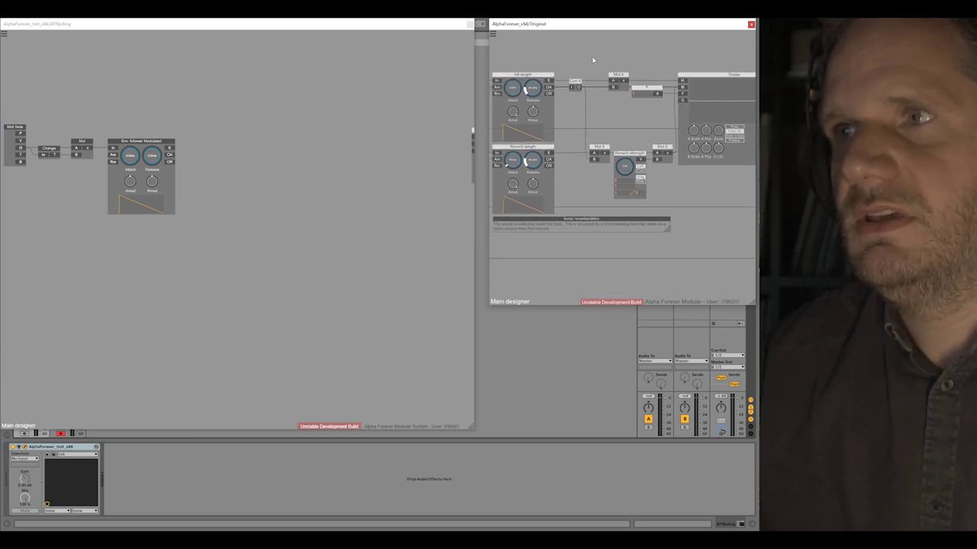
{"action": "scroll", "coordinate": [623, 59], "scroll_direction": "down", "scroll_amount": 2}
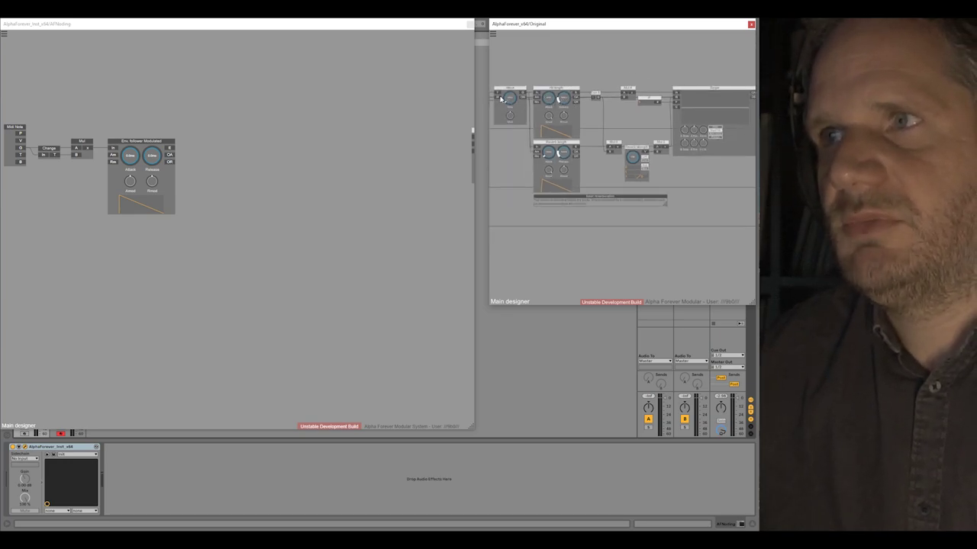
- Add a second Mul module fed by the envelope follower's E output
{"action": "left_click", "coordinate": [272, 144]}
{"action": "right_click", "coordinate": [171, 152]}
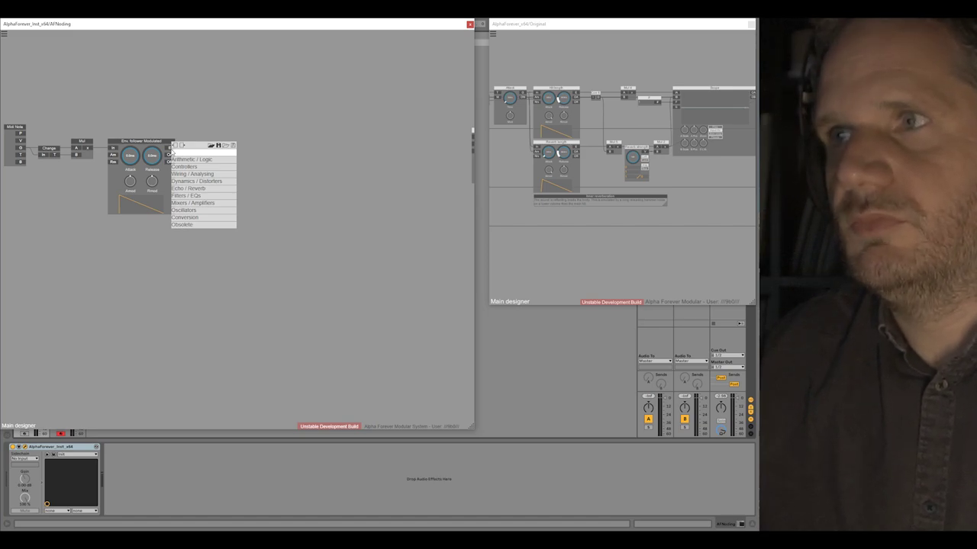
{"action": "type", "text": "mul"}
{"action": "left_click", "coordinate": [258, 163]}
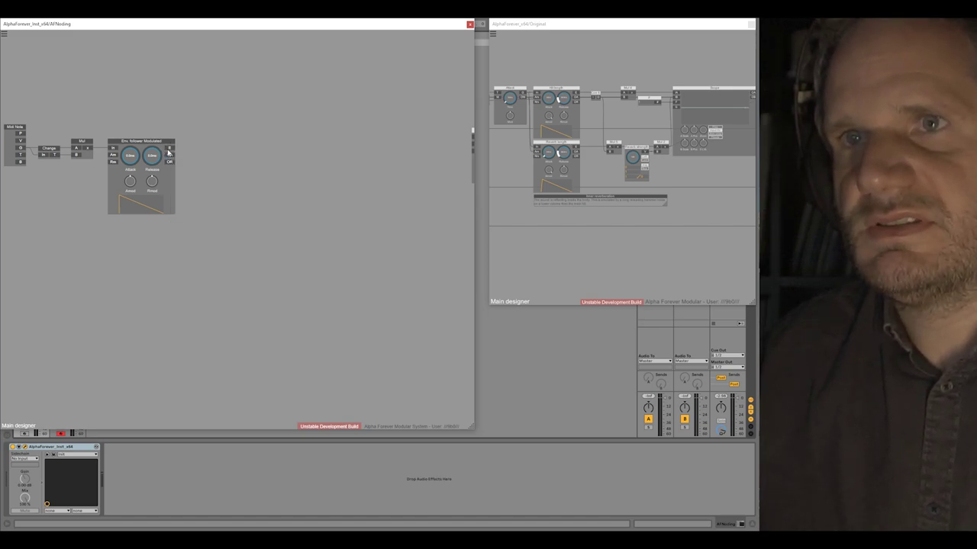
{"action": "right_click", "coordinate": [168, 151]}
{"action": "type", "text": "mul"}
{"action": "left_click", "coordinate": [253, 159]}
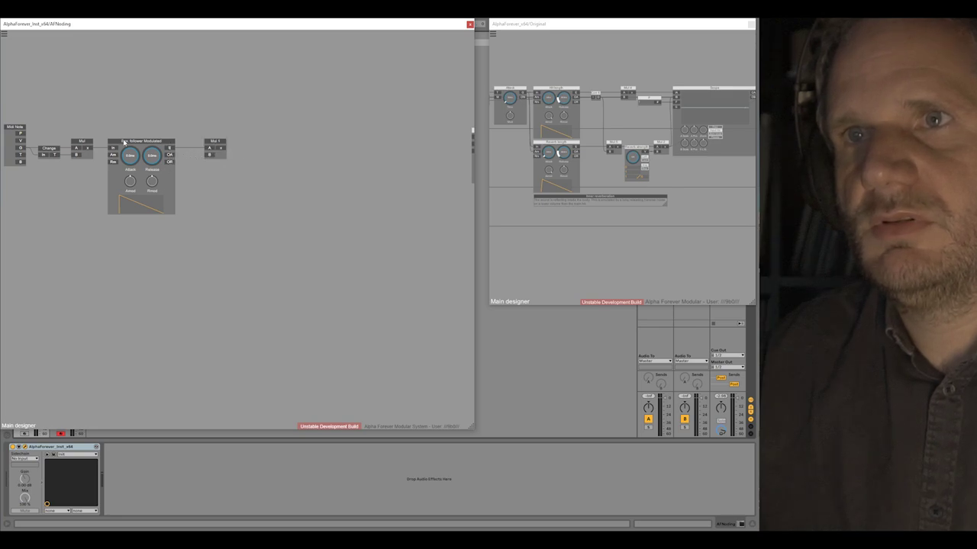
- Route Midi Note's V output to the second Mul's B input through a Con module placed above the wire
{"action": "left_click", "coordinate": [209, 156]}
{"action": "mouse_move", "coordinate": [239, 186]}
{"action": "left_click", "coordinate": [297, 250]}
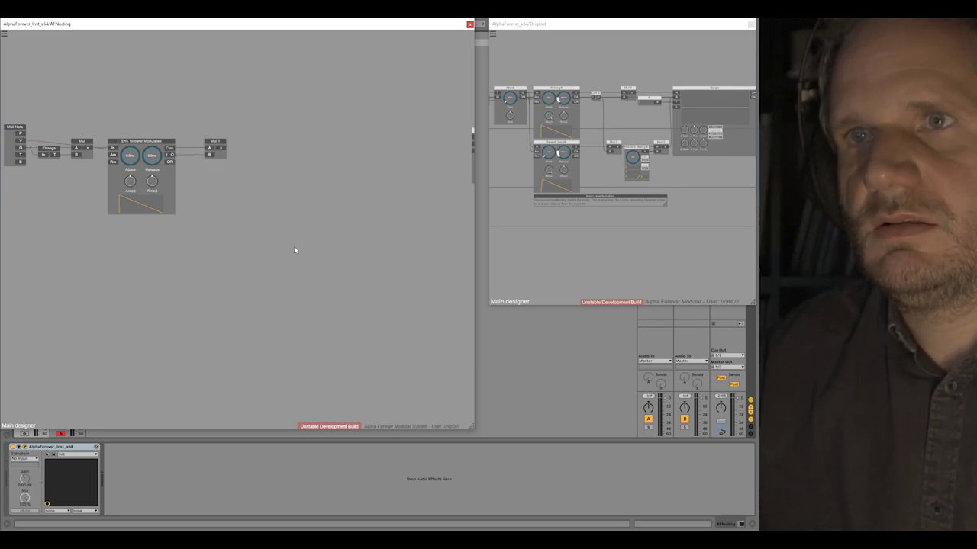
{"action": "left_click_drag", "start_coordinate": [169, 149], "coordinate": [170, 134]}
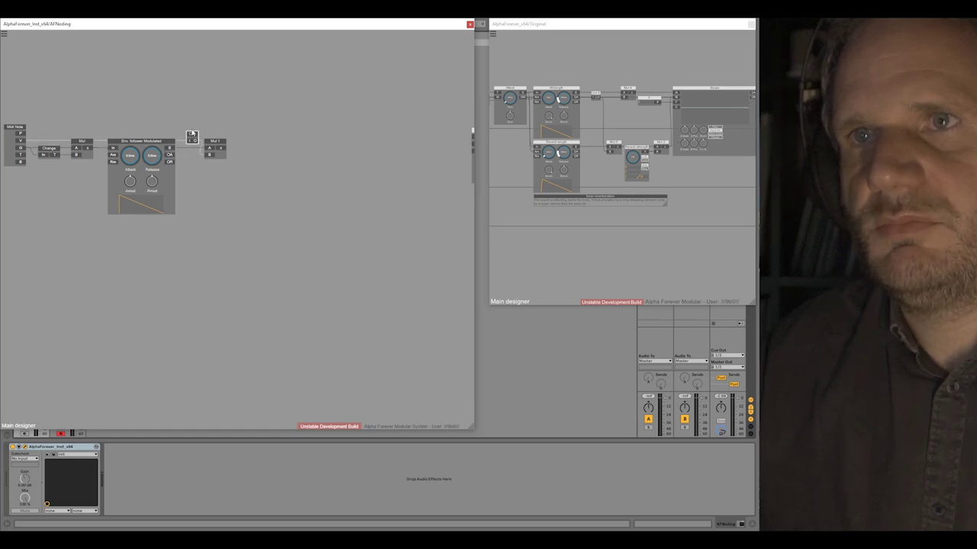
- Examine the original patch's chain from the Hit length envelope through to the module after the large display module
{"action": "left_click", "coordinate": [576, 233]}
{"action": "left_click", "coordinate": [622, 90]}
{"action": "left_click_drag", "start_coordinate": [560, 74], "coordinate": [669, 90]}
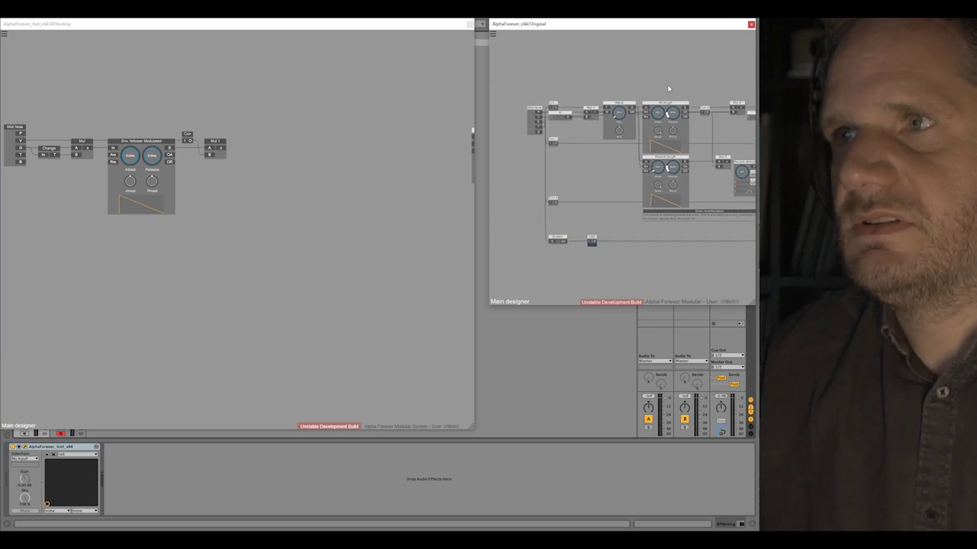
{"action": "left_click", "coordinate": [706, 112]}
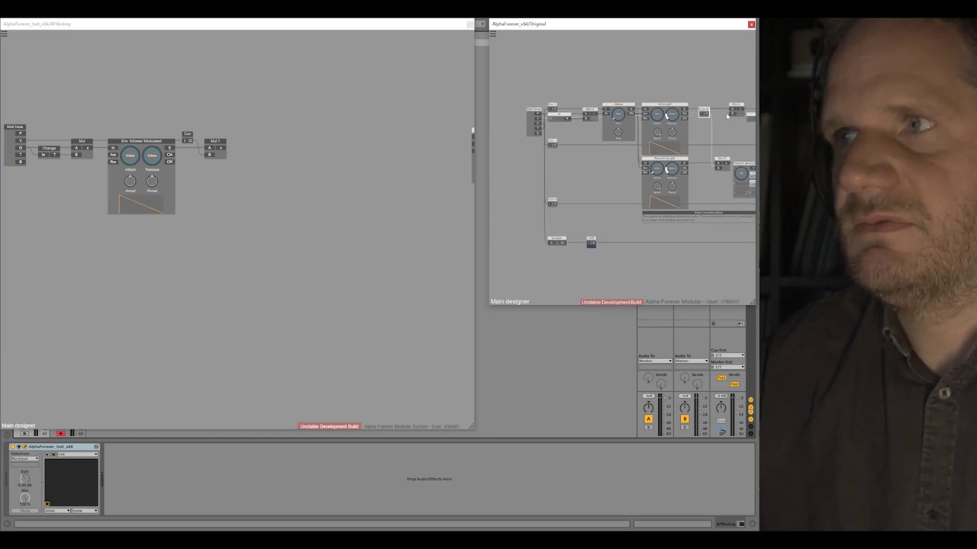
{"action": "left_click", "coordinate": [730, 84]}
{"action": "left_click_drag", "start_coordinate": [718, 82], "coordinate": [549, 105]}
{"action": "left_click", "coordinate": [636, 118]}
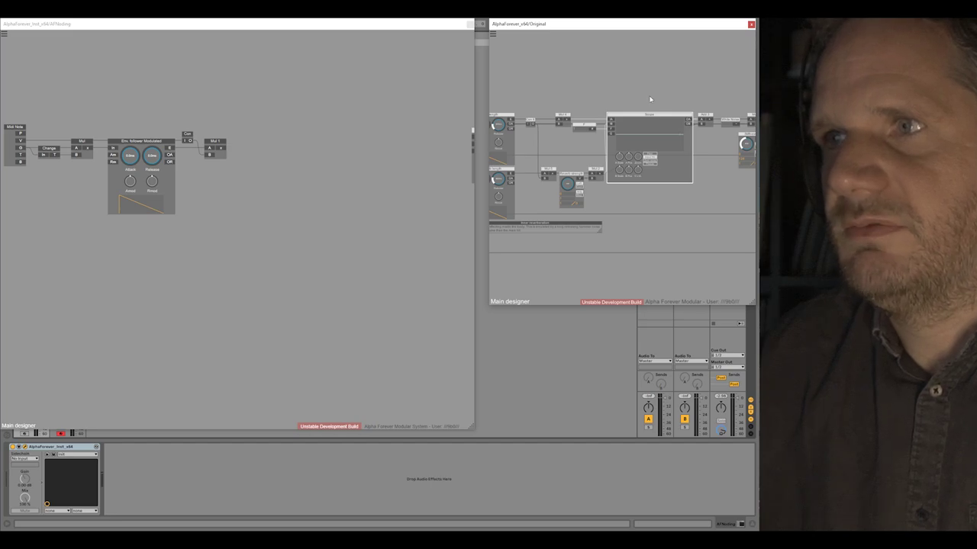
{"action": "left_click_drag", "start_coordinate": [661, 94], "coordinate": [620, 108]}
{"action": "left_click", "coordinate": [695, 128]}
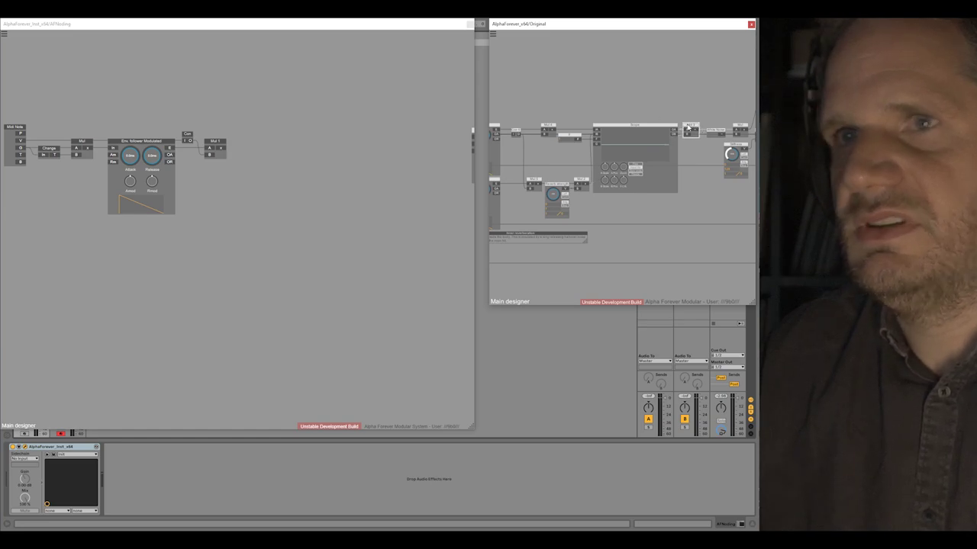
- Insert an Add module to the right of the second Mul
{"action": "left_click", "coordinate": [249, 157]}
{"action": "right_click", "coordinate": [249, 158]}
{"action": "type", "text": "add"}
{"action": "key", "text": "Return"}
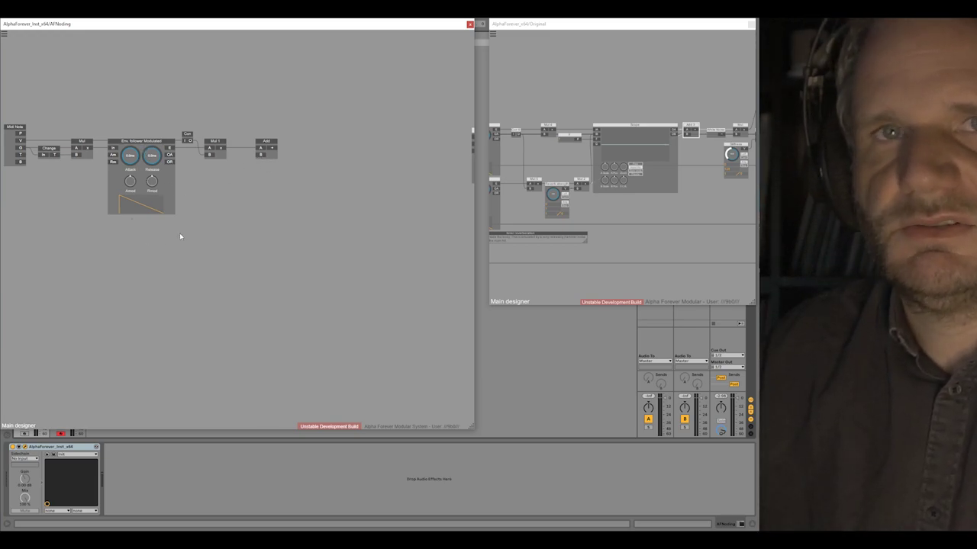
- Add a third Mul module fed by the Add module's output, placed well to its right
{"action": "left_click", "coordinate": [685, 73]}
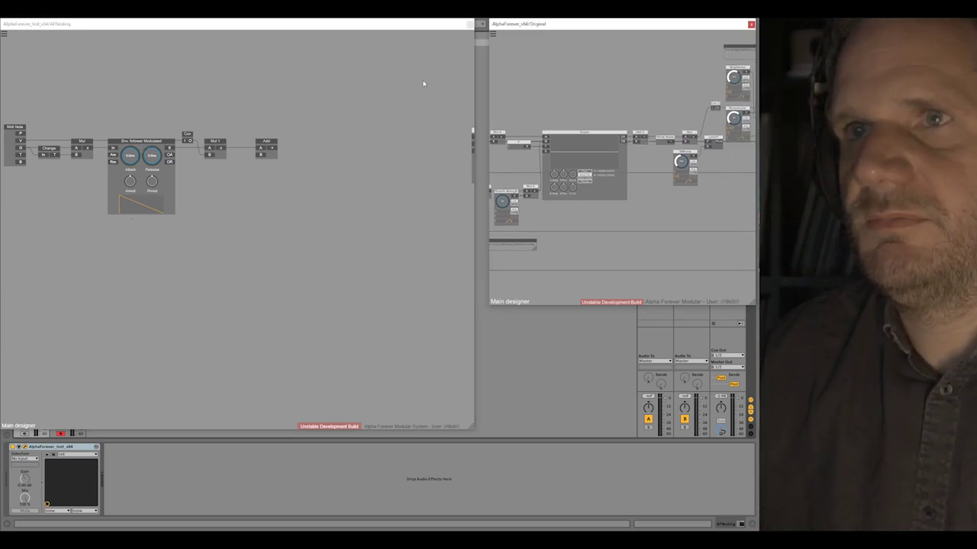
{"action": "left_click", "coordinate": [274, 151]}
{"action": "right_click", "coordinate": [274, 150]}
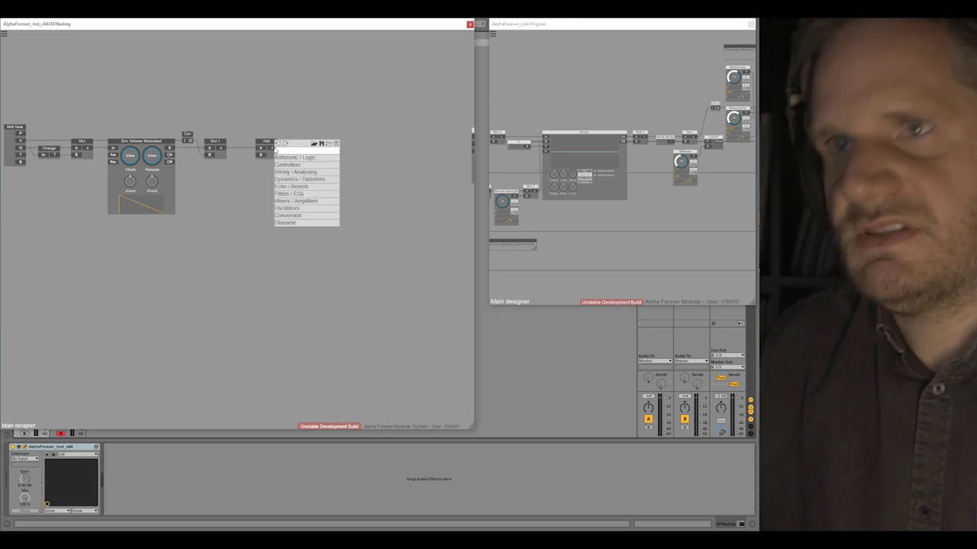
{"action": "type", "text": "mul"}
{"action": "left_click", "coordinate": [346, 158]}
{"action": "left_click_drag", "start_coordinate": [324, 142], "coordinate": [400, 140]}
- Feed the third Mul's B input from a White Noise module placed between Add and Mul
{"action": "right_click", "coordinate": [397, 156]}
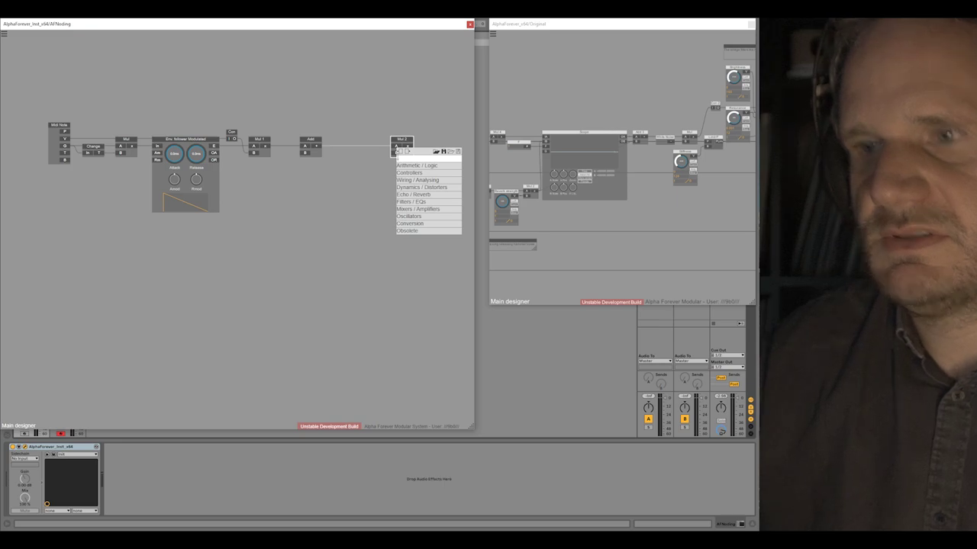
{"action": "type", "text": "noi"}
{"action": "left_click", "coordinate": [345, 173]}
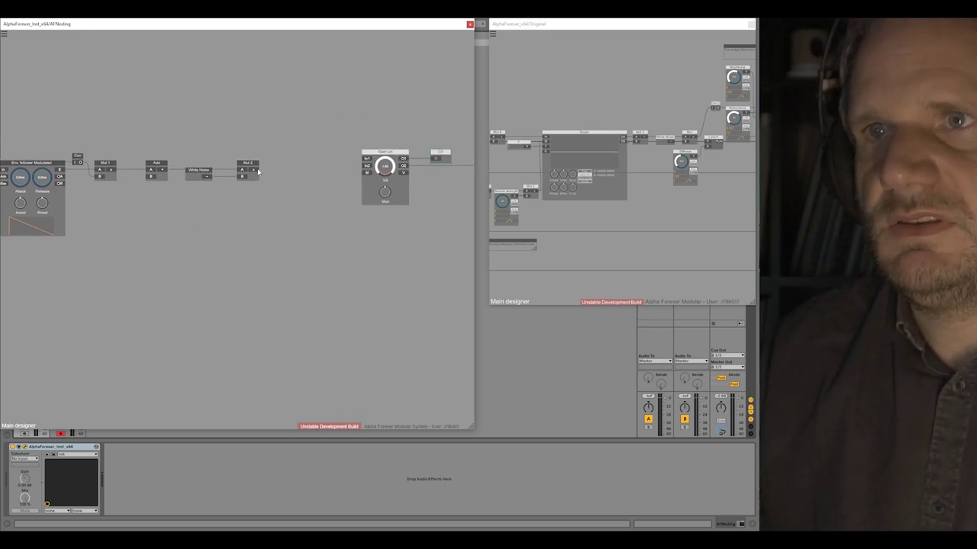
- Route the third Mul's output to both Gain Lin inputs through a Con module placed just before it
{"action": "right_click", "coordinate": [367, 158]}
{"action": "mouse_move", "coordinate": [390, 182]}
{"action": "left_click", "coordinate": [317, 248]}
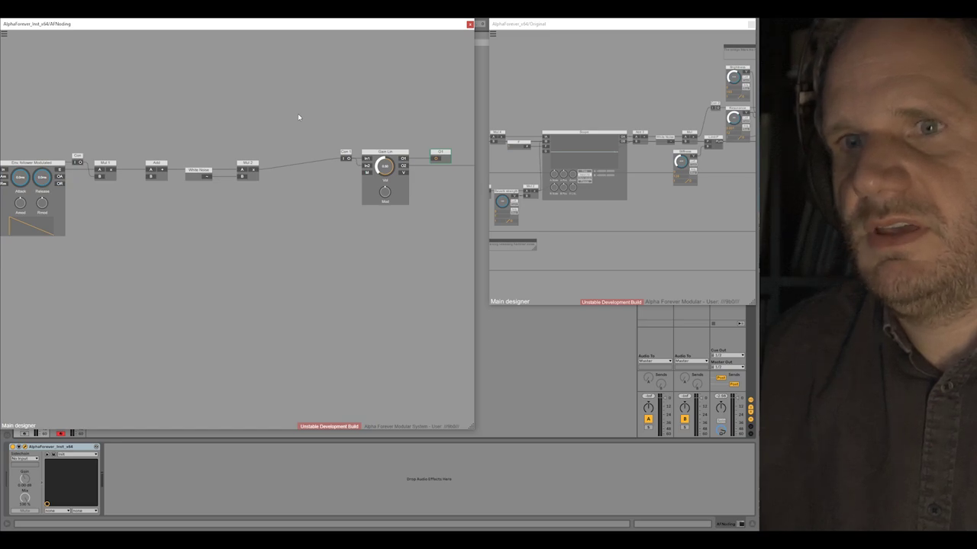
- Arm the first track and move the whole rebuilt chain level with the Con module before Gain Lin
{"action": "left_click", "coordinate": [25, 434]}
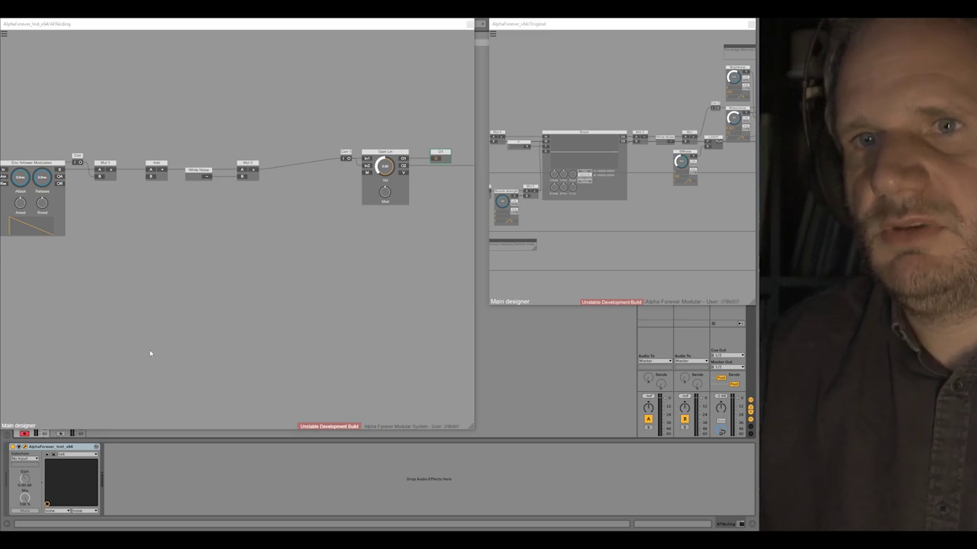
{"action": "left_click_drag", "start_coordinate": [104, 279], "coordinate": [347, 298]}
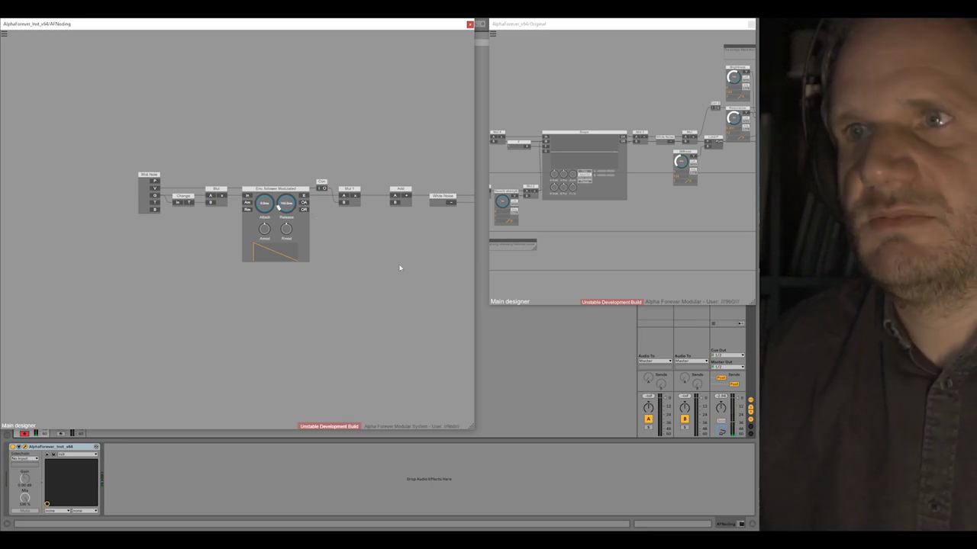
{"action": "left_click_drag", "start_coordinate": [396, 265], "coordinate": [311, 248]}
{"action": "scroll", "coordinate": [312, 246], "scroll_direction": "down", "scroll_amount": 1}
{"action": "mouse_move", "coordinate": [95, 175]}
{"action": "left_mouse_down"}
{"action": "mouse_move", "coordinate": [188, 217]}
{"action": "mouse_move", "coordinate": [419, 283]}
{"action": "left_mouse_up"}
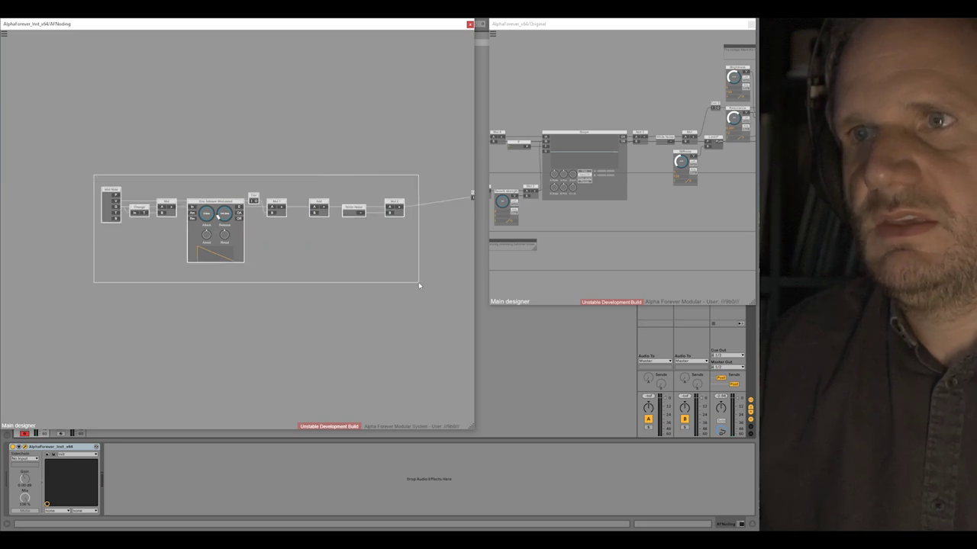
{"action": "left_click", "coordinate": [267, 170]}
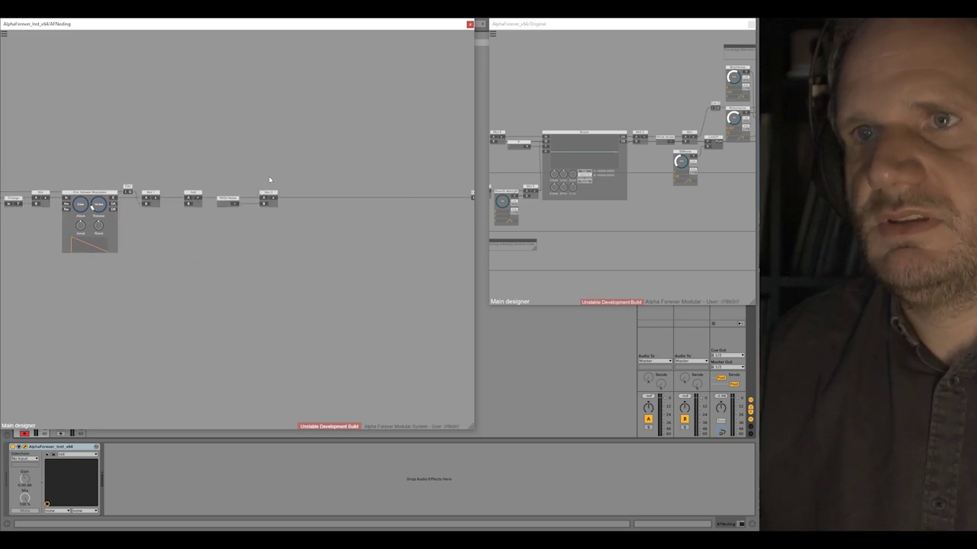
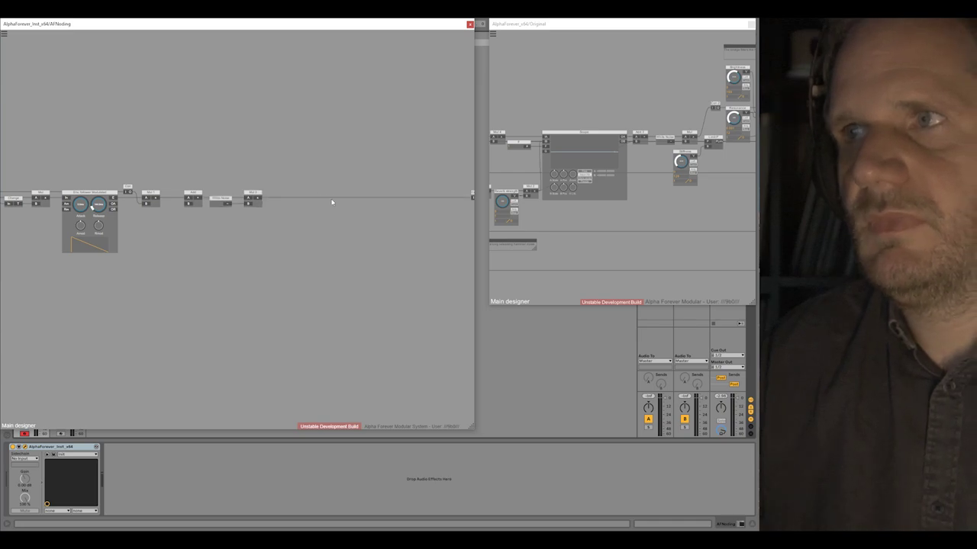
- Examine the original patch's Stiffness knob and the Limit P module, including the modules inside Limit P
{"action": "left_click_drag", "start_coordinate": [661, 200], "coordinate": [565, 241]}
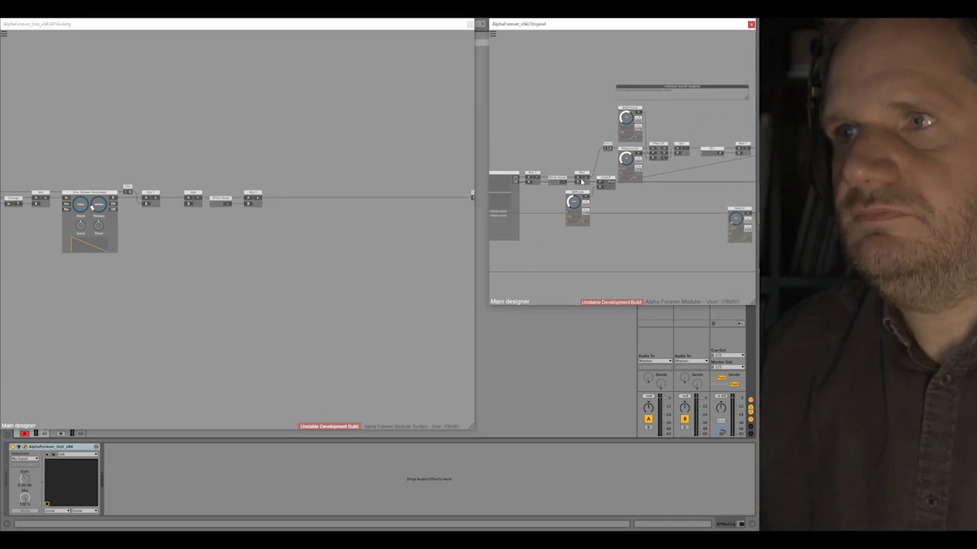
{"action": "left_click_drag", "start_coordinate": [532, 152], "coordinate": [648, 130]}
{"action": "scroll", "coordinate": [610, 145], "scroll_direction": "down", "scroll_amount": 4}
{"action": "scroll", "coordinate": [654, 123], "scroll_direction": "up", "scroll_amount": 5}
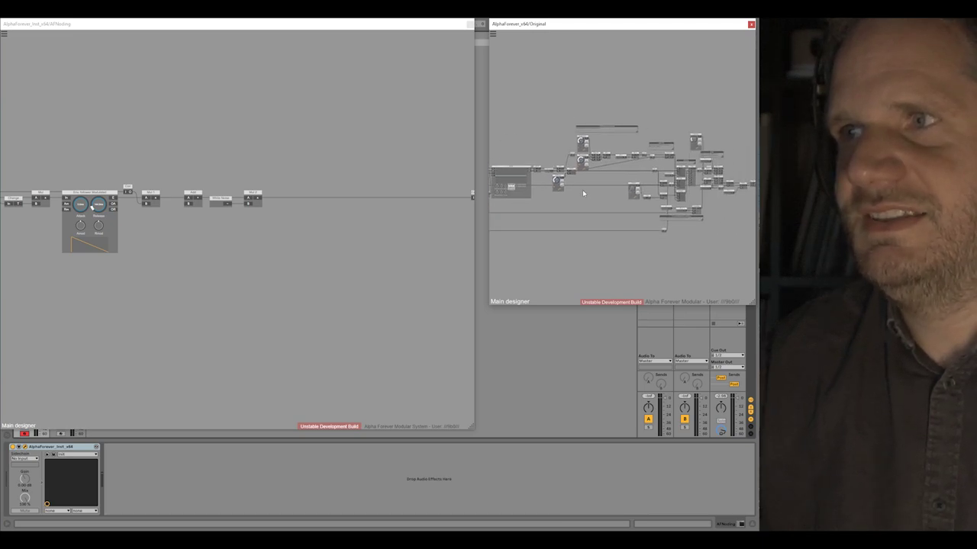
{"action": "scroll", "coordinate": [610, 202], "scroll_direction": "up", "scroll_amount": 3}
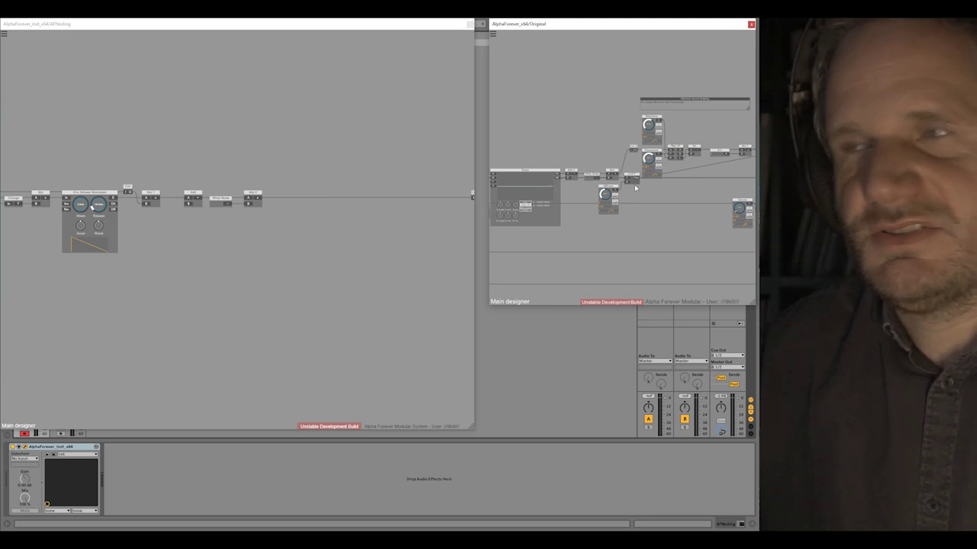
{"action": "scroll", "coordinate": [637, 190], "scroll_direction": "up", "scroll_amount": 1}
{"action": "scroll", "coordinate": [640, 200], "scroll_direction": "up", "scroll_amount": 1}
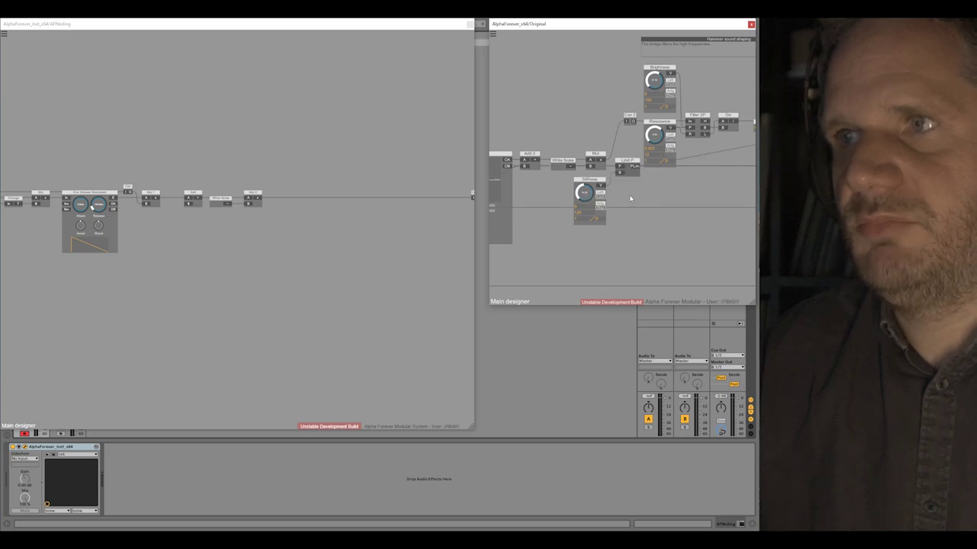
{"action": "scroll", "coordinate": [630, 197], "scroll_direction": "up", "scroll_amount": 2}
{"action": "scroll", "coordinate": [631, 193], "scroll_direction": "up", "scroll_amount": 3}
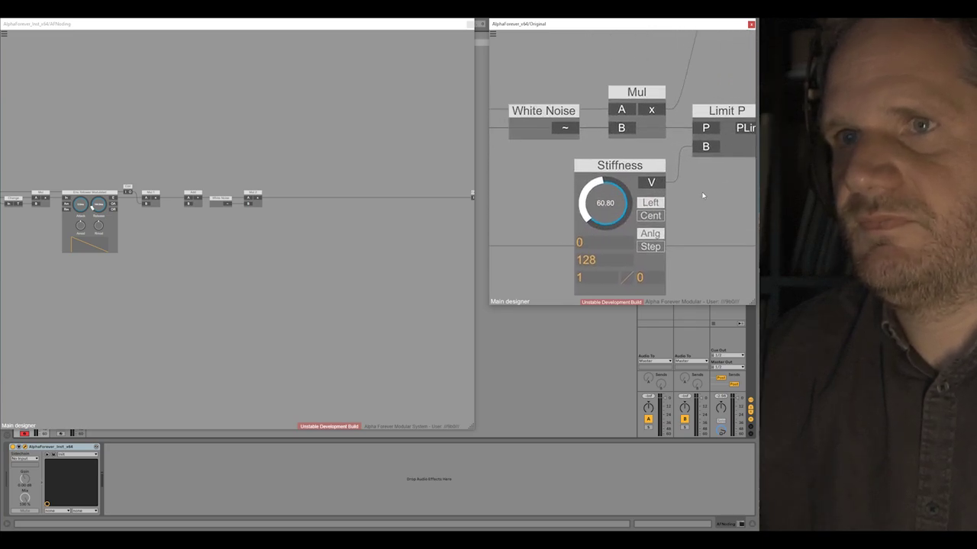
{"action": "left_click", "coordinate": [689, 131]}
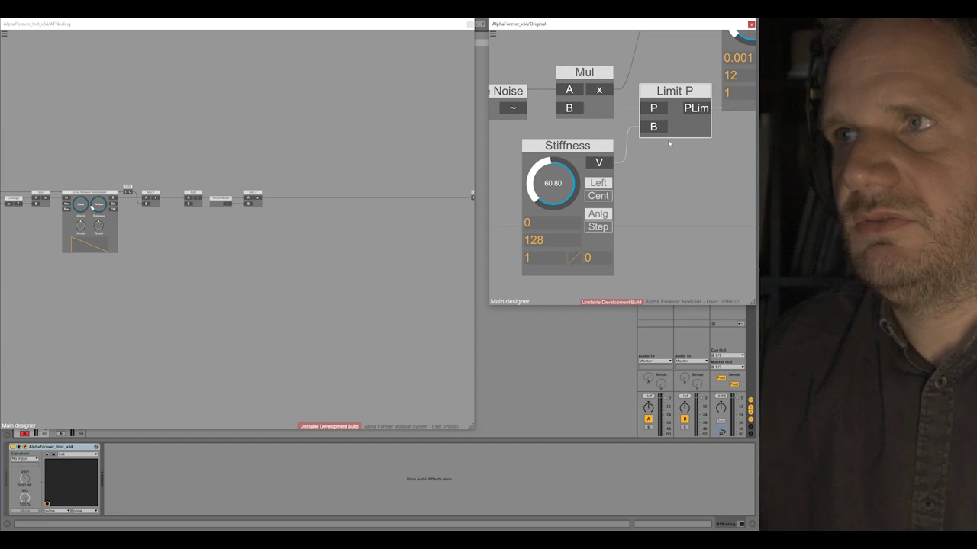
{"action": "double_click", "coordinate": [687, 130]}
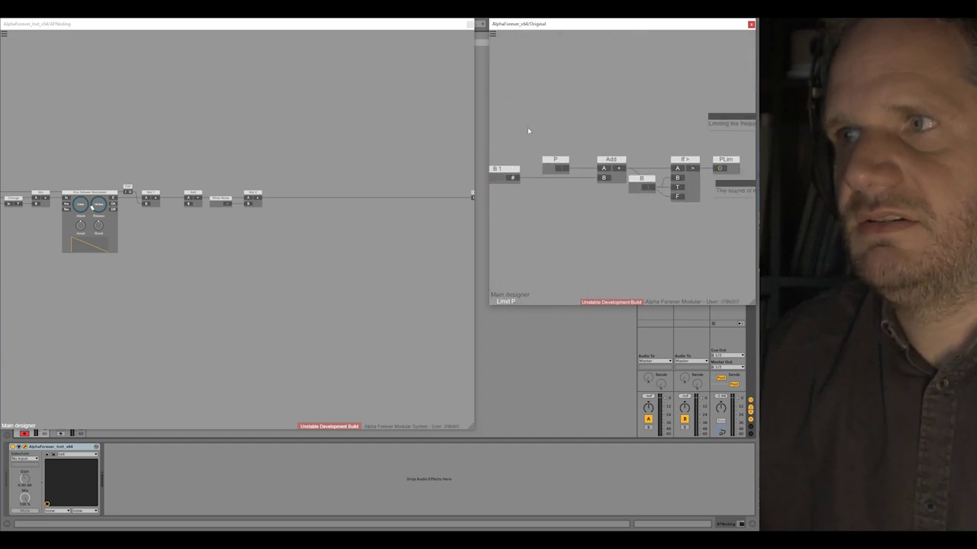
- Create an empty container module below the rebuilt chain and name it Limit P
{"action": "right_click", "coordinate": [304, 238]}
{"action": "mouse_move", "coordinate": [335, 265]}
{"action": "left_click", "coordinate": [397, 264]}
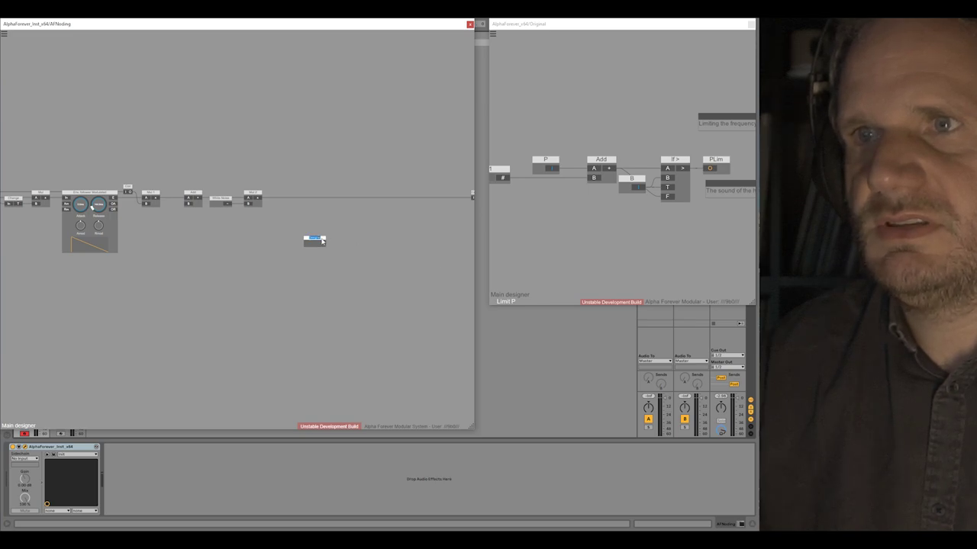
{"action": "scroll", "coordinate": [344, 246], "scroll_direction": "up", "scroll_amount": 6}
{"action": "scroll", "coordinate": [344, 249], "scroll_direction": "up", "scroll_amount": 1}
{"action": "double_click", "coordinate": [254, 215]}
{"action": "type", "text": "Limit "}
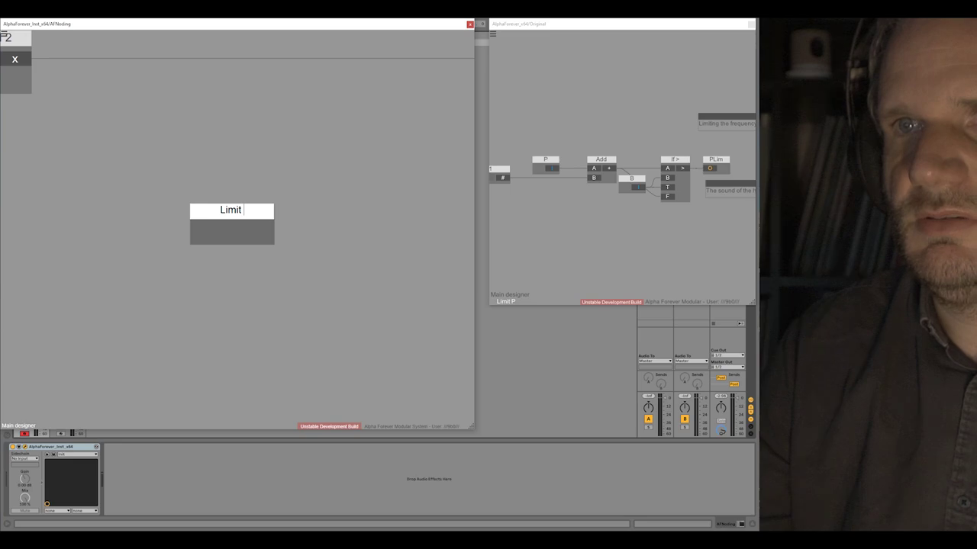
{"action": "type", "text": "P"}
{"action": "key", "text": "Return"}
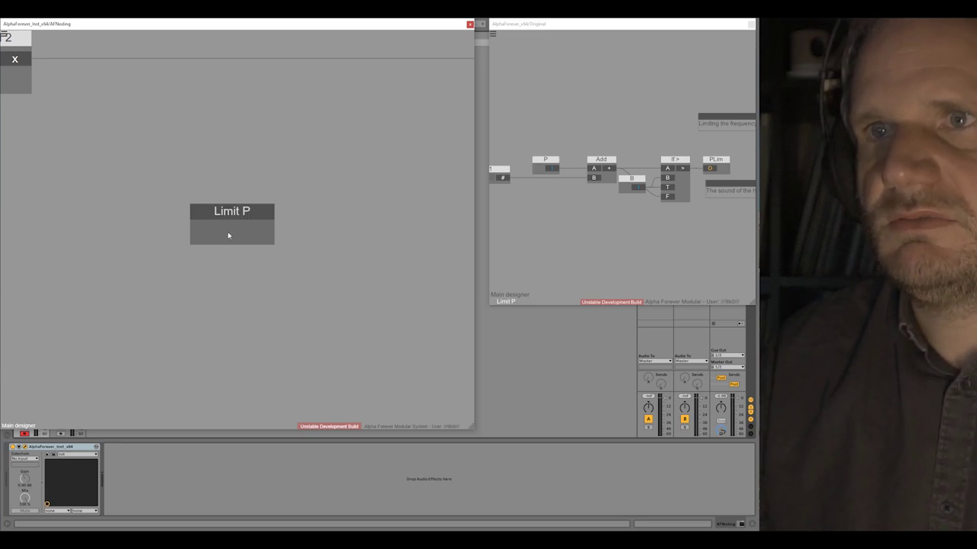
- Open the inside of the new Limit P module and add an input named P
{"action": "double_click", "coordinate": [228, 236]}
{"action": "right_click", "coordinate": [160, 131]}
{"action": "mouse_move", "coordinate": [201, 162]}
{"action": "left_click", "coordinate": [238, 172]}
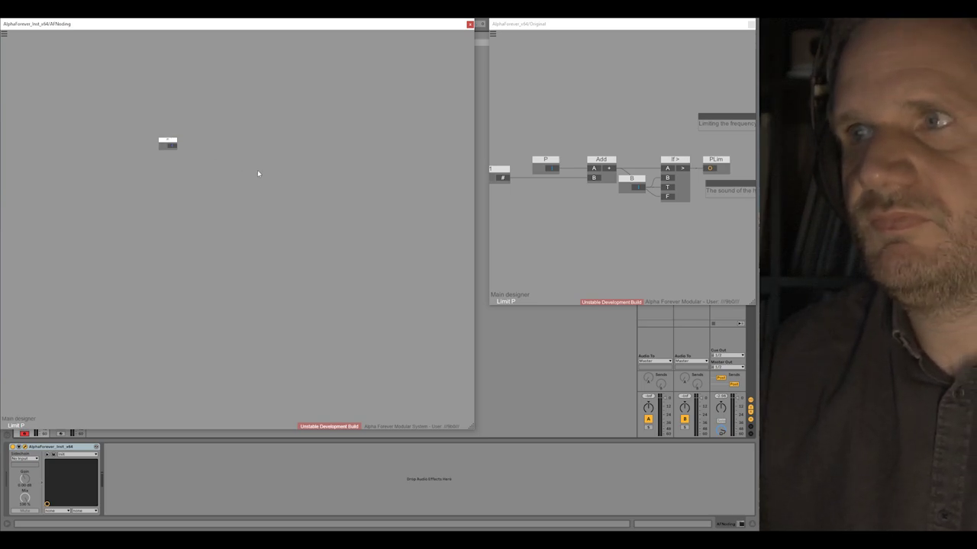
- Insert an Add module fed by the P input and place it to the right of P
{"action": "scroll", "coordinate": [252, 169], "scroll_direction": "up", "scroll_amount": 2}
{"action": "left_click_drag", "start_coordinate": [578, 216], "coordinate": [612, 228]}
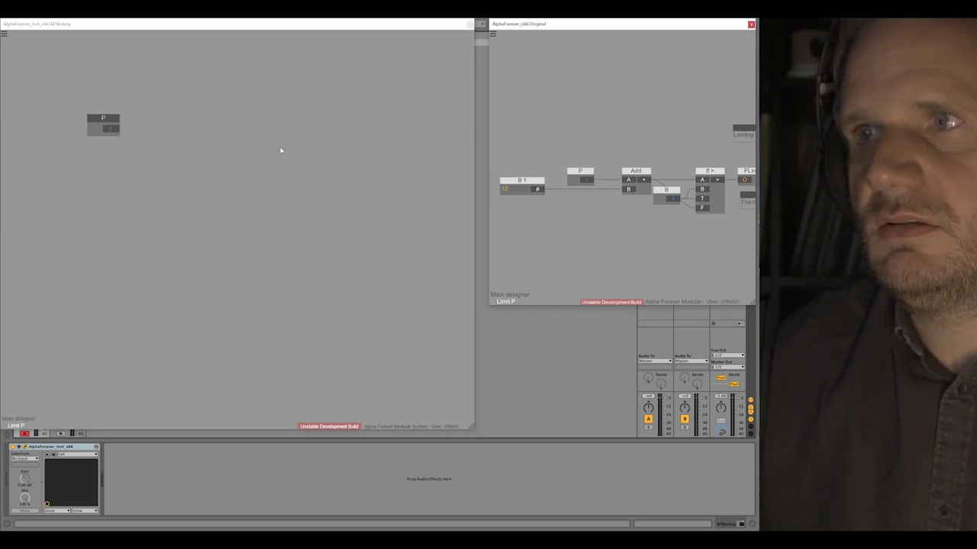
{"action": "left_click", "coordinate": [109, 131]}
{"action": "right_click", "coordinate": [111, 132]}
{"action": "type", "text": "add"}
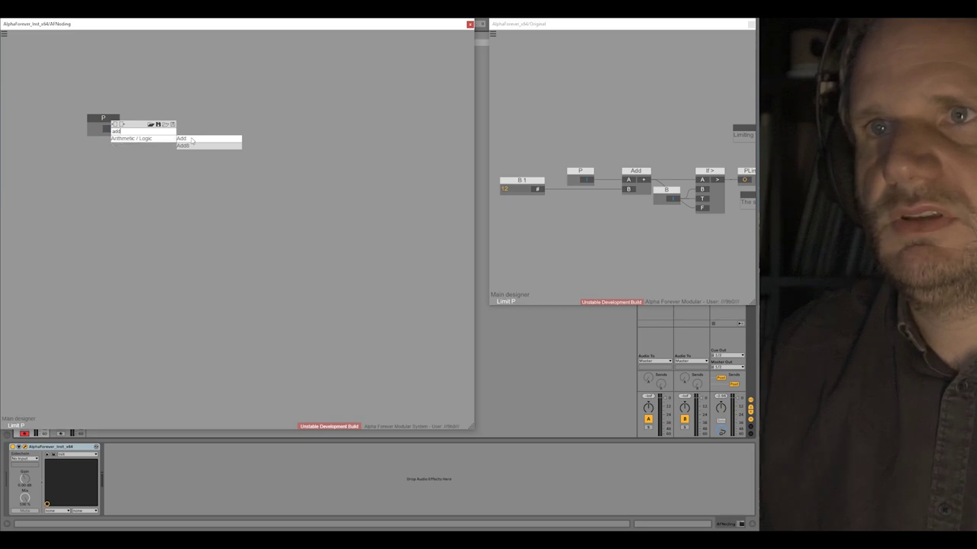
{"action": "key", "text": "Return"}
{"action": "left_click_drag", "start_coordinate": [155, 106], "coordinate": [270, 109]}
- Connect a constant value of 12 to the Add module's B input
{"action": "left_click_drag", "start_coordinate": [288, 145], "coordinate": [160, 134]}
{"action": "type", "text": "12"}
{"action": "left_click", "coordinate": [238, 82]}
{"action": "left_click_drag", "start_coordinate": [403, 123], "coordinate": [266, 150]}
- Add an If > module fed by Add's output and move it further right to leave a gap
{"action": "left_click", "coordinate": [187, 160]}
{"action": "type", "text": "i"}
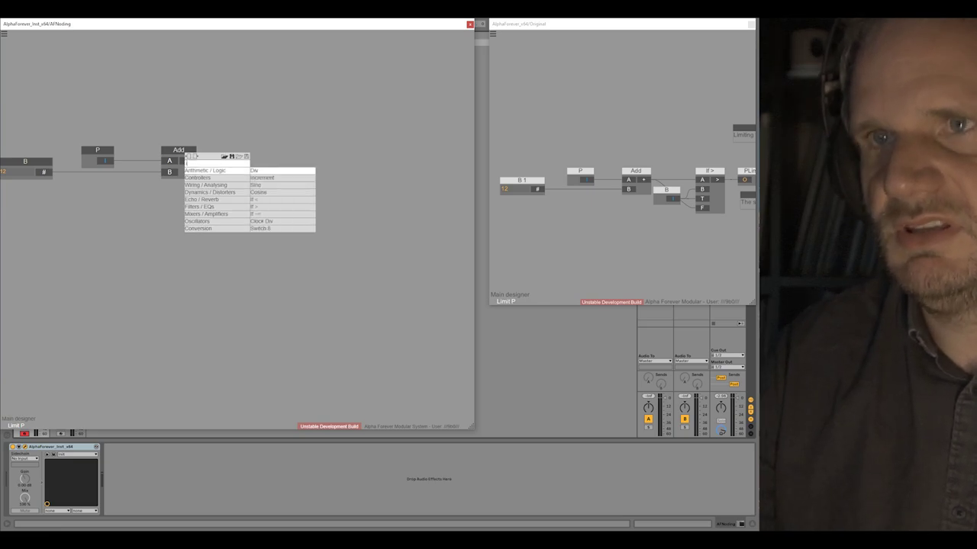
{"action": "type", "text": "f"}
{"action": "left_click", "coordinate": [308, 178]}
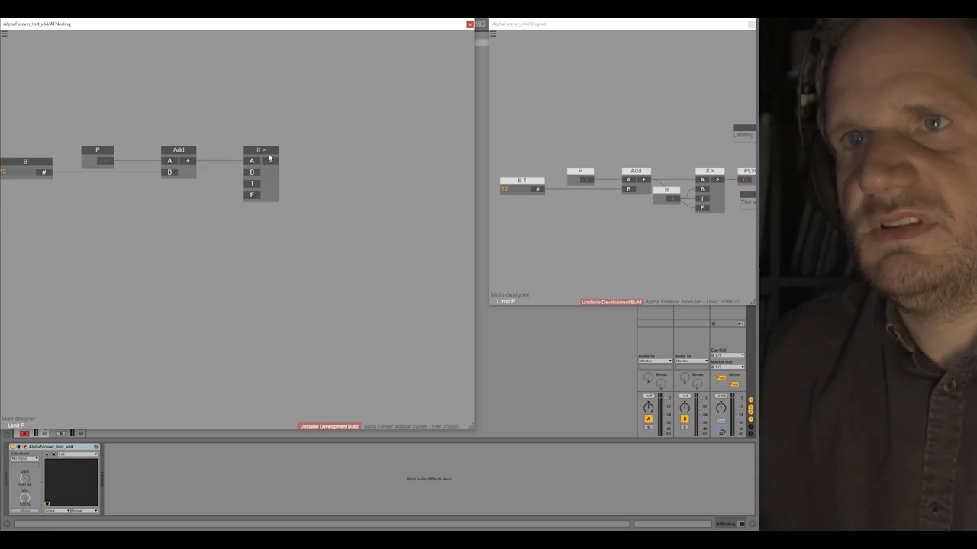
{"action": "left_click_drag", "start_coordinate": [270, 158], "coordinate": [364, 158]}
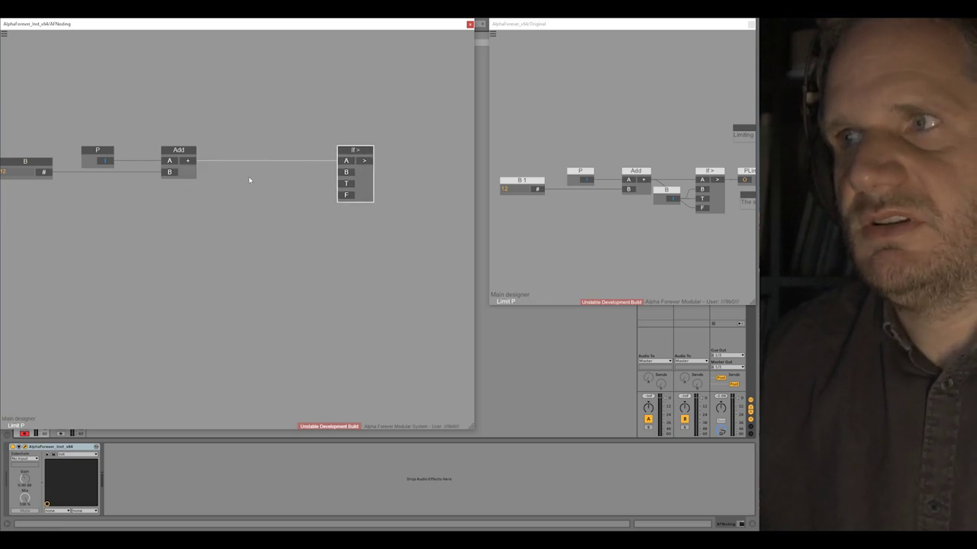
- Create an input for the If > module's B connection and rename it Stf
{"action": "left_click", "coordinate": [346, 172]}
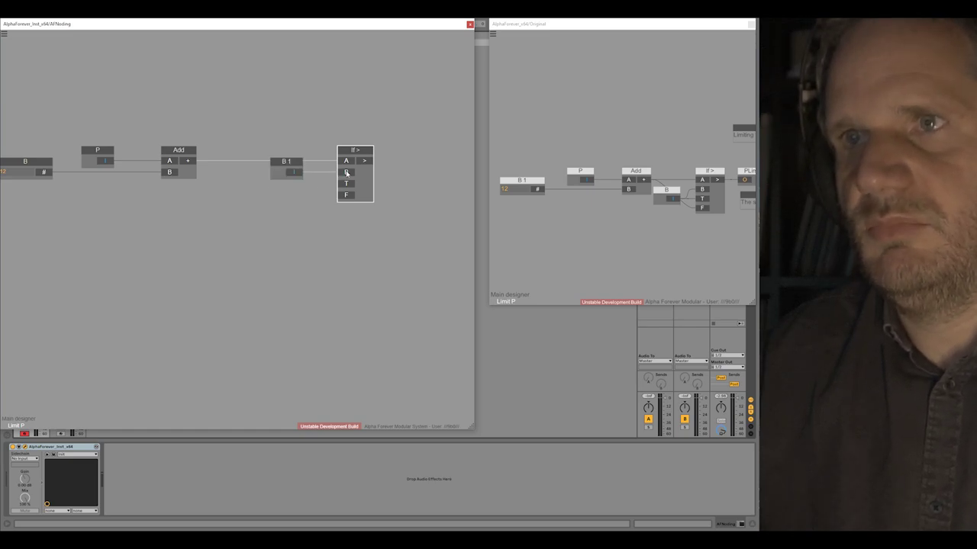
{"action": "double_click", "coordinate": [291, 162]}
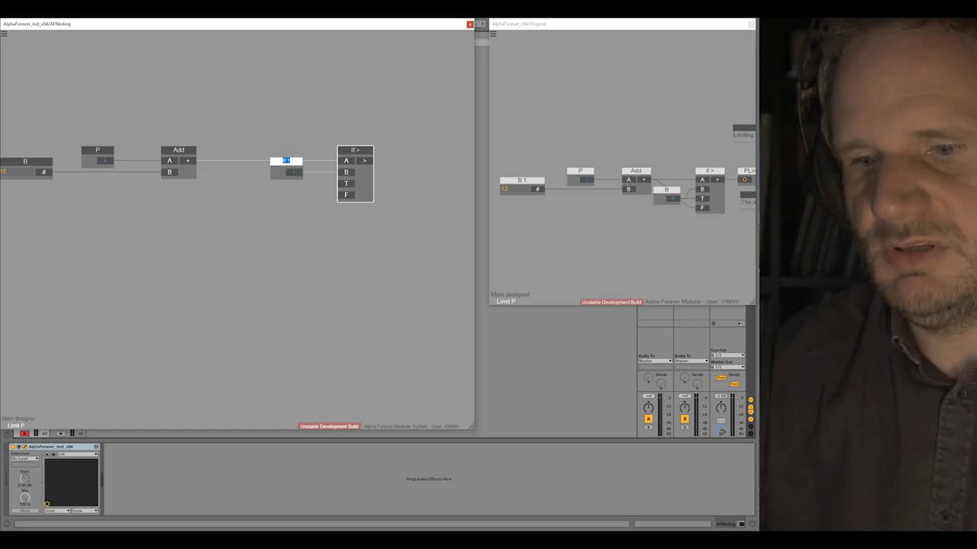
{"action": "type", "text": "StStf"}
{"action": "key", "text": "Return"}
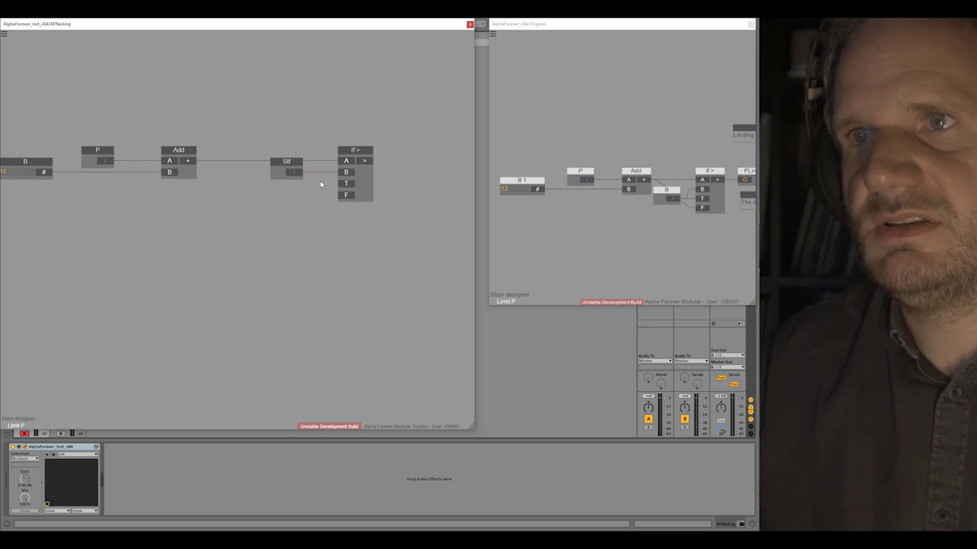
- Connect Stf to If >'s T input and Add's output to its F input, moving Stf and If > closer to Add
{"action": "left_click_drag", "start_coordinate": [302, 170], "coordinate": [321, 169]}
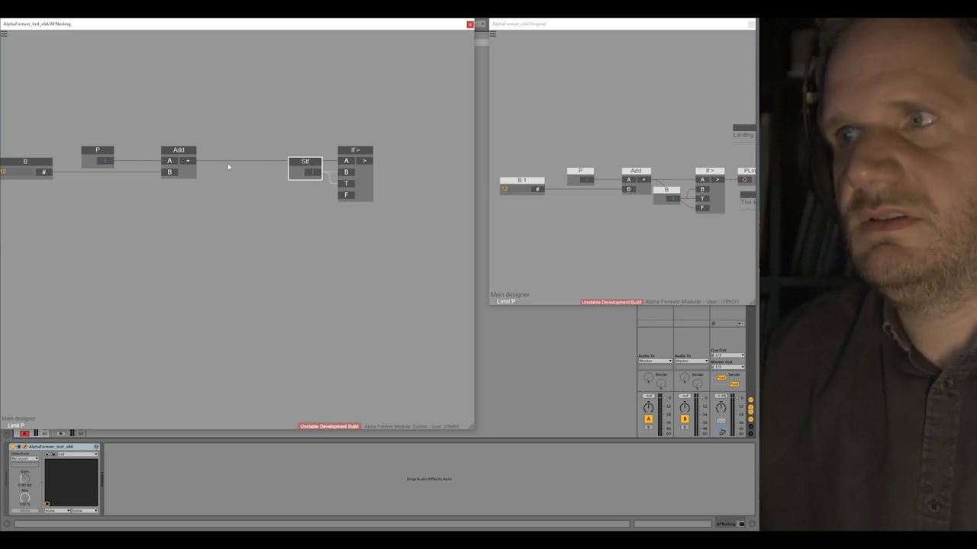
{"action": "left_click_drag", "start_coordinate": [392, 208], "coordinate": [277, 109]}
{"action": "left_click_drag", "start_coordinate": [340, 150], "coordinate": [264, 150]}
- Add an output named Plim to the If > module's result and return to the main designer
{"action": "left_click", "coordinate": [283, 161]}
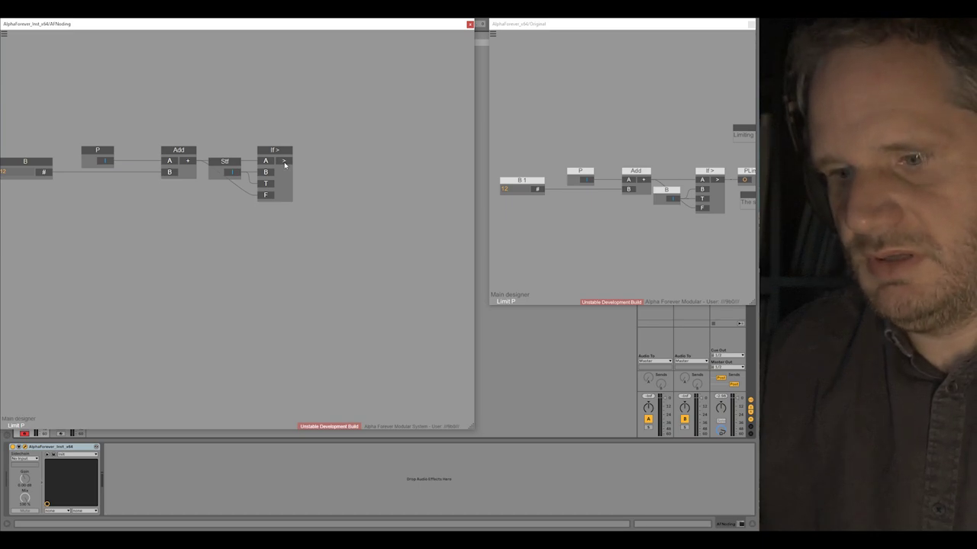
{"action": "left_click", "coordinate": [284, 163]}
{"action": "double_click", "coordinate": [340, 152]}
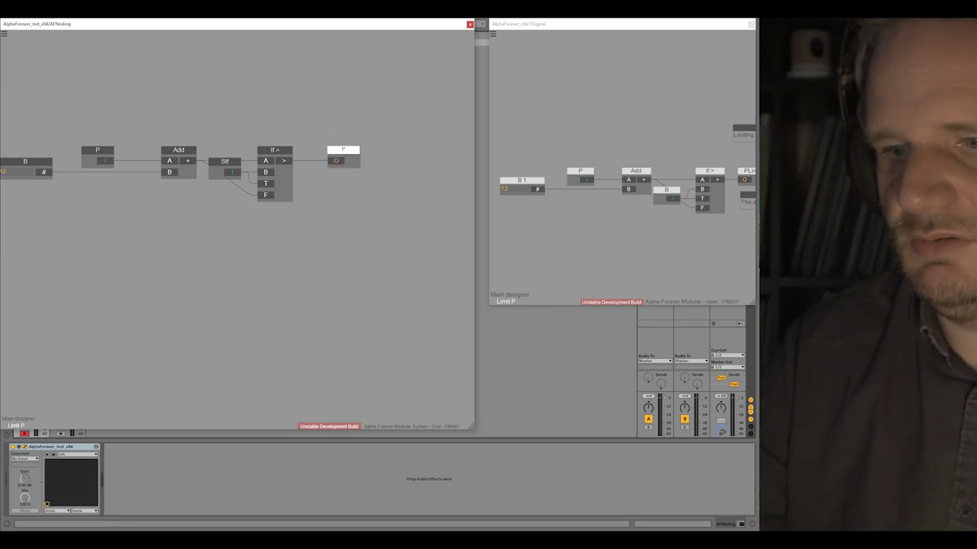
{"action": "type", "text": "PLim"}
{"action": "key", "text": "Return"}
{"action": "scroll", "coordinate": [308, 192], "scroll_direction": "up", "scroll_amount": 5}
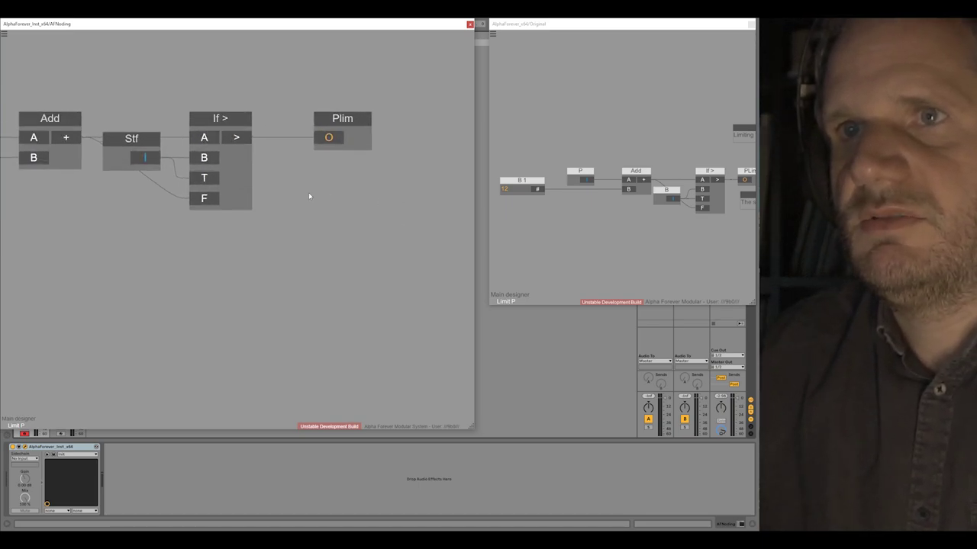
{"action": "left_click", "coordinate": [567, 221]}
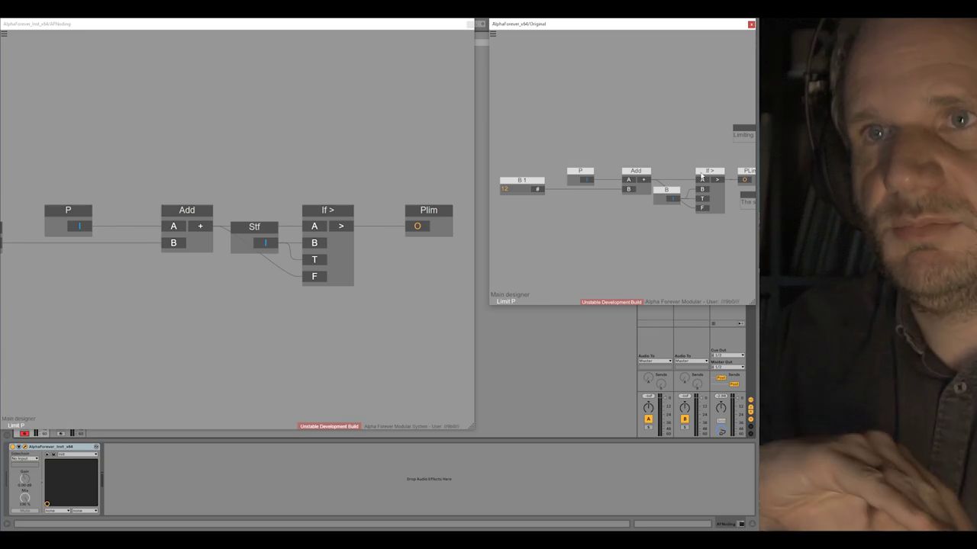
{"action": "double_click", "coordinate": [341, 145]}
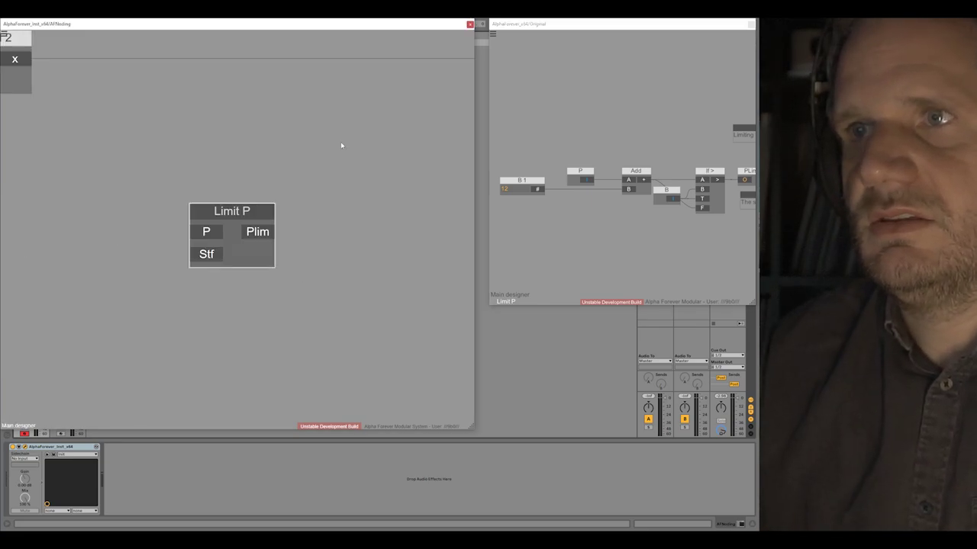
- Return the original patch to its main designer and connect Mul 2's output to Limit P's P input
{"action": "left_click", "coordinate": [238, 141]}
{"action": "scroll", "coordinate": [238, 141], "scroll_direction": "down", "scroll_amount": 3}
{"action": "double_click", "coordinate": [575, 136]}
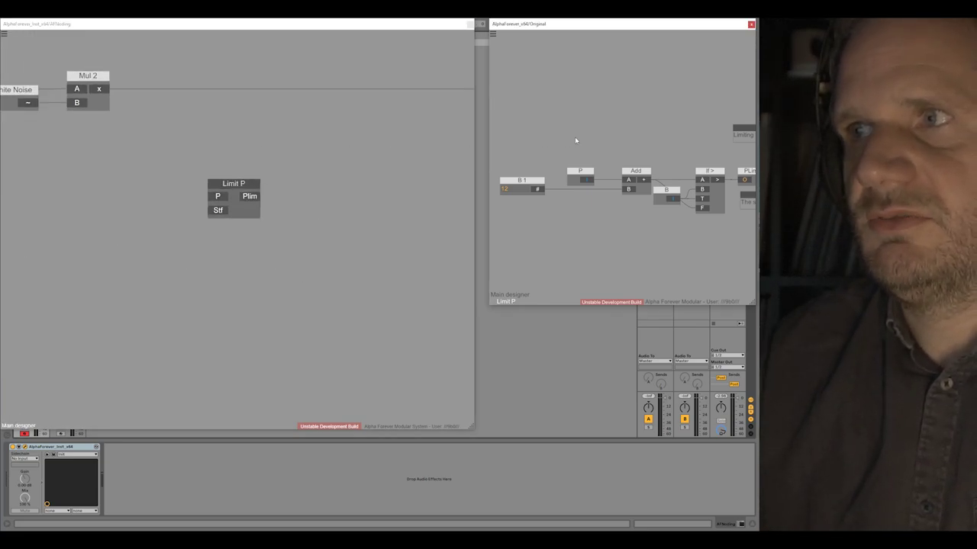
{"action": "scroll", "coordinate": [694, 171], "scroll_direction": "down", "scroll_amount": 3}
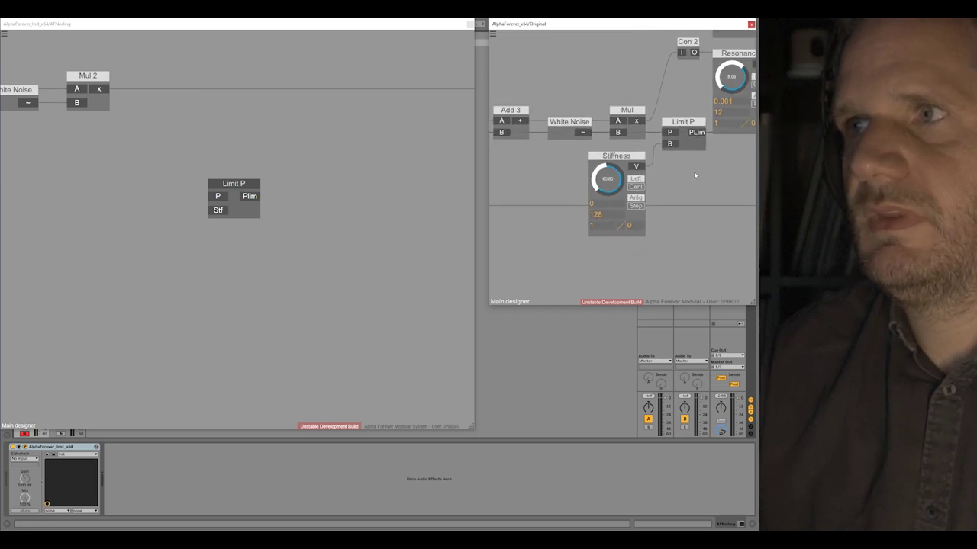
{"action": "left_click", "coordinate": [101, 91]}
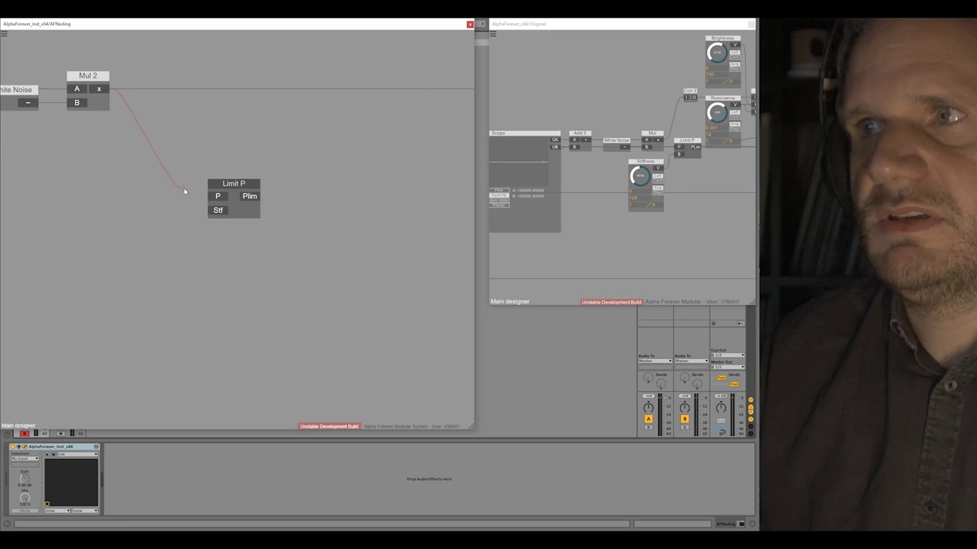
{"action": "left_click_drag", "start_coordinate": [195, 197], "coordinate": [217, 197]}
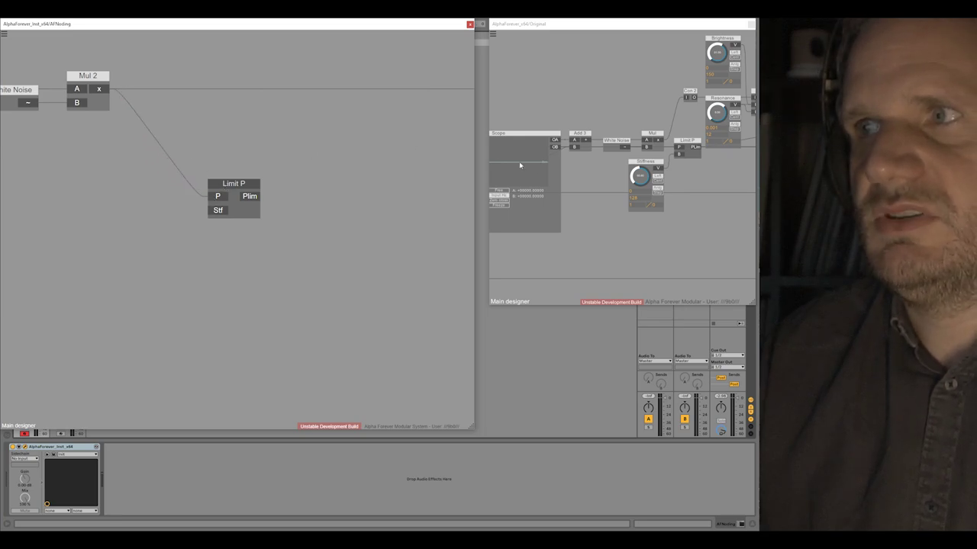
- Feed Limit P's P input from the leftmost module's first output and move Limit P up beside Mul 2
{"action": "scroll", "coordinate": [247, 152], "scroll_direction": "down", "scroll_amount": 5}
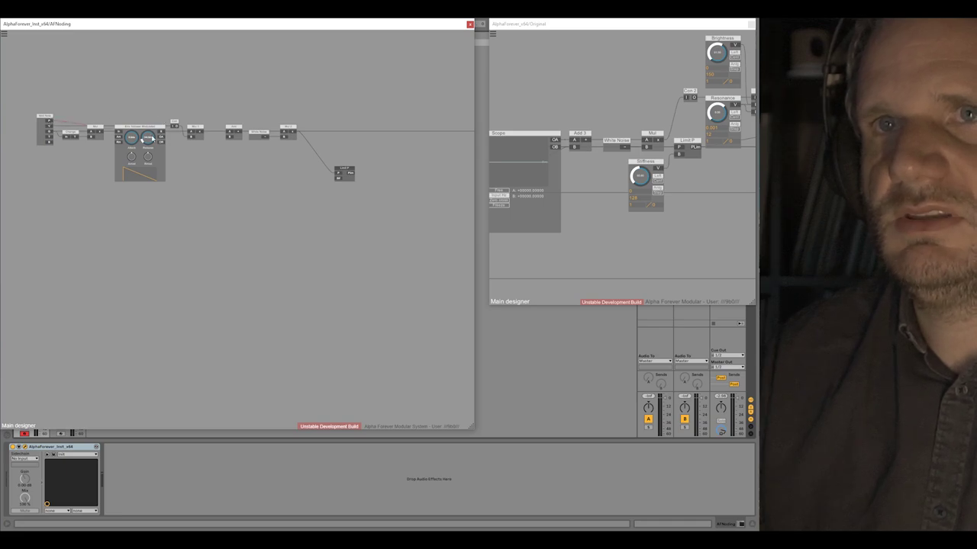
{"action": "left_click_drag", "start_coordinate": [341, 178], "coordinate": [318, 115]}
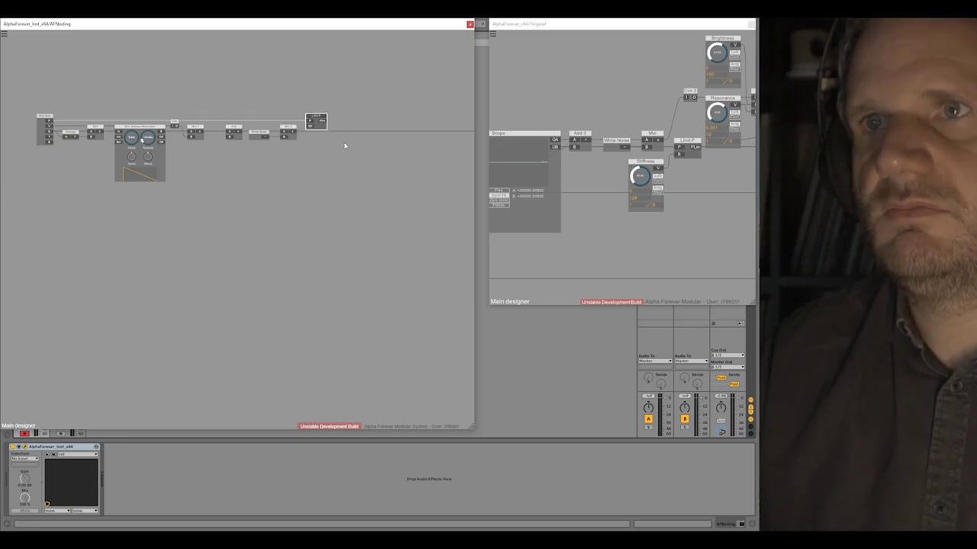
- Following the original's Hammer sound shaping section, add a Filter 2P module below Limit P
{"action": "left_click_drag", "start_coordinate": [709, 197], "coordinate": [628, 271]}
{"action": "left_click", "coordinate": [582, 216]}
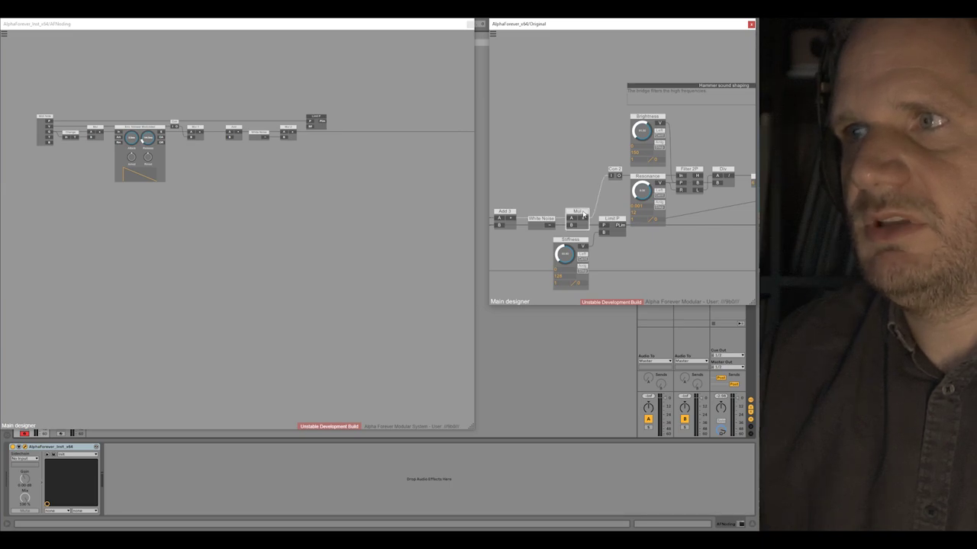
{"action": "left_click_drag", "start_coordinate": [614, 156], "coordinate": [550, 163]}
{"action": "left_click", "coordinate": [622, 182]}
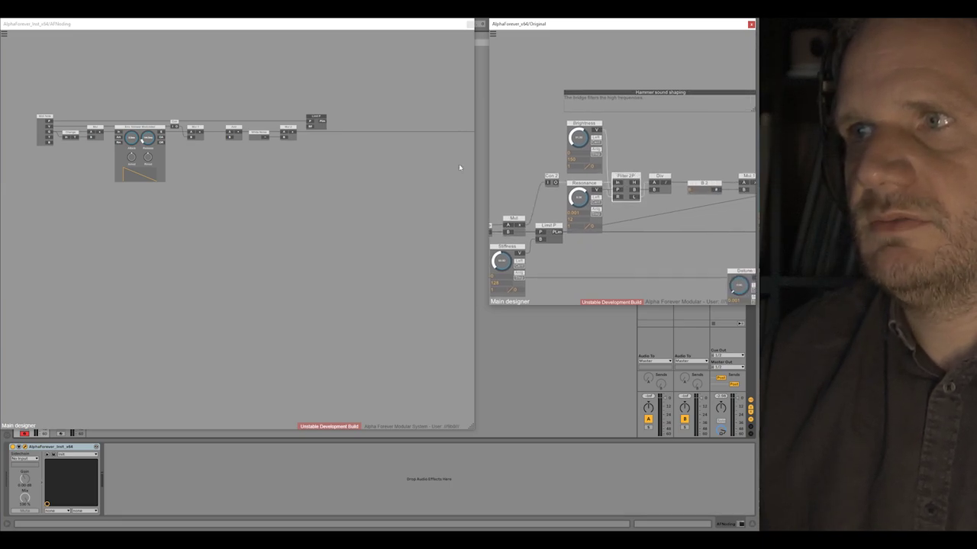
{"action": "left_click", "coordinate": [308, 155]}
{"action": "right_click", "coordinate": [310, 150]}
{"action": "type", "text": "fi"}
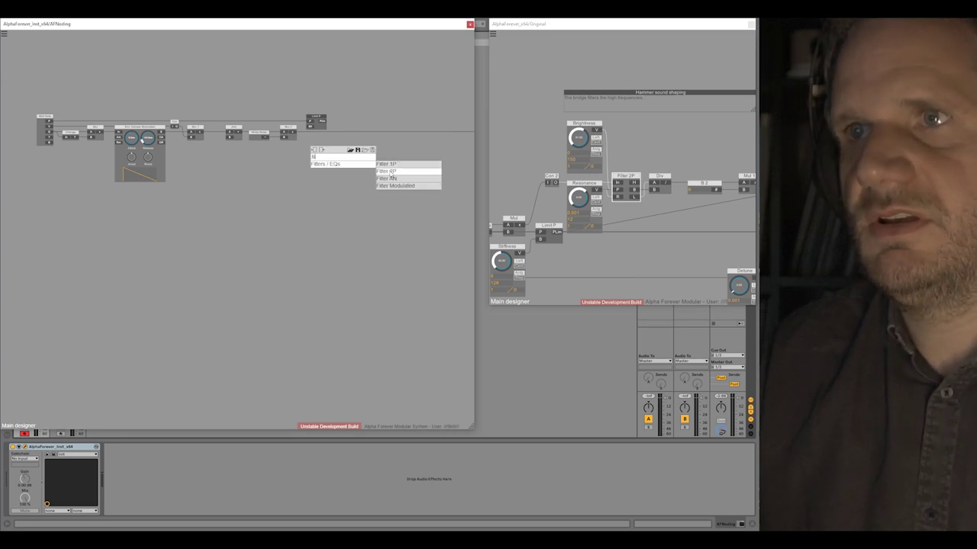
{"action": "left_click", "coordinate": [392, 174]}
- Connect Mul 2's output to the In input of Filter 2P
{"action": "scroll", "coordinate": [322, 136], "scroll_direction": "up", "scroll_amount": 2}
{"action": "left_click_drag", "start_coordinate": [277, 130], "coordinate": [314, 156]}
{"action": "key", "text": "l"}
{"action": "left_click", "coordinate": [337, 158]}
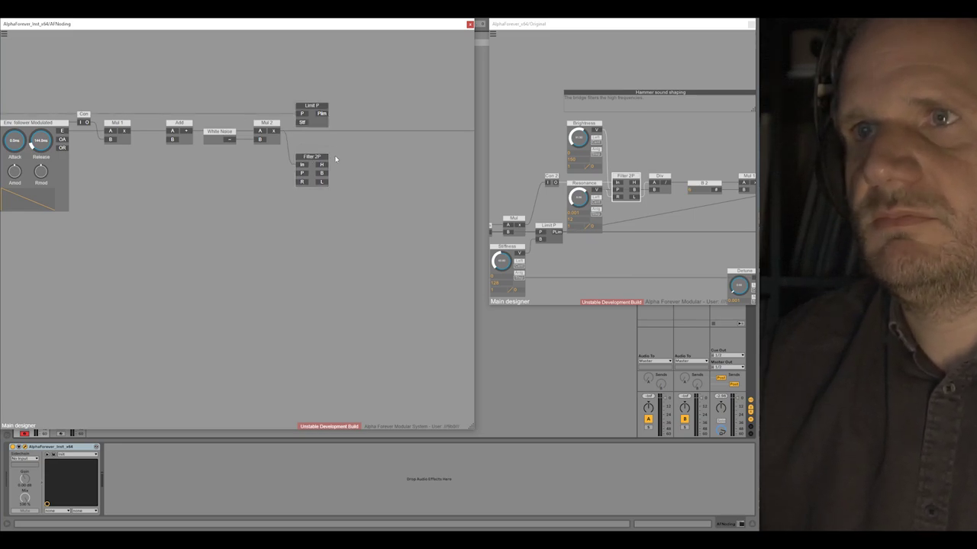
- Add a Div module fed by Filter 2P's L output and place it close beside the filter
{"action": "right_click", "coordinate": [325, 177]}
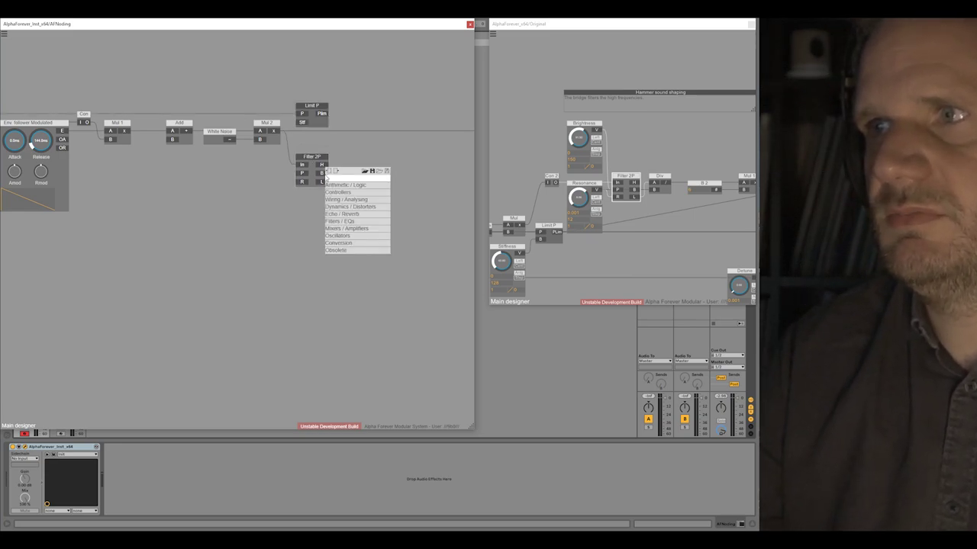
{"action": "left_click", "coordinate": [362, 120]}
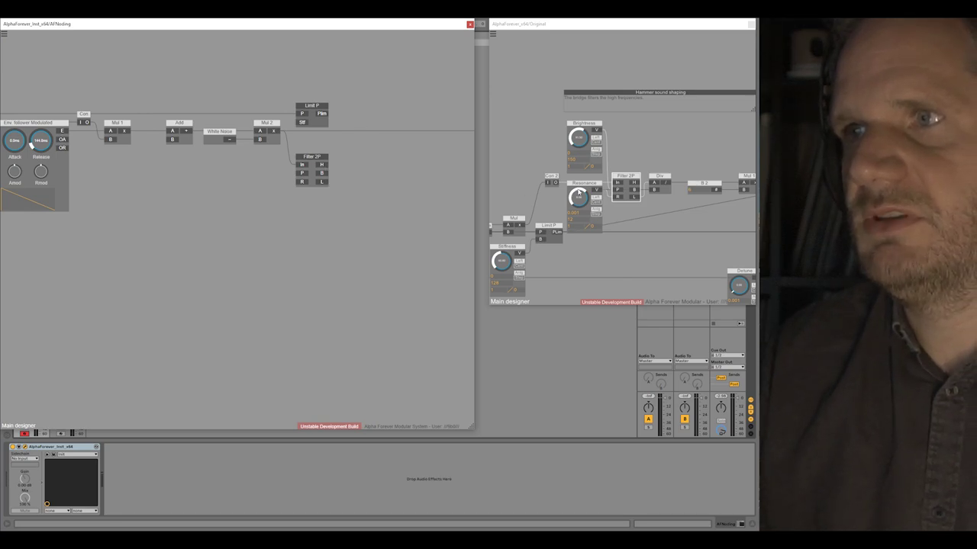
{"action": "left_click", "coordinate": [632, 182]}
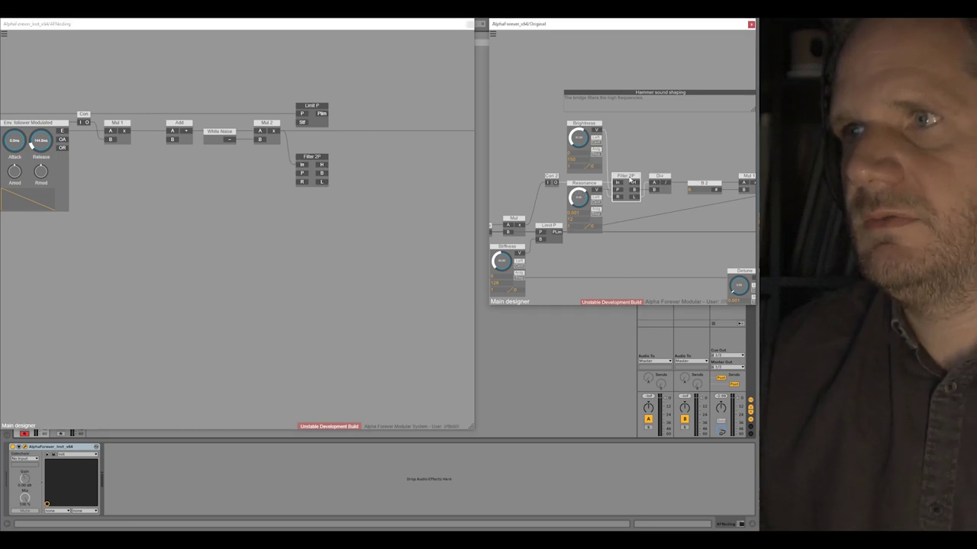
{"action": "left_click", "coordinate": [657, 182]}
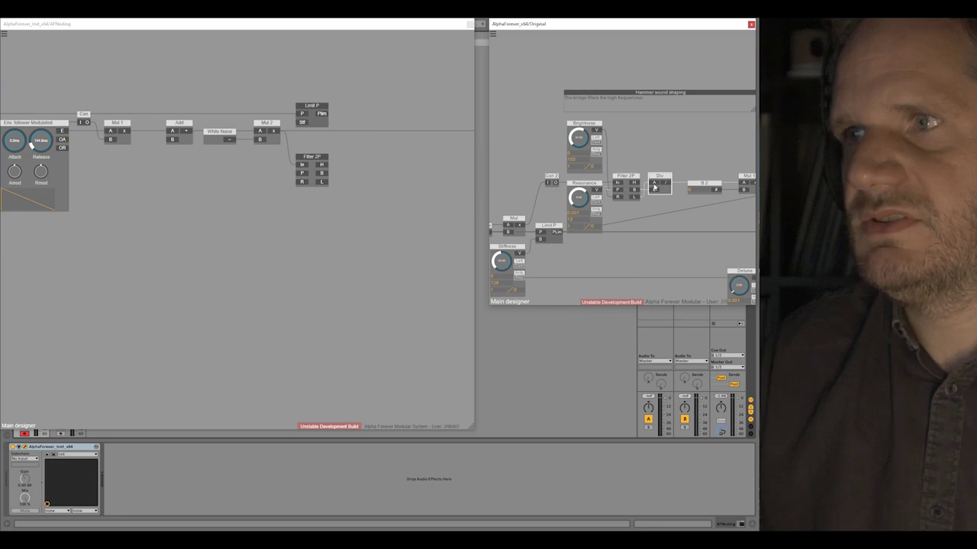
{"action": "left_click", "coordinate": [402, 215]}
{"action": "right_click", "coordinate": [331, 186]}
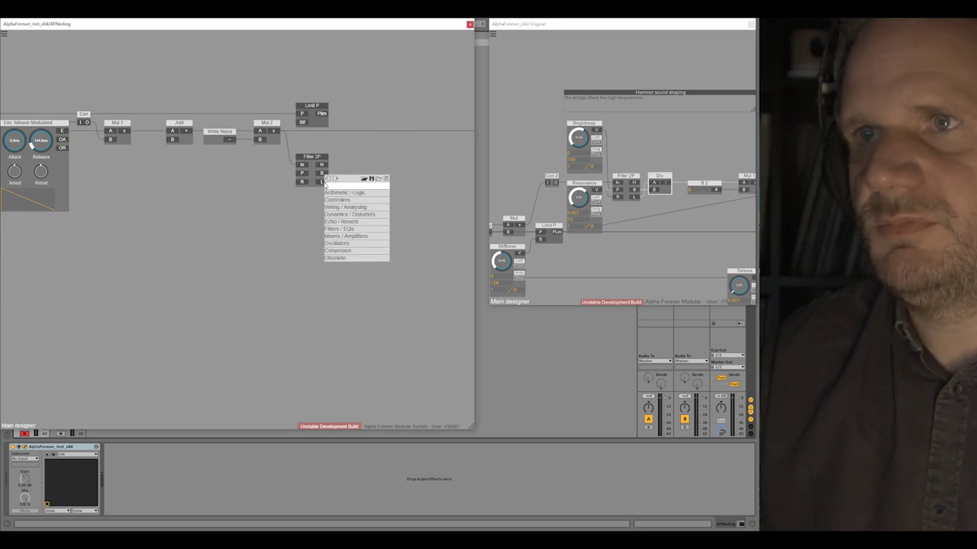
{"action": "type", "text": "div"}
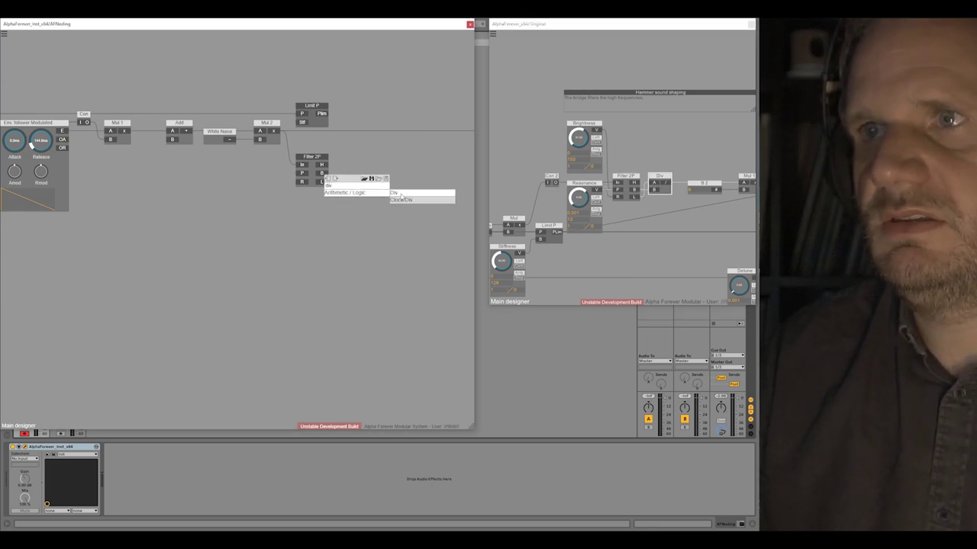
{"action": "left_click", "coordinate": [401, 194]}
{"action": "left_click_drag", "start_coordinate": [376, 180], "coordinate": [354, 179]}
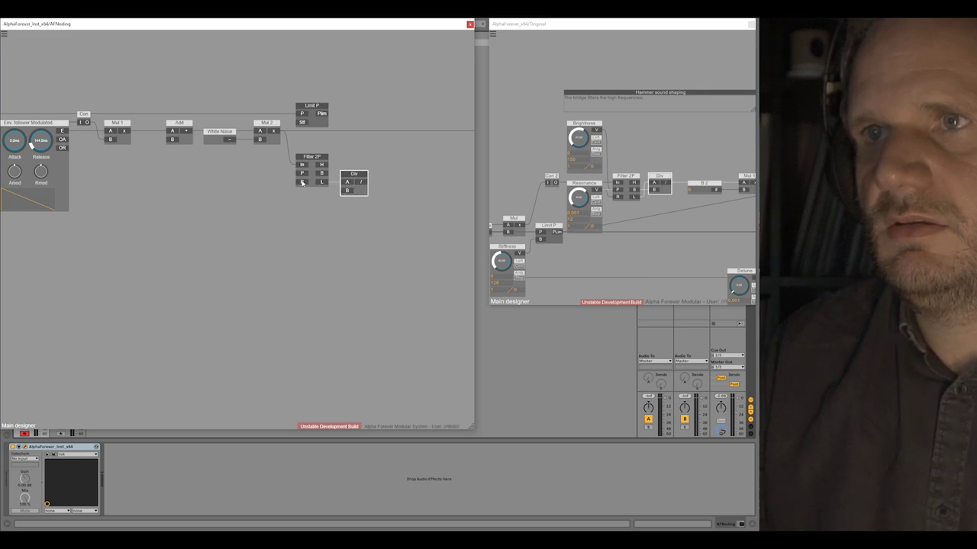
- Create a knob for Filter 2P's R input, connect it to Div's B input as well, and move Div slightly up
{"action": "key", "text": "c"}
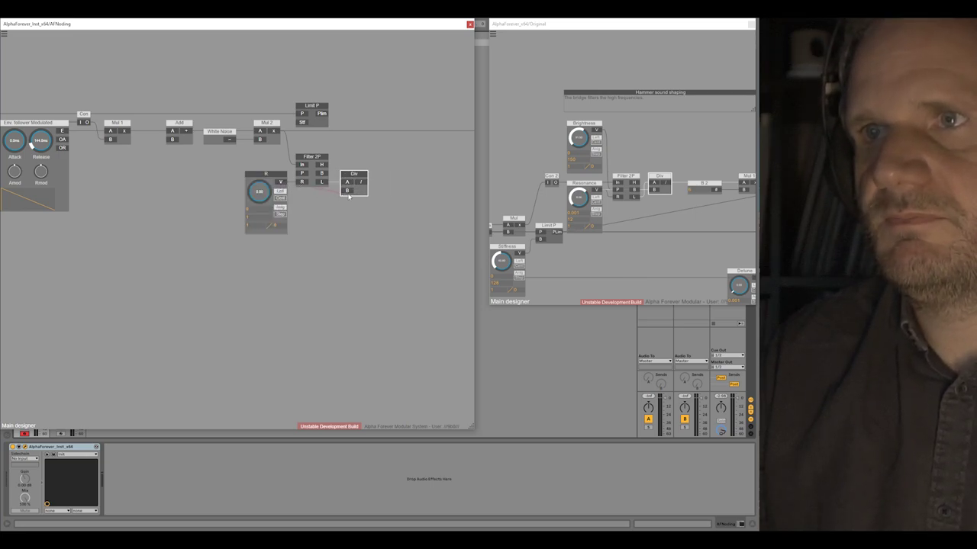
{"action": "key", "text": "Up"}
{"action": "left_click_drag", "start_coordinate": [355, 167], "coordinate": [355, 169]}
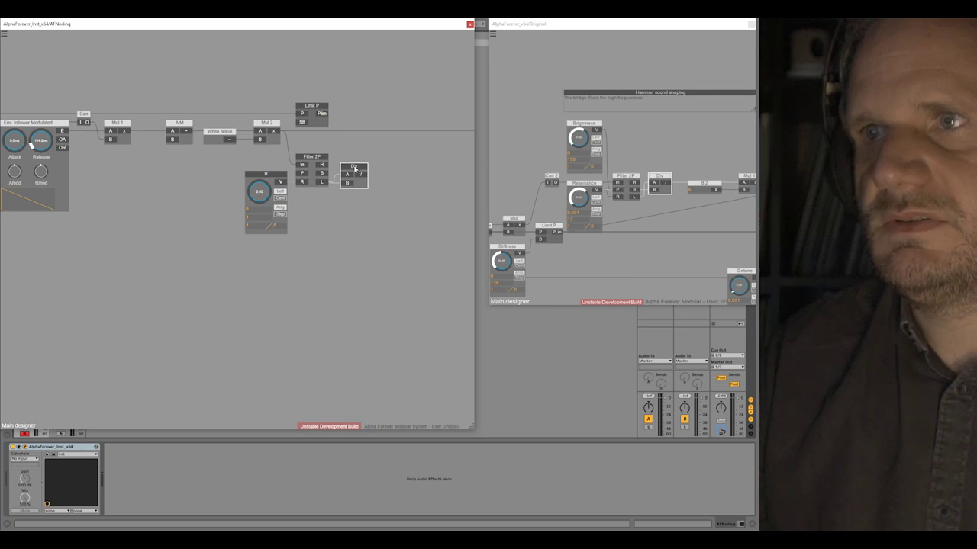
{"action": "key", "text": "Up"}
{"action": "left_click", "coordinate": [349, 193]}
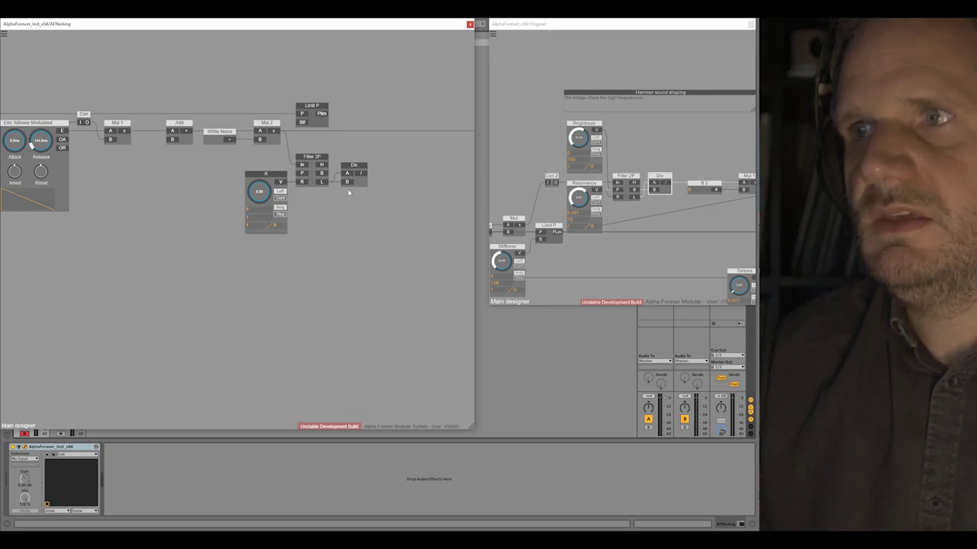
- Set the R knob's range to a minimum of 0.001 and a maximum of 12
{"action": "double_click", "coordinate": [261, 209]}
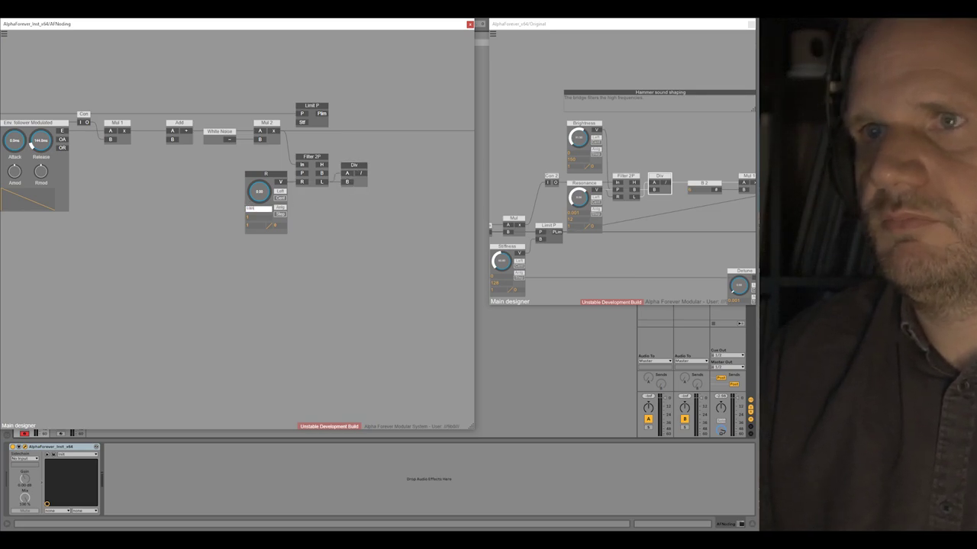
{"action": "double_click", "coordinate": [257, 217]}
{"action": "type", "text": "1"}
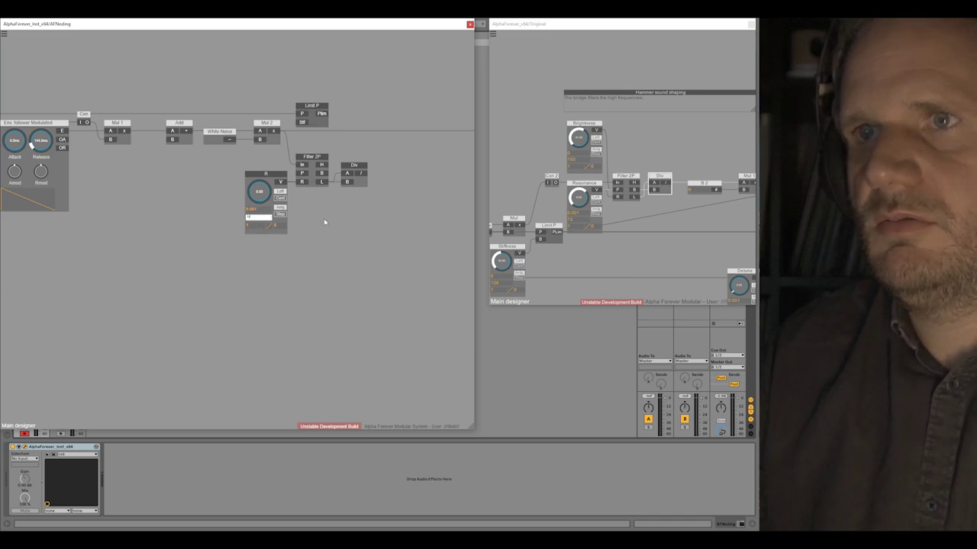
{"action": "type", "text": "2"}
{"action": "left_click", "coordinate": [324, 222]}
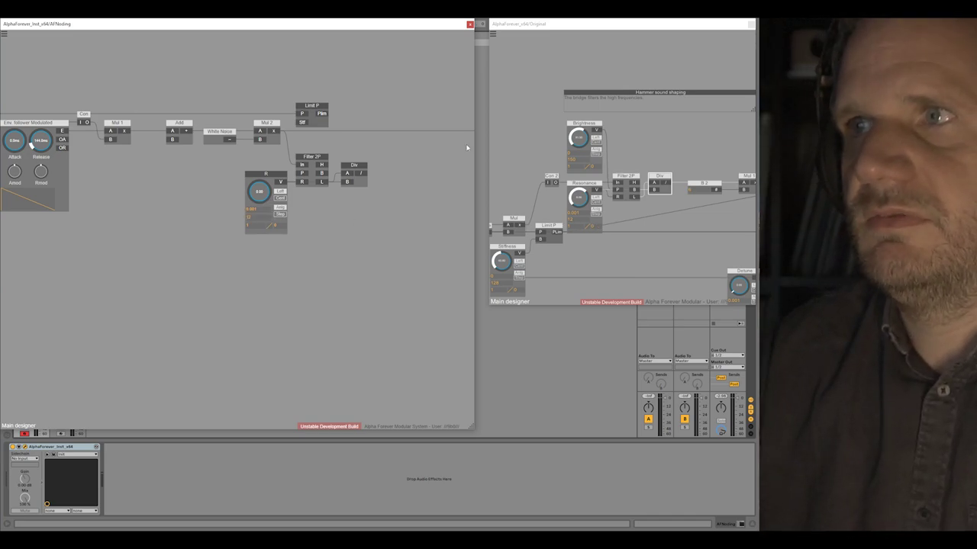
- Create a knob for Filter 2P's P input, place it left of the R knob and rename it Brightness
{"action": "double_click", "coordinate": [301, 173]}
{"action": "left_click_drag", "start_coordinate": [283, 165], "coordinate": [229, 166]}
{"action": "right_click", "coordinate": [239, 154]}
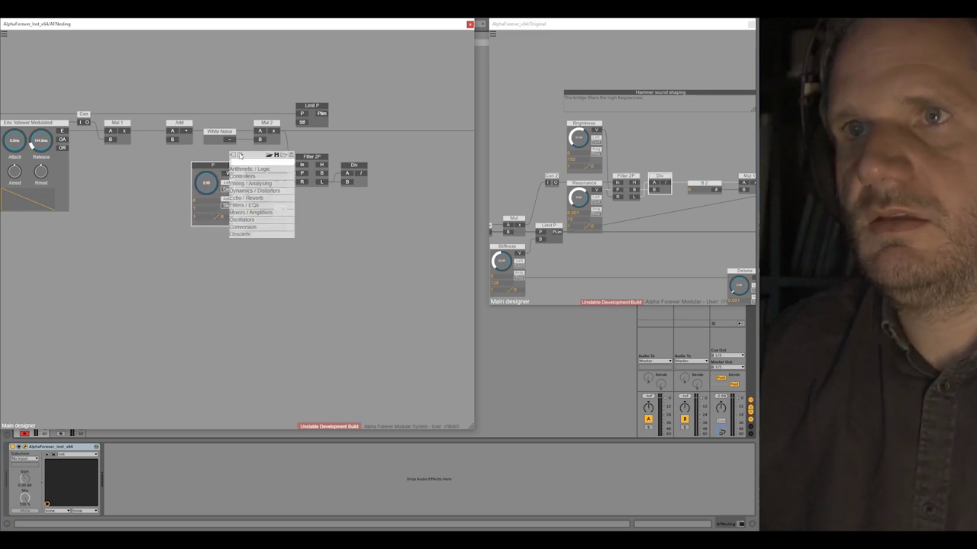
{"action": "left_click", "coordinate": [195, 149]}
{"action": "double_click", "coordinate": [213, 165]}
{"action": "type", "text": "N"}
{"action": "type", "text": "ghtness"}
{"action": "left_click", "coordinate": [347, 240]}
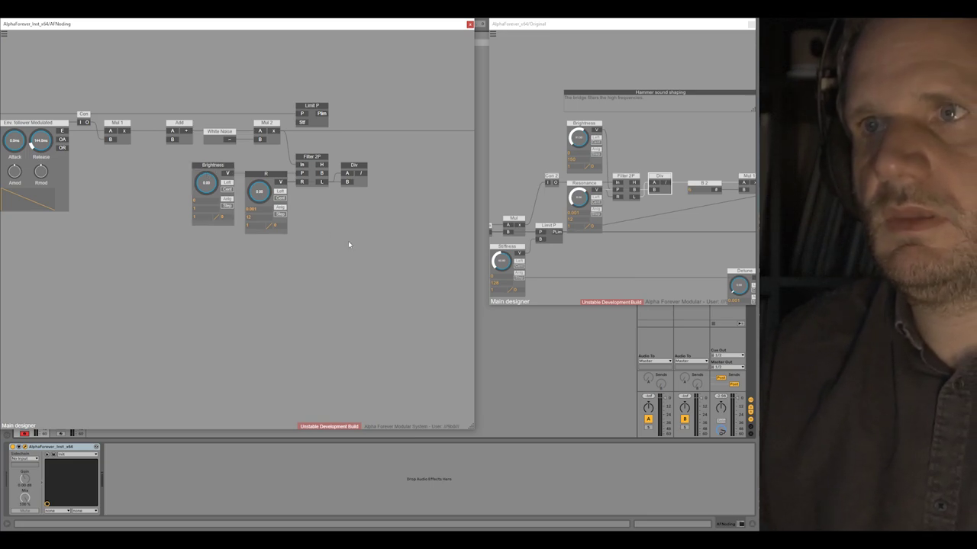
- Route Div's output to the Con module in front of the output section, replacing the direct connection from Mul 2
{"action": "scroll", "coordinate": [347, 240], "scroll_direction": "down", "scroll_amount": 3}
{"action": "left_click_drag", "start_coordinate": [379, 229], "coordinate": [293, 243]}
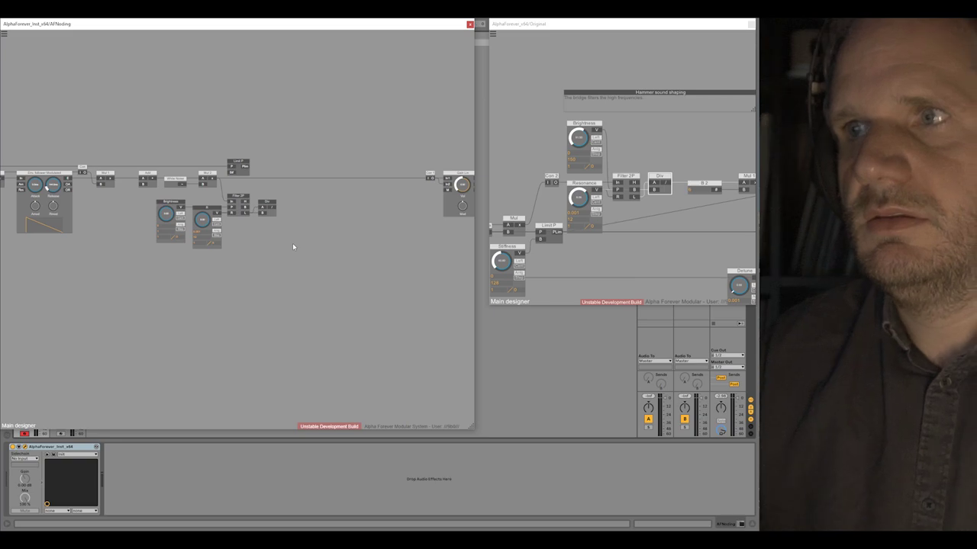
{"action": "left_click_drag", "start_coordinate": [313, 213], "coordinate": [303, 225]}
{"action": "left_click", "coordinate": [422, 190]}
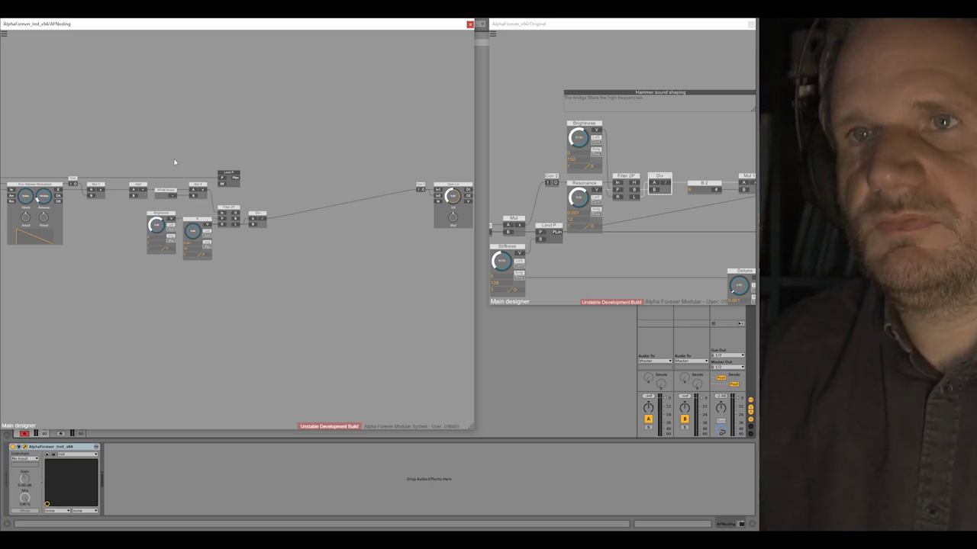
- Set the Brightness knob's maximum to 150
{"action": "scroll", "coordinate": [166, 174], "scroll_direction": "up", "scroll_amount": 3}
{"action": "left_click", "coordinate": [128, 307]}
{"action": "type", "text": "150"}
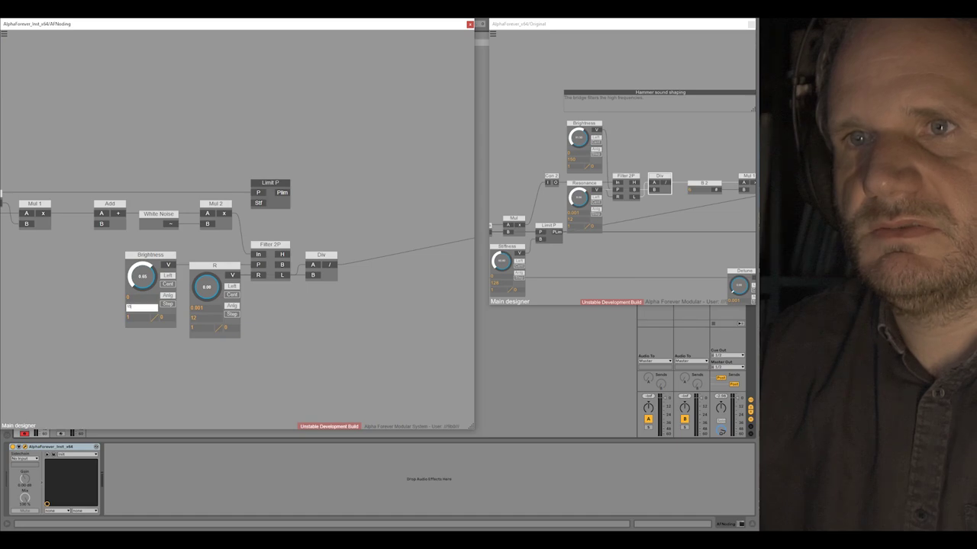
{"action": "key", "text": "Return"}
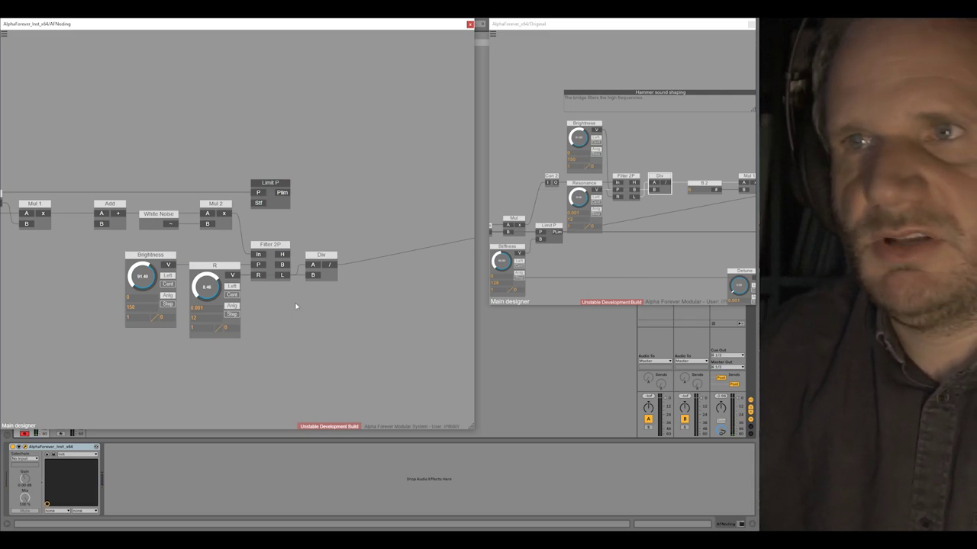
- Move Limit P further right and line up the Brightness and R knobs, Filter 2P and Div behind Mul 2
{"action": "scroll", "coordinate": [296, 306], "scroll_direction": "down", "scroll_amount": 3}
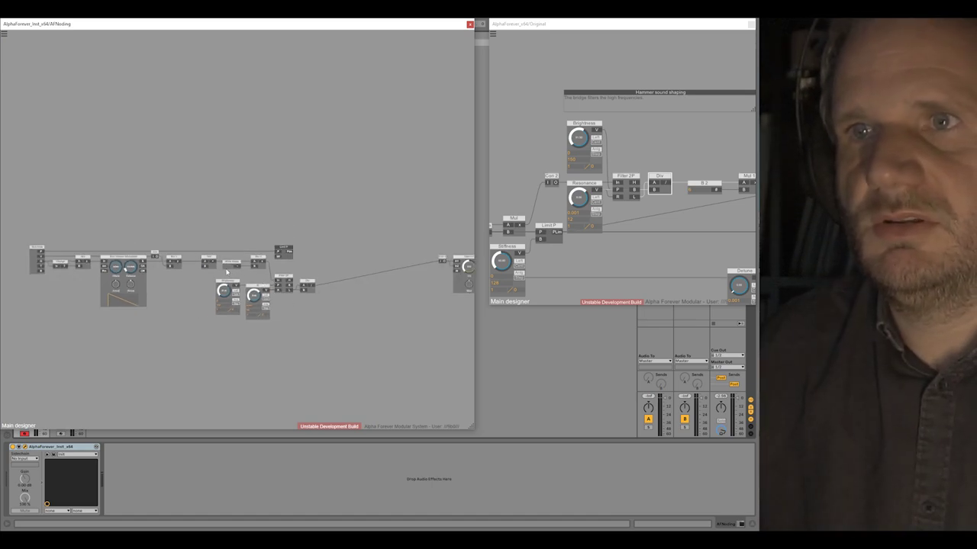
{"action": "left_click_drag", "start_coordinate": [203, 269], "coordinate": [377, 340]}
{"action": "left_click_drag", "start_coordinate": [292, 276], "coordinate": [349, 261]}
{"action": "left_click", "coordinate": [333, 242]}
{"action": "left_click_drag", "start_coordinate": [289, 247], "coordinate": [417, 245]}
{"action": "left_click_drag", "start_coordinate": [361, 214], "coordinate": [309, 213]}
{"action": "left_click_drag", "start_coordinate": [181, 225], "coordinate": [269, 220]}
{"action": "left_click_drag", "start_coordinate": [420, 319], "coordinate": [233, 205]}
{"action": "left_click_drag", "start_coordinate": [240, 252], "coordinate": [235, 252]}
- Move the output section with its Con module further right and up to leave a gap after Div
{"action": "left_click_drag", "start_coordinate": [261, 219], "coordinate": [118, 225]}
{"action": "left_click_drag", "start_coordinate": [324, 234], "coordinate": [491, 325]}
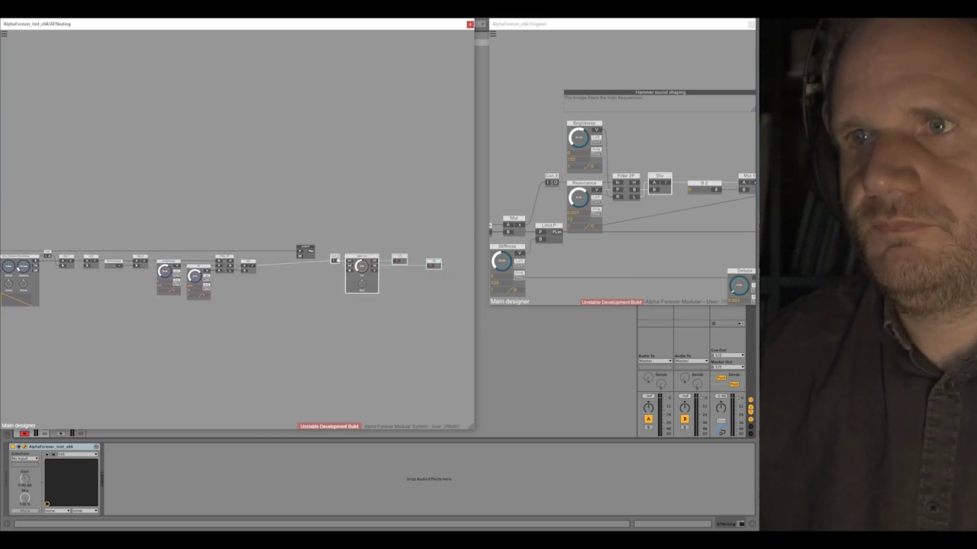
{"action": "left_click_drag", "start_coordinate": [333, 263], "coordinate": [393, 263]}
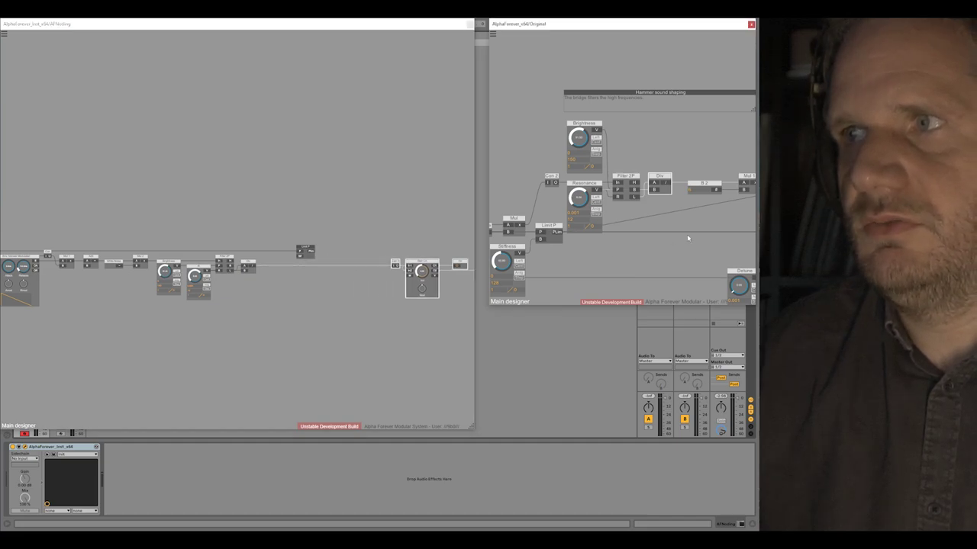
- Insert a Mul module into the line after Div, following the original patch
{"action": "left_click_drag", "start_coordinate": [687, 234], "coordinate": [502, 249]}
{"action": "left_click_drag", "start_coordinate": [570, 227], "coordinate": [625, 232]}
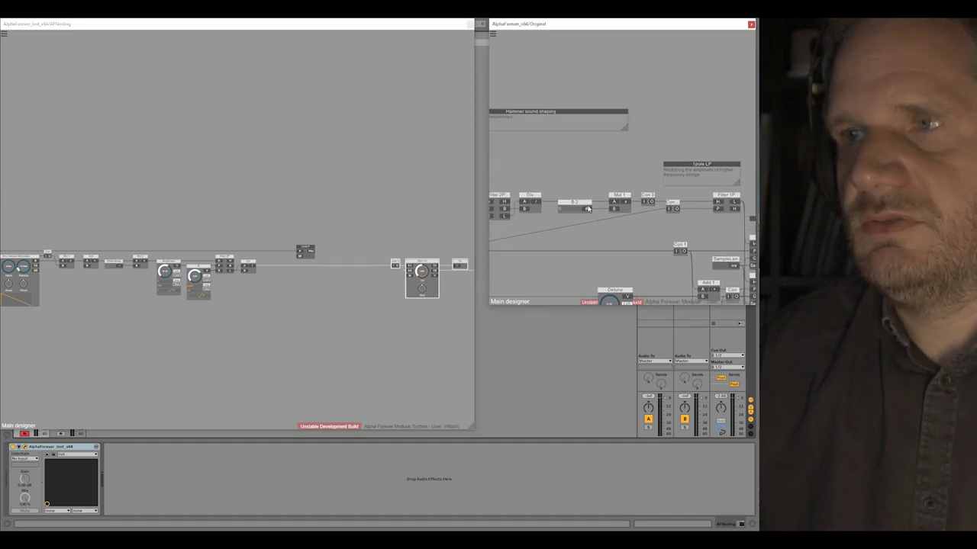
{"action": "left_click", "coordinate": [273, 250]}
{"action": "scroll", "coordinate": [272, 249], "scroll_direction": "up", "scroll_amount": 3}
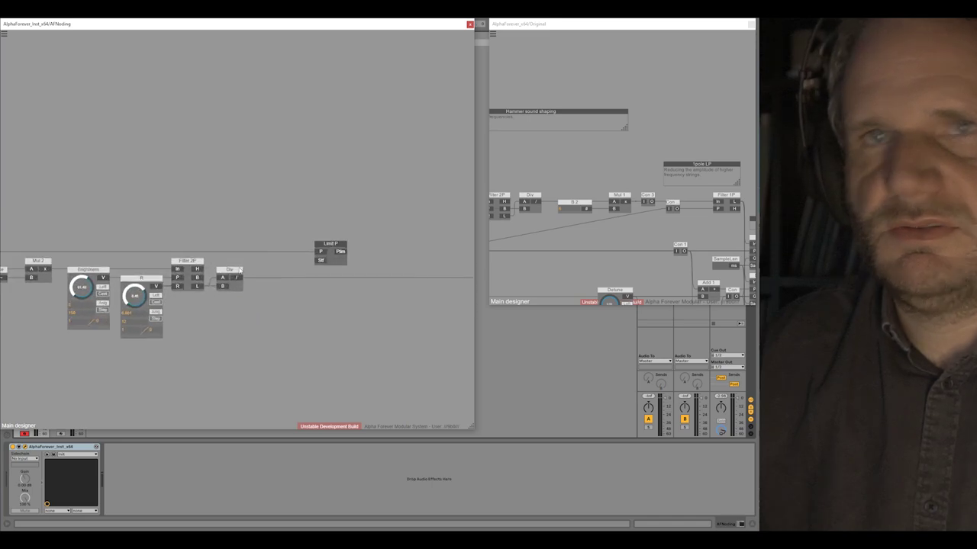
{"action": "right_click", "coordinate": [238, 274]}
{"action": "left_click", "coordinate": [253, 283]}
{"action": "type", "text": "mu"}
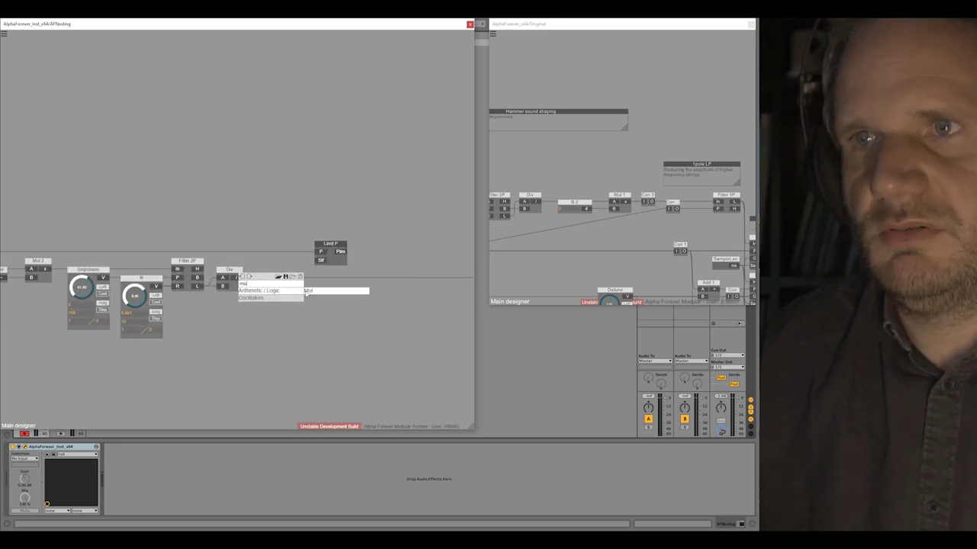
{"action": "left_click", "coordinate": [307, 291]}
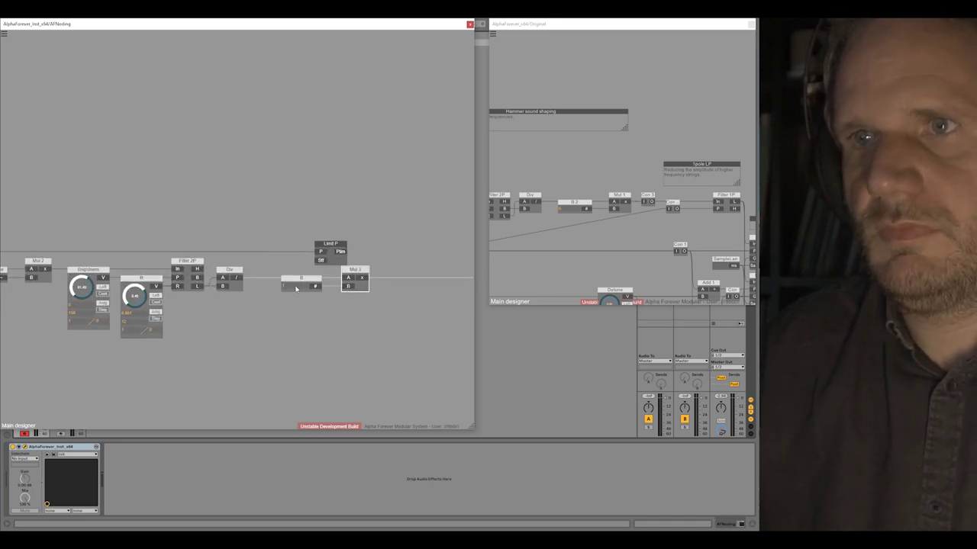
- Give Mul 3's B input a constant and move both modules closer behind Div
{"action": "left_click_drag", "start_coordinate": [296, 289], "coordinate": [267, 289]}
{"action": "left_click_drag", "start_coordinate": [362, 277], "coordinate": [328, 276]}
{"action": "left_click_drag", "start_coordinate": [402, 310], "coordinate": [321, 320]}
- Insert a Filter 1P module after Mul 3 and place it further right, in front of the output section's Con module
{"action": "left_click_drag", "start_coordinate": [670, 214], "coordinate": [596, 228]}
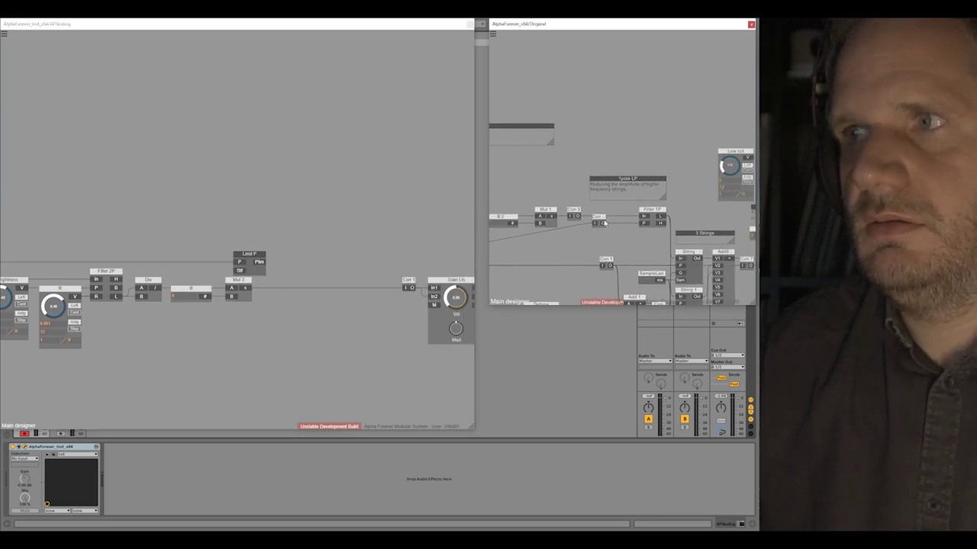
{"action": "left_click", "coordinate": [255, 289]}
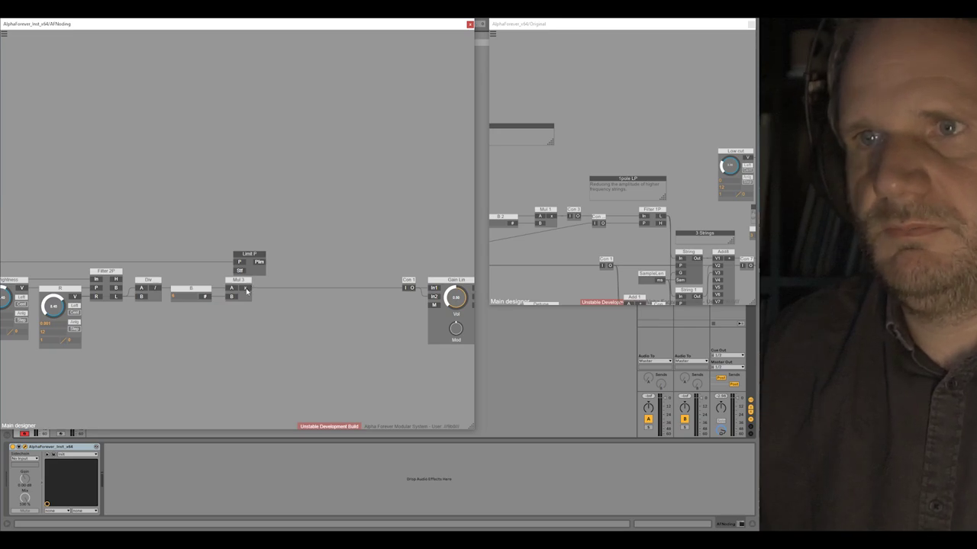
{"action": "right_click", "coordinate": [247, 290]}
{"action": "type", "text": "fil"}
{"action": "left_click", "coordinate": [335, 300]}
{"action": "left_click_drag", "start_coordinate": [312, 283], "coordinate": [353, 282]}
- Move Limit P to the right and connect its PLim output to the P input of Filter 1P
{"action": "left_click_drag", "start_coordinate": [586, 258], "coordinate": [744, 222]}
{"action": "scroll", "coordinate": [633, 230], "scroll_direction": "down", "scroll_amount": 2}
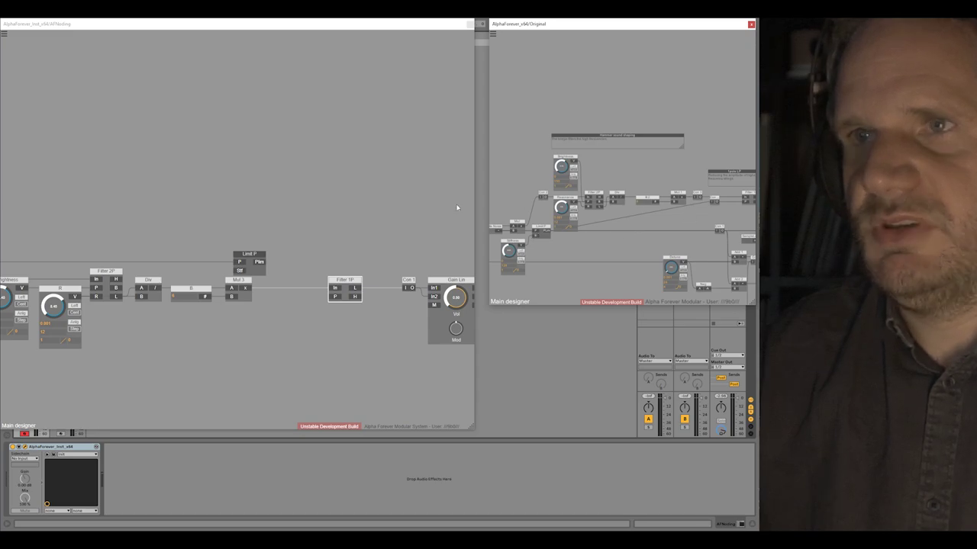
{"action": "left_click", "coordinate": [259, 261]}
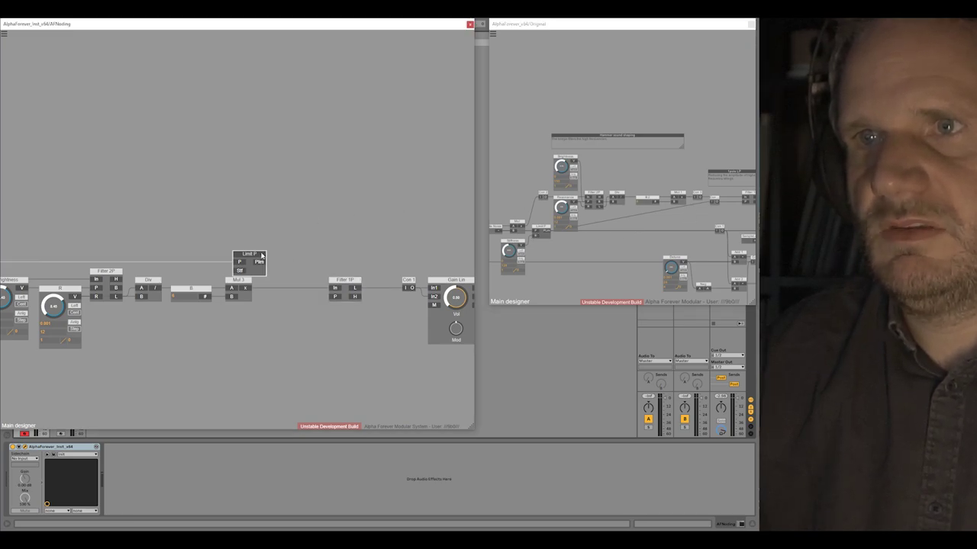
{"action": "left_click_drag", "start_coordinate": [260, 261], "coordinate": [290, 264]}
{"action": "left_click_drag", "start_coordinate": [331, 296], "coordinate": [333, 284]}
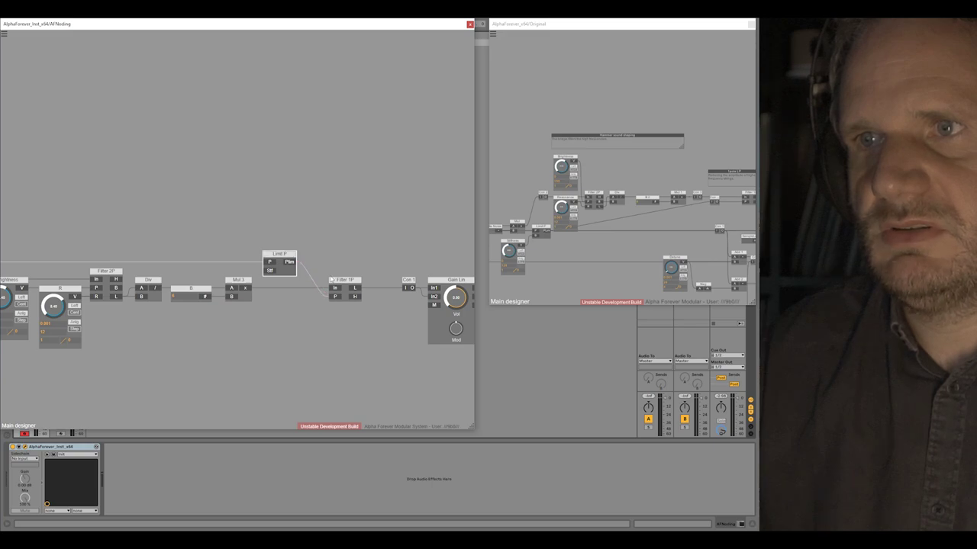
{"action": "mouse_move", "coordinate": [291, 258]}
{"action": "left_mouse_down"}
{"action": "mouse_move", "coordinate": [312, 257]}
{"action": "mouse_move", "coordinate": [298, 242]}
{"action": "left_mouse_up"}
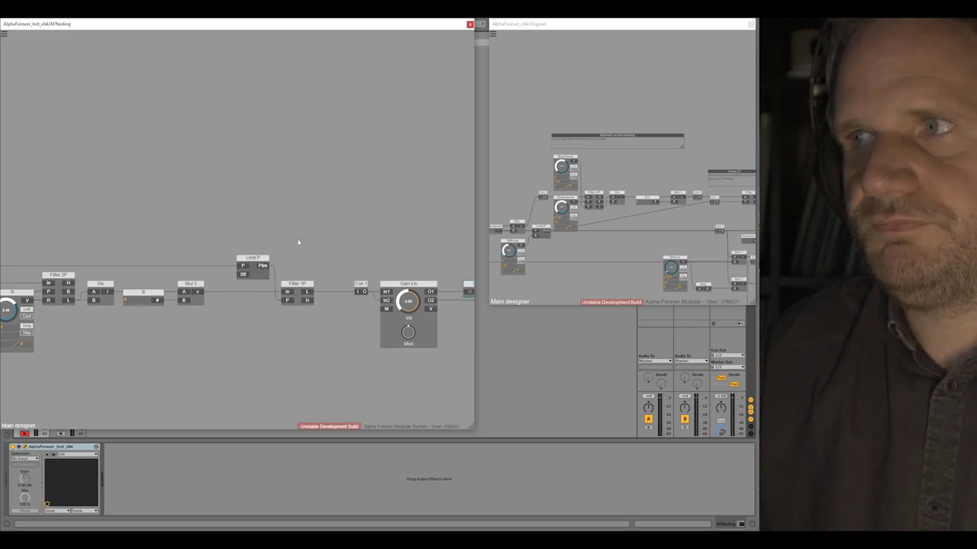
- Move Limit P, Filter 1P and the output section further right to leave a gap after Mul 3
{"action": "left_click_drag", "start_coordinate": [674, 226], "coordinate": [599, 227]}
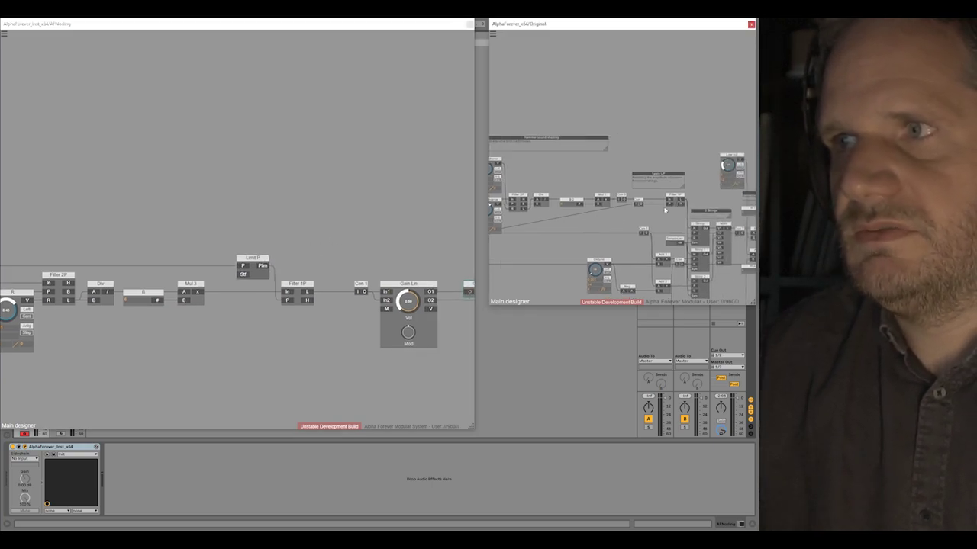
{"action": "left_click", "coordinate": [310, 290]}
{"action": "left_click", "coordinate": [262, 252]}
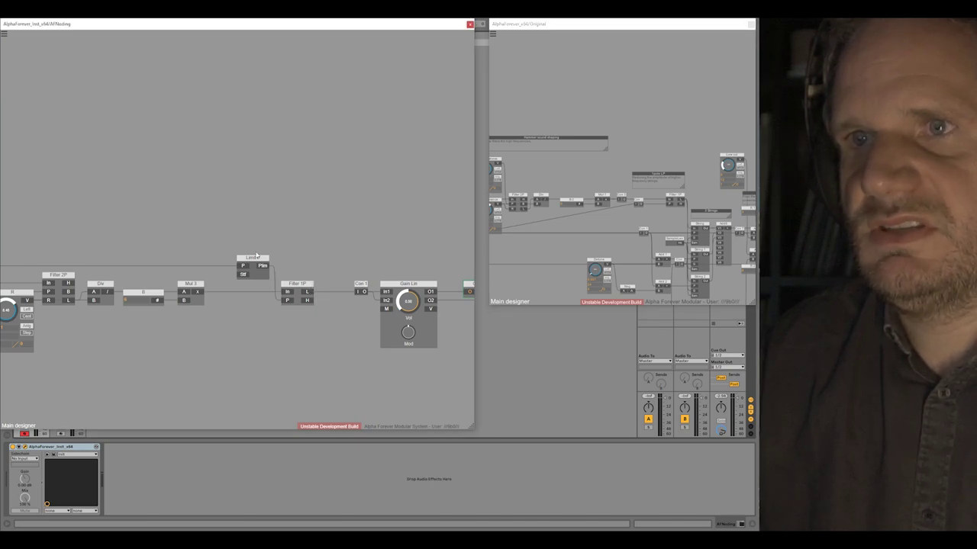
{"action": "left_click_drag", "start_coordinate": [195, 264], "coordinate": [360, 261]}
{"action": "scroll", "coordinate": [334, 240], "scroll_direction": "down", "scroll_amount": 3}
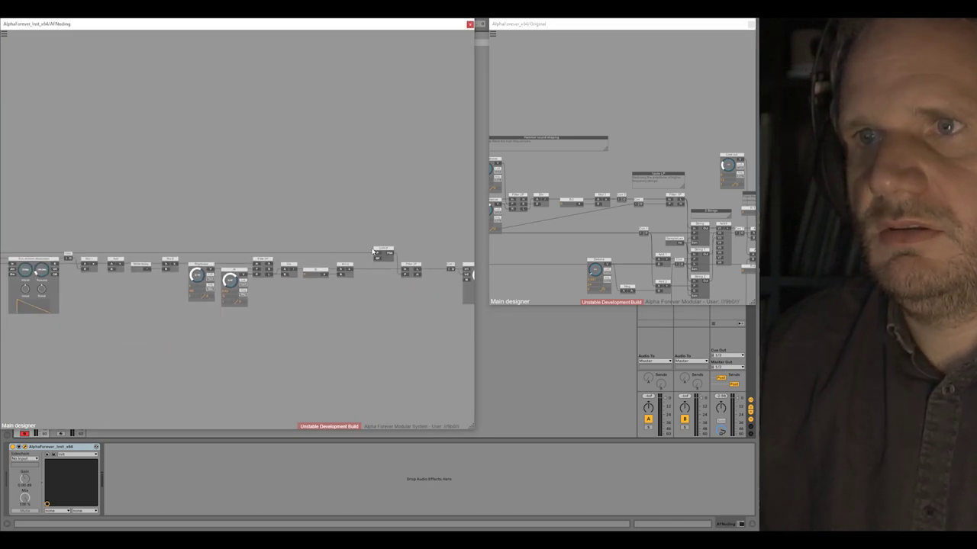
{"action": "scroll", "coordinate": [238, 225], "scroll_direction": "down", "scroll_amount": 1}
{"action": "left_click_drag", "start_coordinate": [368, 228], "coordinate": [359, 276]}
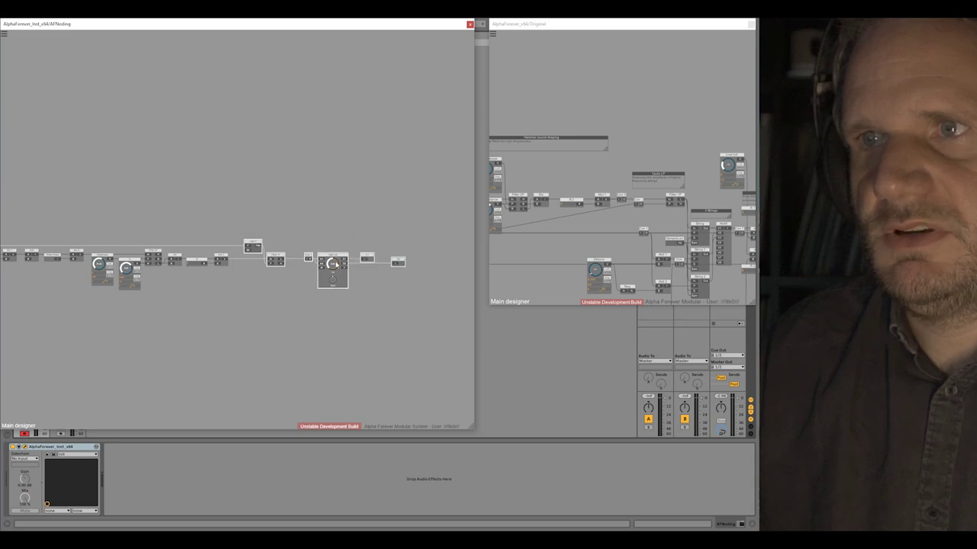
{"action": "left_click_drag", "start_coordinate": [258, 247], "coordinate": [317, 246]}
- Add a knob to Limit P's Stf input and set its maximum to 128, like the original Stiffness knob
{"action": "left_click", "coordinate": [277, 272]}
{"action": "scroll", "coordinate": [277, 270], "scroll_direction": "up", "scroll_amount": 3}
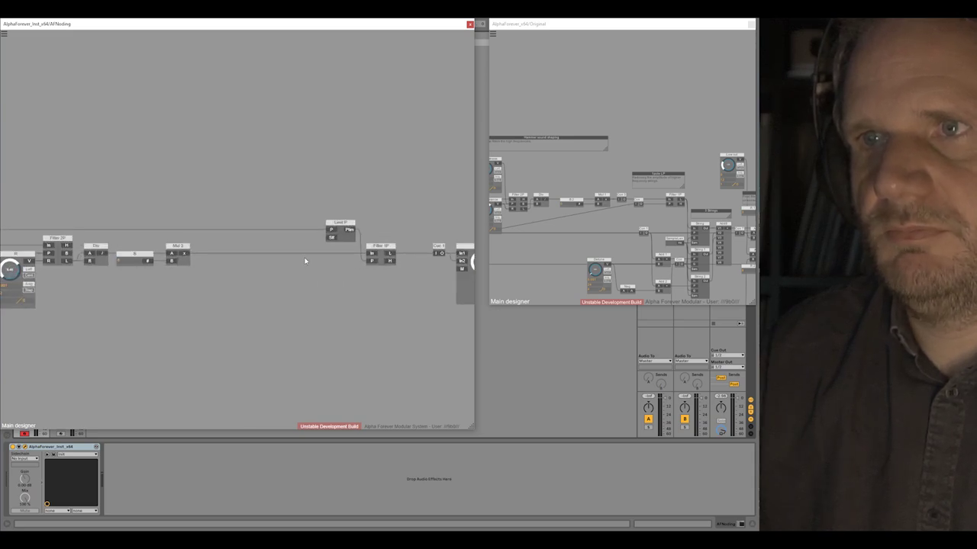
{"action": "key", "text": "k"}
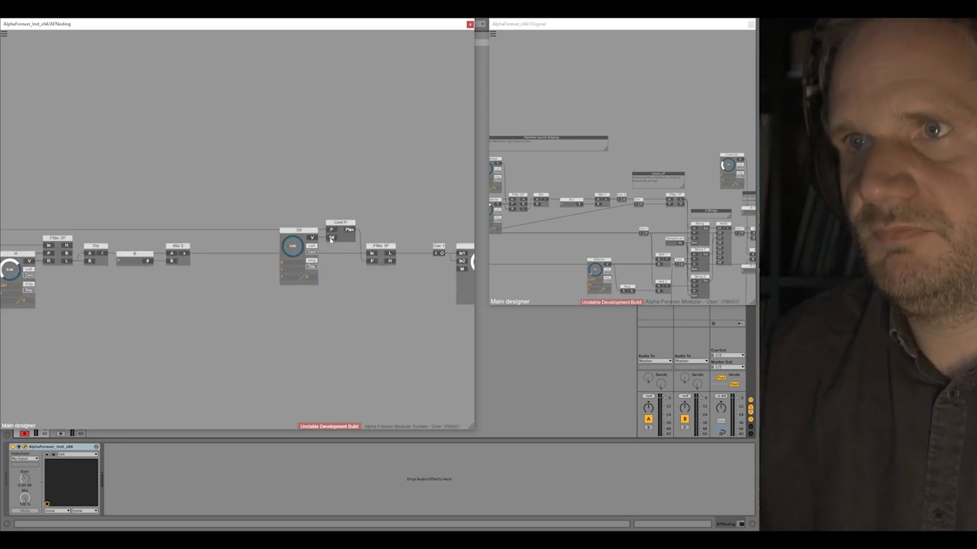
{"action": "left_click", "coordinate": [557, 229]}
{"action": "scroll", "coordinate": [522, 239], "scroll_direction": "up", "scroll_amount": 5}
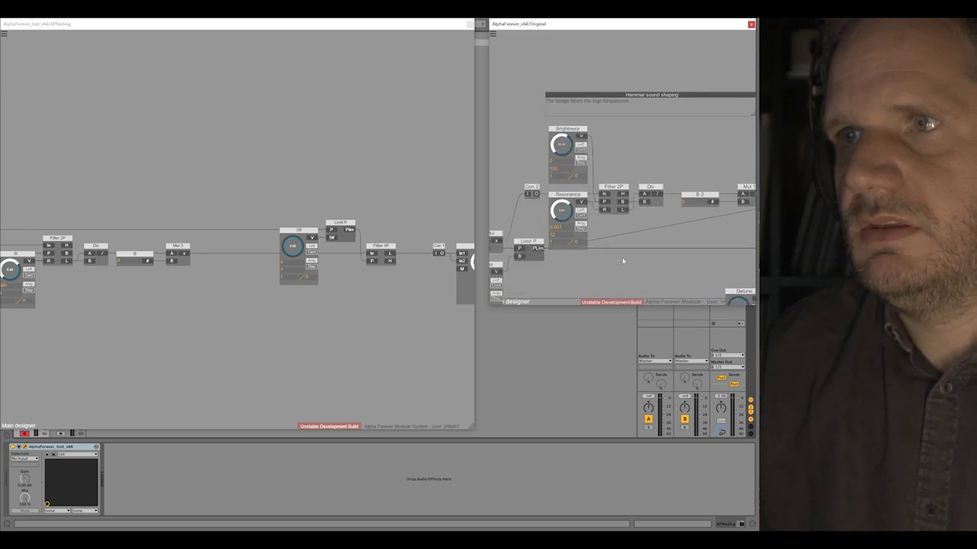
{"action": "left_click", "coordinate": [288, 267]}
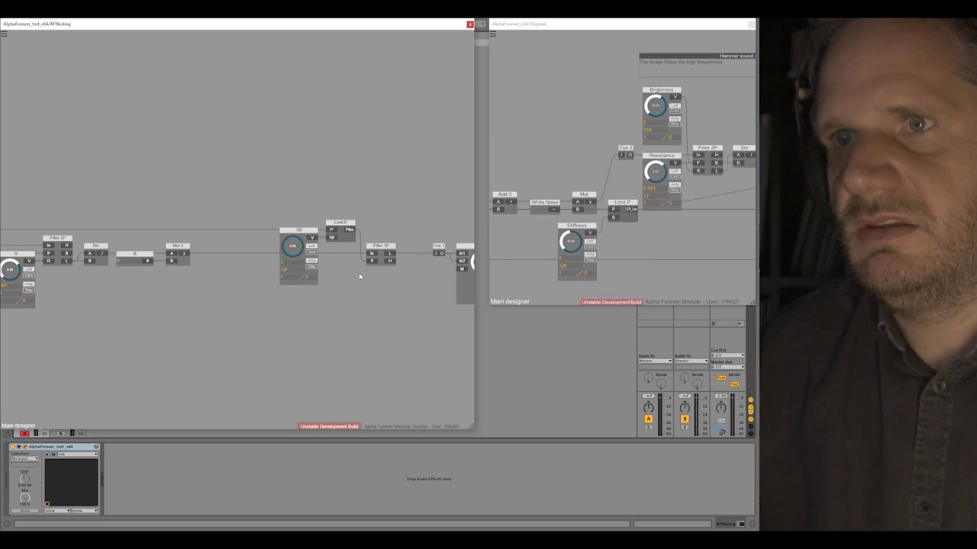
- Set the Stf knob to 60.80, matching the Stiffness knob in the original patch
{"action": "scroll", "coordinate": [623, 244], "scroll_direction": "up", "scroll_amount": 6}
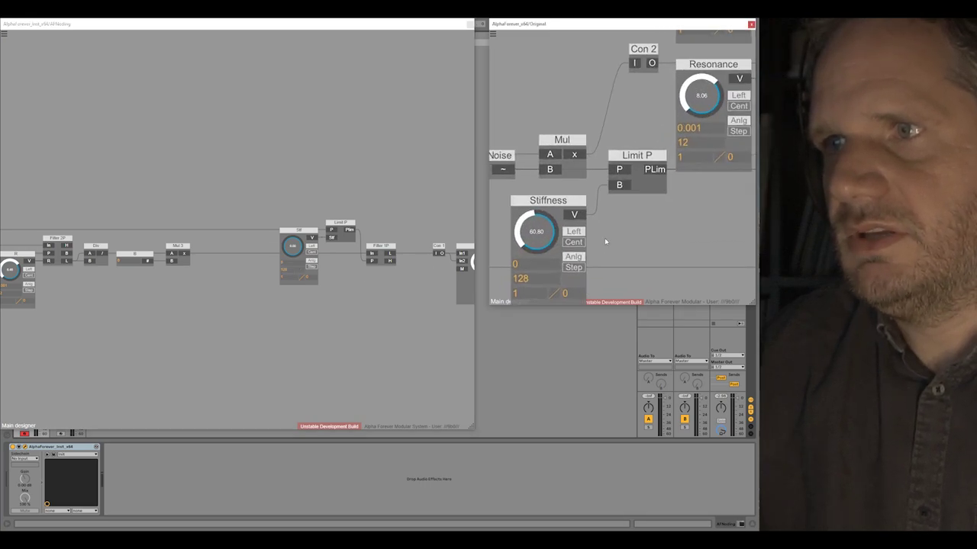
{"action": "left_click_drag", "start_coordinate": [512, 174], "coordinate": [552, 160]}
{"action": "left_click_drag", "start_coordinate": [293, 246], "coordinate": [300, 210]}
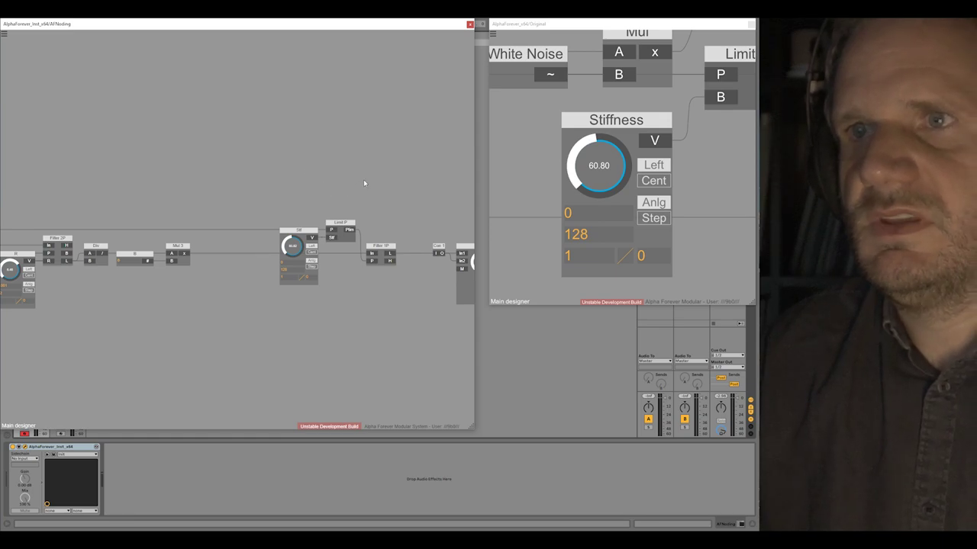
- Move the Stf knob, Limit P and Filter 1P left, close behind Mul 3
{"action": "scroll", "coordinate": [341, 177], "scroll_direction": "up", "scroll_amount": 5}
{"action": "scroll", "coordinate": [316, 208], "scroll_direction": "down", "scroll_amount": 5}
{"action": "scroll", "coordinate": [298, 212], "scroll_direction": "down", "scroll_amount": 2}
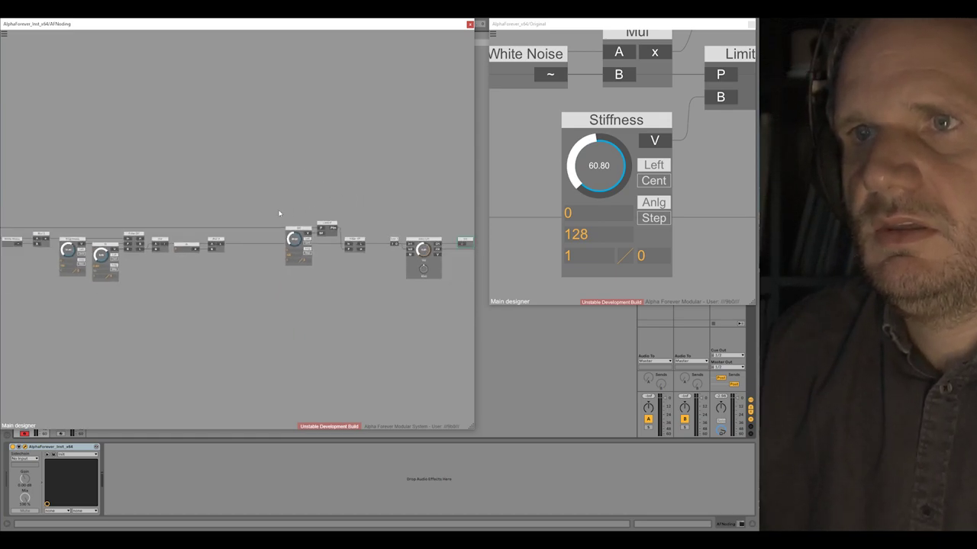
{"action": "mouse_move", "coordinate": [322, 250]}
{"action": "left_mouse_down"}
{"action": "mouse_move", "coordinate": [365, 254]}
{"action": "mouse_move", "coordinate": [310, 242]}
{"action": "left_mouse_up"}
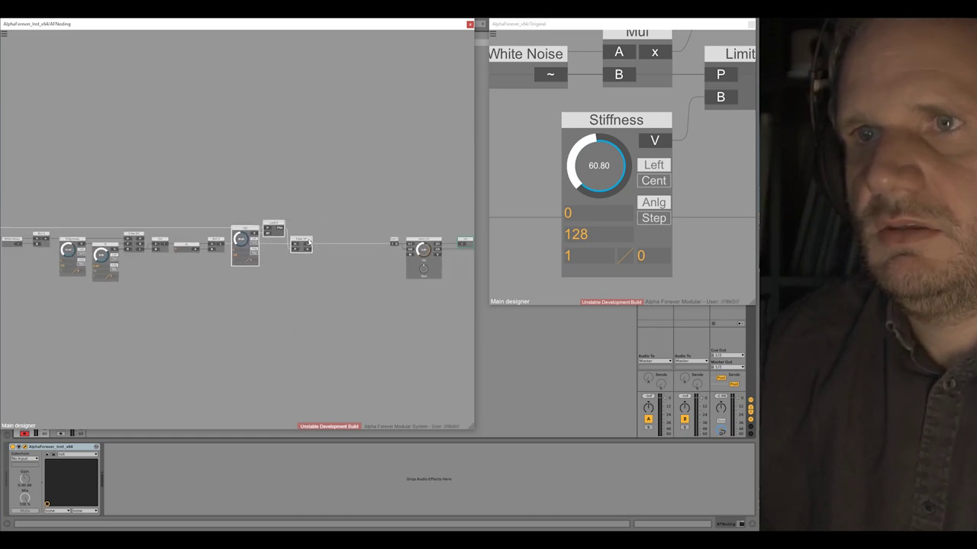
- Examine the strings section of the original patch and the module chain inside its String designer
{"action": "left_click", "coordinate": [531, 186]}
{"action": "scroll", "coordinate": [530, 187], "scroll_direction": "down", "scroll_amount": 8}
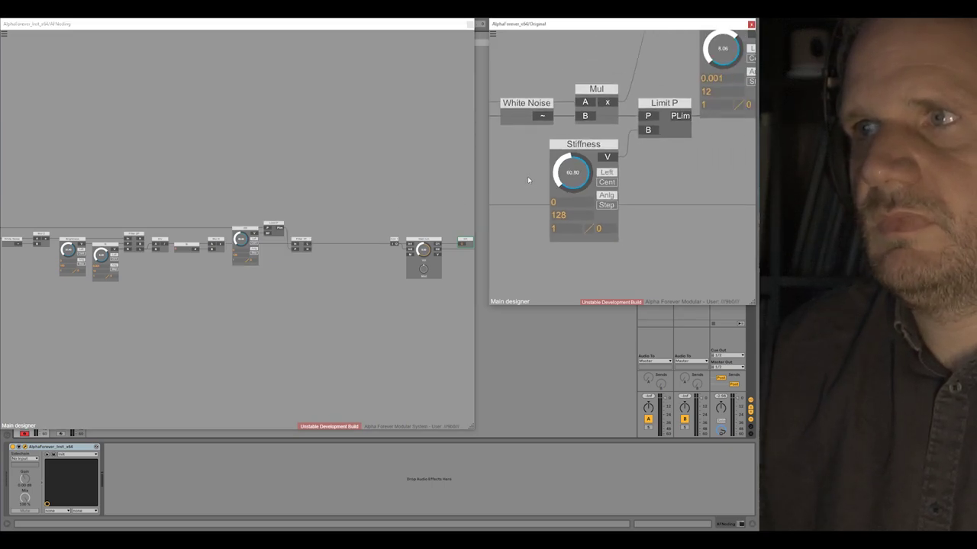
{"action": "scroll", "coordinate": [583, 91], "scroll_direction": "up", "scroll_amount": 8}
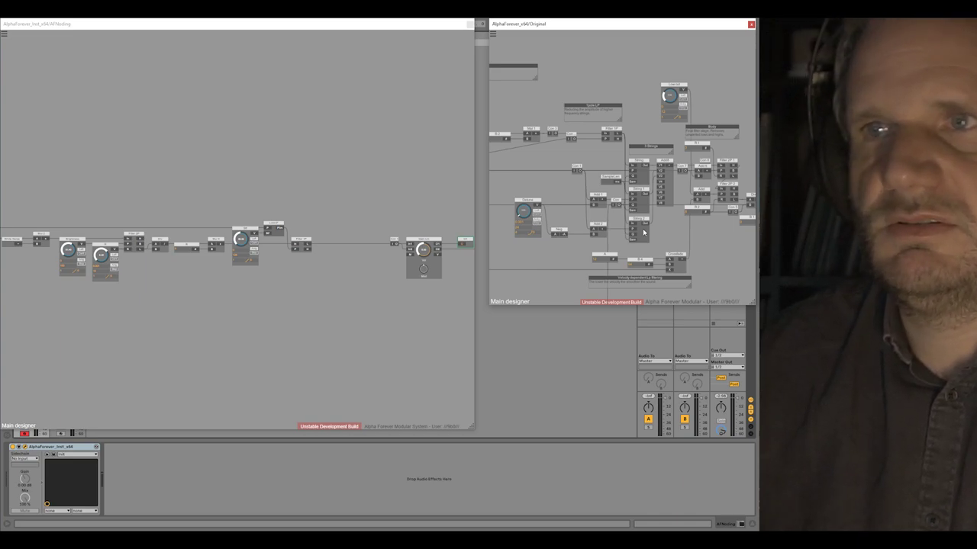
{"action": "double_click", "coordinate": [643, 180]}
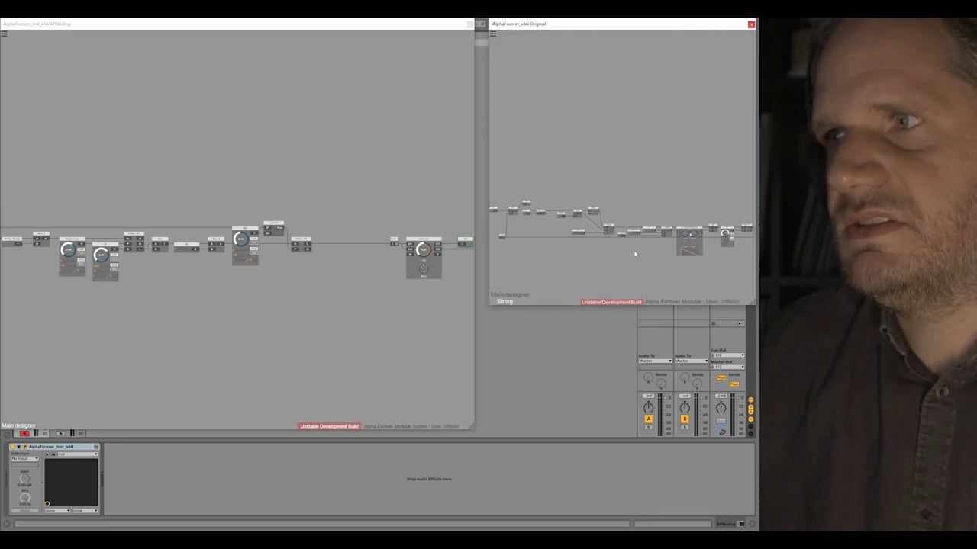
{"action": "double_click", "coordinate": [585, 249]}
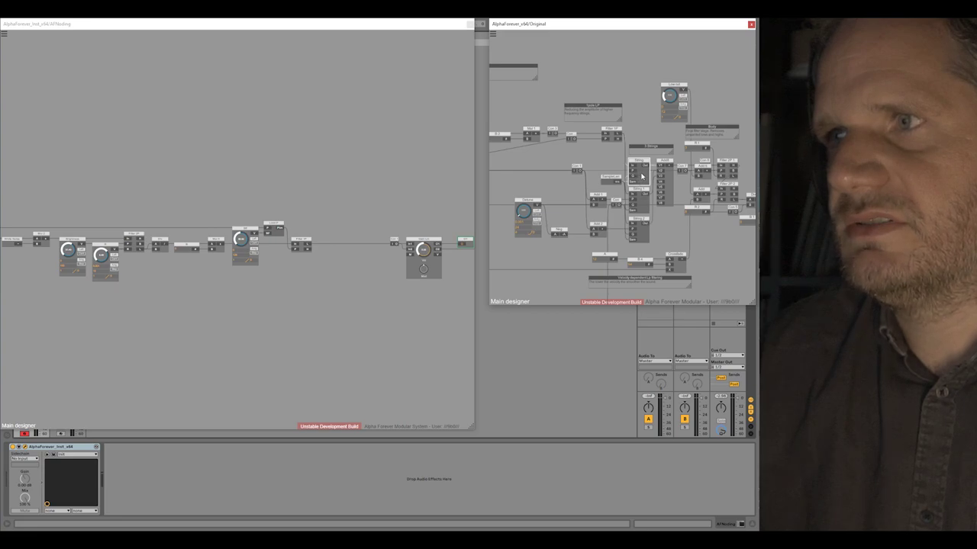
{"action": "double_click", "coordinate": [641, 176]}
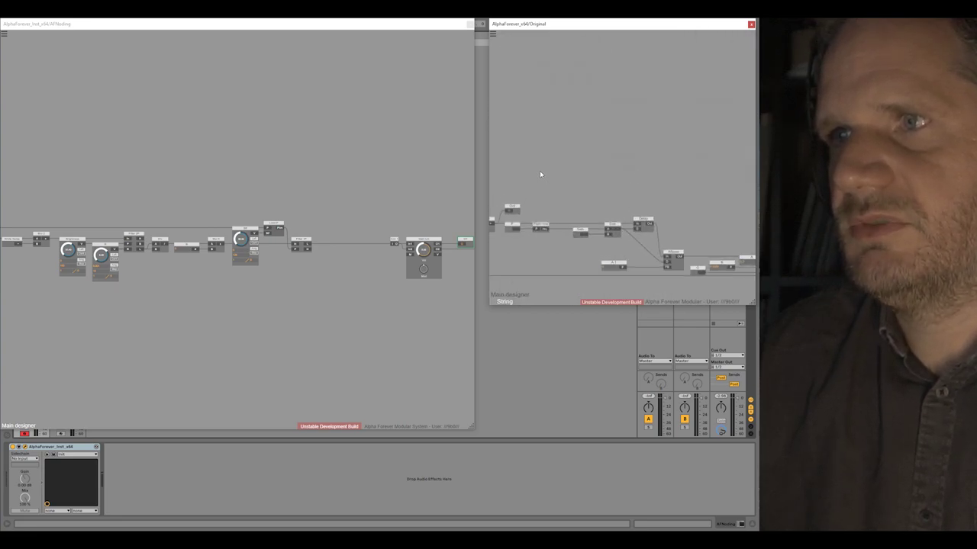
{"action": "scroll", "coordinate": [695, 158], "scroll_direction": "down", "scroll_amount": 1}
{"action": "left_click_drag", "start_coordinate": [695, 159], "coordinate": [605, 158]}
{"action": "scroll", "coordinate": [605, 157], "scroll_direction": "down", "scroll_amount": 1}
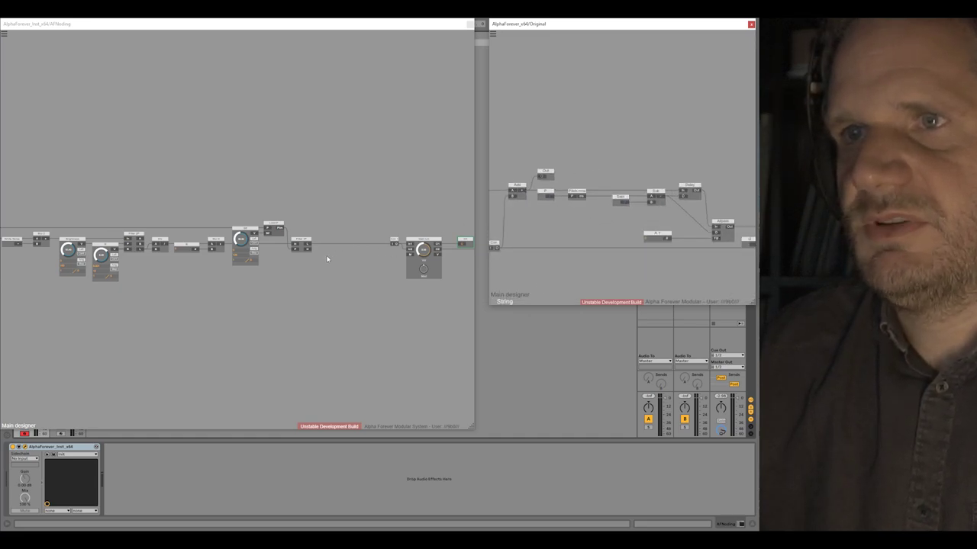
- Move the whole module chain up to Filter 1P left, widening the gap before the output section
{"action": "left_click_drag", "start_coordinate": [322, 261], "coordinate": [425, 243]}
{"action": "scroll", "coordinate": [405, 264], "scroll_direction": "down", "scroll_amount": 2}
{"action": "left_click_drag", "start_coordinate": [48, 208], "coordinate": [432, 305]}
{"action": "left_click_drag", "start_coordinate": [410, 235], "coordinate": [330, 235]}
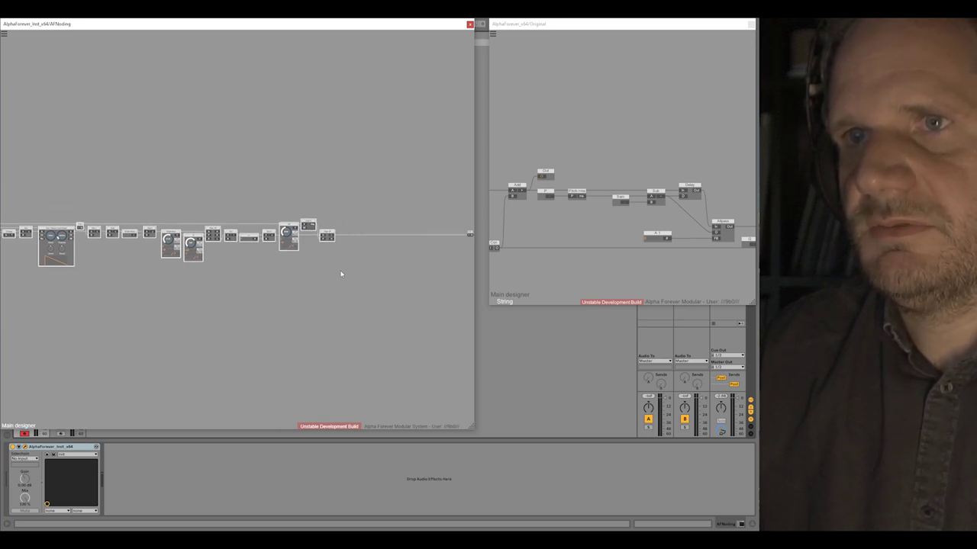
- Add a Designer module named String, place it near Filter 1P and open it
{"action": "double_click", "coordinate": [368, 261]}
{"action": "type", "text": "des"}
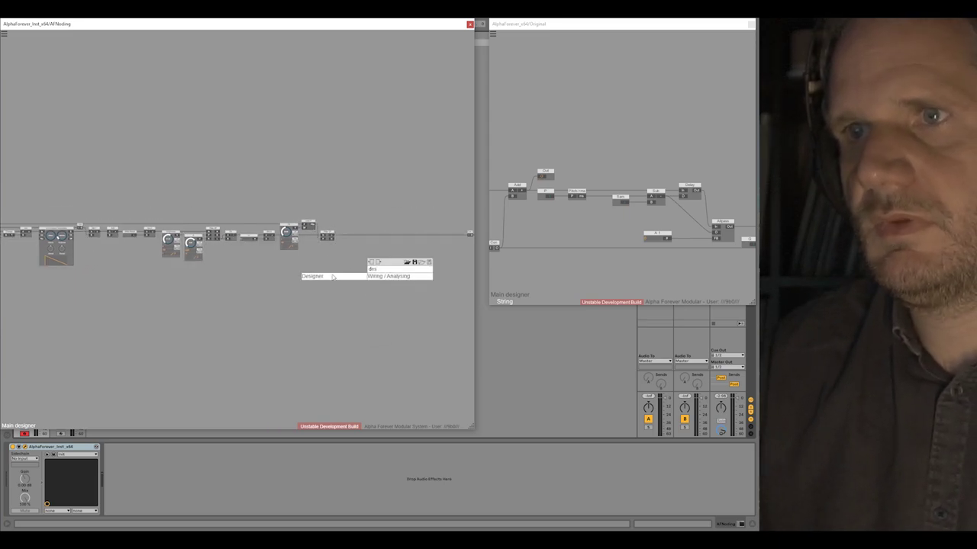
{"action": "left_click", "coordinate": [332, 277]}
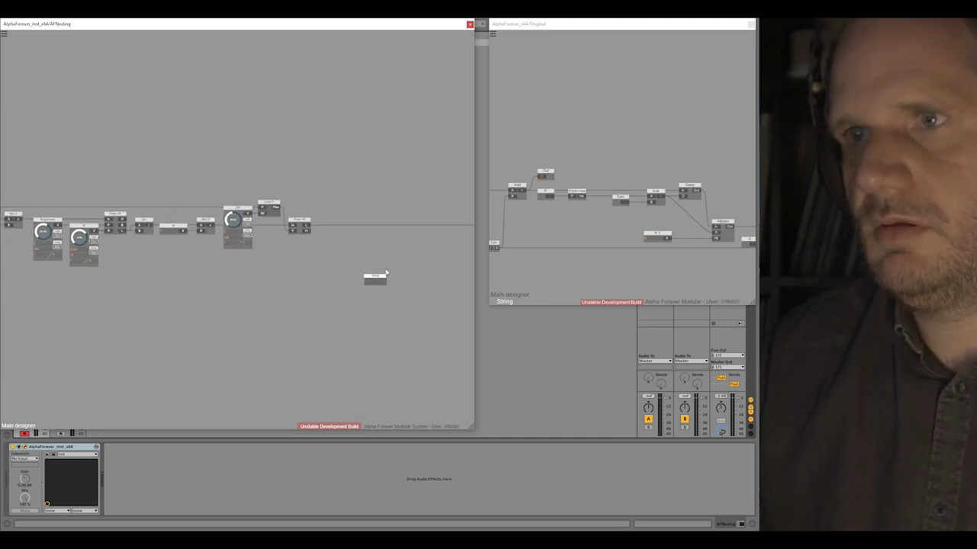
{"action": "left_click_drag", "start_coordinate": [380, 279], "coordinate": [365, 242]}
{"action": "double_click", "coordinate": [351, 242]}
- Place an In module inside the empty String designer, following the original
{"action": "left_click_drag", "start_coordinate": [591, 158], "coordinate": [705, 142]}
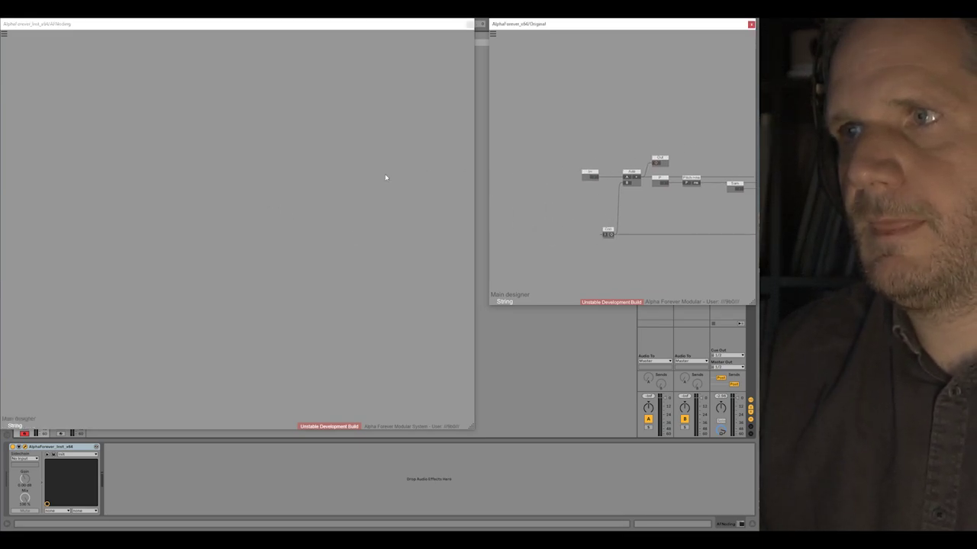
{"action": "right_click", "coordinate": [99, 156]}
{"action": "mouse_move", "coordinate": [153, 187]}
{"action": "left_click", "coordinate": [184, 197]}
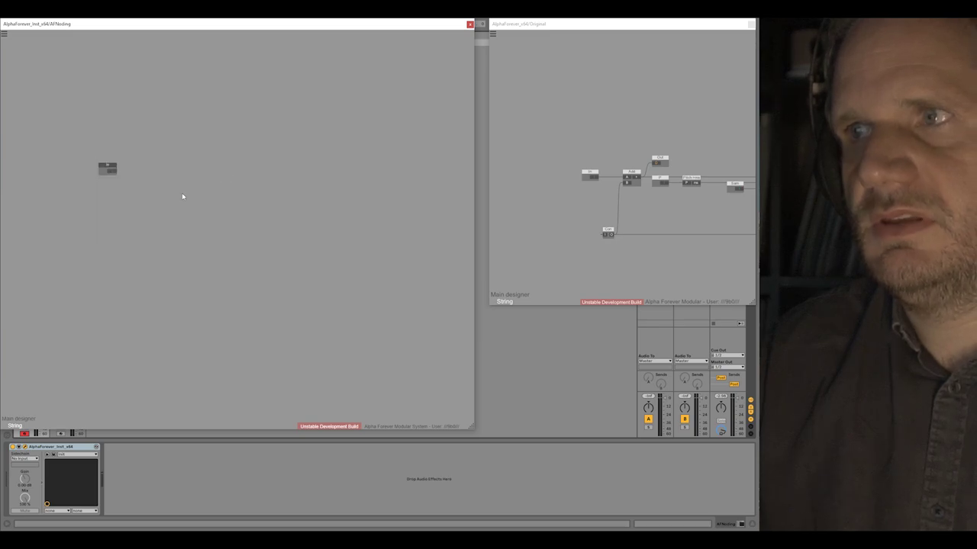
- Add an Add module fed by the In module's output
{"action": "right_click", "coordinate": [112, 171]}
{"action": "type", "text": "add"}
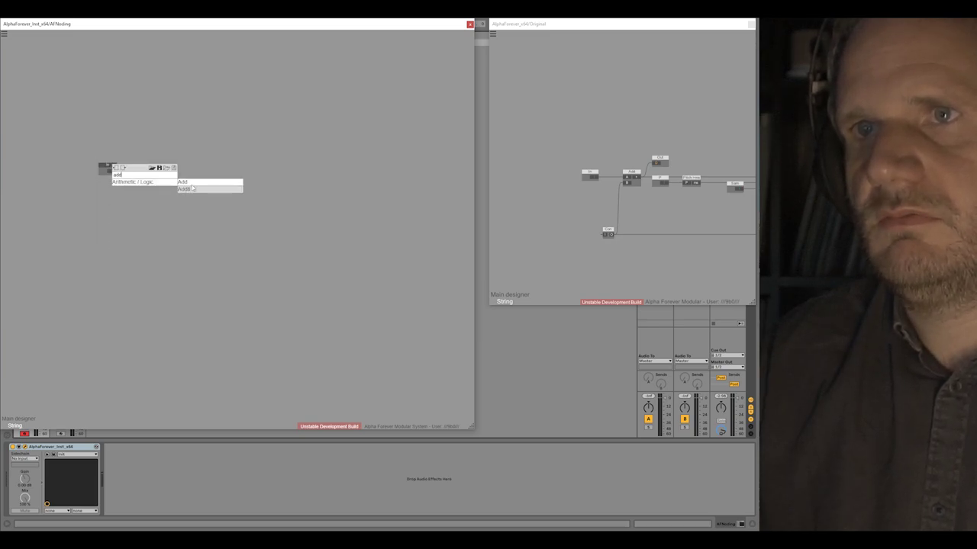
{"action": "key", "text": "Return"}
{"action": "right_click", "coordinate": [157, 172]}
{"action": "left_click", "coordinate": [157, 161]}
{"action": "left_click", "coordinate": [158, 168]}
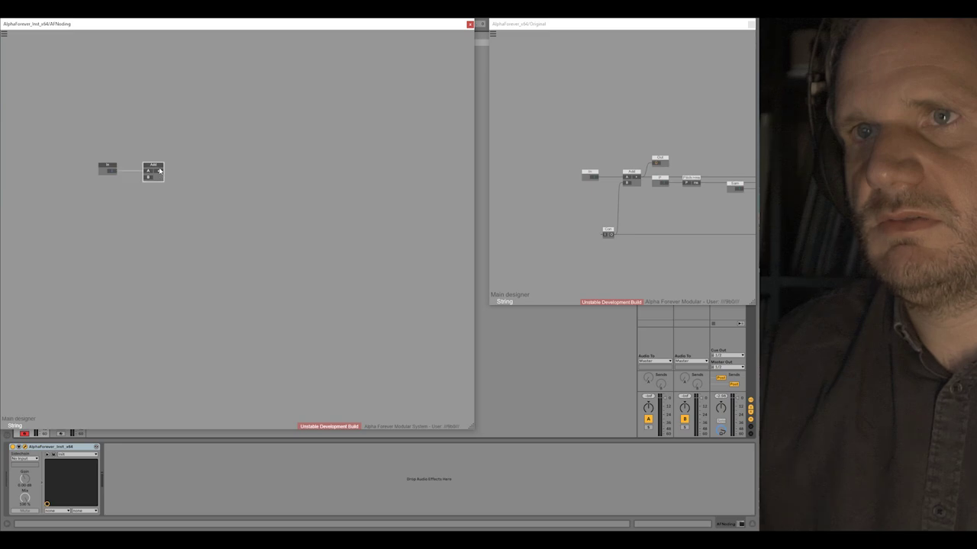
- Chain a Delay, a Mul and a Filter 1P module after the Add module's output
{"action": "right_click", "coordinate": [159, 174]}
{"action": "type", "text": "delay"}
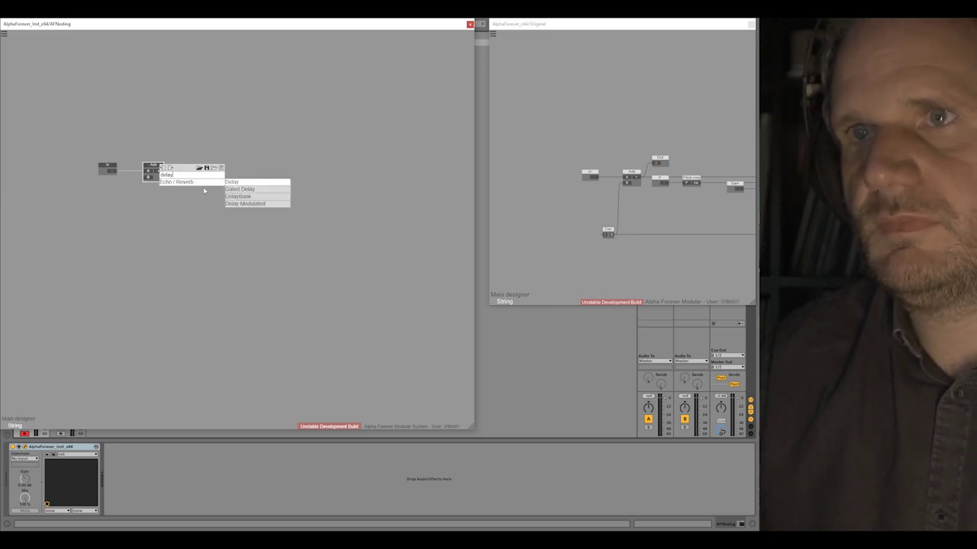
{"action": "left_click", "coordinate": [240, 186]}
{"action": "right_click", "coordinate": [212, 172]}
{"action": "type", "text": "mul"}
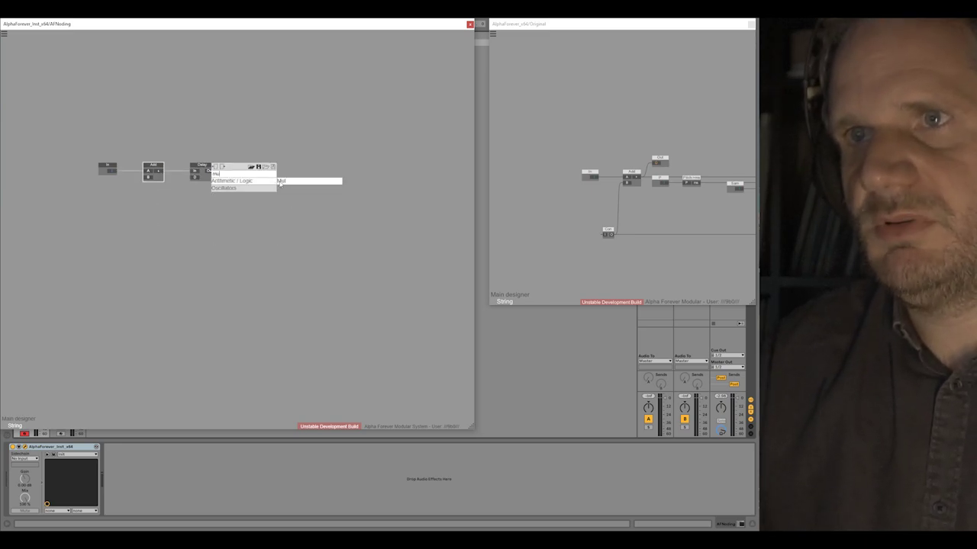
{"action": "left_click", "coordinate": [286, 181]}
{"action": "left_click", "coordinate": [256, 174]}
{"action": "type", "text": "filter"}
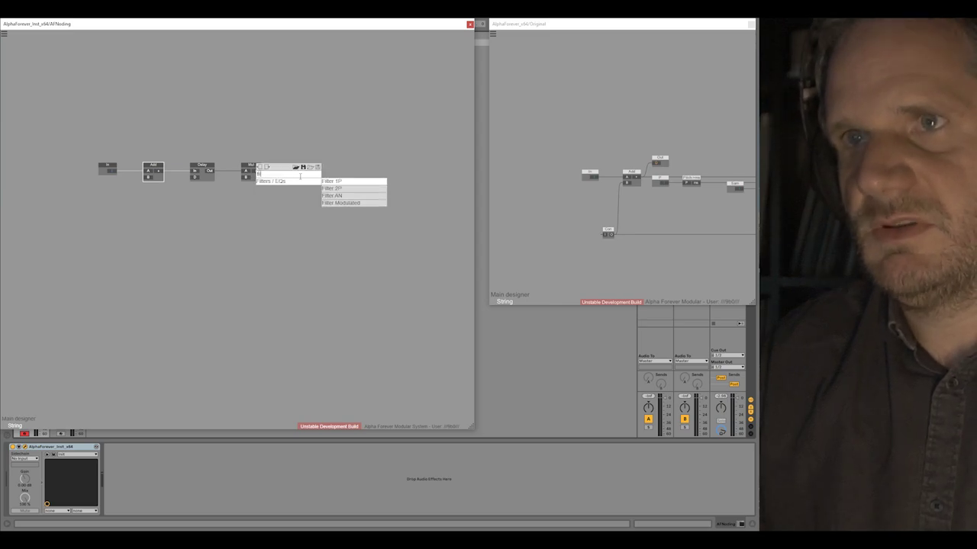
{"action": "left_click", "coordinate": [332, 185]}
- Create an Out module and place it above the Add and Delay modules, fed by the Add output
{"action": "double_click", "coordinate": [309, 174]}
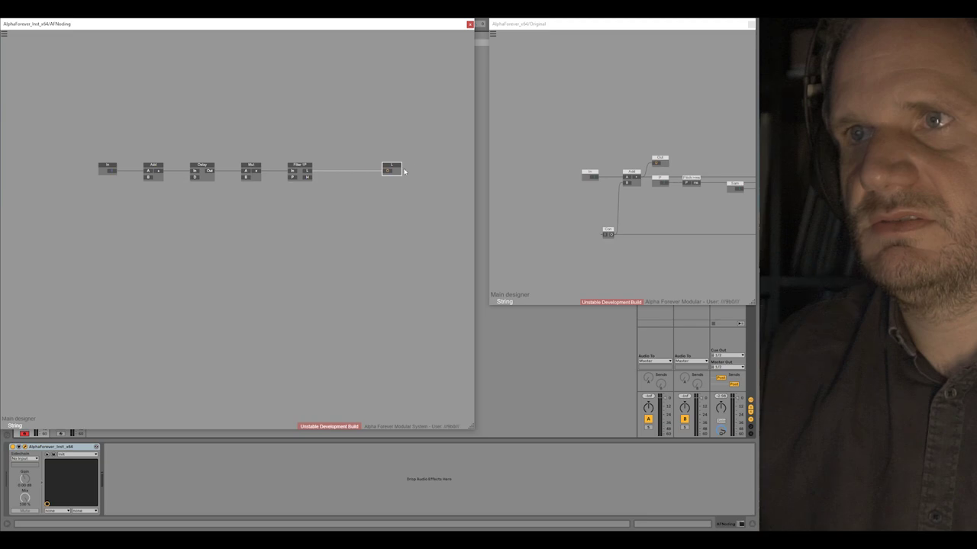
{"action": "scroll", "coordinate": [327, 165], "scroll_direction": "up", "scroll_amount": 4}
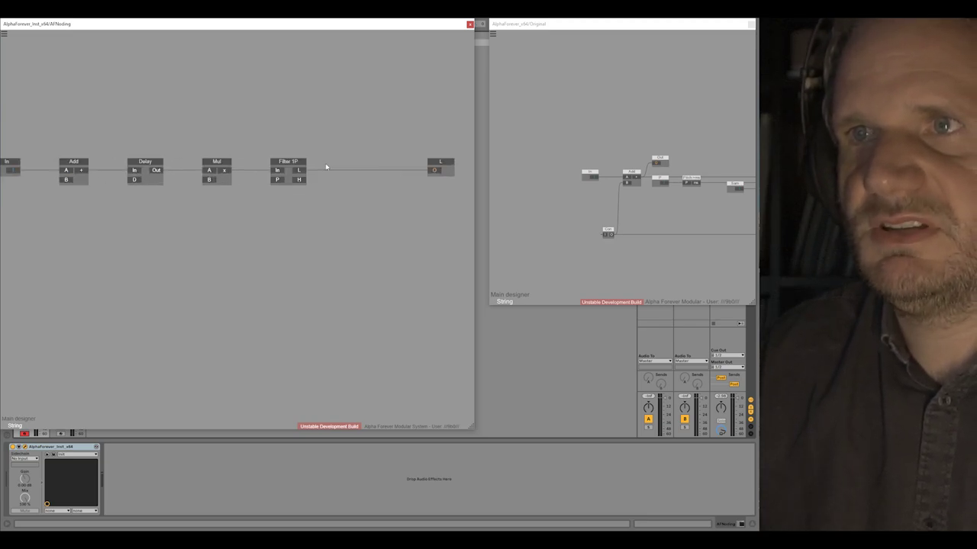
{"action": "scroll", "coordinate": [345, 209], "scroll_direction": "down", "scroll_amount": 4}
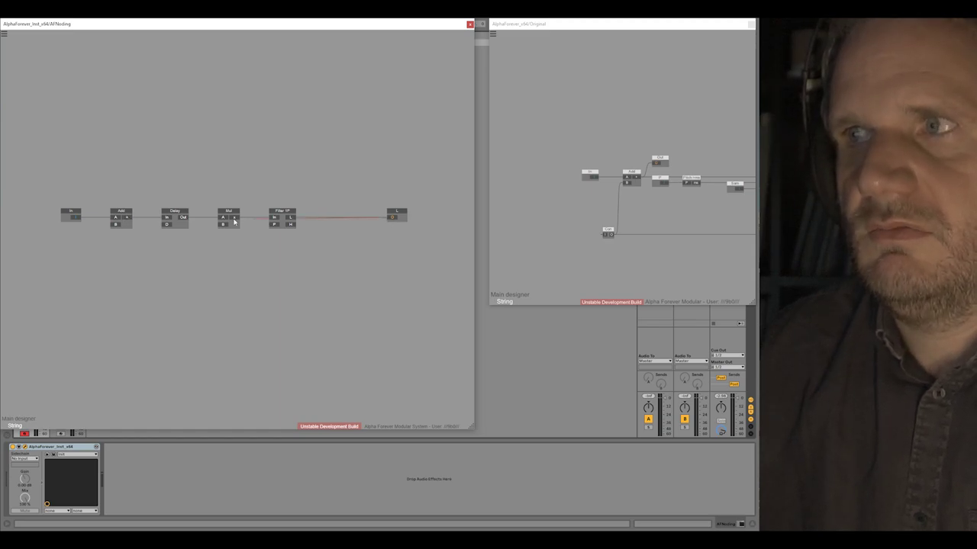
{"action": "left_click_drag", "start_coordinate": [390, 214], "coordinate": [144, 191]}
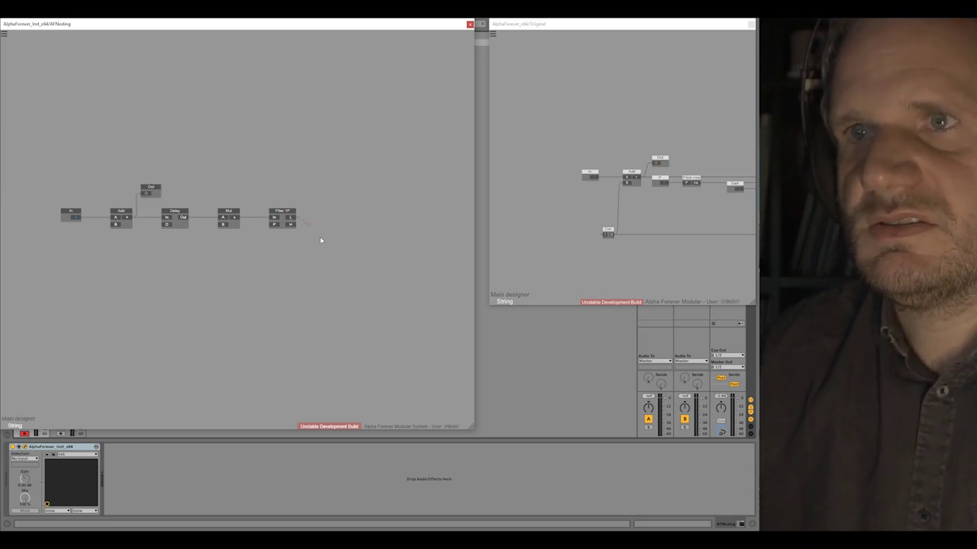
- Add a Con module feeding the Add module's B input and place it below the chain
{"action": "right_click", "coordinate": [115, 220]}
{"action": "mouse_move", "coordinate": [141, 250]}
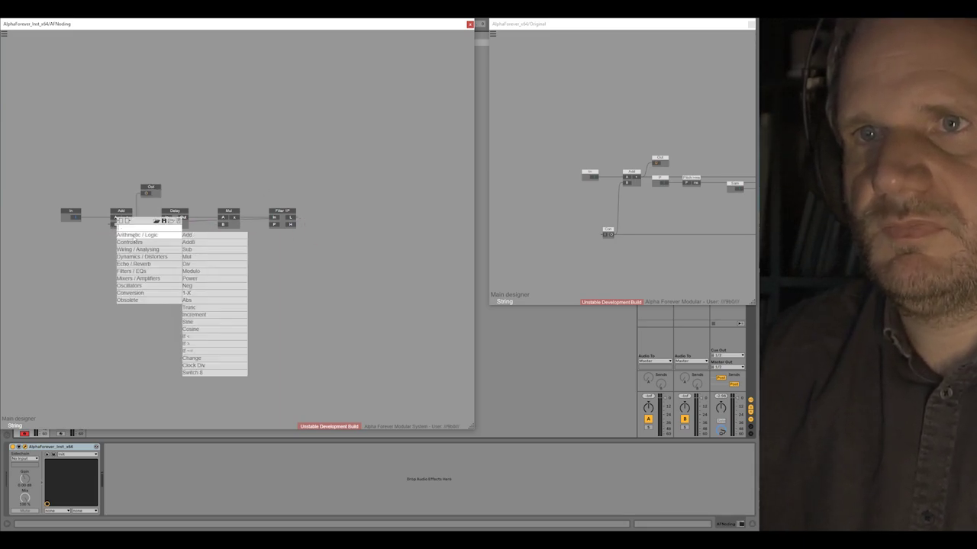
{"action": "left_click", "coordinate": [211, 315]}
{"action": "left_click_drag", "start_coordinate": [74, 223], "coordinate": [77, 281]}
- Close the feedback loop with a second Con module from Filter 1P's L output, placed level with the first below the chain
{"action": "right_click", "coordinate": [293, 221]}
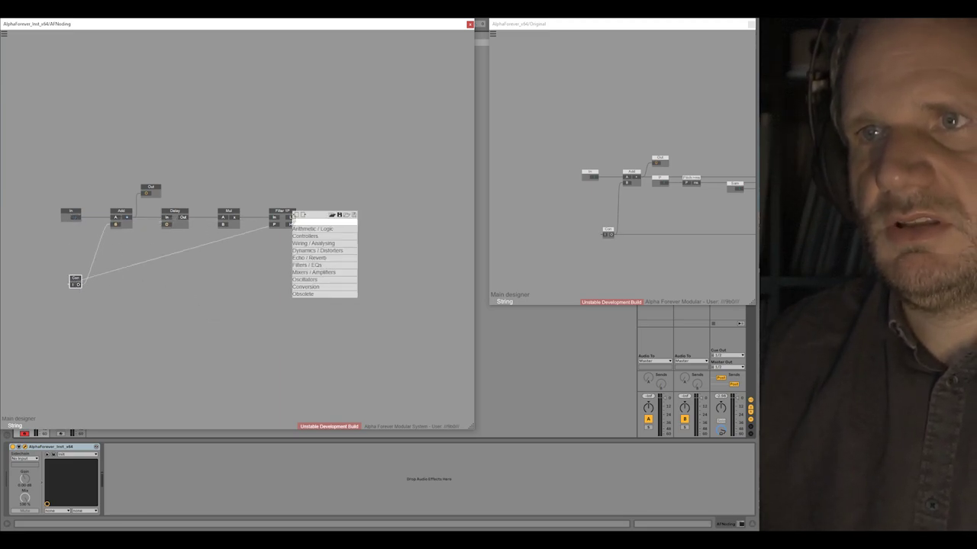
{"action": "mouse_move", "coordinate": [330, 245]}
{"action": "left_click", "coordinate": [385, 310]}
{"action": "left_click_drag", "start_coordinate": [329, 216], "coordinate": [315, 283]}
{"action": "left_click_drag", "start_coordinate": [75, 280], "coordinate": [95, 282]}
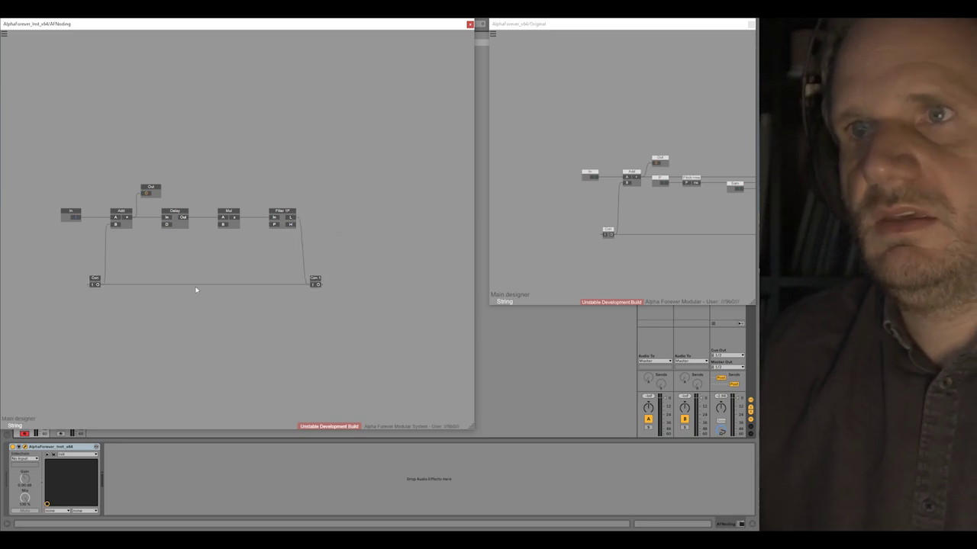
{"action": "scroll", "coordinate": [319, 157], "scroll_direction": "up", "scroll_amount": 3}
{"action": "left_click_drag", "start_coordinate": [318, 157], "coordinate": [426, 109]}
{"action": "scroll", "coordinate": [369, 138], "scroll_direction": "down", "scroll_amount": 2}
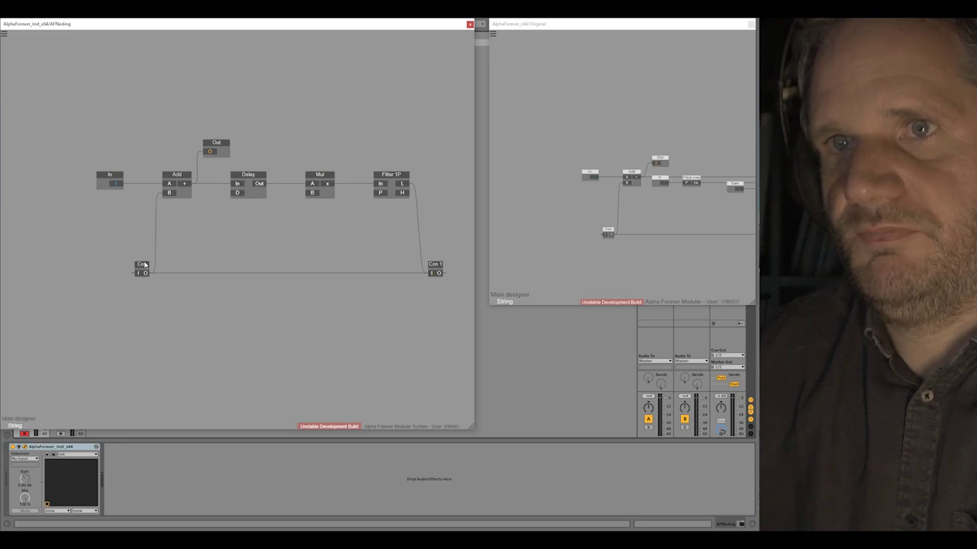
- Create an input module for the Delay's D input and name it P, following the original
{"action": "left_click", "coordinate": [546, 218]}
{"action": "scroll", "coordinate": [676, 207], "scroll_direction": "up", "scroll_amount": 2}
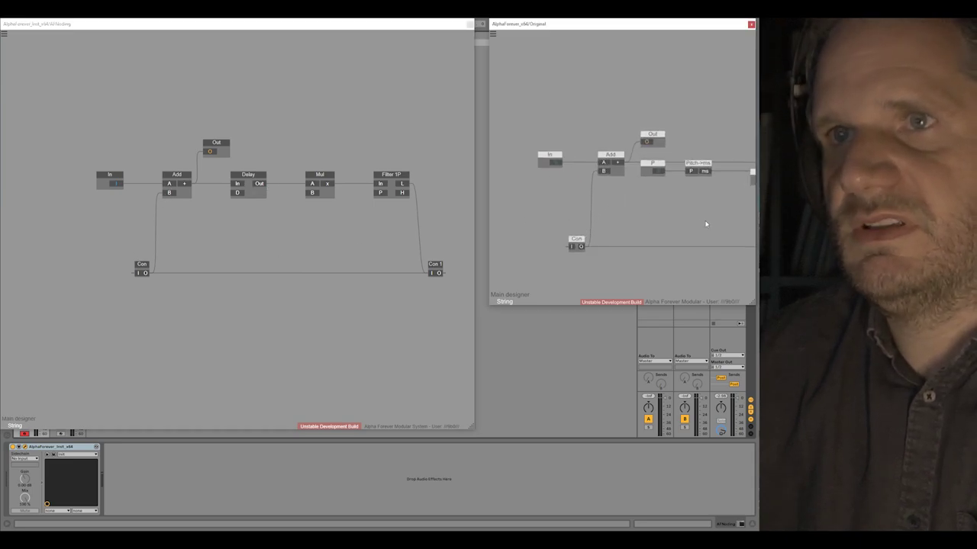
{"action": "scroll", "coordinate": [582, 242], "scroll_direction": "up", "scroll_amount": 2}
{"action": "left_click_drag", "start_coordinate": [586, 240], "coordinate": [627, 243]}
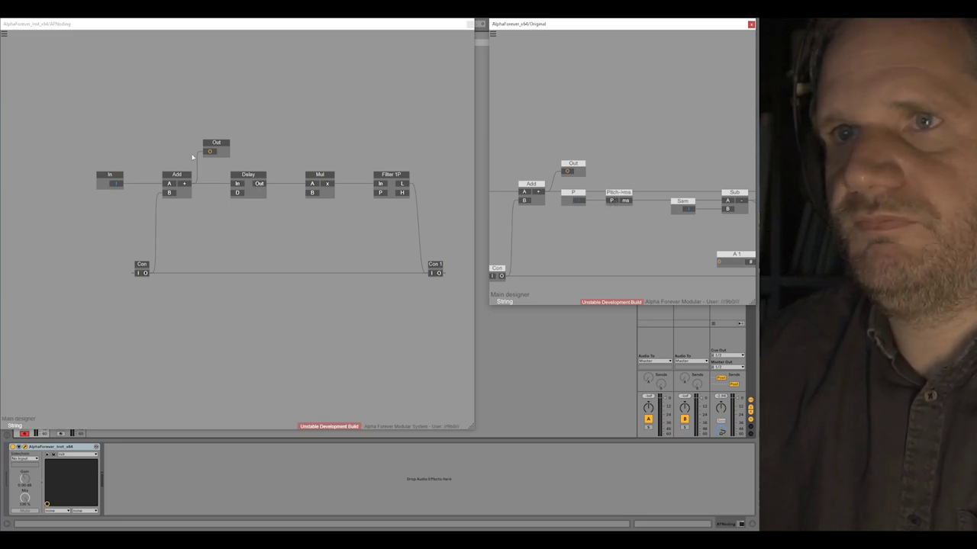
{"action": "left_click_drag", "start_coordinate": [85, 132], "coordinate": [176, 139]}
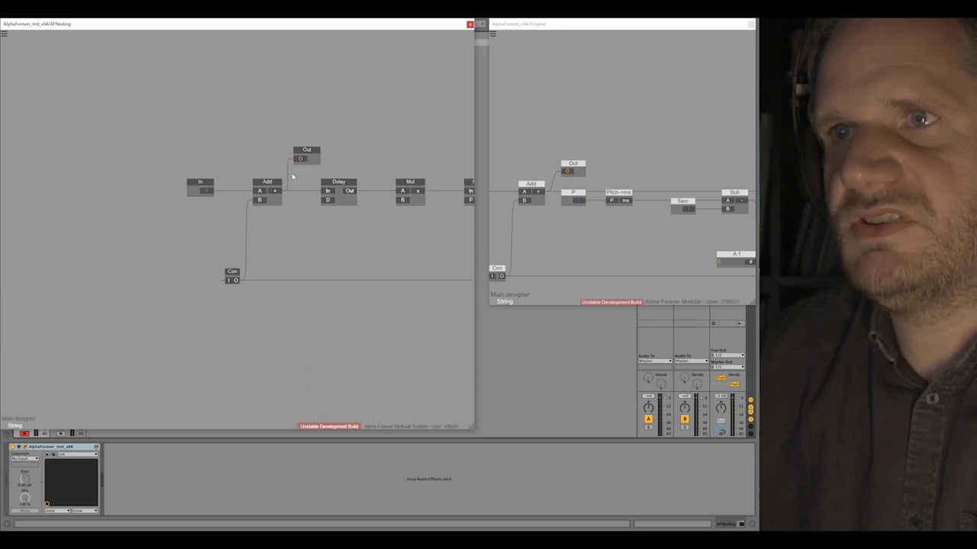
{"action": "double_click", "coordinate": [328, 201]}
{"action": "double_click", "coordinate": [284, 192]}
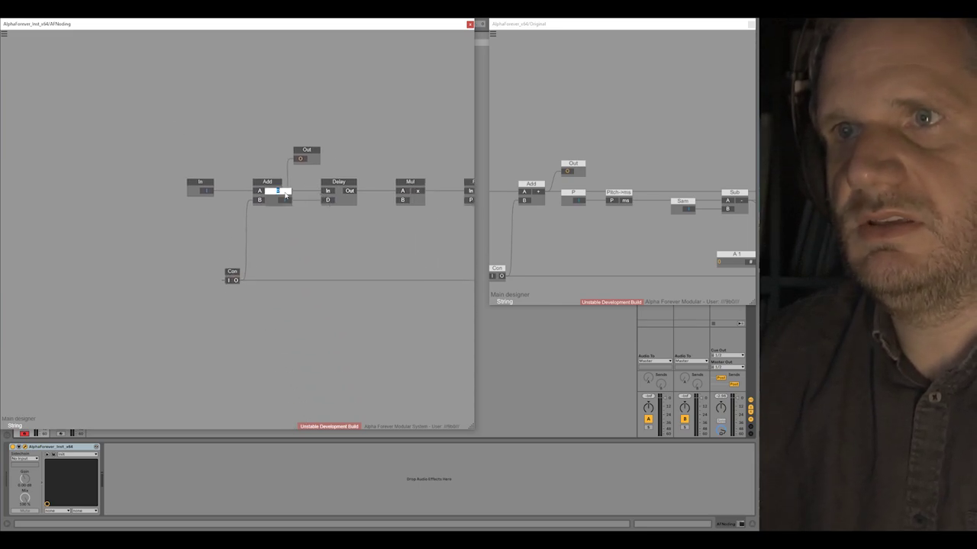
{"action": "type", "text": "P"}
- Shift the In, Add, first Con, Out and P modules left to make room before the Delay
{"action": "left_click_drag", "start_coordinate": [115, 122], "coordinate": [285, 334]}
{"action": "left_click_drag", "start_coordinate": [266, 184], "coordinate": [142, 180]}
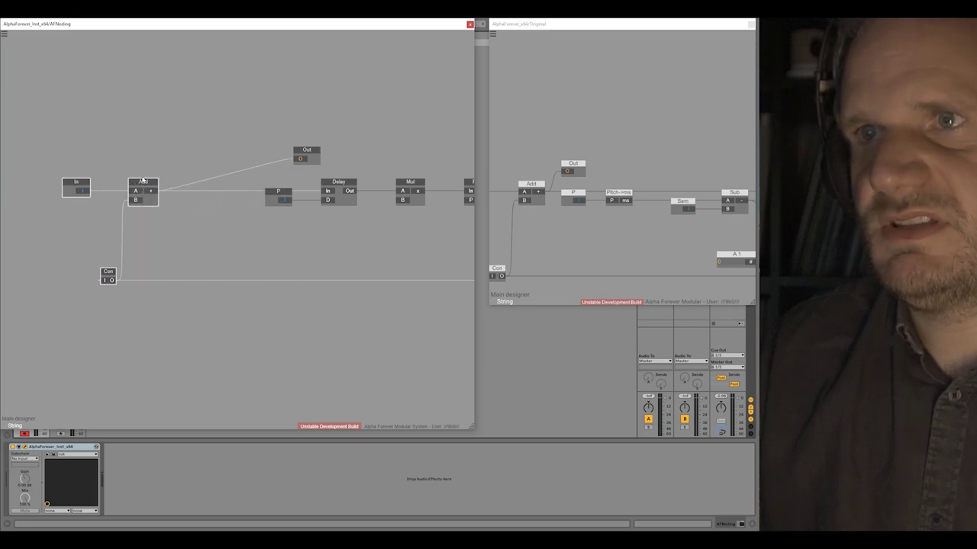
{"action": "left_click_drag", "start_coordinate": [310, 151], "coordinate": [185, 152]}
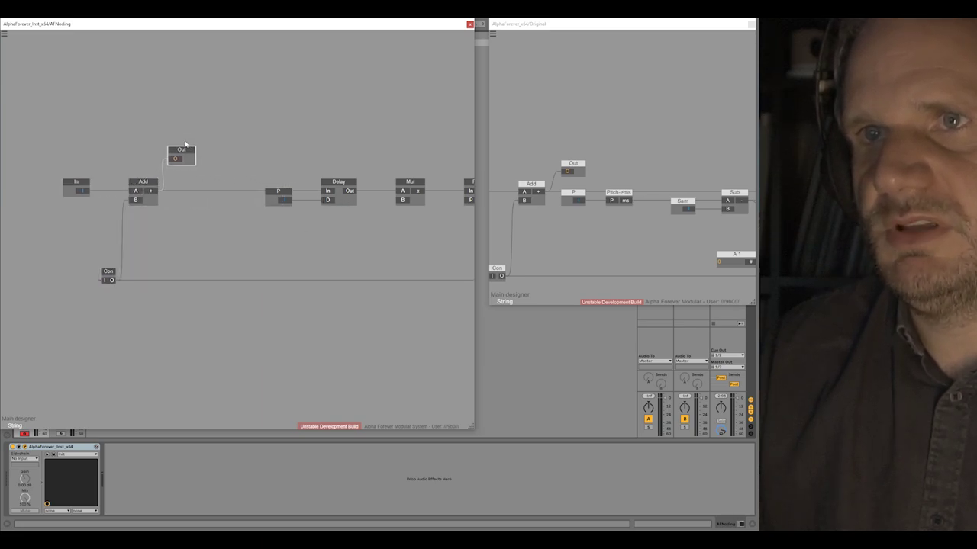
{"action": "left_click_drag", "start_coordinate": [268, 192], "coordinate": [184, 191]}
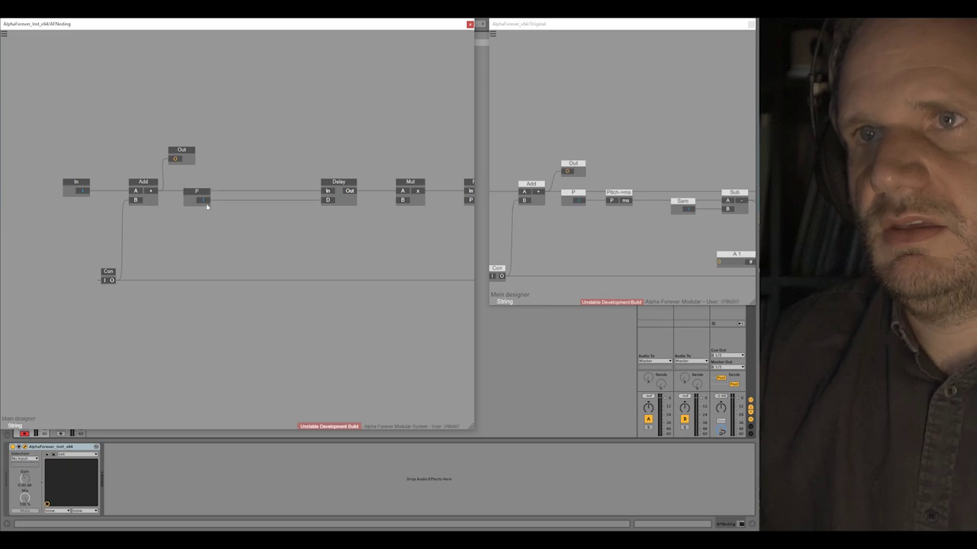
- Insert a Pitch->ms module between P and the Delay's D input, and move the Delay up close to it
{"action": "right_click", "coordinate": [207, 205]}
{"action": "type", "text": "ms"}
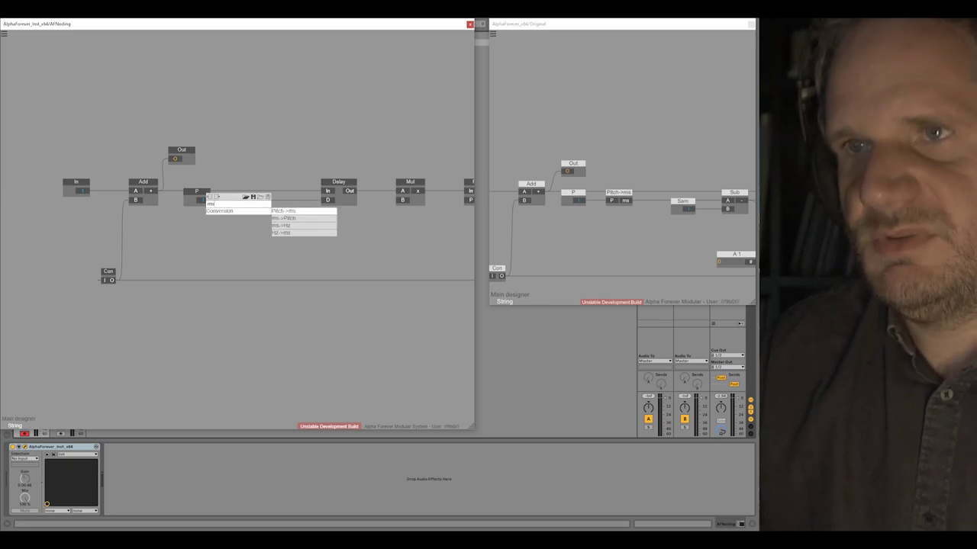
{"action": "left_click", "coordinate": [297, 211]}
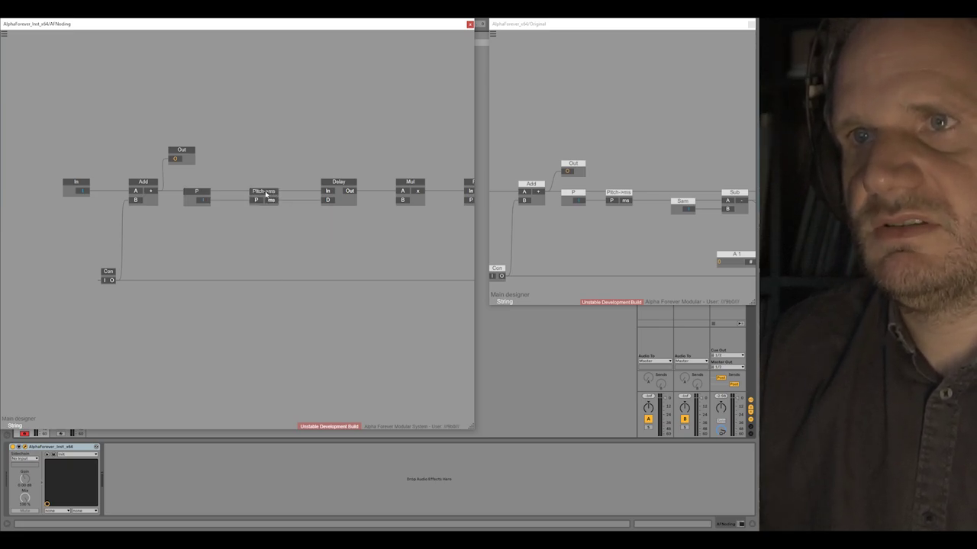
{"action": "left_click_drag", "start_coordinate": [266, 195], "coordinate": [247, 193]}
{"action": "left_click_drag", "start_coordinate": [351, 183], "coordinate": [306, 183]}
{"action": "left_click", "coordinate": [248, 227]}
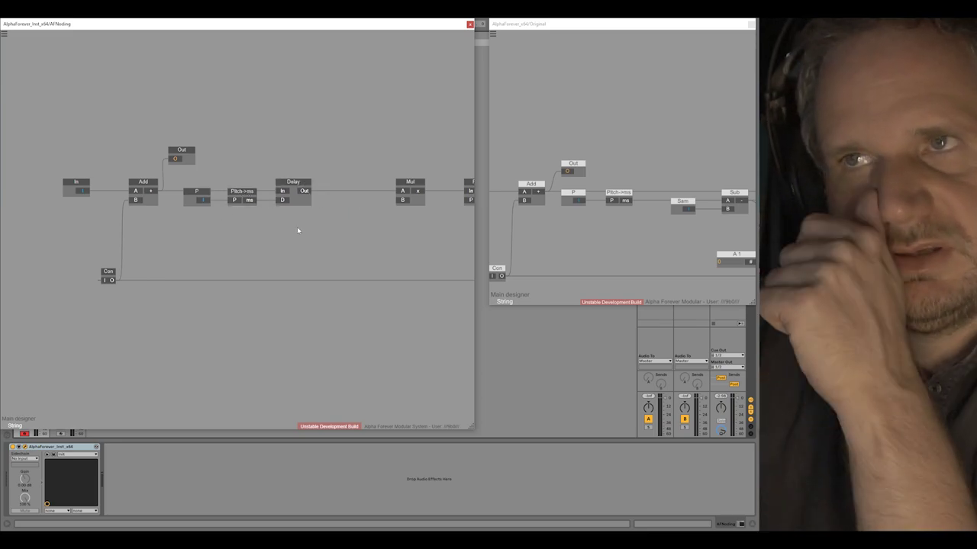
{"action": "left_click", "coordinate": [659, 167]}
{"action": "mouse_move", "coordinate": [692, 201]}
{"action": "left_mouse_down"}
{"action": "mouse_move", "coordinate": [639, 200]}
{"action": "mouse_move", "coordinate": [673, 201]}
{"action": "left_mouse_up"}
{"action": "left_click_drag", "start_coordinate": [668, 158], "coordinate": [631, 158]}
{"action": "left_click_drag", "start_coordinate": [591, 206], "coordinate": [600, 206]}
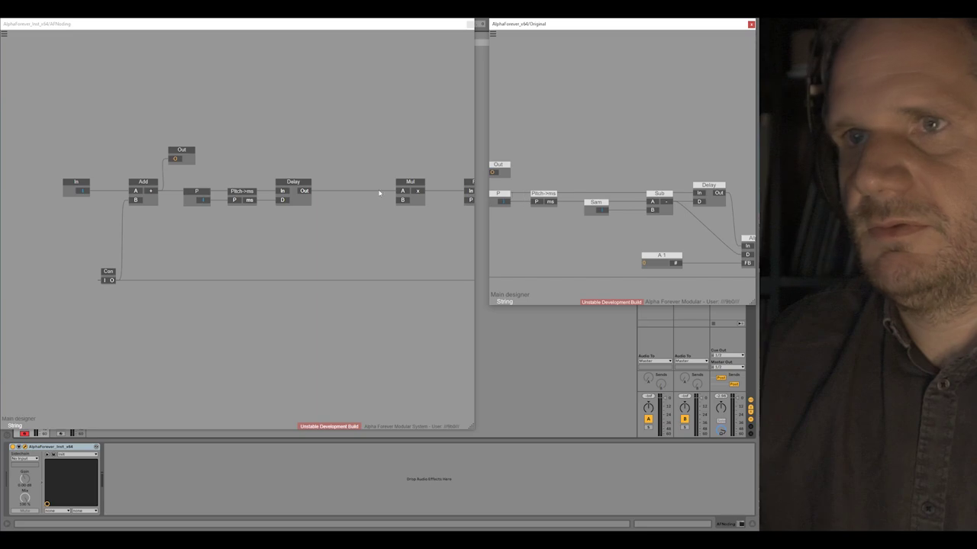
{"action": "left_click", "coordinate": [303, 192]}
{"action": "right_click", "coordinate": [309, 193]}
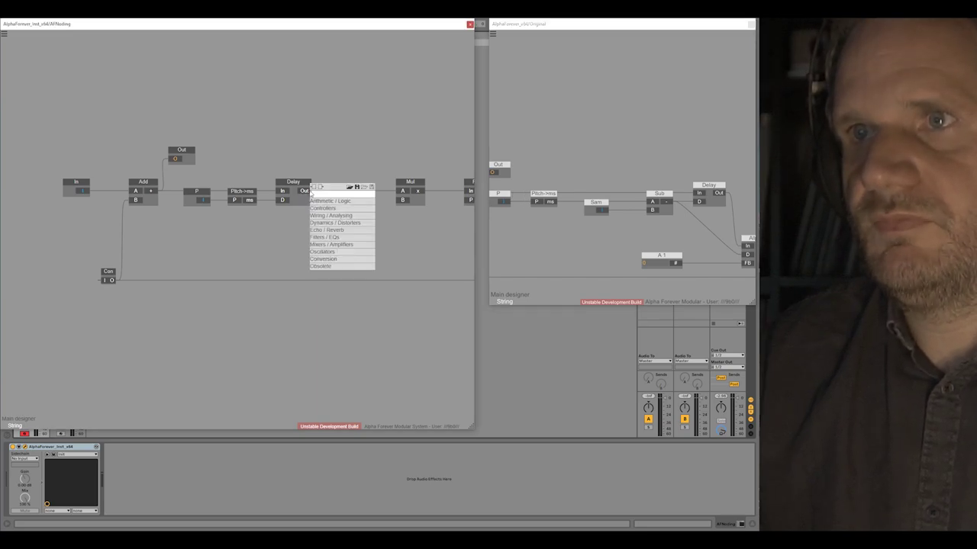
{"action": "type", "text": "sub"}
{"action": "left_click", "coordinate": [390, 202]}
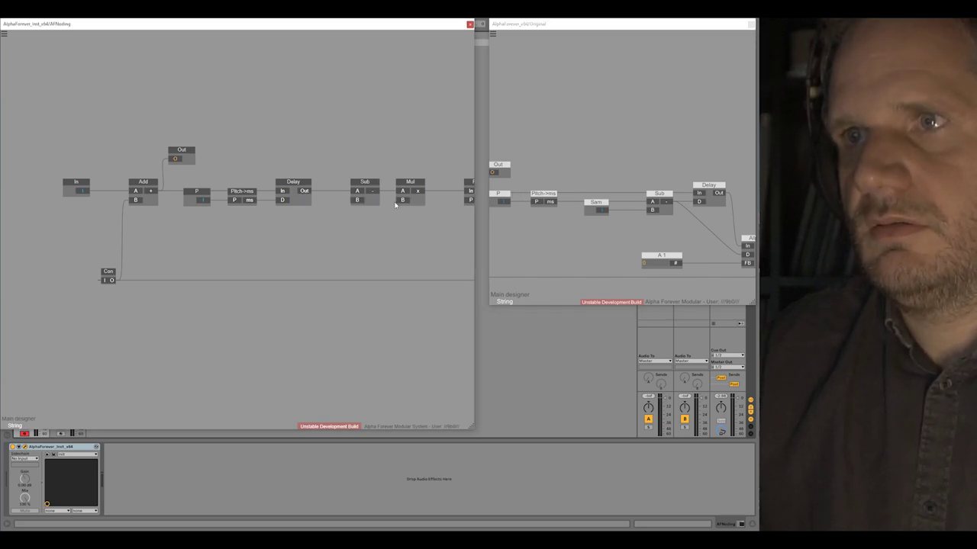
{"action": "left_click_drag", "start_coordinate": [372, 184], "coordinate": [365, 184]}
{"action": "left_click_drag", "start_coordinate": [387, 151], "coordinate": [372, 158]}
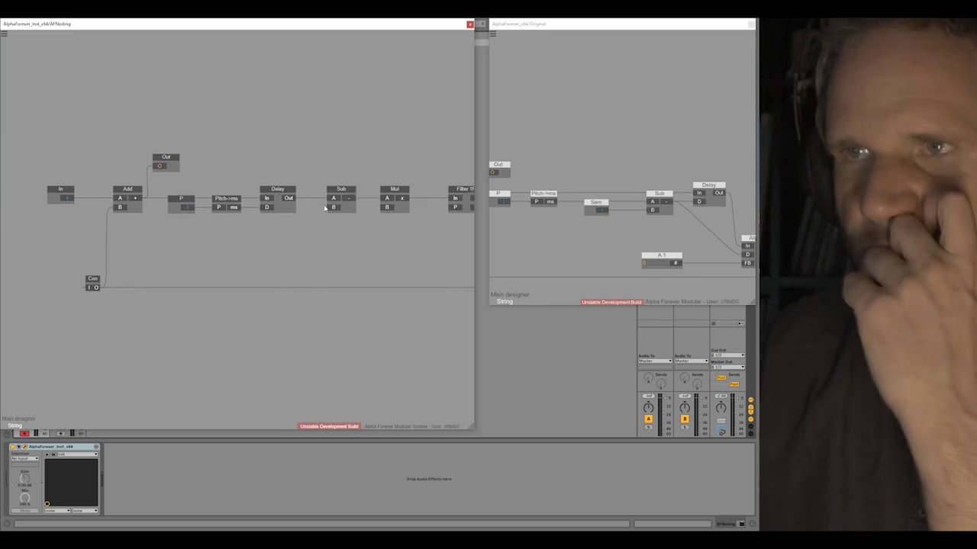
{"action": "left_click", "coordinate": [391, 191]}
{"action": "left_click", "coordinate": [349, 192]}
{"action": "key", "text": "Delete"}
{"action": "left_click_drag", "start_coordinate": [290, 198], "coordinate": [386, 200]}
- Move the Delay toward Mul and insert a Sub module between Pitch->ms and the Delay's D input
{"action": "left_click_drag", "start_coordinate": [291, 191], "coordinate": [355, 192]}
{"action": "right_click", "coordinate": [250, 211]}
{"action": "type", "text": "sub"}
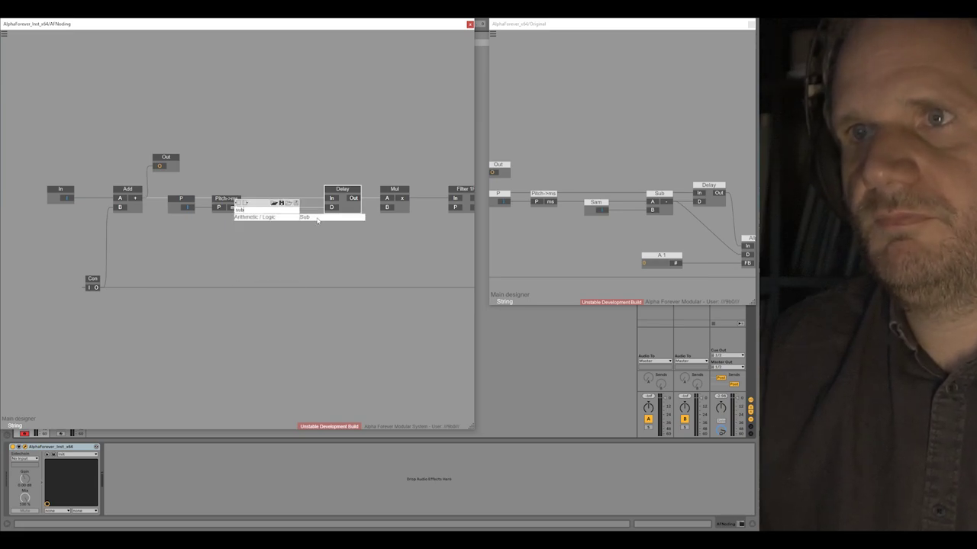
{"action": "left_click", "coordinate": [316, 218]}
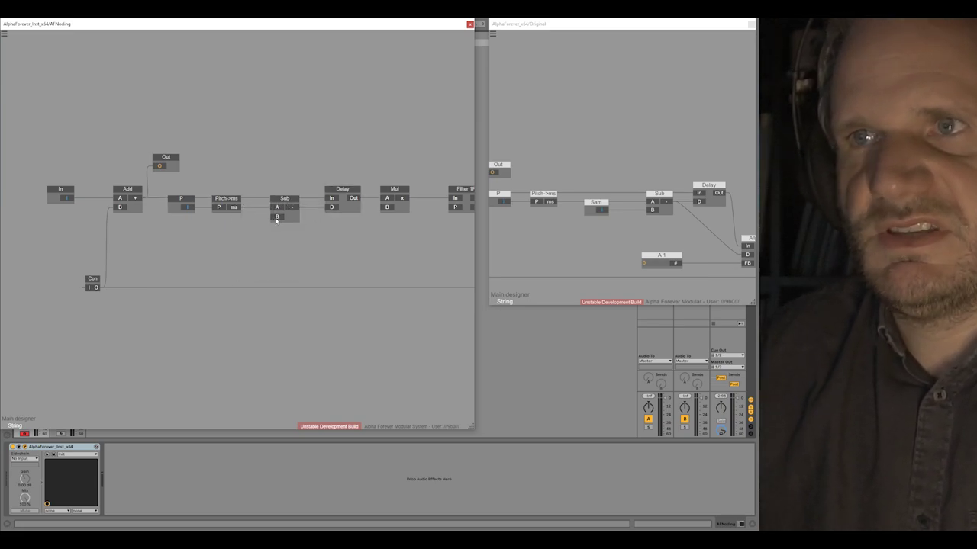
- Create an input module named Sam for Sub's B input, and shift Sub and the modules after it right to make room
{"action": "scroll", "coordinate": [375, 269], "scroll_direction": "down", "scroll_amount": 5}
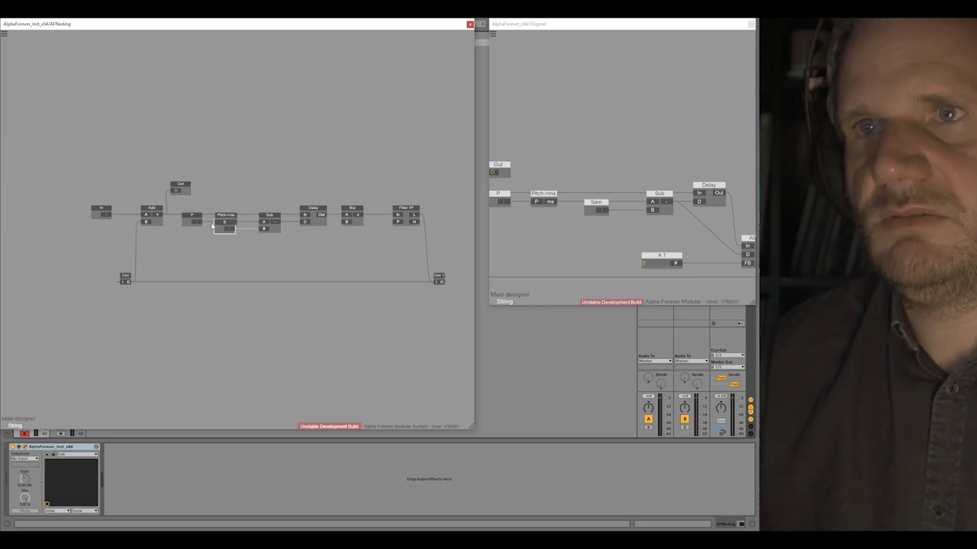
{"action": "left_click_drag", "start_coordinate": [460, 283], "coordinate": [221, 164]}
{"action": "left_click_drag", "start_coordinate": [251, 222], "coordinate": [275, 222]}
{"action": "double_click", "coordinate": [261, 222]}
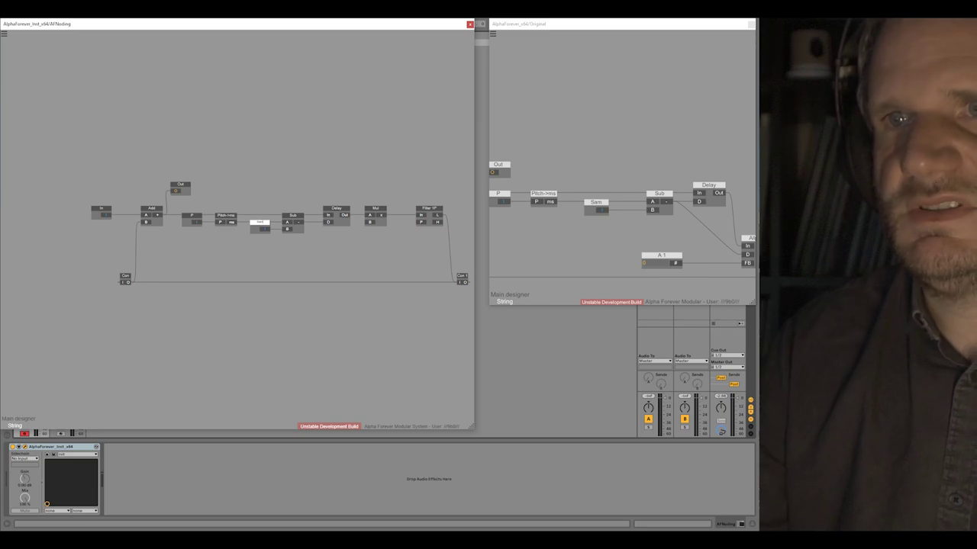
{"action": "scroll", "coordinate": [288, 169], "scroll_direction": "up", "scroll_amount": 3}
{"action": "left_click_drag", "start_coordinate": [279, 182], "coordinate": [279, 116]}
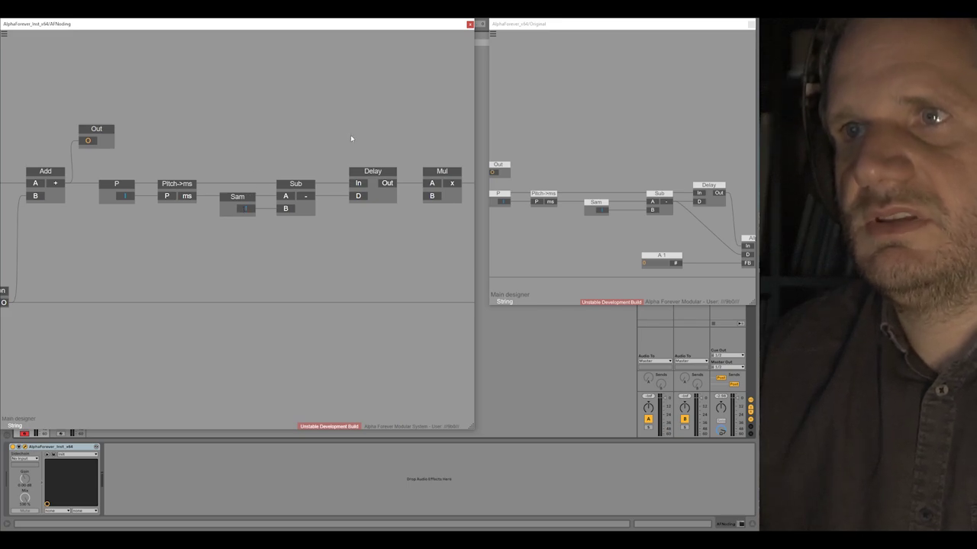
- Move Mul, Filter 1P and the second Con module right, opening a gap after the Delay for the original's Allpass section
{"action": "left_click_drag", "start_coordinate": [351, 138], "coordinate": [224, 151]}
{"action": "left_click_drag", "start_coordinate": [660, 154], "coordinate": [552, 147]}
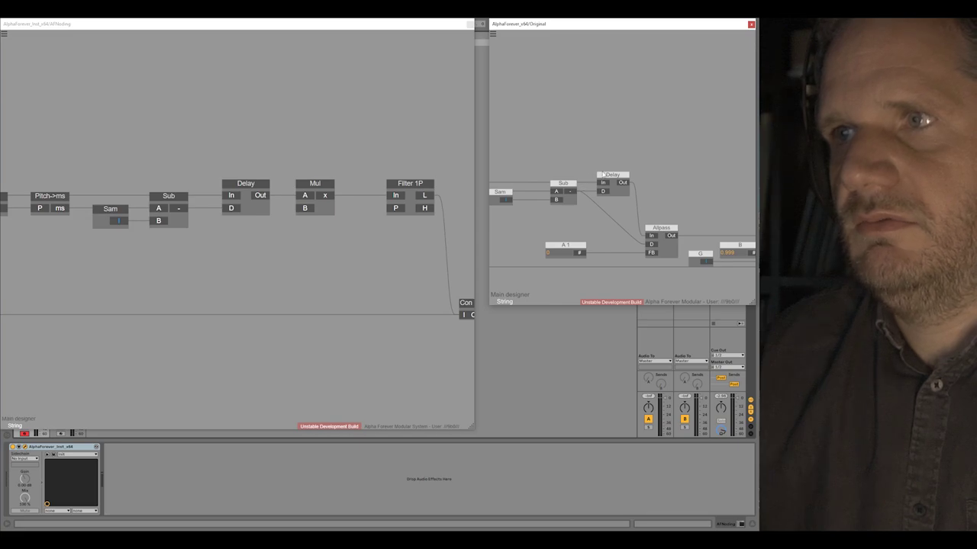
{"action": "scroll", "coordinate": [300, 225], "scroll_direction": "down", "scroll_amount": 5}
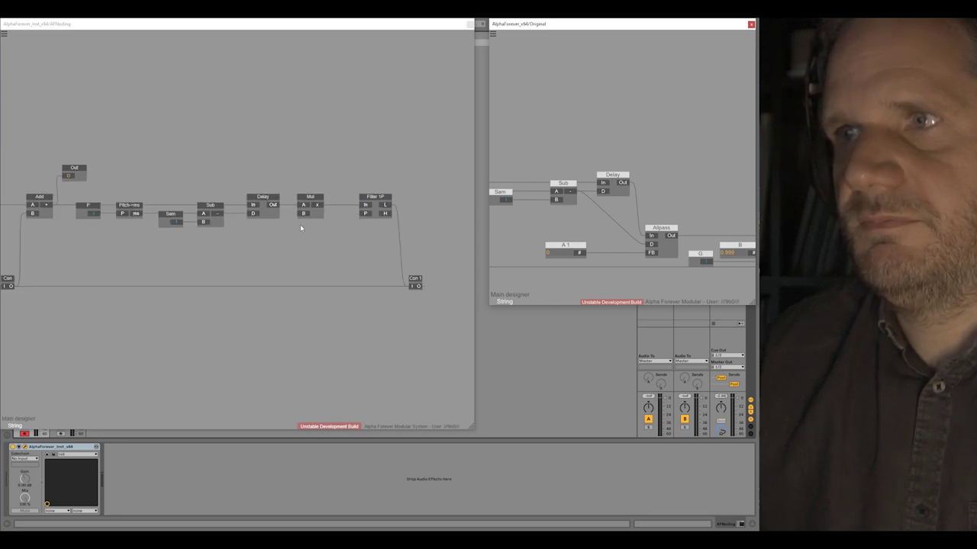
{"action": "left_click_drag", "start_coordinate": [306, 235], "coordinate": [262, 238]}
{"action": "left_click_drag", "start_coordinate": [245, 186], "coordinate": [380, 287]}
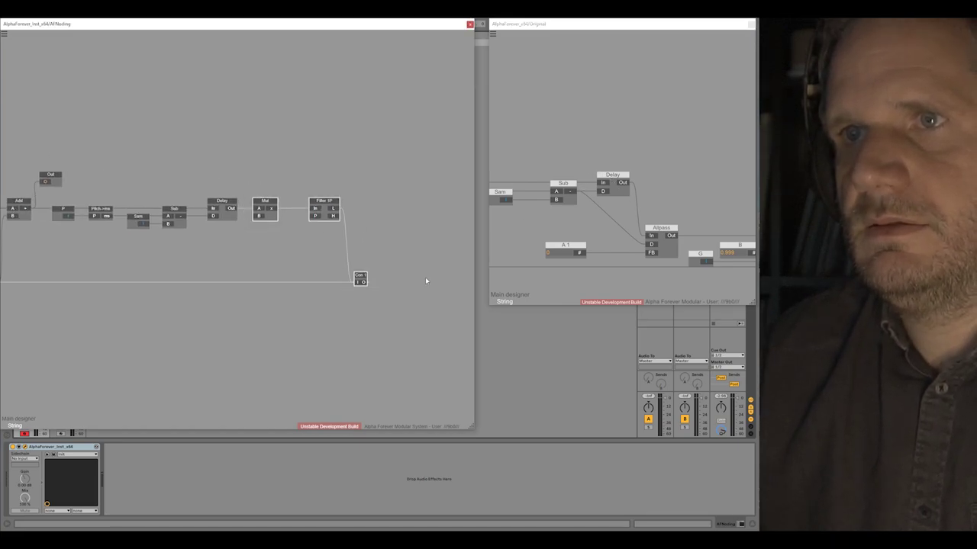
{"action": "left_click_drag", "start_coordinate": [272, 203], "coordinate": [395, 203]}
{"action": "left_click", "coordinate": [310, 258]}
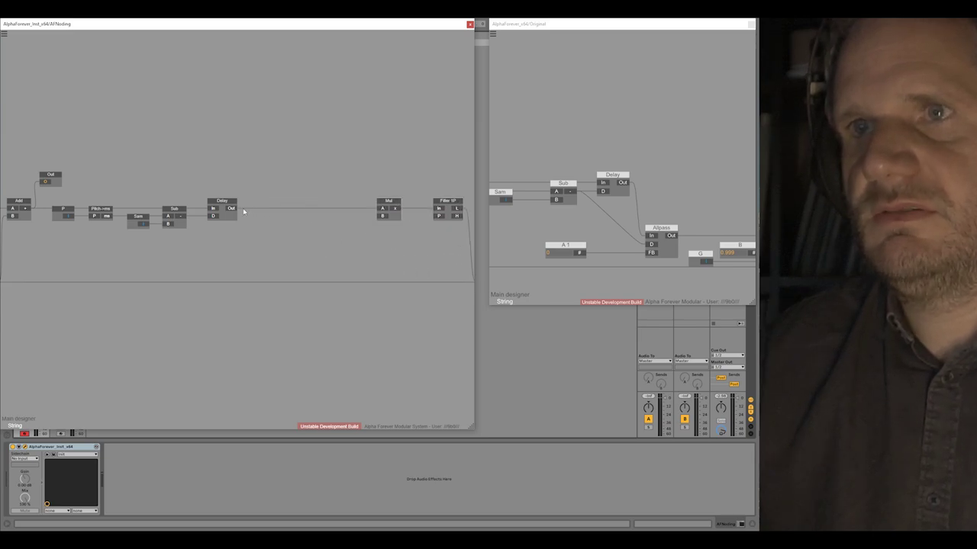
- Insert an Allpass module after the Delay, move it right, and add a constant named FB for its FB input
{"action": "right_click", "coordinate": [237, 210]}
{"action": "type", "text": "allp"}
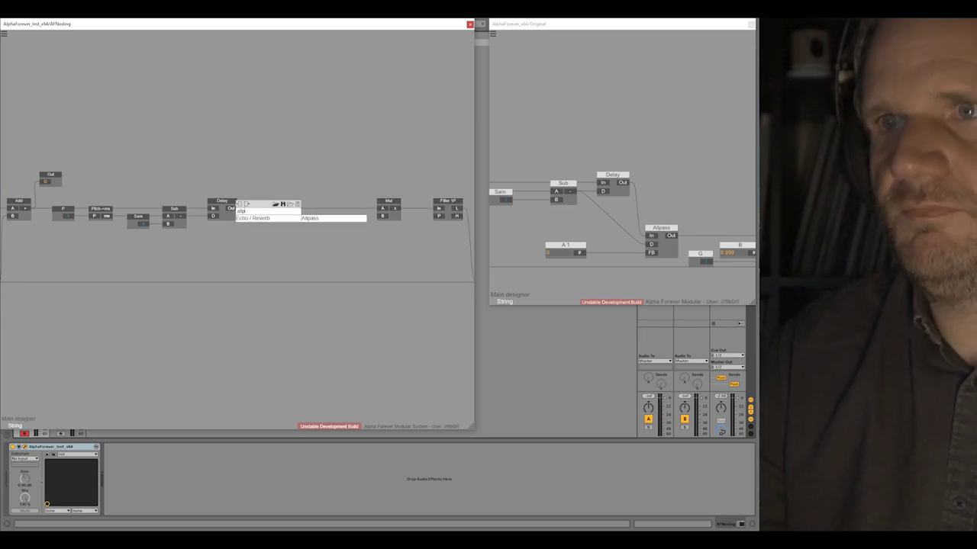
{"action": "left_click", "coordinate": [332, 220]}
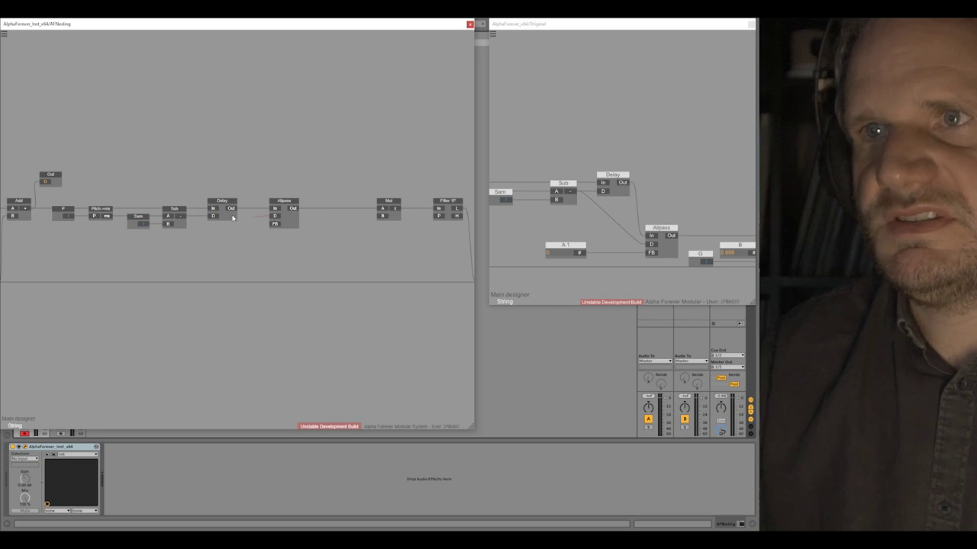
{"action": "left_click_drag", "start_coordinate": [281, 202], "coordinate": [269, 223]}
- Move Mul, Filter 1P and Con 1 right in the String designer, opening a gap after Allpass for the original's Crossfade section
{"action": "left_click_drag", "start_coordinate": [670, 156], "coordinate": [514, 143]}
{"action": "scroll", "coordinate": [535, 146], "scroll_direction": "down", "scroll_amount": 1}
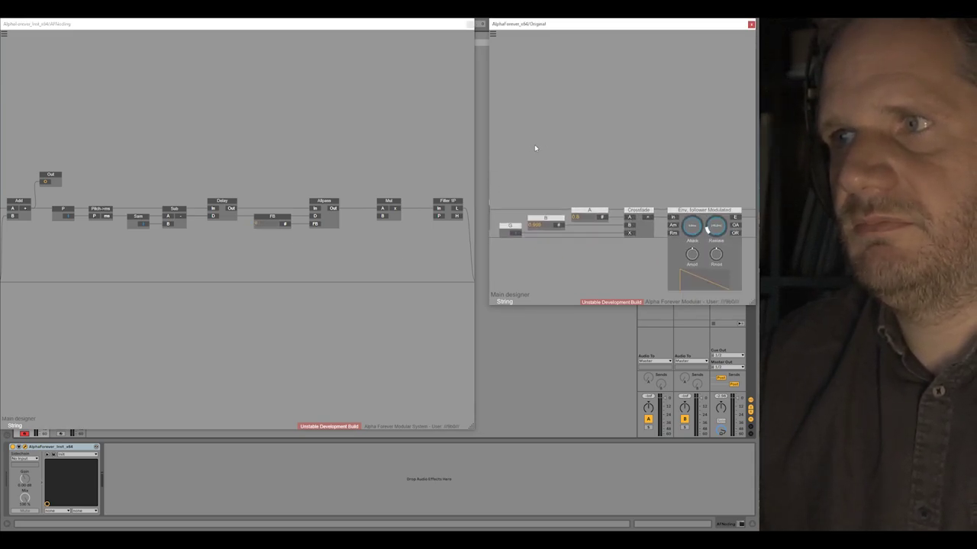
{"action": "scroll", "coordinate": [534, 148], "scroll_direction": "down", "scroll_amount": 2}
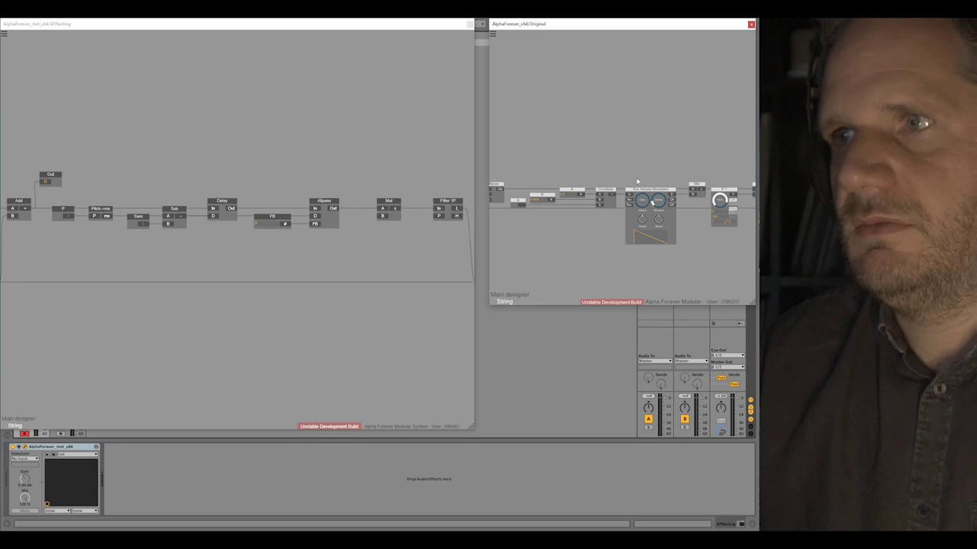
{"action": "left_click", "coordinate": [691, 186]}
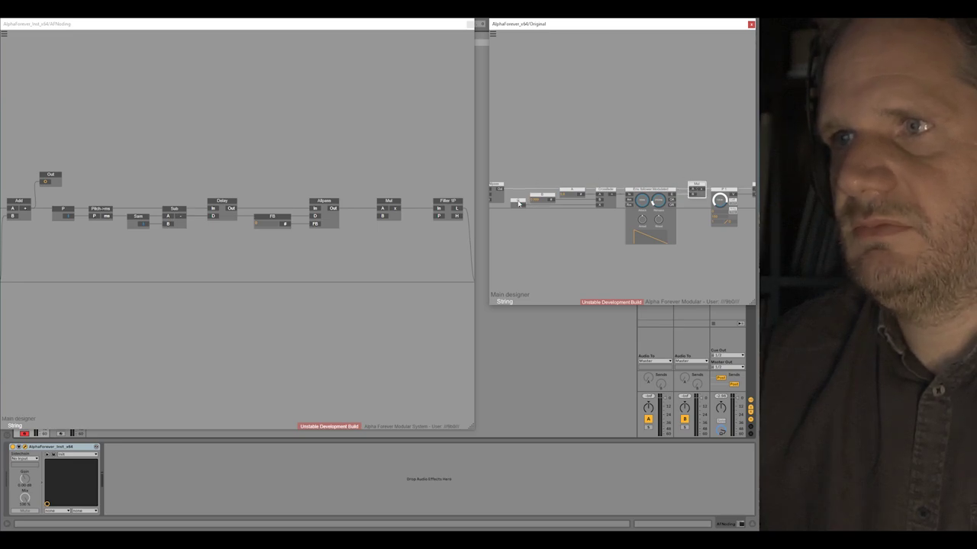
{"action": "left_click", "coordinate": [345, 170]}
{"action": "scroll", "coordinate": [345, 170], "scroll_direction": "right", "scroll_amount": 10}
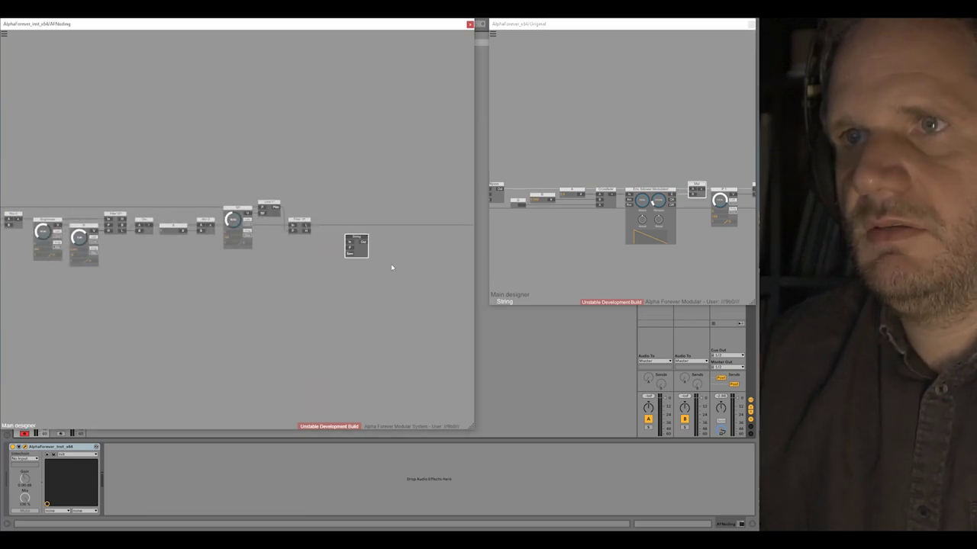
{"action": "double_click", "coordinate": [363, 254]}
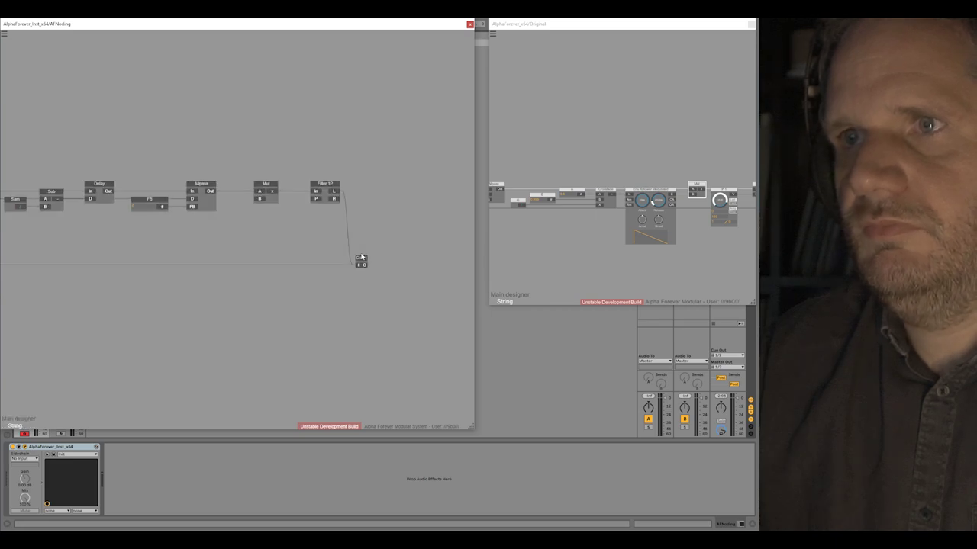
{"action": "left_click_drag", "start_coordinate": [251, 171], "coordinate": [387, 270]}
{"action": "left_click_drag", "start_coordinate": [337, 191], "coordinate": [479, 200]}
{"action": "left_click", "coordinate": [348, 216]}
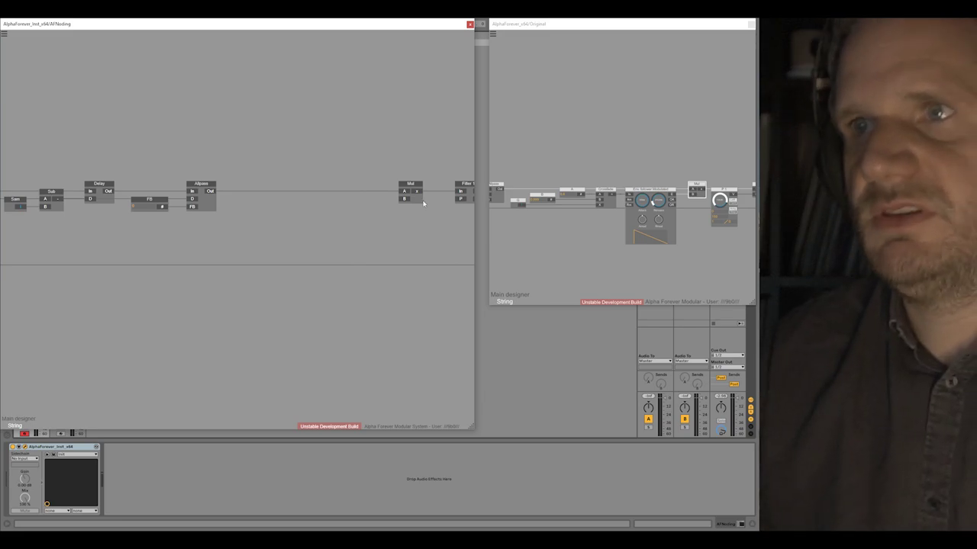
- Insert a Crossfade module feeding Mul's B input, and add a constant B of 0.999 for the Crossfade's B input
{"action": "scroll", "coordinate": [345, 221], "scroll_direction": "up", "scroll_amount": 1}
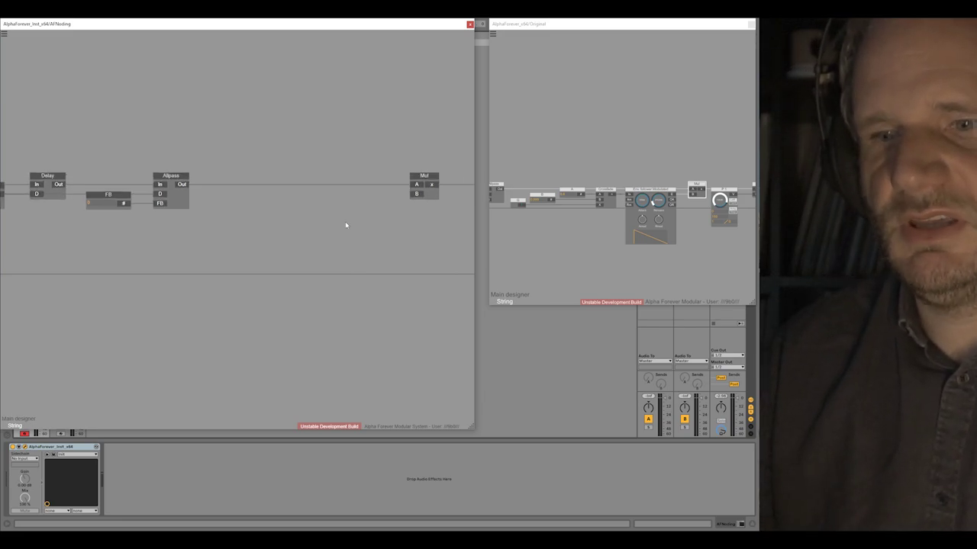
{"action": "double_click", "coordinate": [418, 194]}
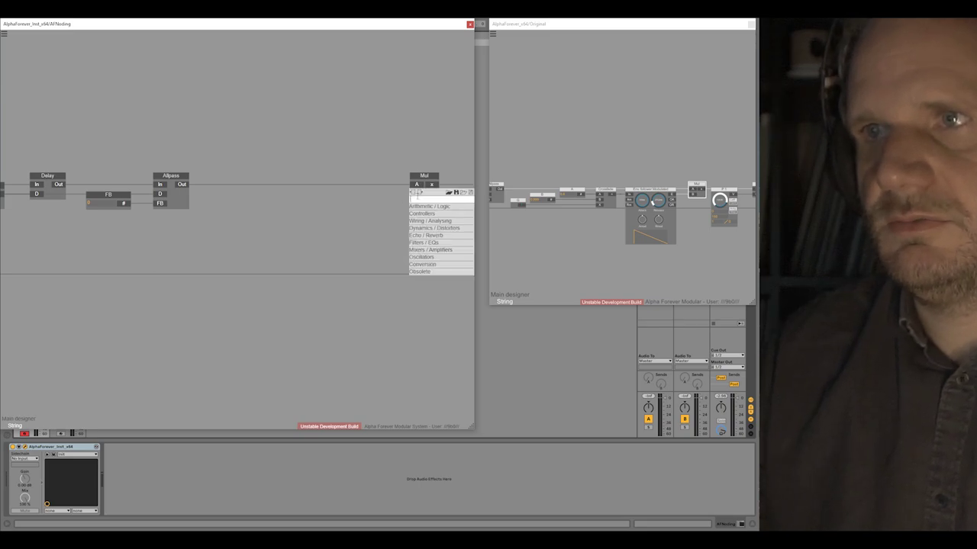
{"action": "type", "text": "cross"}
{"action": "left_click", "coordinate": [389, 206]}
{"action": "left_click_drag", "start_coordinate": [362, 185], "coordinate": [326, 206]}
{"action": "left_click", "coordinate": [320, 207]}
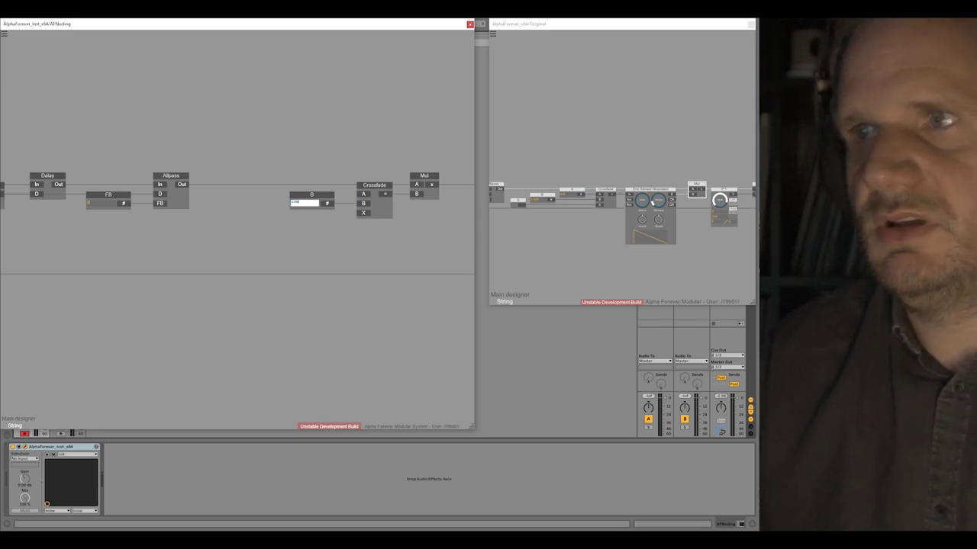
{"action": "key", "text": "Return"}
- Add a constant A for the Crossfade's A input, place it before constant B, and set it to 0.8
{"action": "scroll", "coordinate": [267, 179], "scroll_direction": "up", "scroll_amount": 3}
{"action": "left_click_drag", "start_coordinate": [428, 205], "coordinate": [165, 181]}
{"action": "double_click", "coordinate": [400, 210]}
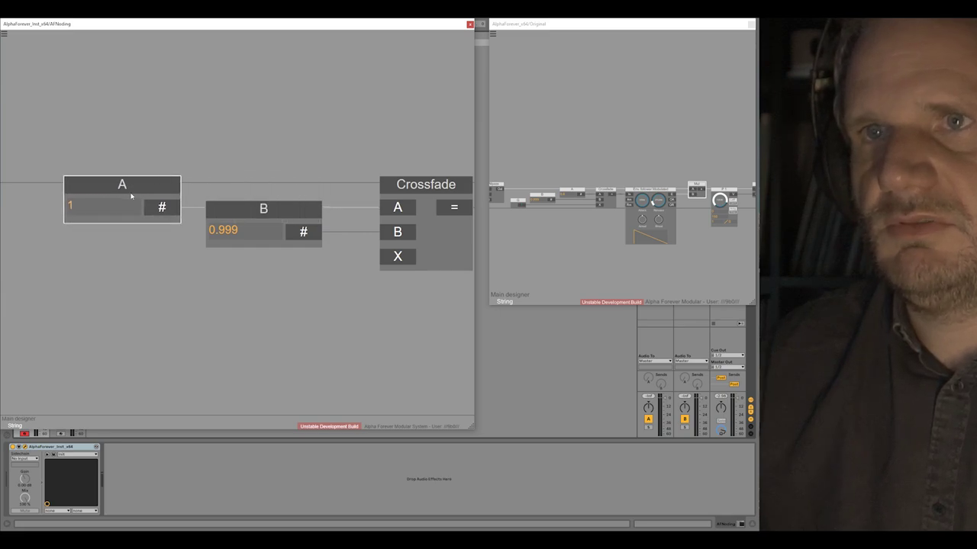
{"action": "double_click", "coordinate": [131, 197]}
{"action": "type", "text": "0.8"}
{"action": "key", "text": "Return"}
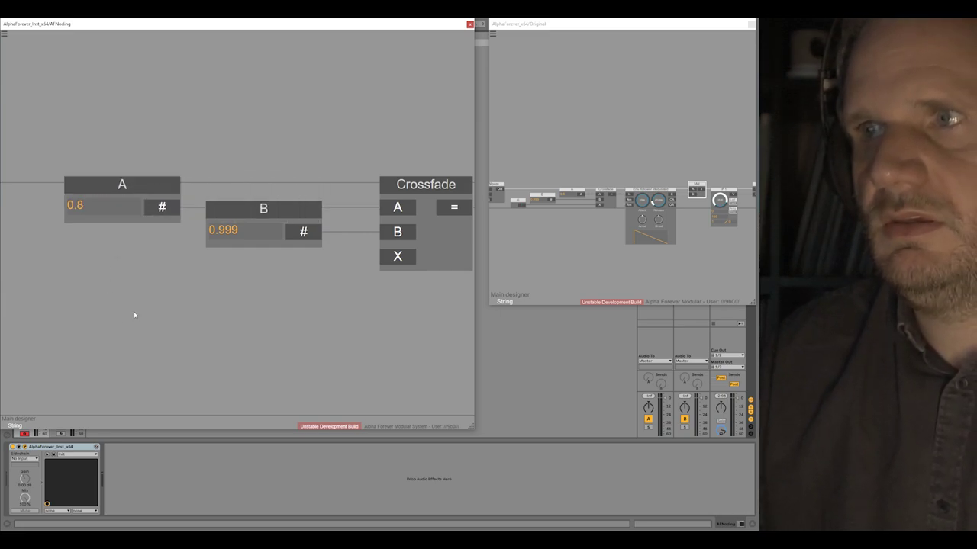
- Create an input module for the Crossfade's X input below constant A and rename it G
{"action": "left_click_drag", "start_coordinate": [366, 255], "coordinate": [157, 239]}
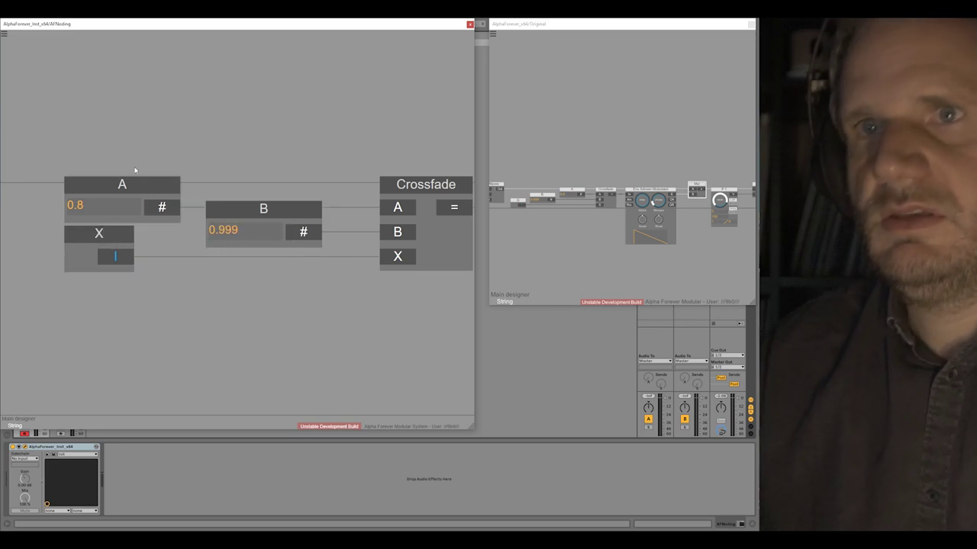
{"action": "double_click", "coordinate": [109, 234]}
{"action": "type", "text": "G"}
{"action": "key", "text": "Return"}
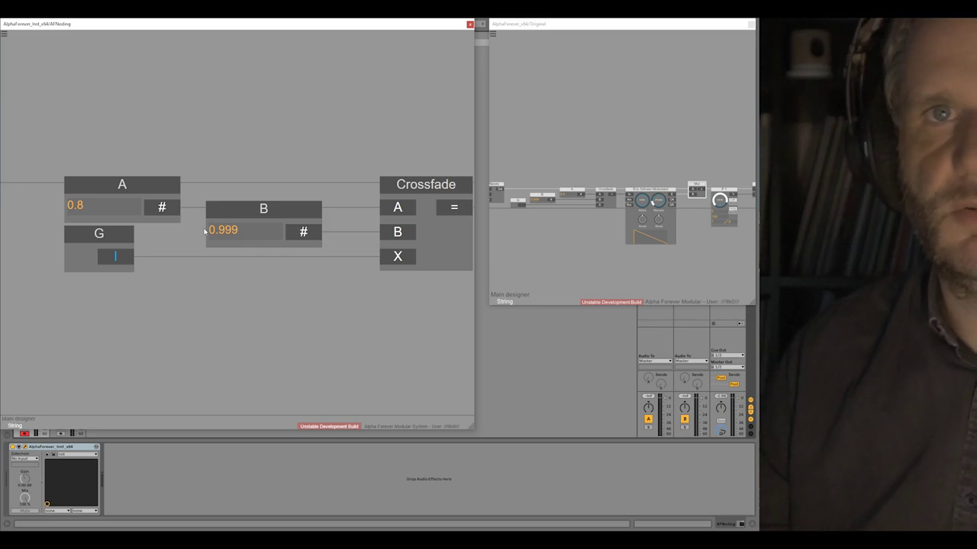
{"action": "scroll", "coordinate": [245, 297], "scroll_direction": "down", "scroll_amount": 6}
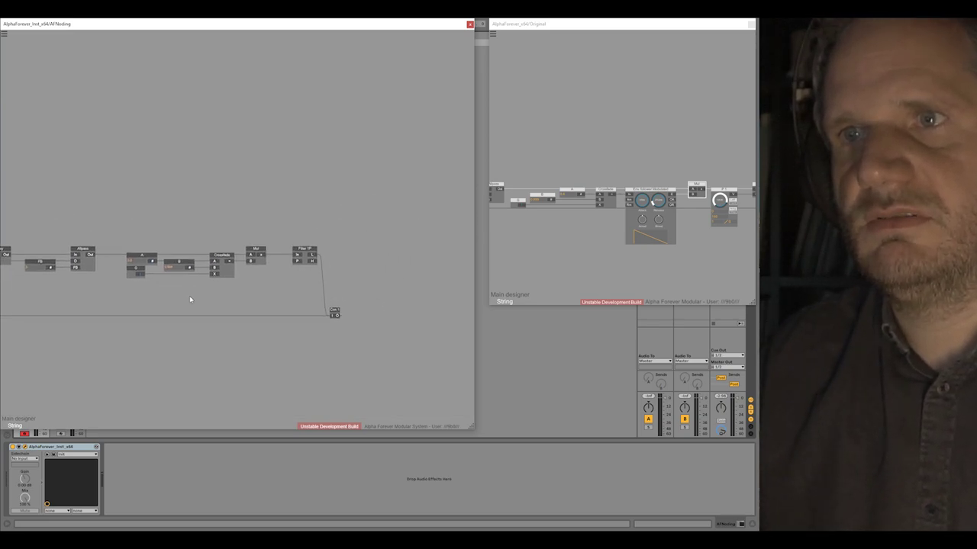
- Check the original's envelope follower, and move Mul, Filter 1P and Con 1 right to make room for it after the Crossfade
{"action": "left_click_drag", "start_coordinate": [198, 300], "coordinate": [177, 294]}
{"action": "left_click", "coordinate": [650, 195]}
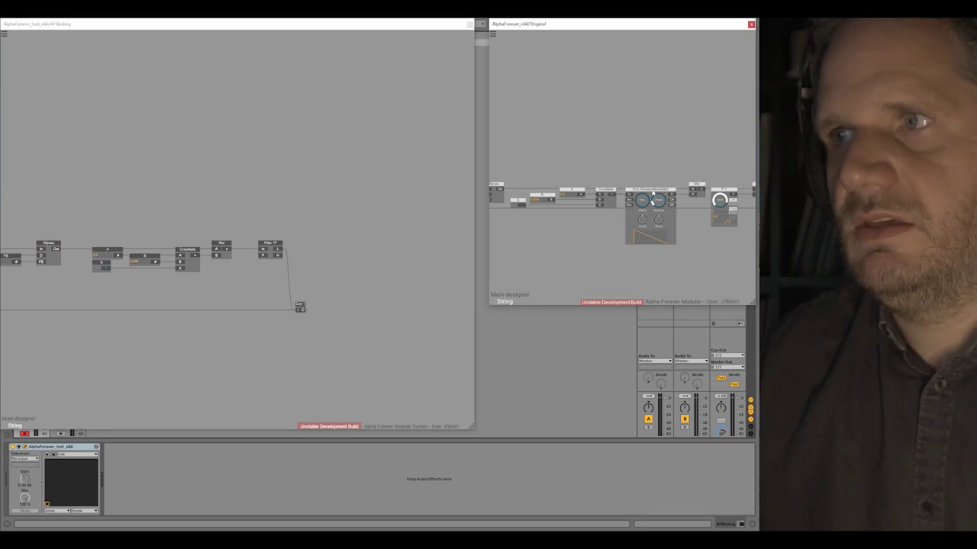
{"action": "scroll", "coordinate": [700, 208], "scroll_direction": "up", "scroll_amount": 5}
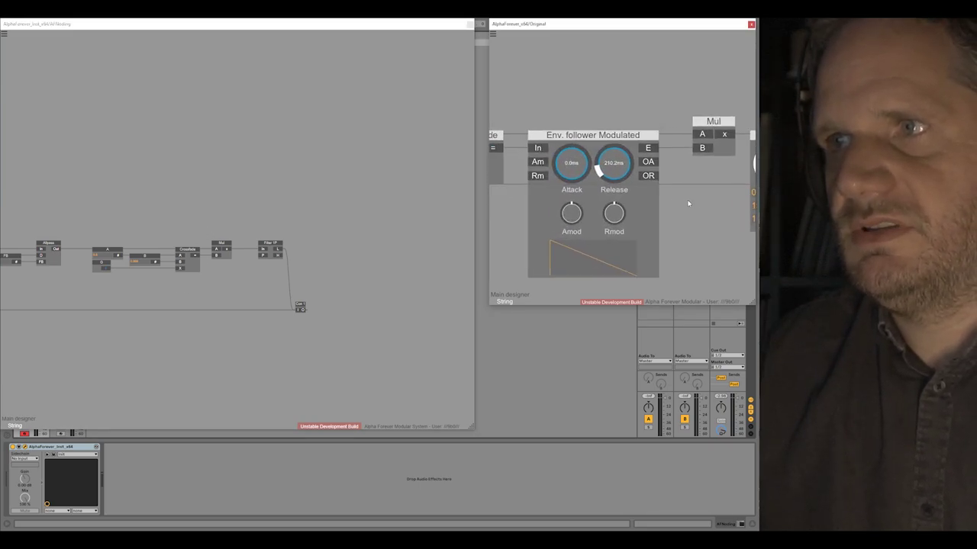
{"action": "double_click", "coordinate": [211, 230]}
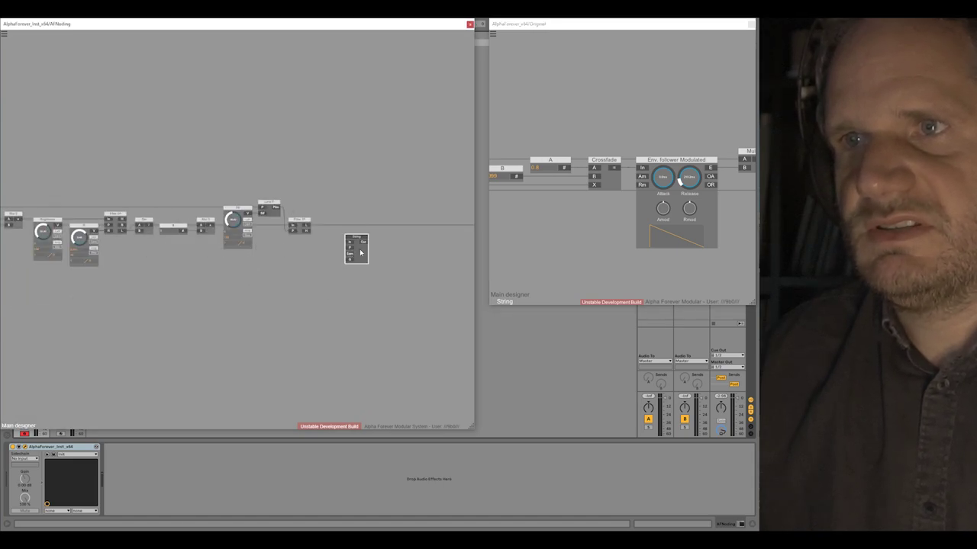
{"action": "double_click", "coordinate": [360, 251]}
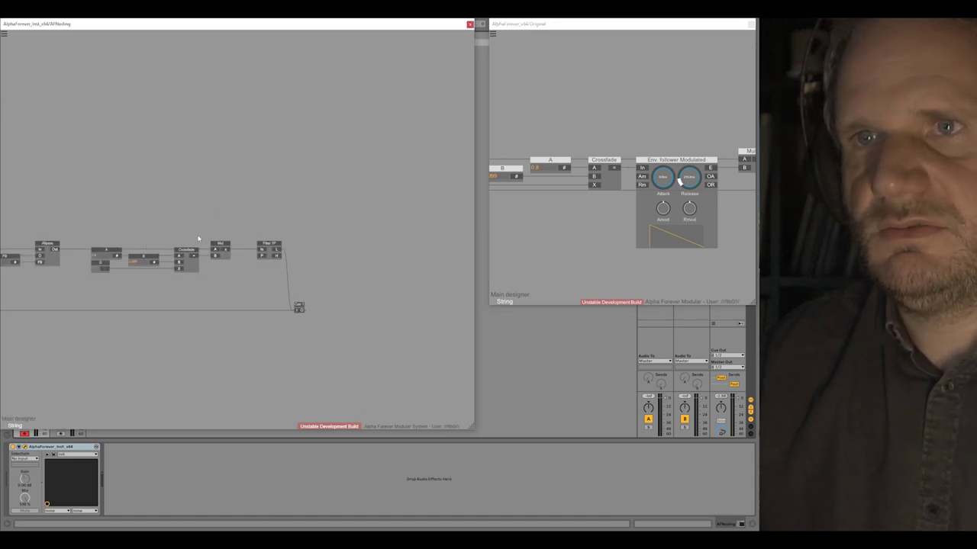
{"action": "left_click_drag", "start_coordinate": [204, 230], "coordinate": [313, 299]}
{"action": "left_click_drag", "start_coordinate": [211, 246], "coordinate": [244, 252]}
- Insert an Env. follower Modulated between Crossfade and Mul's B input, and raise its Release to match the original
{"action": "right_click", "coordinate": [229, 250]}
{"action": "type", "text": "env"}
{"action": "left_click", "coordinate": [264, 273]}
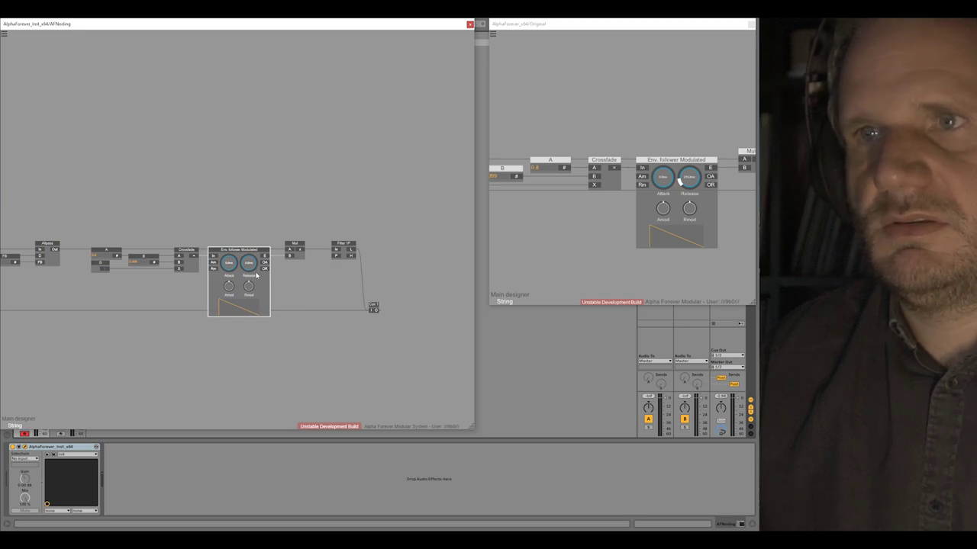
{"action": "left_click", "coordinate": [270, 212]}
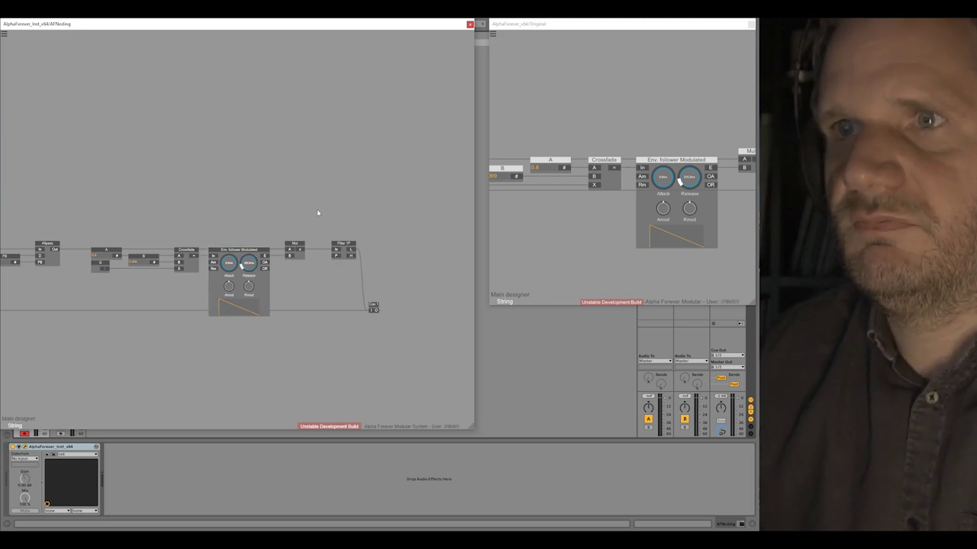
- Check the end of the original's String designer, and move Filter 1P and Con 1 right to leave a gap after Mul
{"action": "left_click", "coordinate": [634, 250]}
{"action": "left_click", "coordinate": [510, 295]}
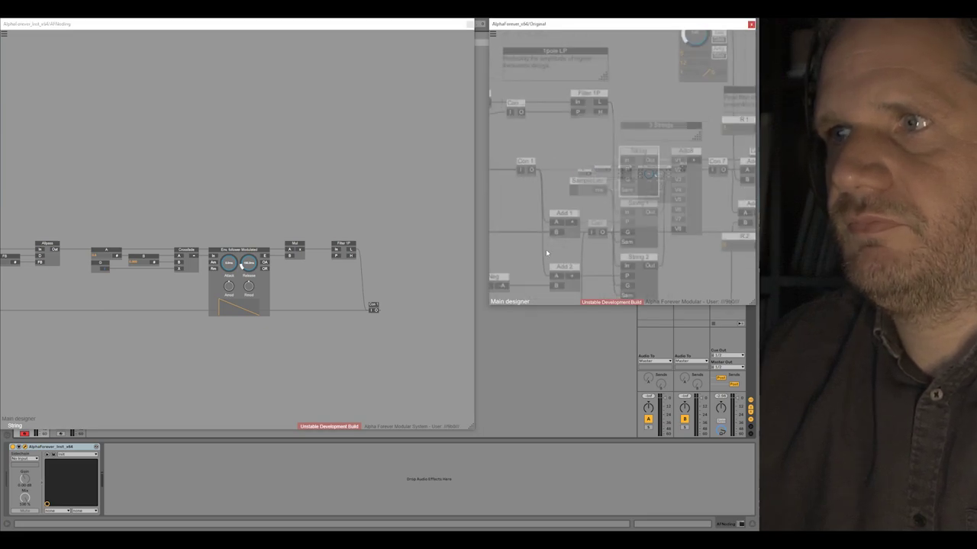
{"action": "double_click", "coordinate": [642, 183]}
{"action": "left_click_drag", "start_coordinate": [612, 219], "coordinate": [438, 226]}
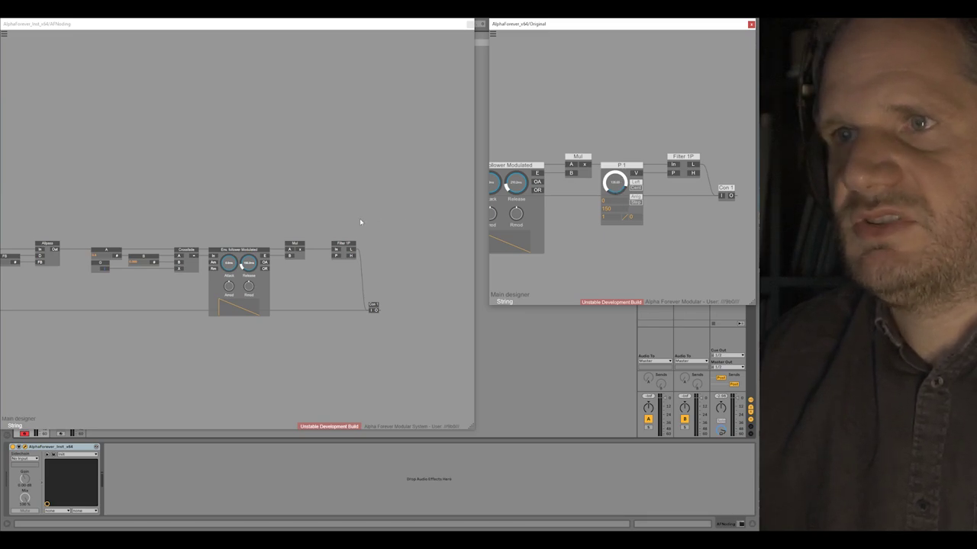
{"action": "left_click", "coordinate": [331, 240]}
{"action": "left_click_drag", "start_coordinate": [336, 253], "coordinate": [416, 348]}
{"action": "left_click_drag", "start_coordinate": [360, 265], "coordinate": [419, 265]}
{"action": "left_click", "coordinate": [384, 289]}
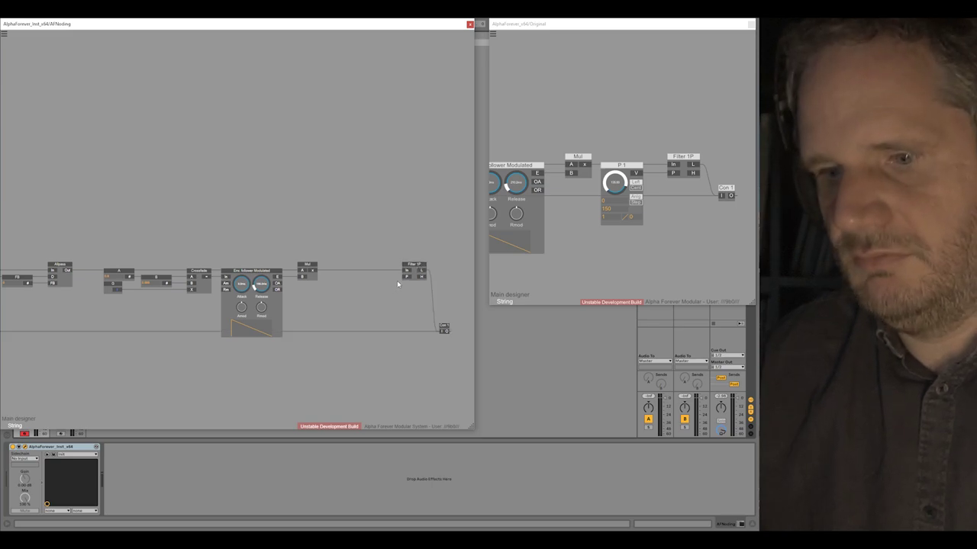
- Add a P 1 knob for Filter 1P's P input with a range of 0 to 150, set to 135.20
{"action": "key", "text": "p"}
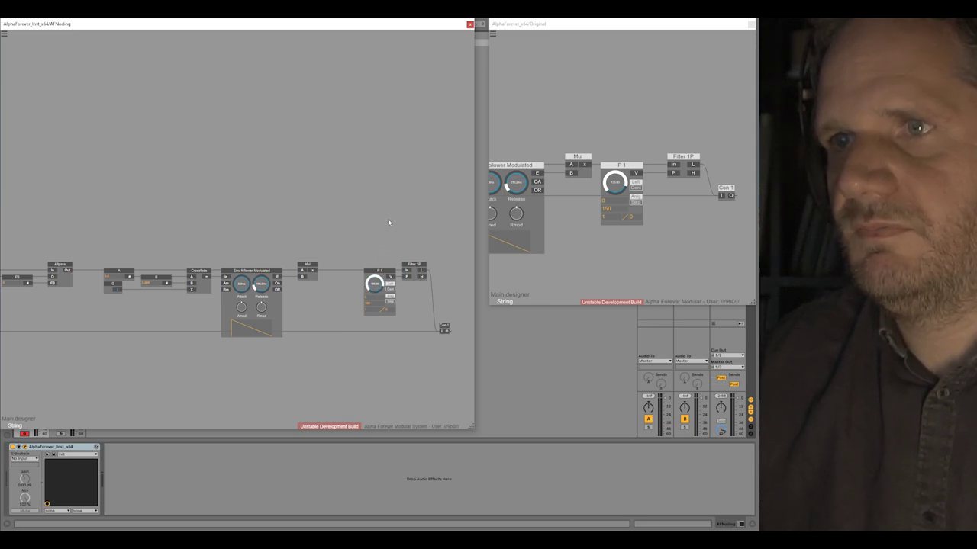
{"action": "scroll", "coordinate": [389, 228], "scroll_direction": "up", "scroll_amount": 5}
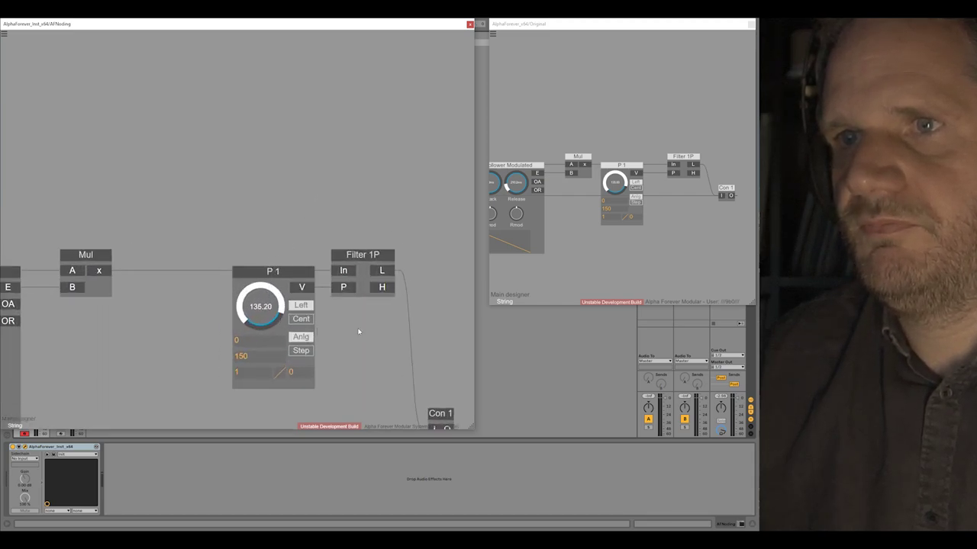
{"action": "scroll", "coordinate": [358, 331], "scroll_direction": "down", "scroll_amount": 5}
{"action": "left_click_drag", "start_coordinate": [436, 399], "coordinate": [294, 290]}
{"action": "left_click", "coordinate": [280, 268]}
- Return to the main designer and move the String module onto the signal line directly after Filter 1P
{"action": "scroll", "coordinate": [215, 218], "scroll_direction": "down", "scroll_amount": 6}
{"action": "left_click_drag", "start_coordinate": [206, 193], "coordinate": [326, 186]}
{"action": "scroll", "coordinate": [326, 186], "scroll_direction": "down", "scroll_amount": 2}
{"action": "left_click_drag", "start_coordinate": [242, 189], "coordinate": [290, 181]}
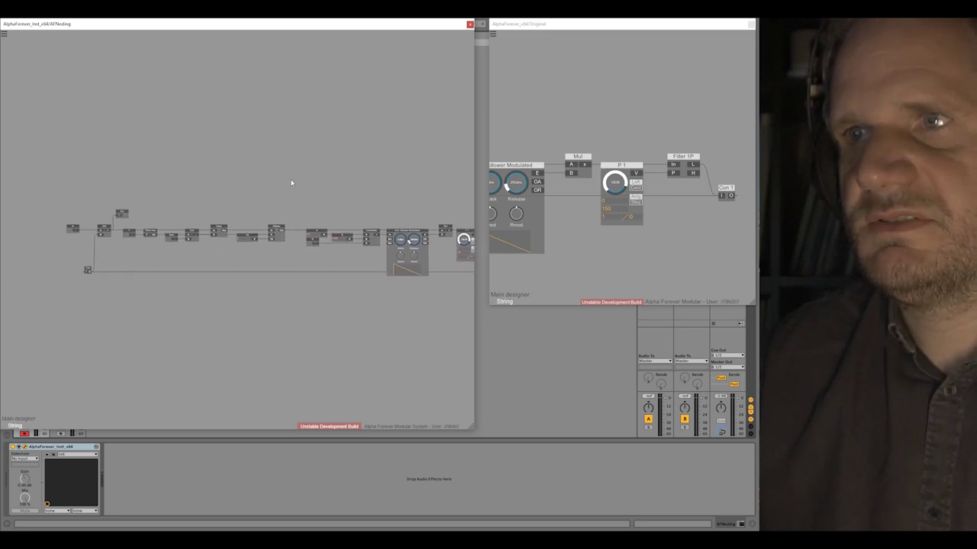
{"action": "scroll", "coordinate": [277, 211], "scroll_direction": "up", "scroll_amount": 3}
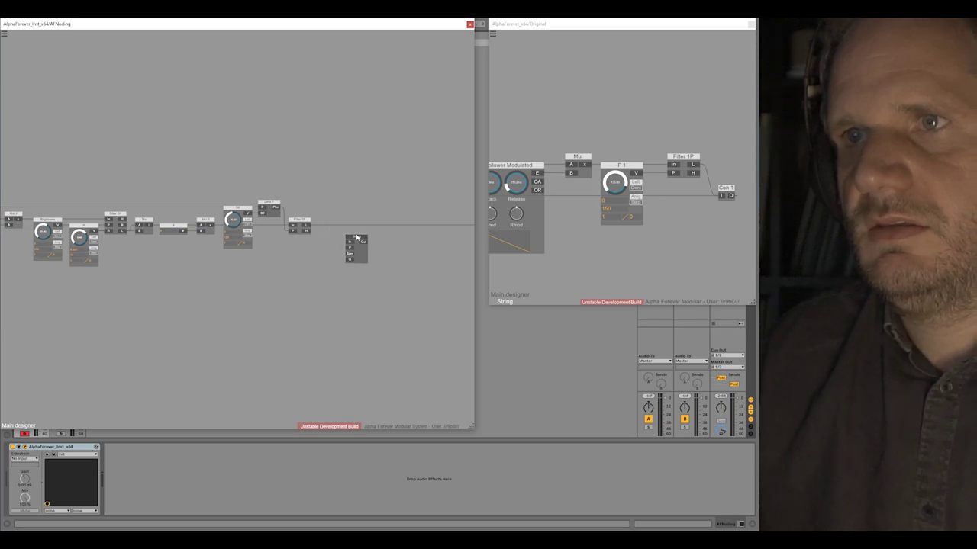
{"action": "left_click_drag", "start_coordinate": [356, 238], "coordinate": [340, 220]}
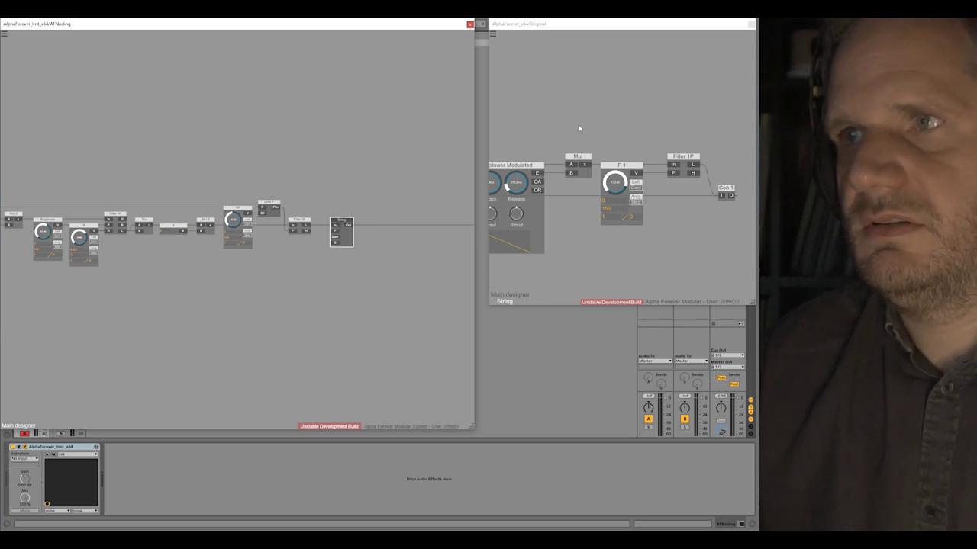
- Compare String's input order in the original's main designer, and delete the Sam input module inside the rebuilt String
{"action": "left_click", "coordinate": [579, 128]}
{"action": "scroll", "coordinate": [579, 129], "scroll_direction": "down", "scroll_amount": 3}
{"action": "left_click", "coordinate": [353, 256]}
{"action": "double_click", "coordinate": [341, 233]}
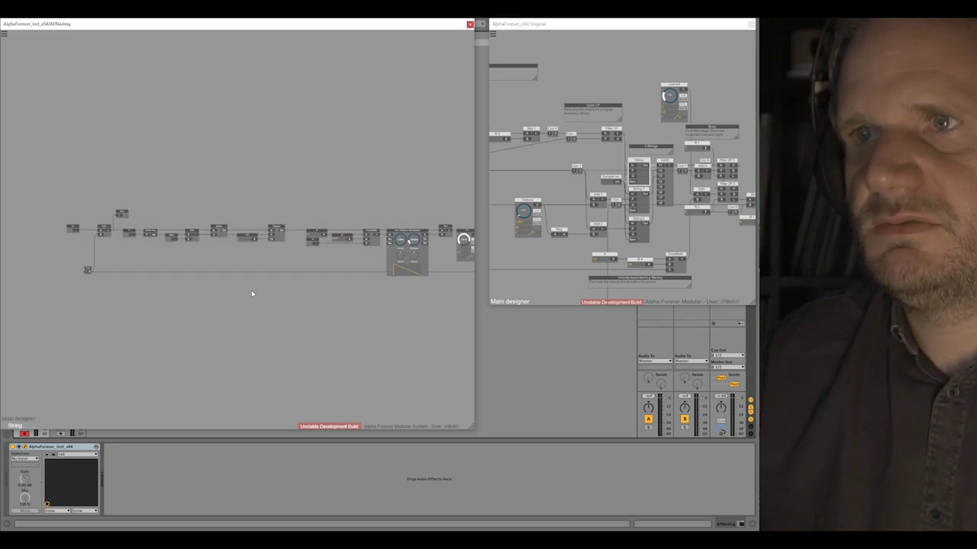
{"action": "scroll", "coordinate": [253, 296], "scroll_direction": "up", "scroll_amount": 5}
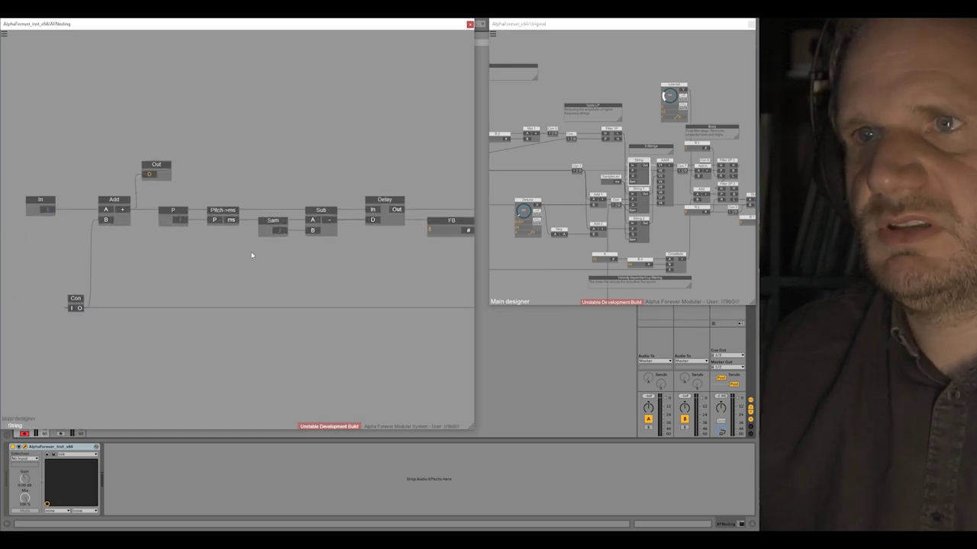
{"action": "scroll", "coordinate": [252, 256], "scroll_direction": "up", "scroll_amount": 3}
{"action": "left_click", "coordinate": [285, 203]}
{"action": "key", "text": "Delete"}
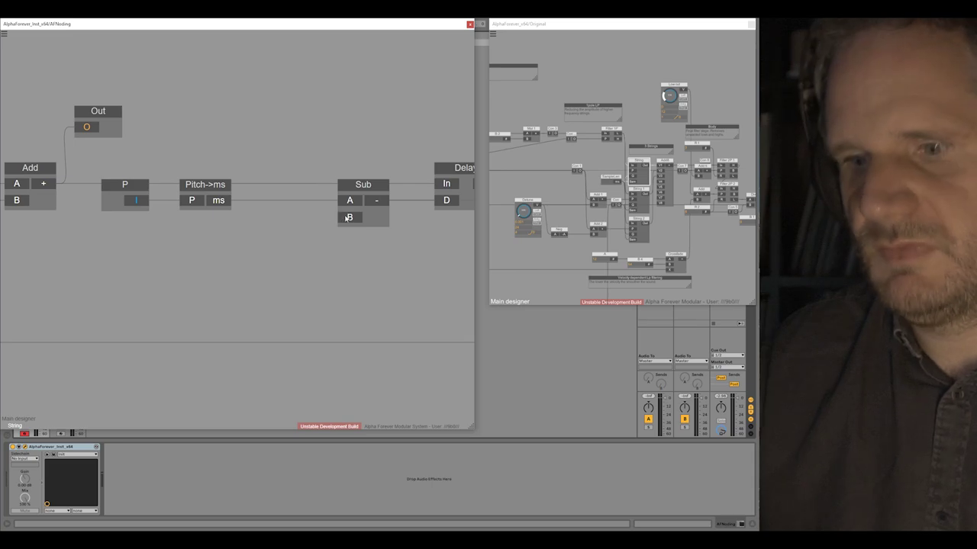
- Create a new input module for Sub's B input, name it Sam, and shift it right toward Sub
{"action": "double_click", "coordinate": [348, 219]}
{"action": "double_click", "coordinate": [262, 201]}
{"action": "type", "text": "Sam"}
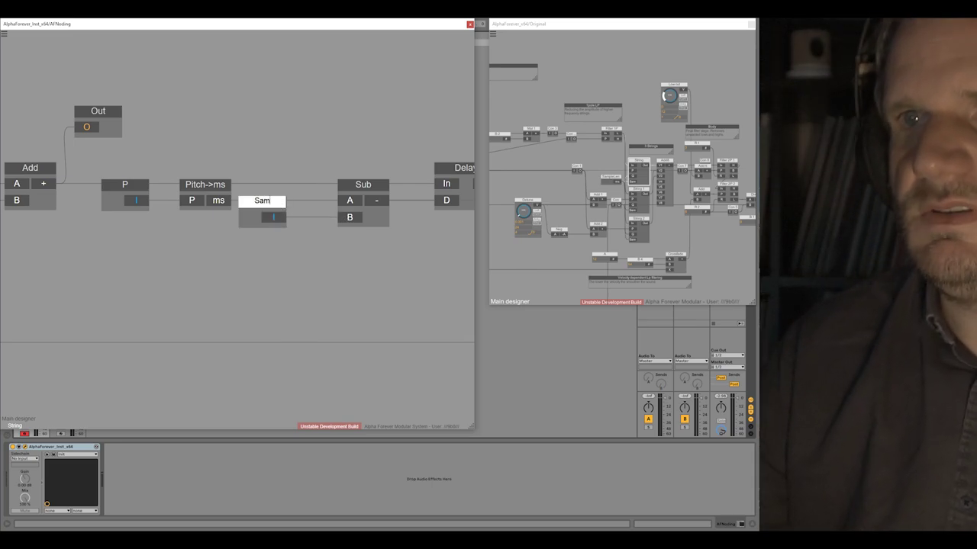
{"action": "left_click", "coordinate": [279, 300]}
{"action": "left_click_drag", "start_coordinate": [268, 201], "coordinate": [285, 201]}
{"action": "left_click", "coordinate": [273, 246]}
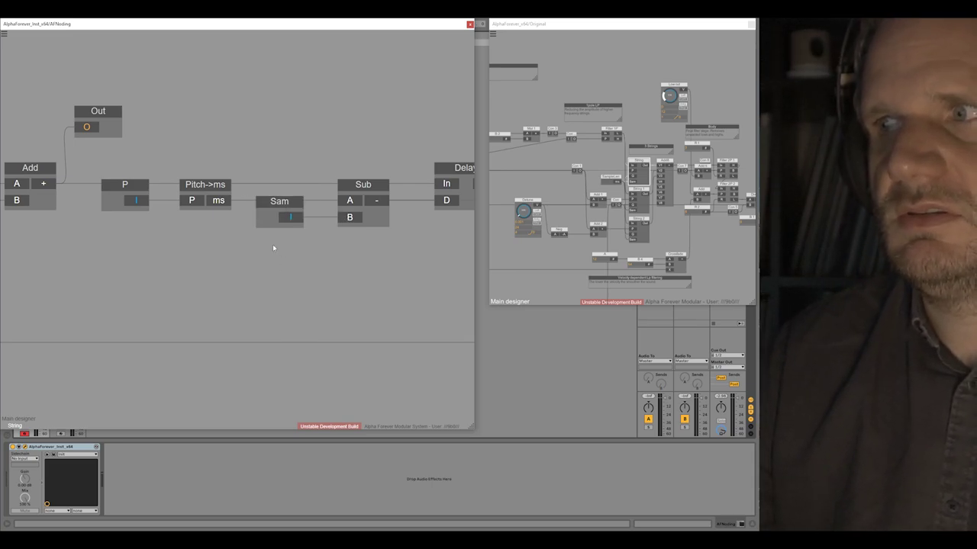
- Return to the main designer and insert an Add8 module on the signal line directly after String
{"action": "scroll", "coordinate": [273, 244], "scroll_direction": "down", "scroll_amount": 5}
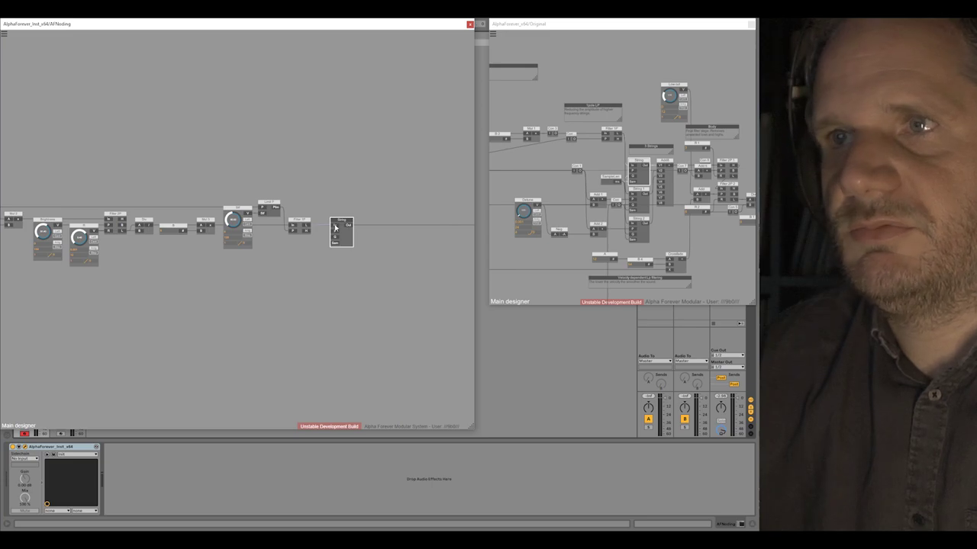
{"action": "left_click_drag", "start_coordinate": [383, 241], "coordinate": [266, 251]}
{"action": "right_click", "coordinate": [272, 248]}
{"action": "type", "text": "add"}
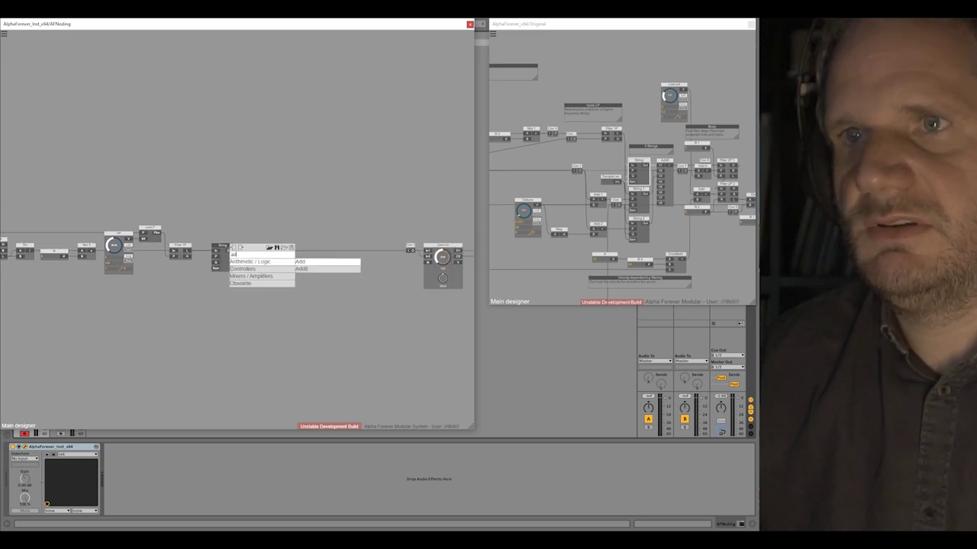
{"action": "left_click", "coordinate": [303, 271]}
{"action": "left_click_drag", "start_coordinate": [392, 254], "coordinate": [408, 251]}
- In the original patch, shift the first String module slightly aside and trace the cables feeding its inputs back to their source
{"action": "left_click_drag", "start_coordinate": [265, 206], "coordinate": [403, 211]}
{"action": "left_click", "coordinate": [594, 155]}
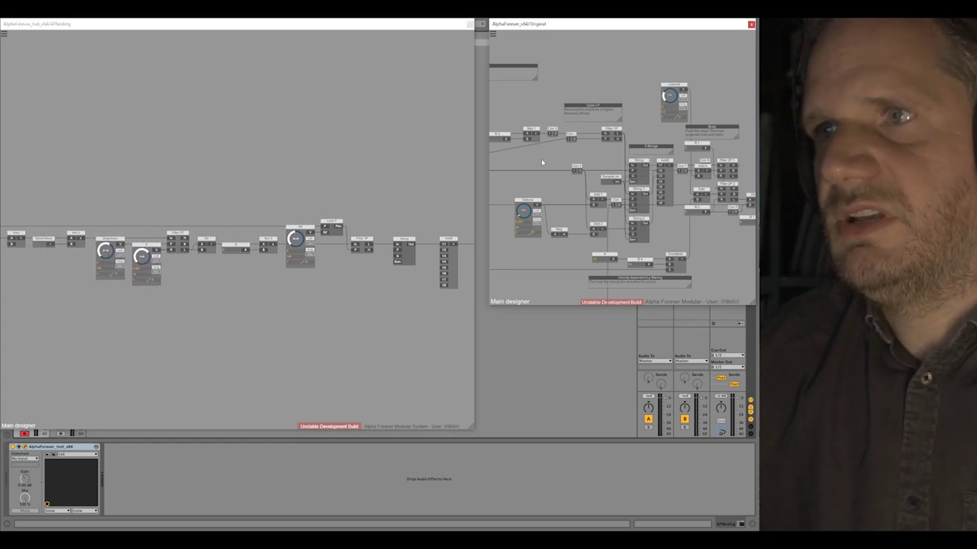
{"action": "left_click_drag", "start_coordinate": [561, 155], "coordinate": [643, 161]}
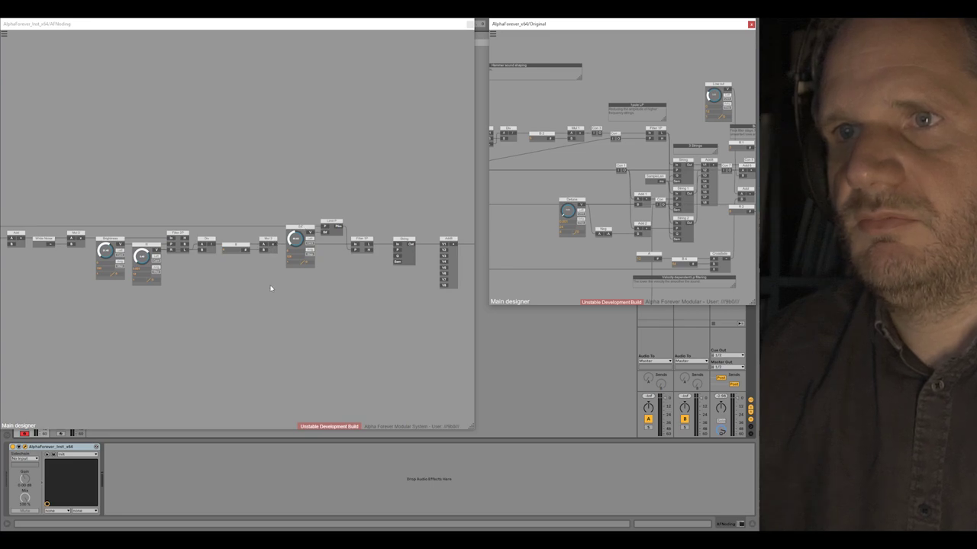
{"action": "left_click_drag", "start_coordinate": [551, 166], "coordinate": [572, 168]}
{"action": "left_click_drag", "start_coordinate": [652, 187], "coordinate": [493, 192]}
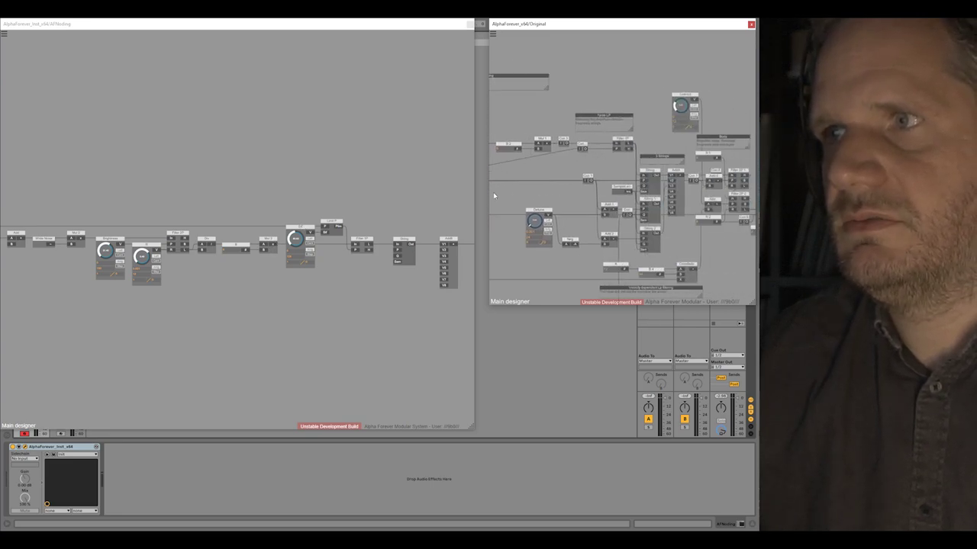
{"action": "right_click", "coordinate": [627, 174]}
{"action": "left_click", "coordinate": [627, 173]}
{"action": "mouse_move", "coordinate": [656, 170]}
{"action": "left_mouse_down"}
{"action": "mouse_move", "coordinate": [594, 157]}
{"action": "mouse_move", "coordinate": [643, 166]}
{"action": "left_mouse_up"}
{"action": "left_click_drag", "start_coordinate": [499, 177], "coordinate": [652, 201]}
- Connect the pitch signal from the start of the rebuilt chain to String's P input, and insert a Con named P on that cable
{"action": "left_click_drag", "start_coordinate": [254, 194], "coordinate": [394, 175]}
{"action": "scroll", "coordinate": [227, 166], "scroll_direction": "down", "scroll_amount": 5}
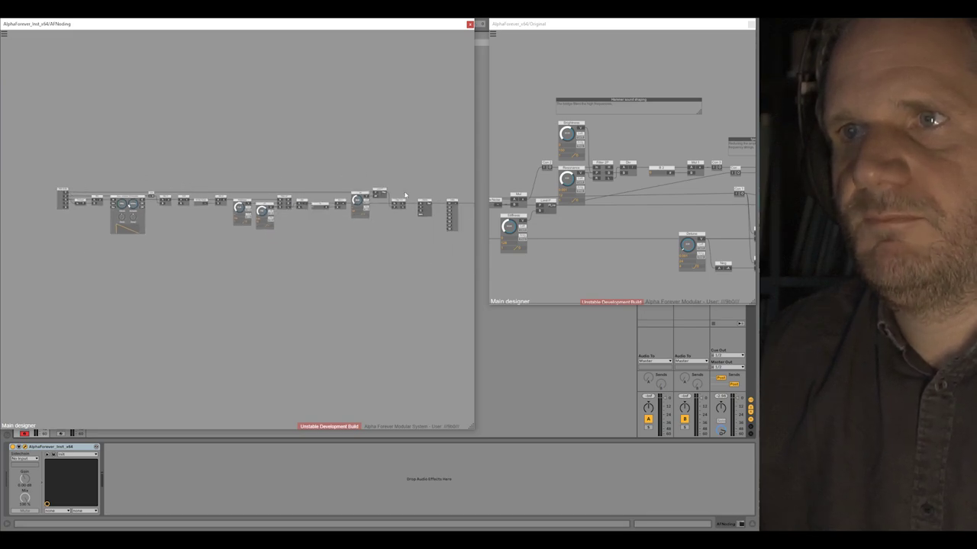
{"action": "left_click_drag", "start_coordinate": [67, 194], "coordinate": [116, 196]}
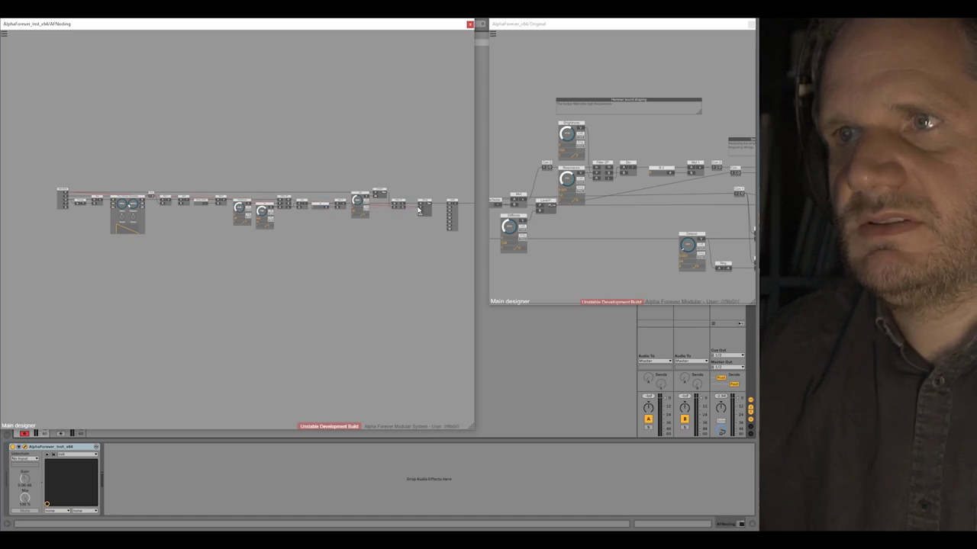
{"action": "left_click_drag", "start_coordinate": [419, 209], "coordinate": [412, 203]}
{"action": "mouse_move", "coordinate": [431, 231]}
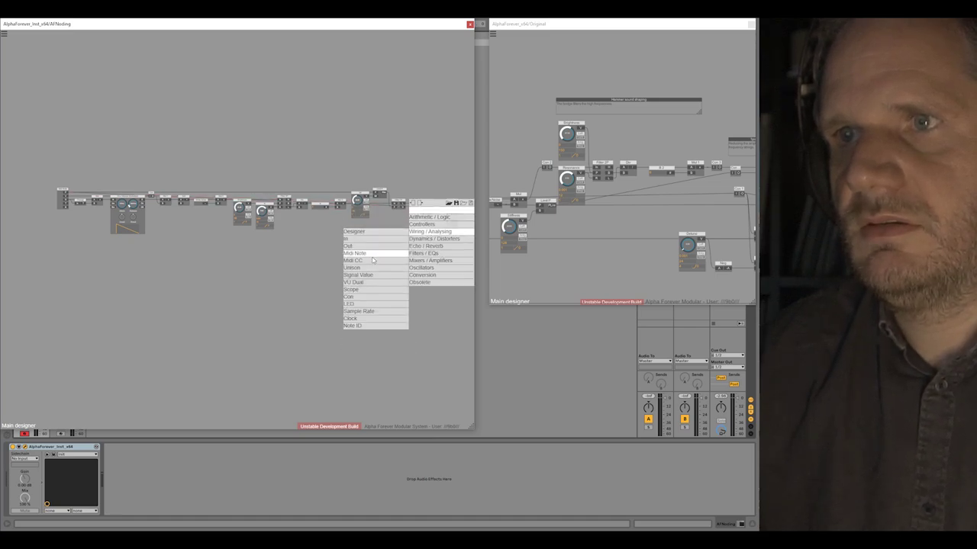
{"action": "left_click", "coordinate": [361, 297]}
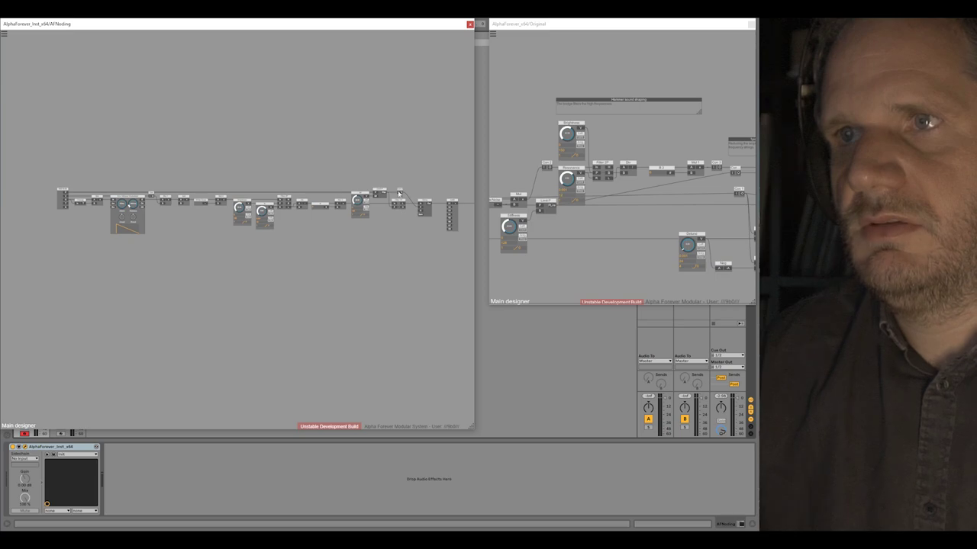
{"action": "scroll", "coordinate": [412, 184], "scroll_direction": "up", "scroll_amount": 5}
{"action": "left_click_drag", "start_coordinate": [378, 214], "coordinate": [408, 212]}
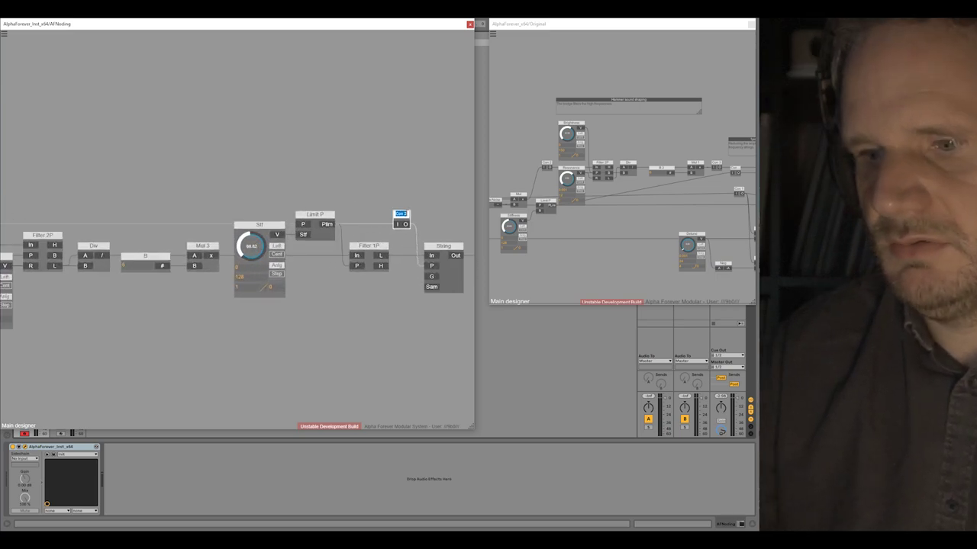
{"action": "type", "text": "P"}
{"action": "key", "text": "Return"}
- Check the rebuilt chain's wiring and examine how the original routes the cable through the connector module ahead of its String modules
{"action": "scroll", "coordinate": [398, 162], "scroll_direction": "up", "scroll_amount": 3}
{"action": "left_click_drag", "start_coordinate": [422, 213], "coordinate": [360, 162]}
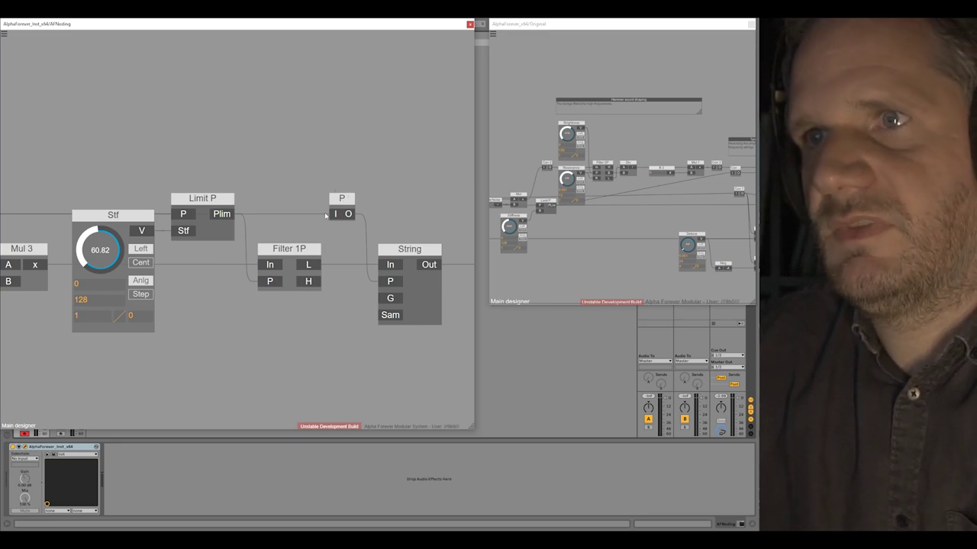
{"action": "scroll", "coordinate": [347, 176], "scroll_direction": "down", "scroll_amount": 5}
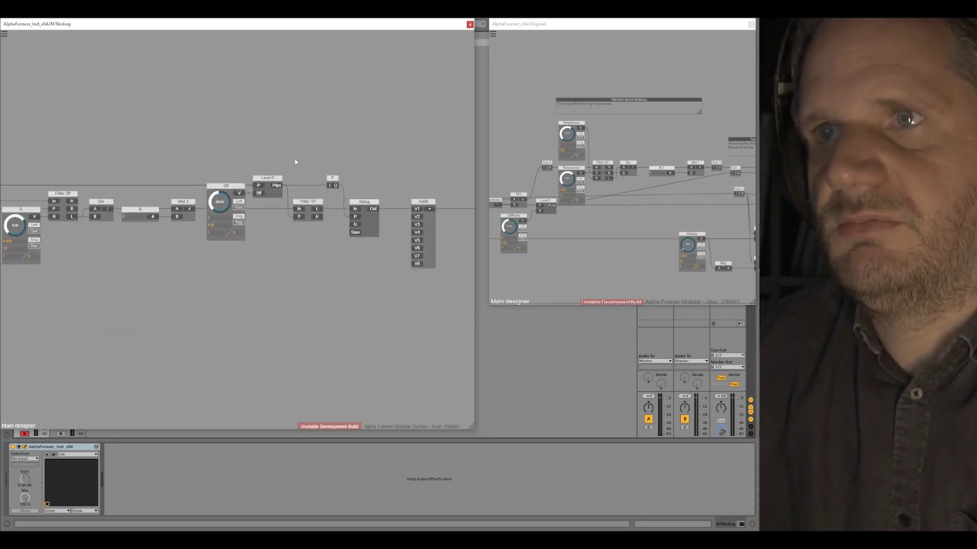
{"action": "scroll", "coordinate": [277, 138], "scroll_direction": "left", "scroll_amount": 10}
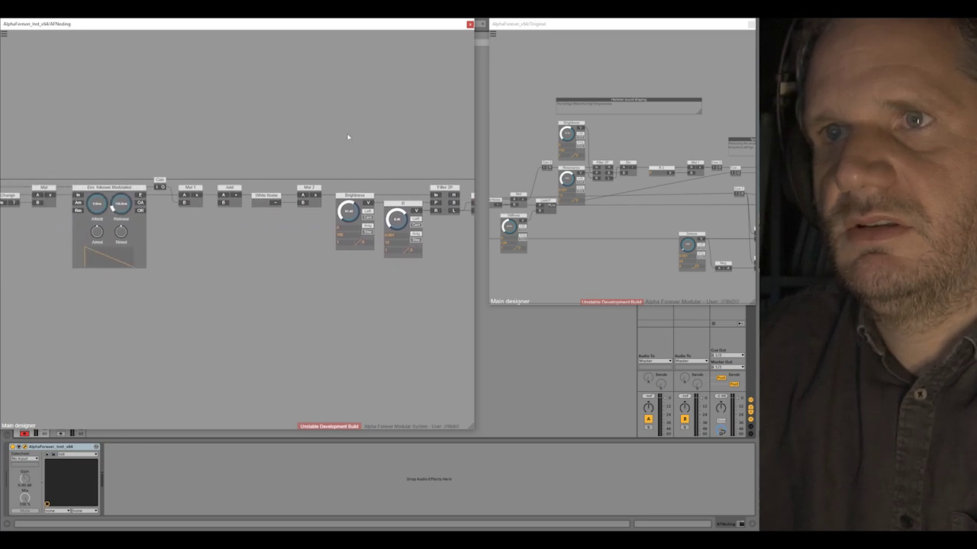
{"action": "scroll", "coordinate": [412, 143], "scroll_direction": "right", "scroll_amount": 10}
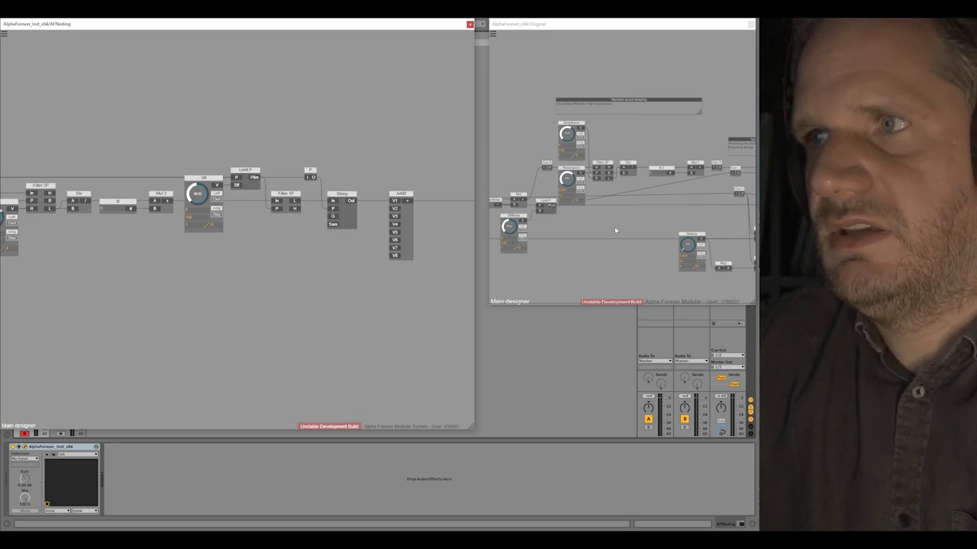
{"action": "left_click_drag", "start_coordinate": [610, 231], "coordinate": [537, 240]}
{"action": "left_click_drag", "start_coordinate": [603, 232], "coordinate": [560, 236]}
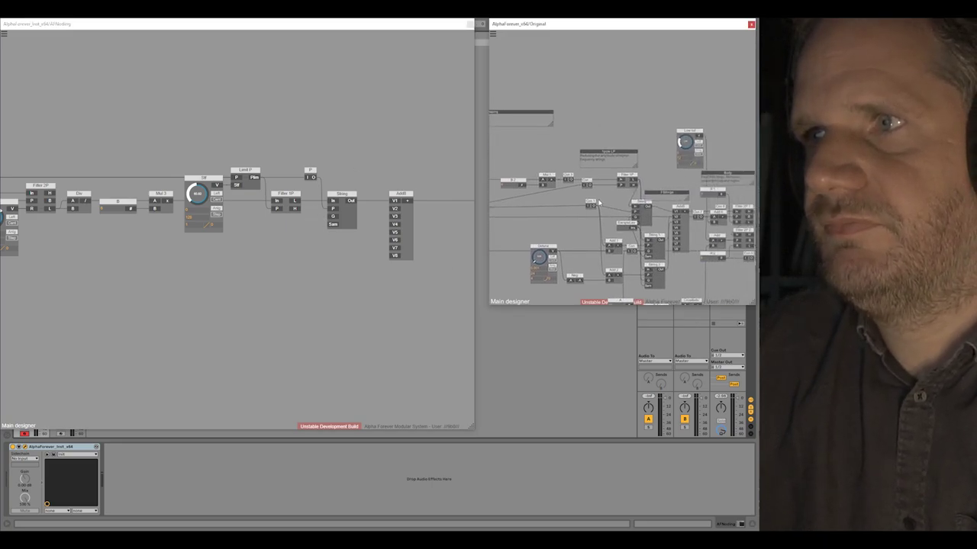
{"action": "left_click_drag", "start_coordinate": [593, 202], "coordinate": [593, 208]}
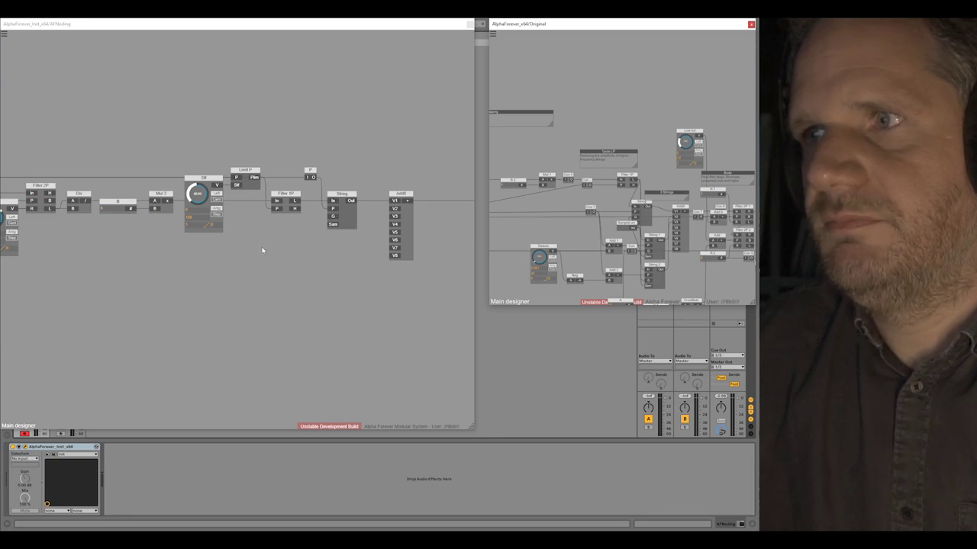
- Connect the gate signal from the start of the chain to String's G input, and insert a Con named G directly below P
{"action": "left_click_drag", "start_coordinate": [290, 248], "coordinate": [457, 246]}
{"action": "scroll", "coordinate": [399, 256], "scroll_direction": "down", "scroll_amount": 3}
{"action": "scroll", "coordinate": [439, 252], "scroll_direction": "down", "scroll_amount": 3}
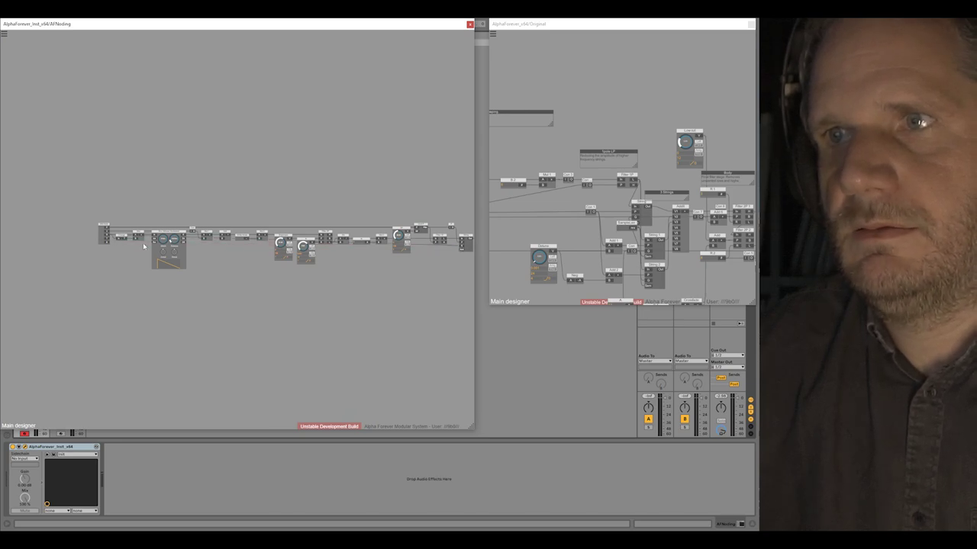
{"action": "scroll", "coordinate": [295, 256], "scroll_direction": "up", "scroll_amount": 8}
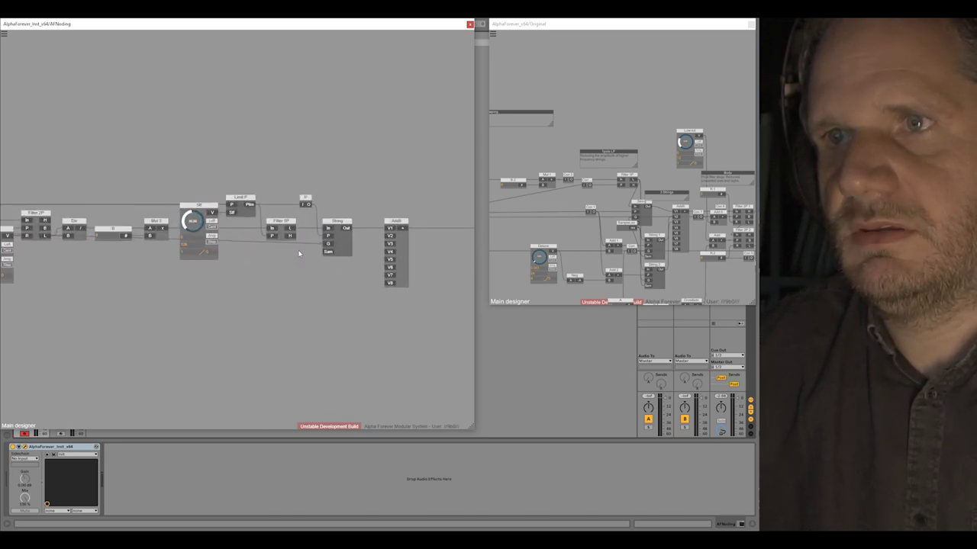
{"action": "right_click", "coordinate": [341, 242]}
{"action": "mouse_move", "coordinate": [361, 265]}
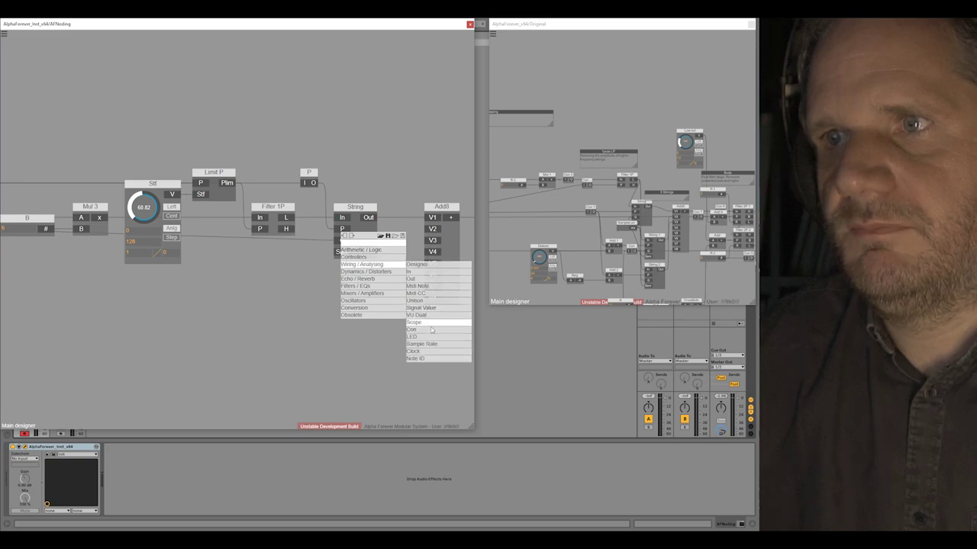
{"action": "left_click", "coordinate": [427, 326]}
{"action": "left_click_drag", "start_coordinate": [273, 241], "coordinate": [301, 200]}
{"action": "key", "text": "v"}
{"action": "left_click", "coordinate": [338, 151]}
{"action": "left_click", "coordinate": [344, 165]}
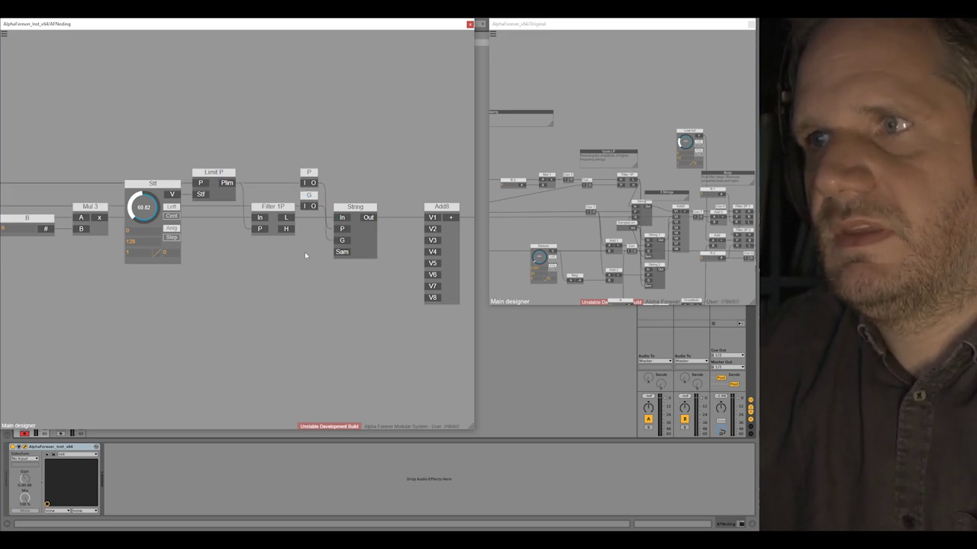
{"action": "scroll", "coordinate": [261, 274], "scroll_direction": "up", "scroll_amount": 1}
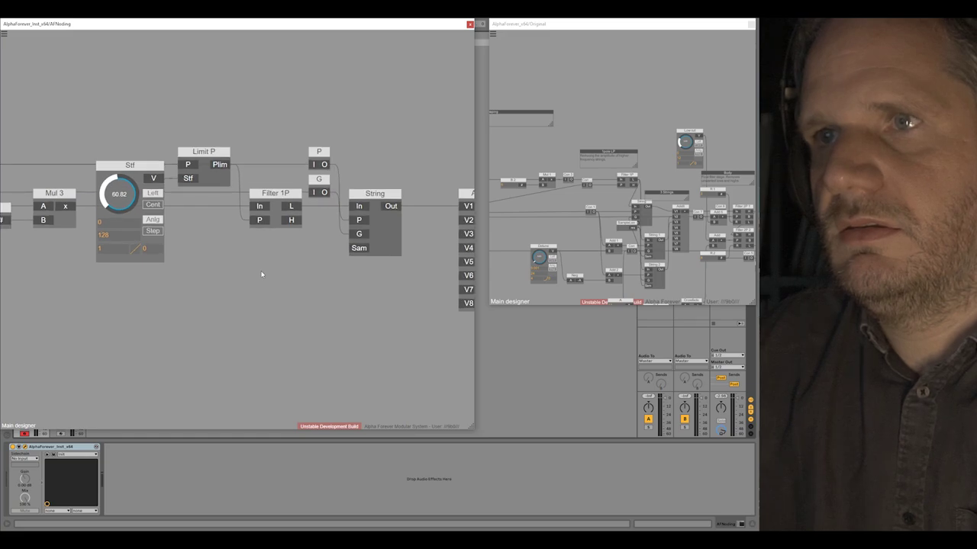
{"action": "scroll", "coordinate": [262, 274], "scroll_direction": "down", "scroll_amount": 1}
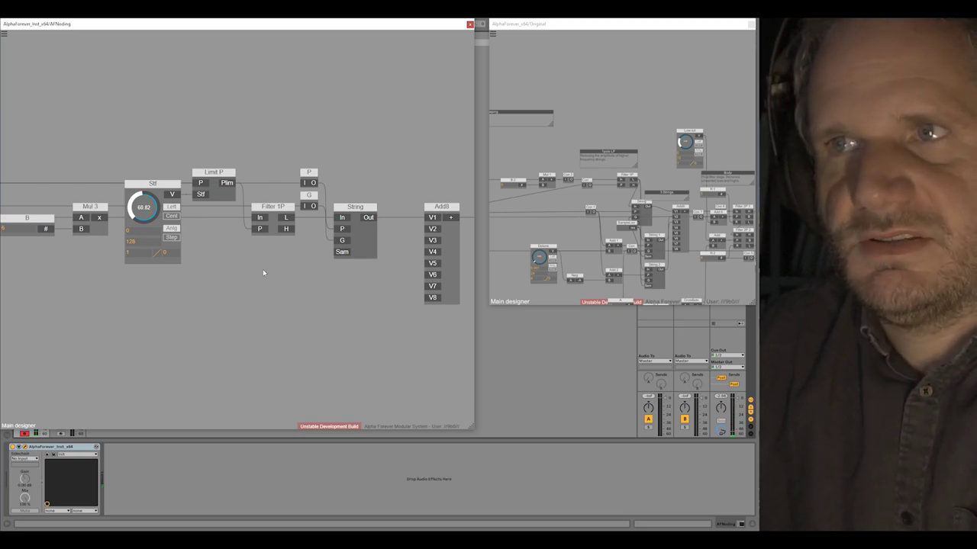
- Open the rebuilt String, review its whole internal module chain, and return to the main designer
{"action": "scroll", "coordinate": [263, 273], "scroll_direction": "down", "scroll_amount": 3}
{"action": "left_click_drag", "start_coordinate": [222, 295], "coordinate": [327, 296]}
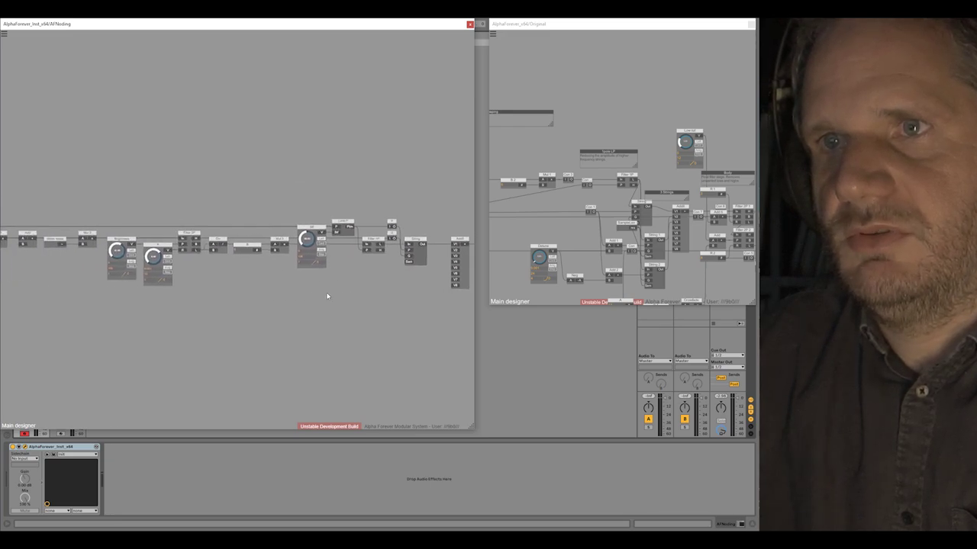
{"action": "left_click_drag", "start_coordinate": [166, 230], "coordinate": [190, 194]}
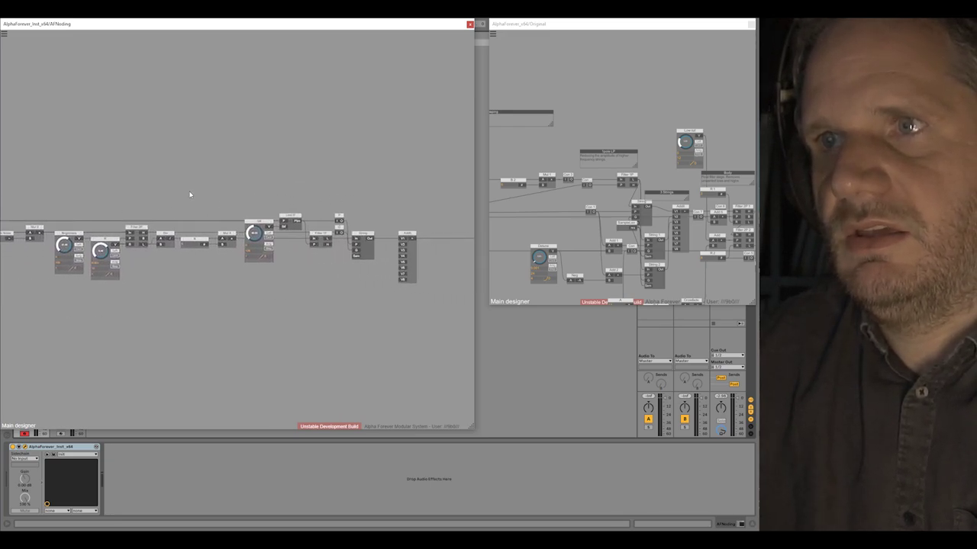
{"action": "double_click", "coordinate": [365, 246]}
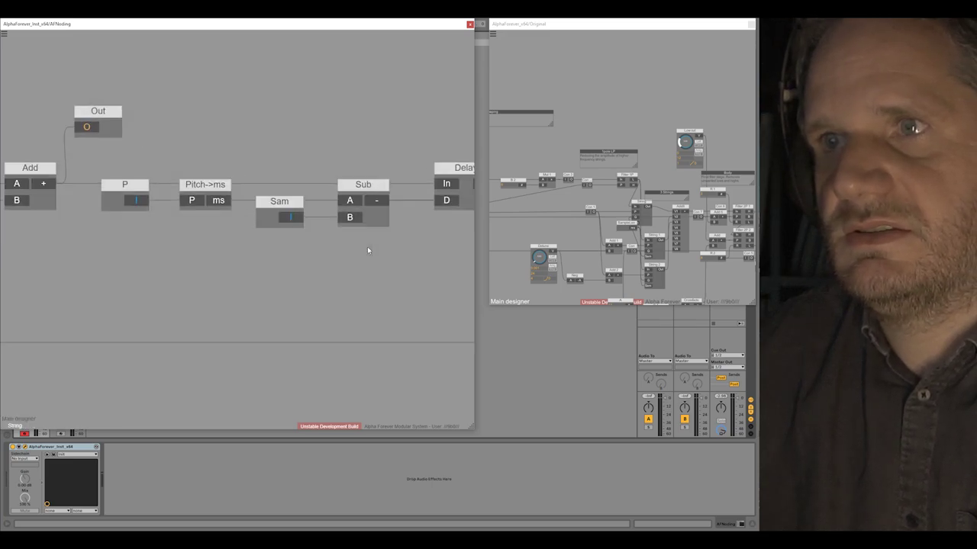
{"action": "scroll", "coordinate": [293, 267], "scroll_direction": "down", "scroll_amount": 6}
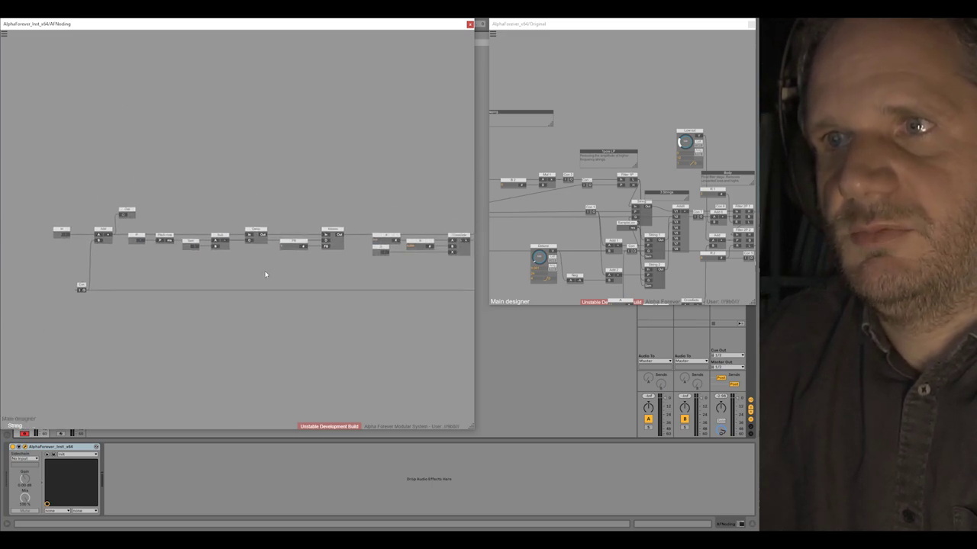
{"action": "scroll", "coordinate": [217, 268], "scroll_direction": "down", "scroll_amount": 2}
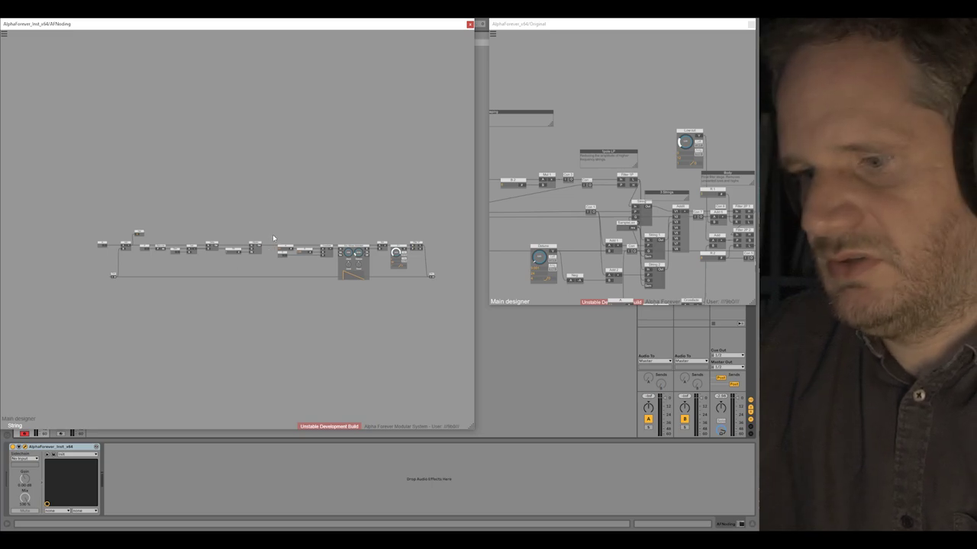
{"action": "left_click_drag", "start_coordinate": [275, 238], "coordinate": [476, 313]}
{"action": "left_click_drag", "start_coordinate": [290, 247], "coordinate": [281, 246]}
{"action": "double_click", "coordinate": [278, 222]}
{"action": "left_click_drag", "start_coordinate": [283, 288], "coordinate": [319, 293]}
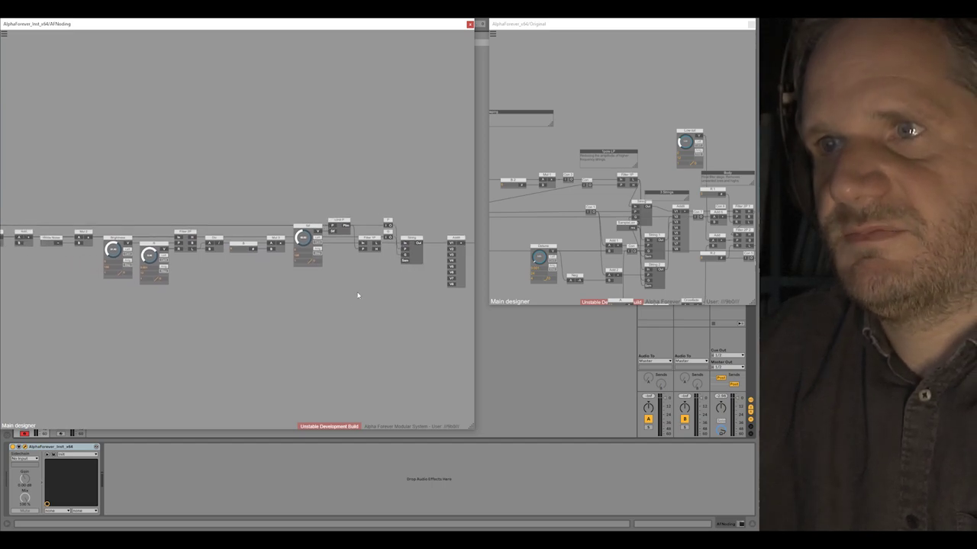
{"action": "scroll", "coordinate": [354, 265], "scroll_direction": "up", "scroll_amount": 2}
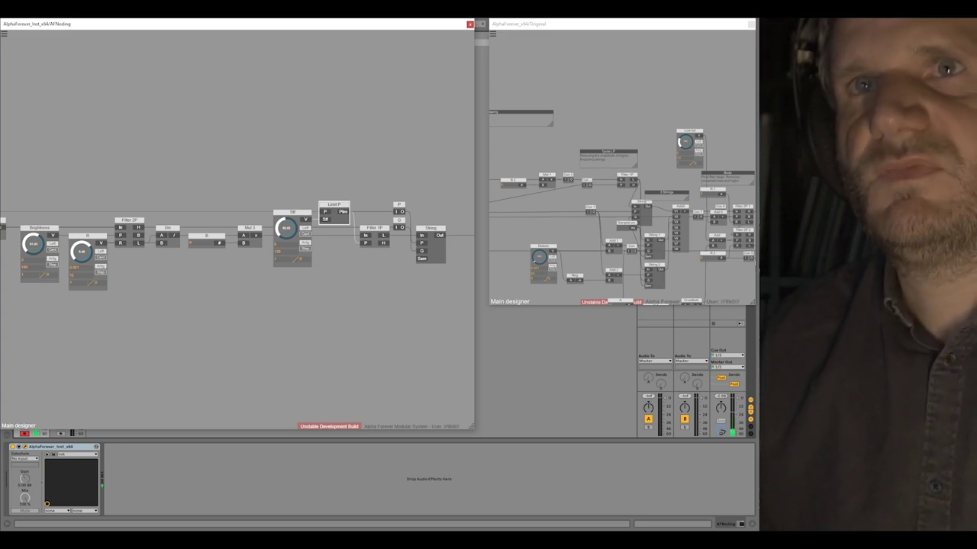
{"action": "left_click", "coordinate": [4, 34]}
{"action": "left_click", "coordinate": [22, 55]}
{"action": "left_click", "coordinate": [26, 120]}
{"action": "left_click", "coordinate": [235, 100]}
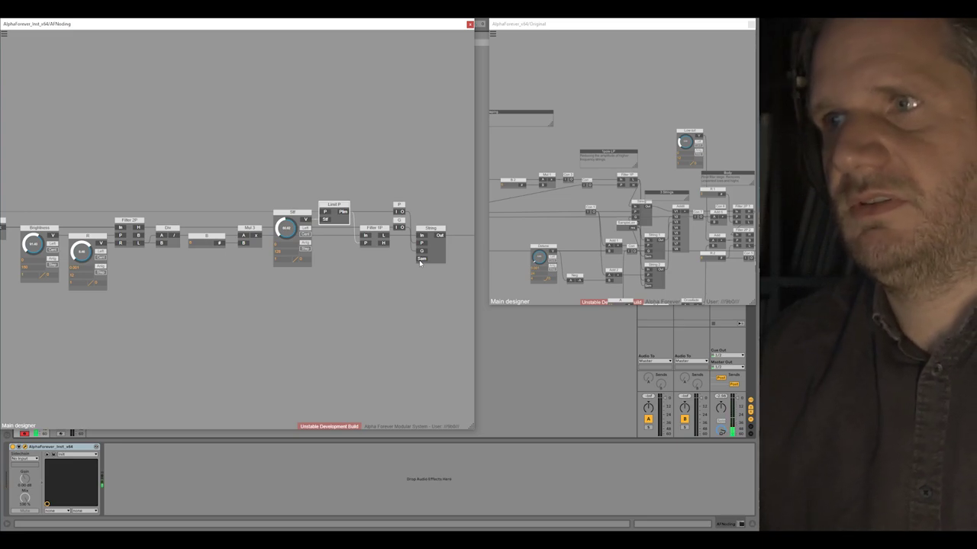
{"action": "left_click", "coordinate": [383, 278]}
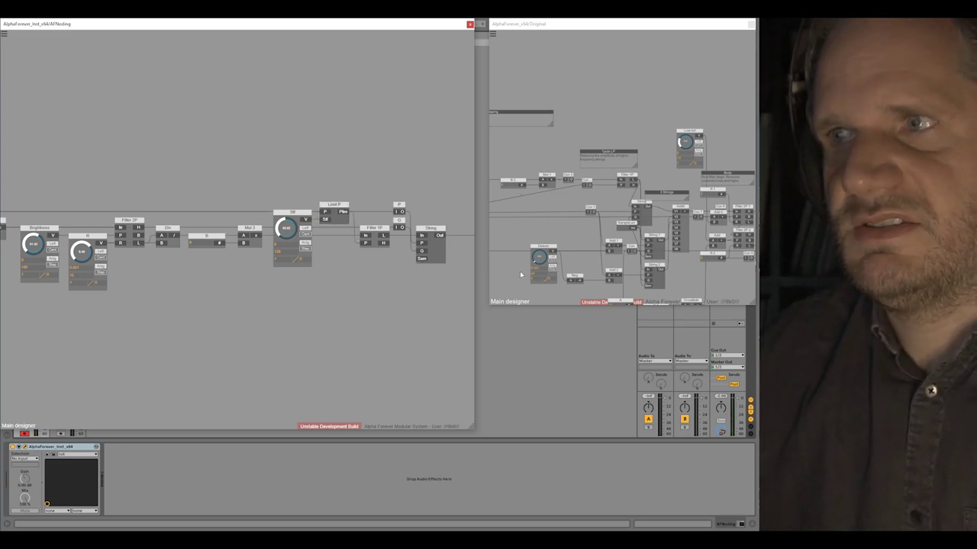
- Open the original SampleLen for reference, and add a Designer named Sample below the rebuilt Filter 1P
{"action": "double_click", "coordinate": [622, 229]}
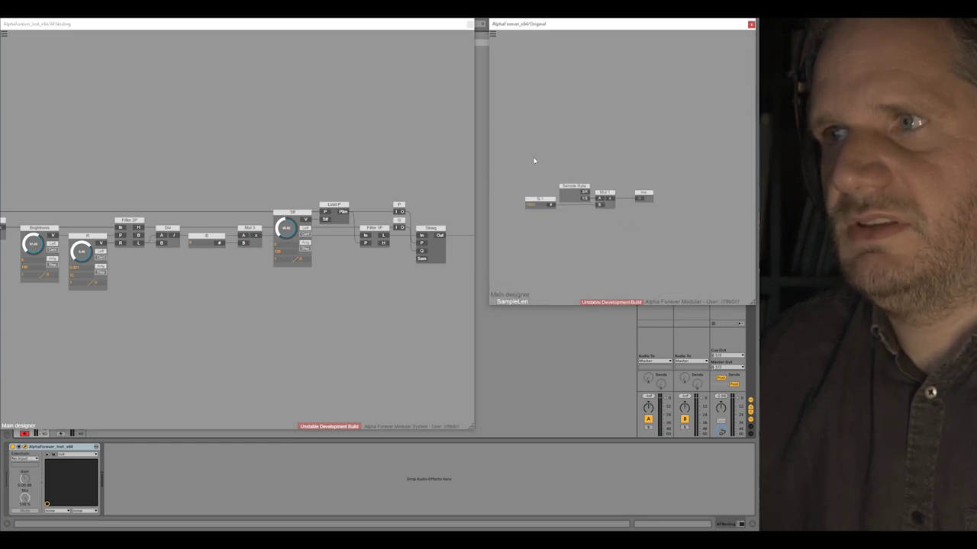
{"action": "left_click_drag", "start_coordinate": [565, 173], "coordinate": [558, 141]}
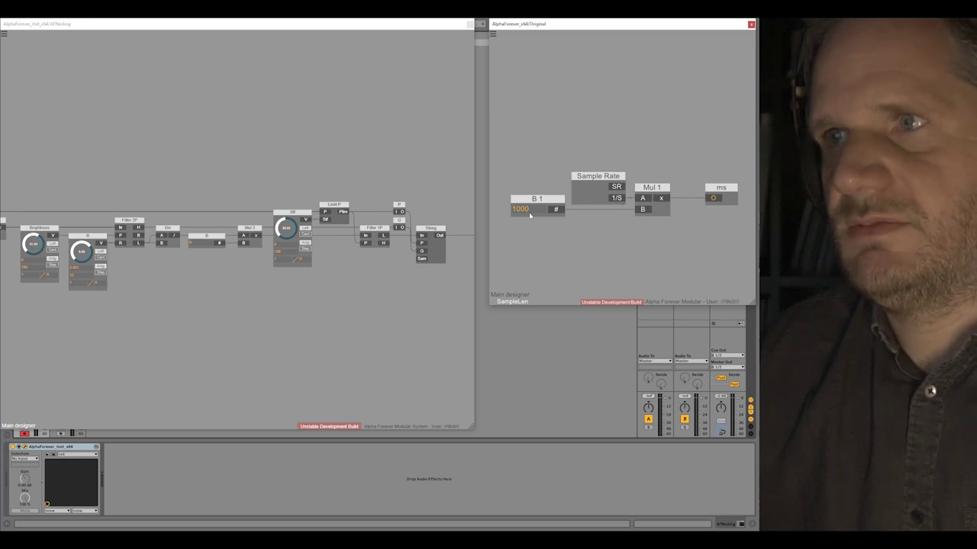
{"action": "right_click", "coordinate": [347, 273]}
{"action": "mouse_move", "coordinate": [368, 299]}
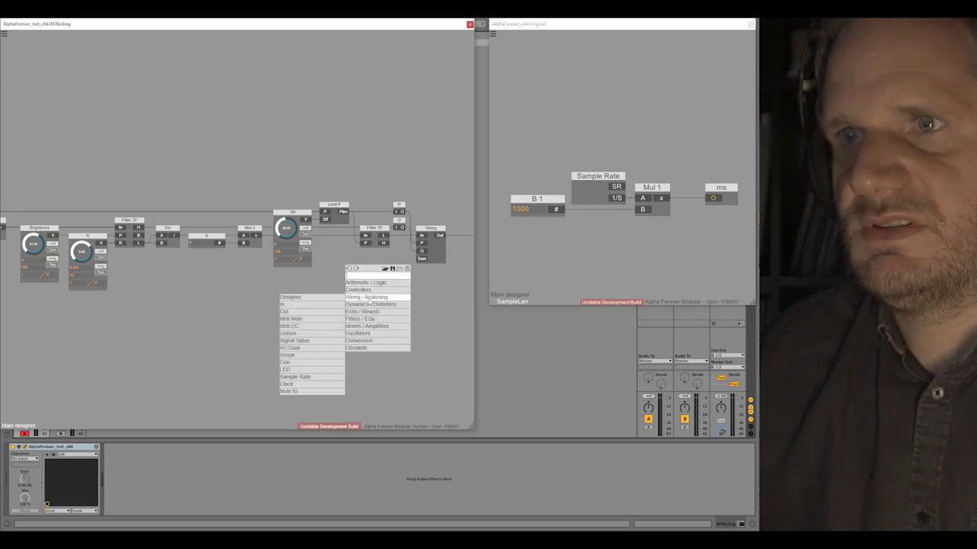
{"action": "left_click", "coordinate": [328, 299]}
{"action": "double_click", "coordinate": [359, 276]}
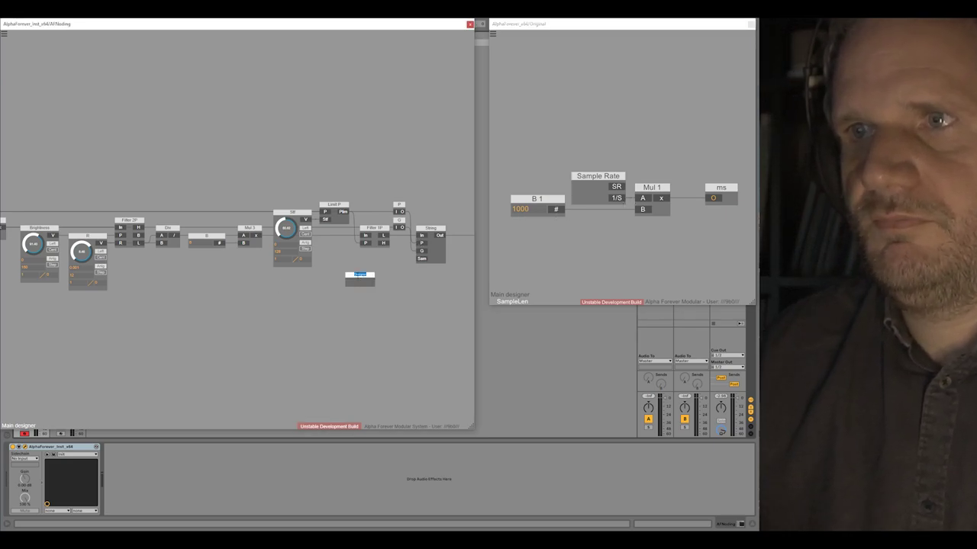
{"action": "type", "text": "Sample"}
{"action": "left_click", "coordinate": [239, 290]}
- Open the rebuilt Sample designer and insert a Sample Rate module
{"action": "scroll", "coordinate": [262, 293], "scroll_direction": "up", "scroll_amount": 5}
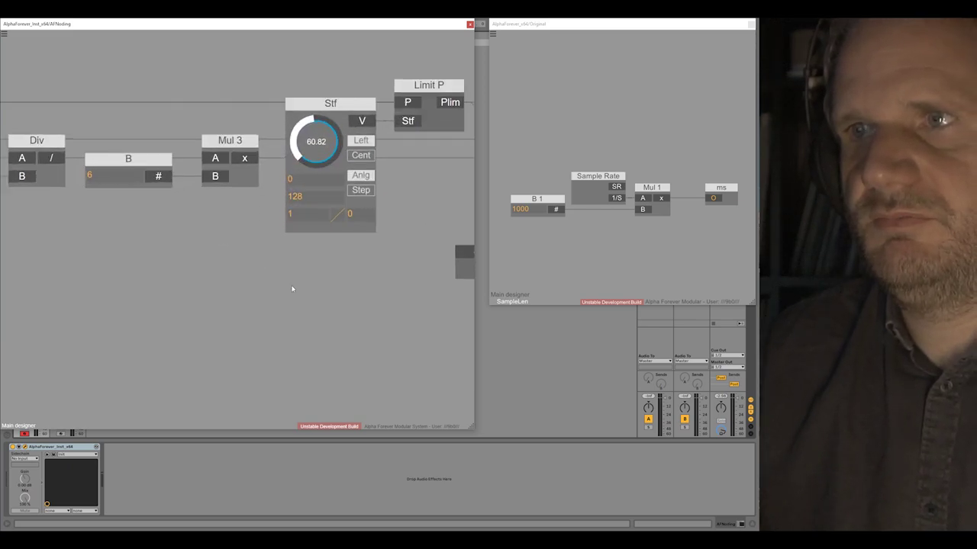
{"action": "left_click_drag", "start_coordinate": [340, 299], "coordinate": [158, 299]}
{"action": "double_click", "coordinate": [275, 271]}
{"action": "right_click", "coordinate": [215, 142]}
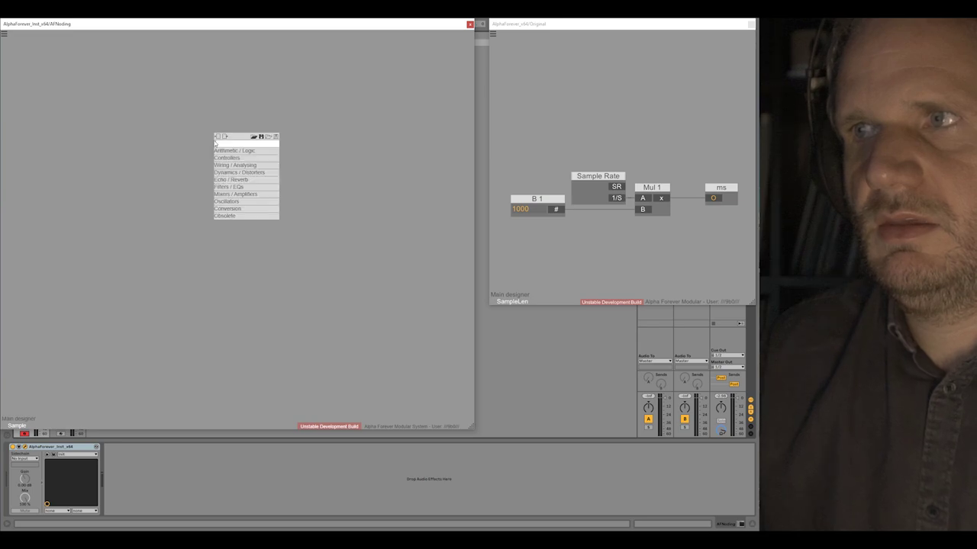
{"action": "type", "text": "sample"}
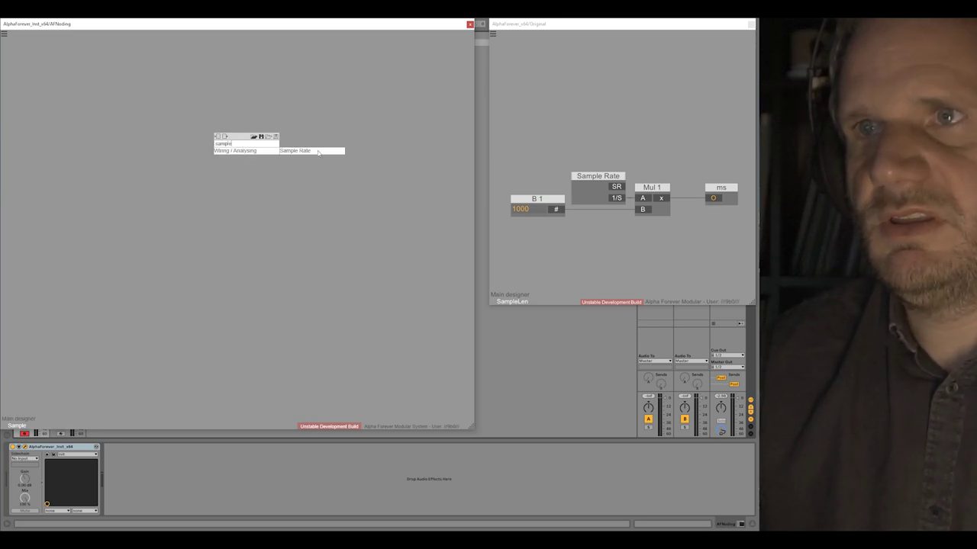
{"action": "left_click", "coordinate": [296, 151]}
{"action": "scroll", "coordinate": [261, 178], "scroll_direction": "up", "scroll_amount": 3}
- Insert a Mul on Sample Rate's 1/S output and give its B input a constant of 1000
{"action": "right_click", "coordinate": [206, 128]}
{"action": "type", "text": "mul"}
{"action": "left_click", "coordinate": [293, 136]}
{"action": "left_click_drag", "start_coordinate": [303, 113], "coordinate": [277, 142]}
{"action": "type", "text": "1000"}
{"action": "key", "text": "Return"}
- Create an output named ms from Mul's x, and return to the main designer
{"action": "left_click_drag", "start_coordinate": [373, 115], "coordinate": [430, 123]}
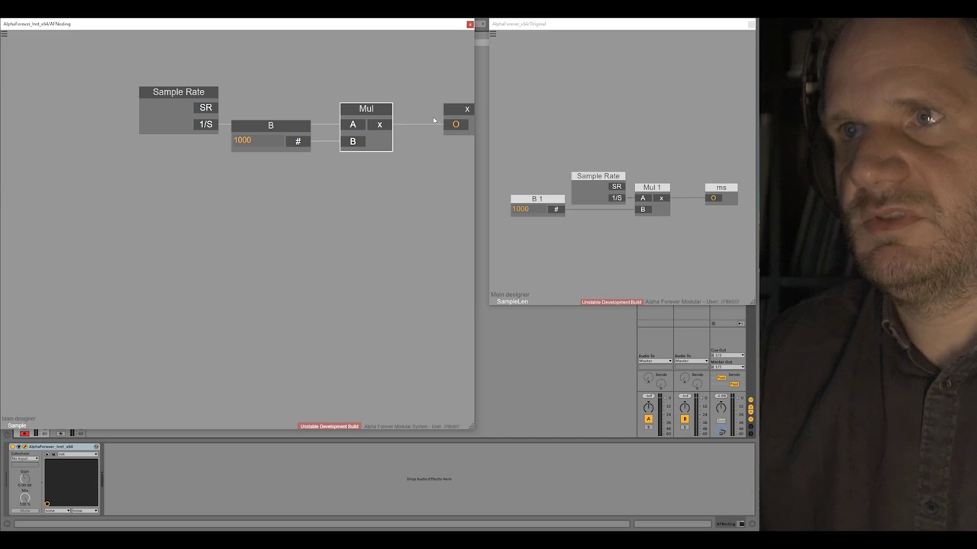
{"action": "double_click", "coordinate": [465, 111]}
{"action": "type", "text": "ms"}
{"action": "double_click", "coordinate": [392, 72]}
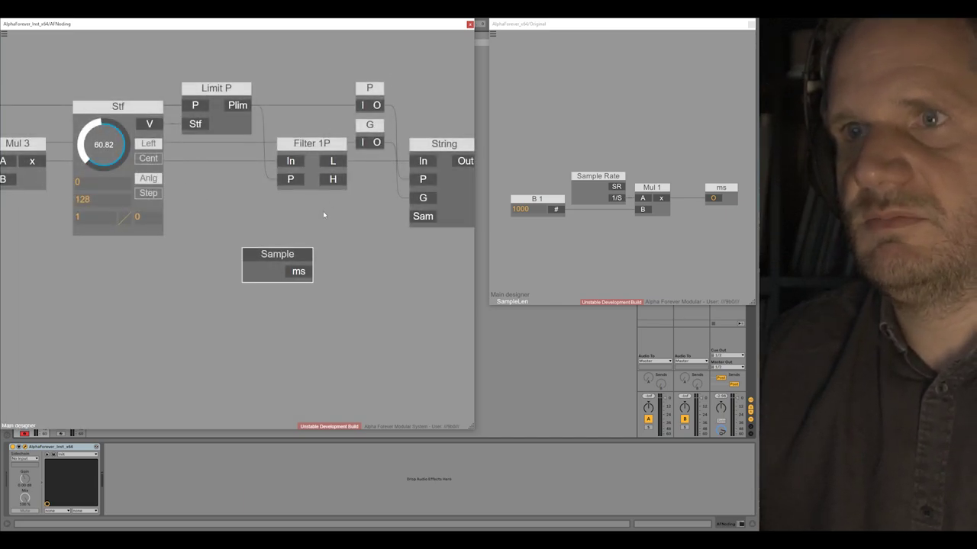
- Connect Sample's output to String's Sam input, place Sample directly below Filter 1P, and rename the output inside it Sam
{"action": "left_click_drag", "start_coordinate": [304, 272], "coordinate": [333, 203]}
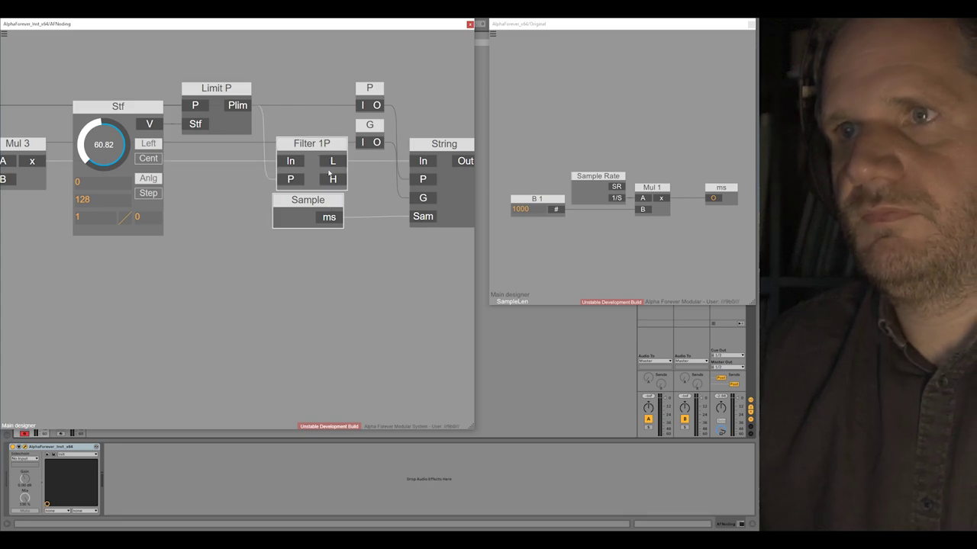
{"action": "key", "text": "a"}
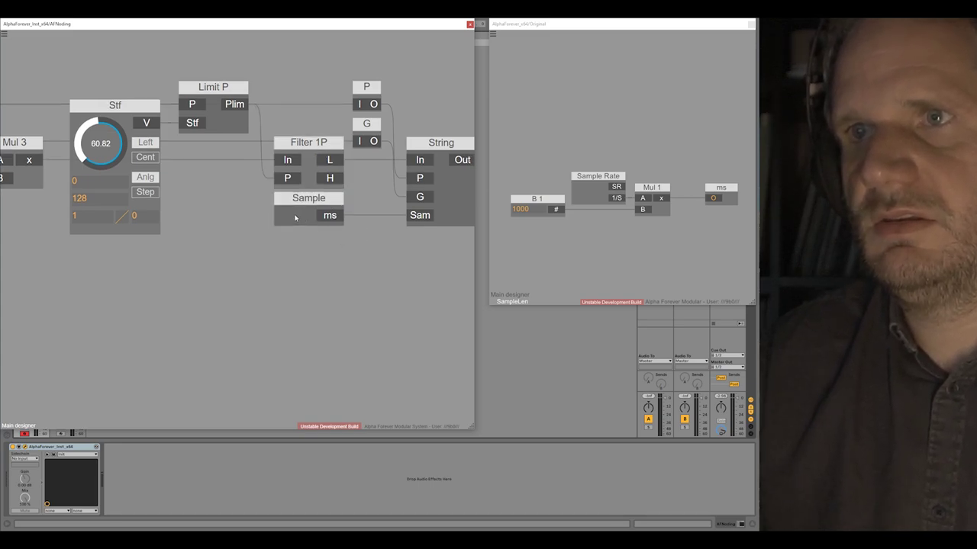
{"action": "double_click", "coordinate": [296, 217]}
{"action": "double_click", "coordinate": [452, 110]}
{"action": "type", "text": "Sam"}
{"action": "key", "text": "Return"}
{"action": "double_click", "coordinate": [382, 91]}
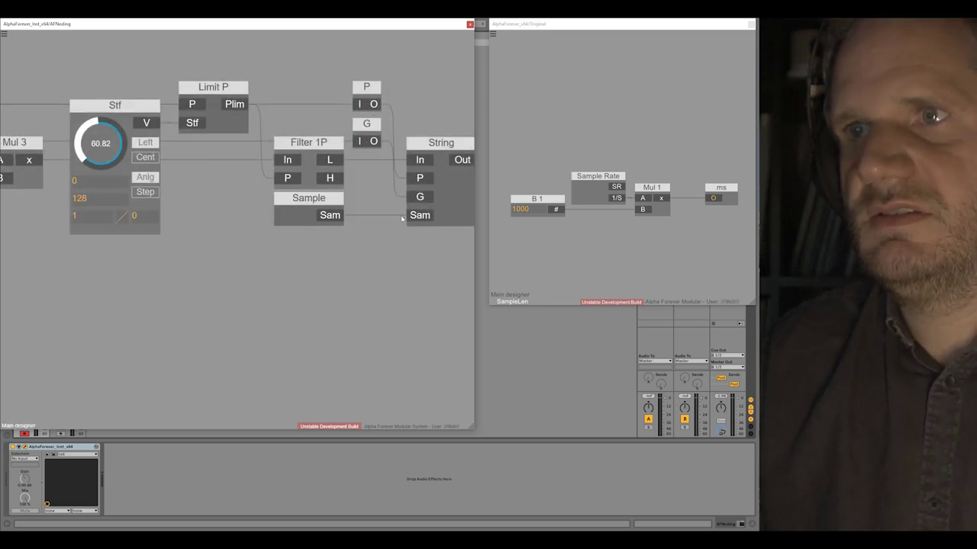
- Return the original patch to its main designer and examine how its String modules are stacked and wired
{"action": "scroll", "coordinate": [358, 294], "scroll_direction": "down", "scroll_amount": 3}
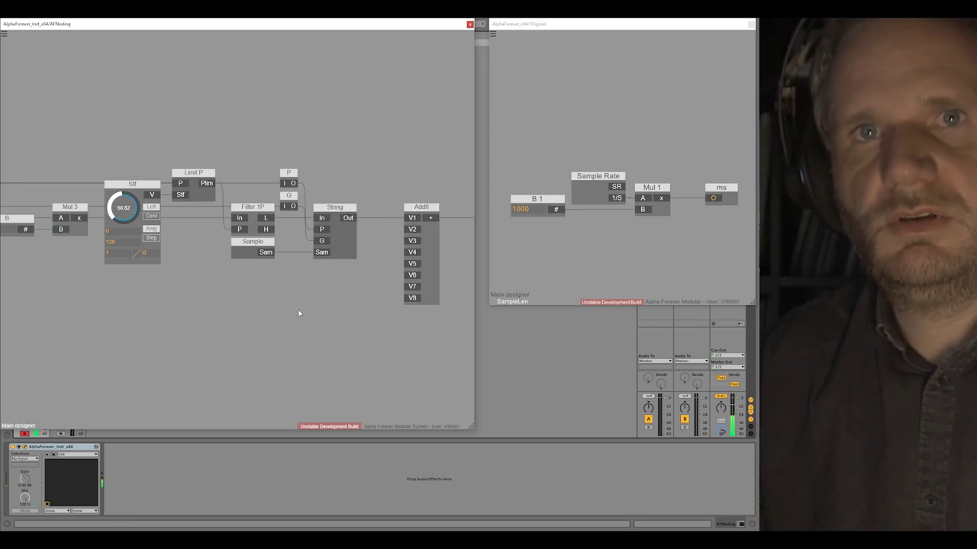
{"action": "scroll", "coordinate": [299, 290], "scroll_direction": "down", "scroll_amount": 3}
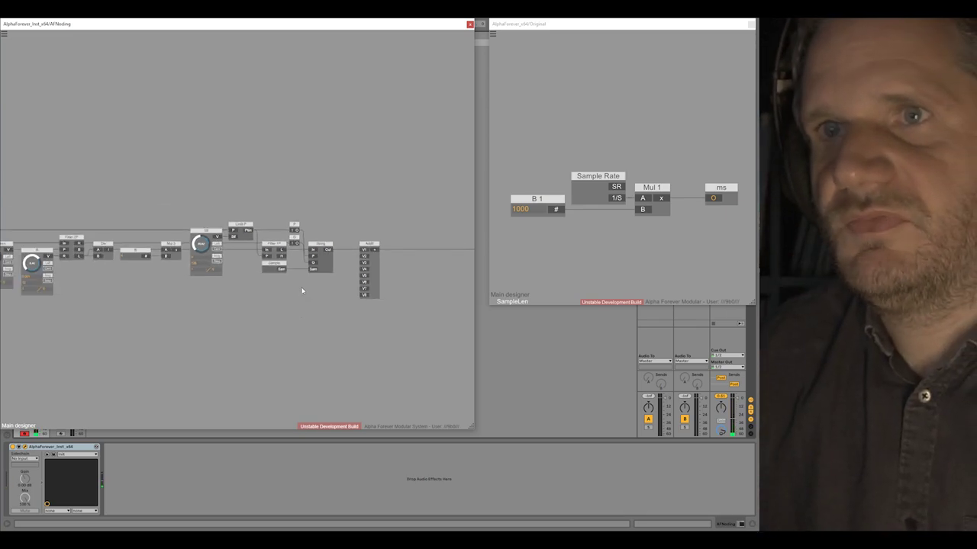
{"action": "left_click", "coordinate": [327, 269]}
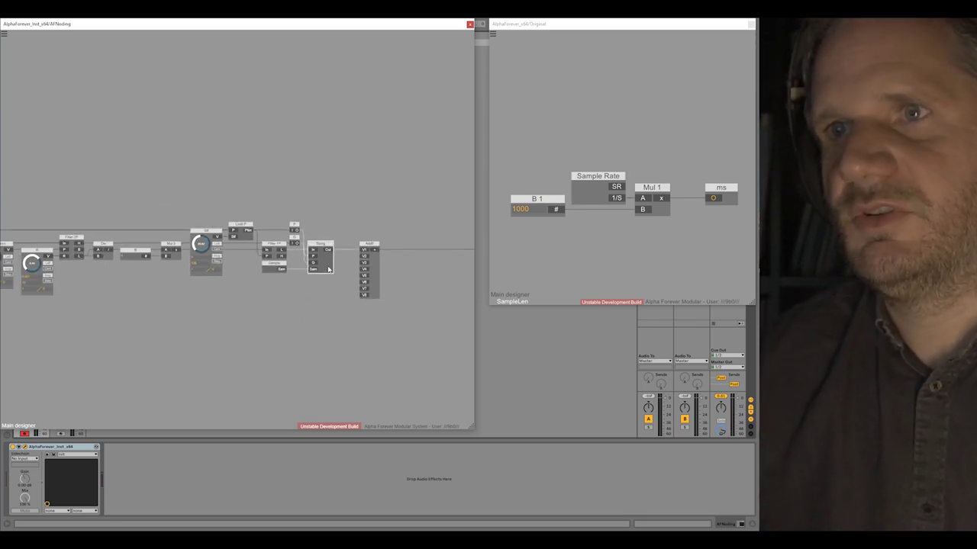
{"action": "double_click", "coordinate": [588, 243]}
{"action": "left_click_drag", "start_coordinate": [647, 201], "coordinate": [662, 213]}
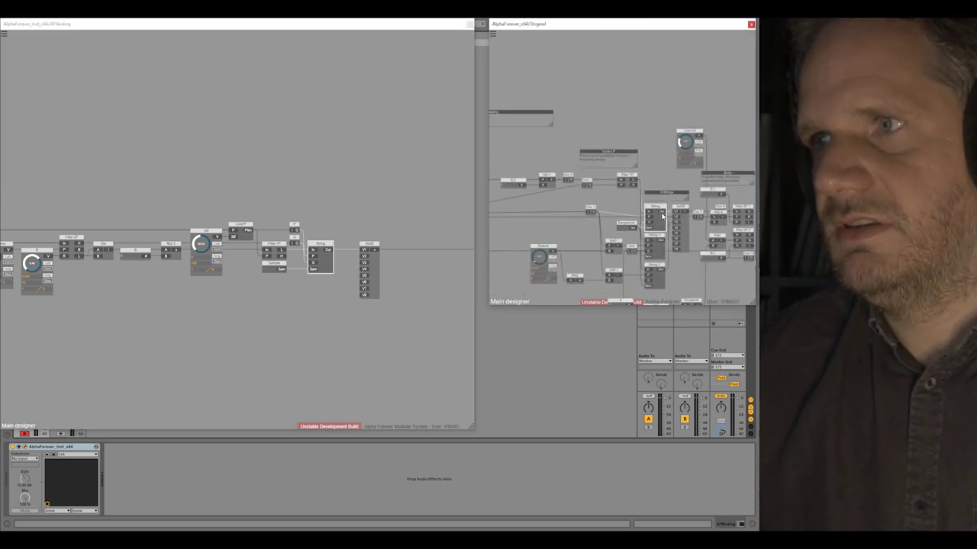
{"action": "left_click", "coordinate": [354, 326]}
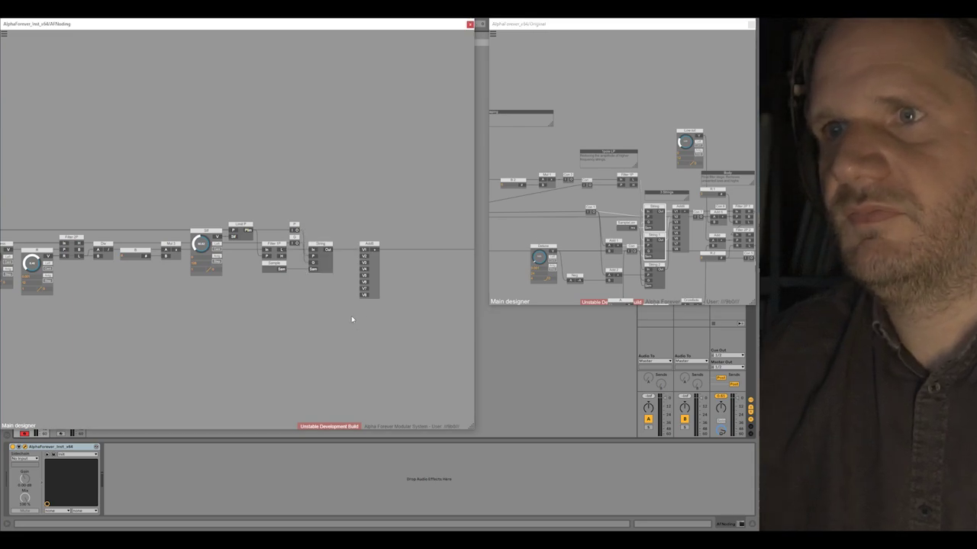
- Duplicate String twice below itself, connect the copies' outputs to Add8's V2 and V3, and move Add8 closer to the strings
{"action": "left_click", "coordinate": [329, 267]}
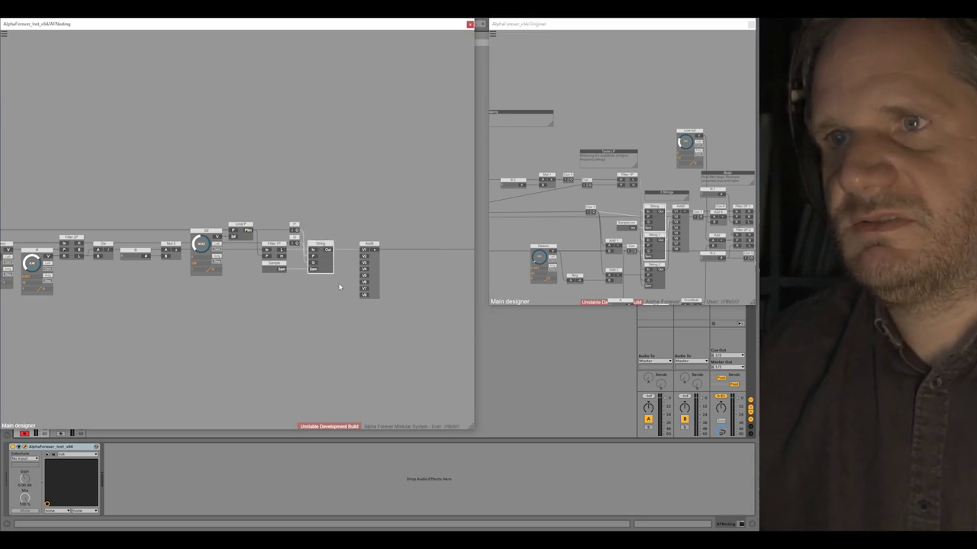
{"action": "key", "text": "ctrl+v"}
{"action": "left_click_drag", "start_coordinate": [341, 282], "coordinate": [364, 259]}
{"action": "key", "text": "ctrl+v"}
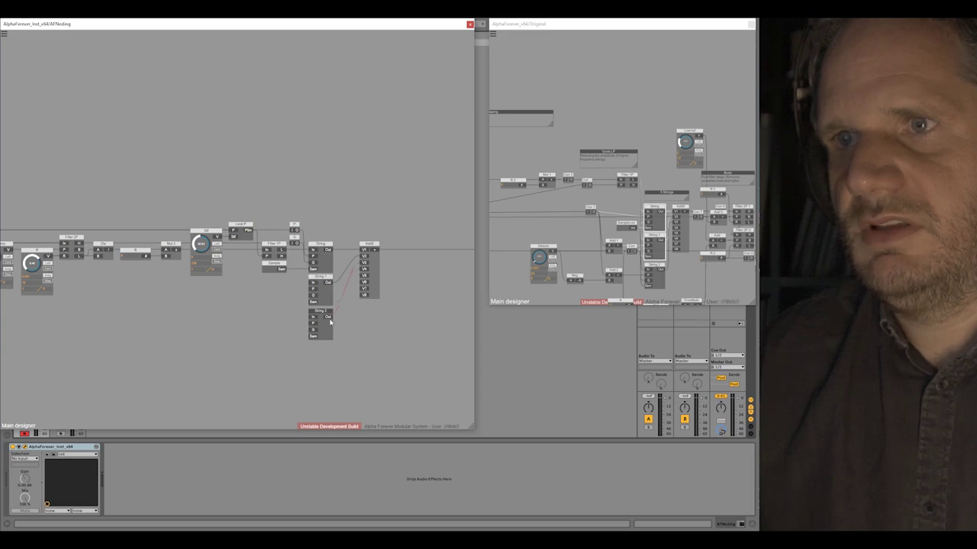
{"action": "left_click_drag", "start_coordinate": [331, 321], "coordinate": [330, 317]}
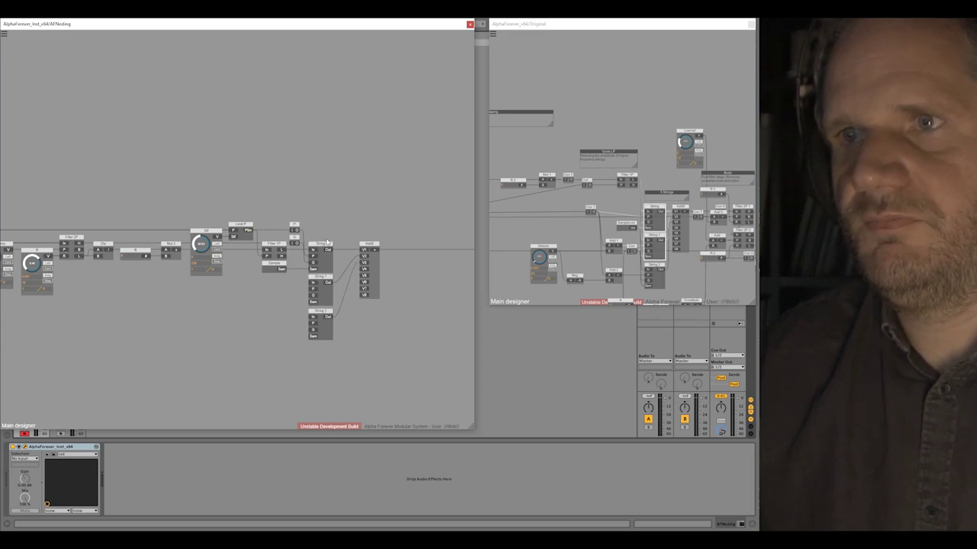
{"action": "left_click_drag", "start_coordinate": [370, 249], "coordinate": [353, 248]}
- Insert a Con on String's In cable below G, and connect it and G to the In and G inputs of String 1 and String 2
{"action": "scroll", "coordinate": [272, 293], "scroll_direction": "up", "scroll_amount": 2}
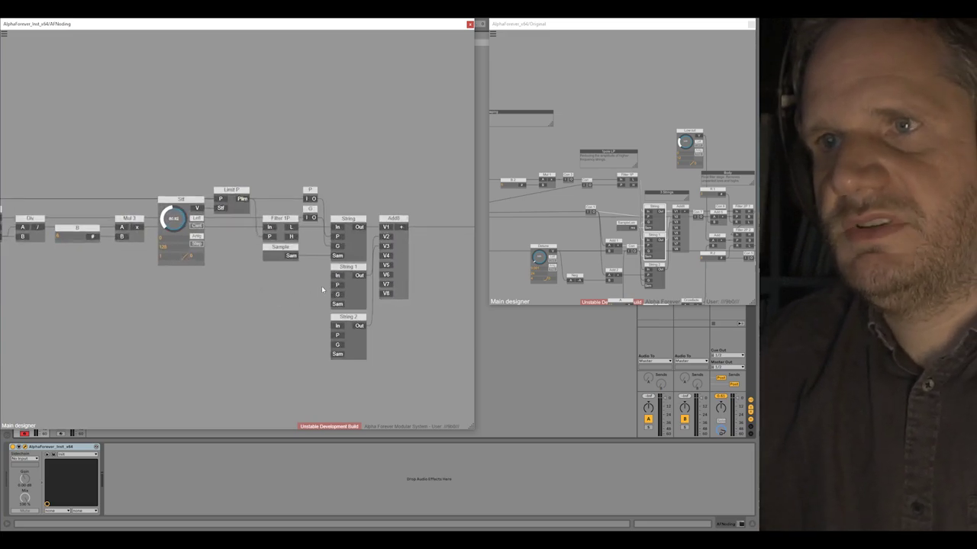
{"action": "right_click", "coordinate": [333, 229]}
{"action": "mouse_move", "coordinate": [367, 252]}
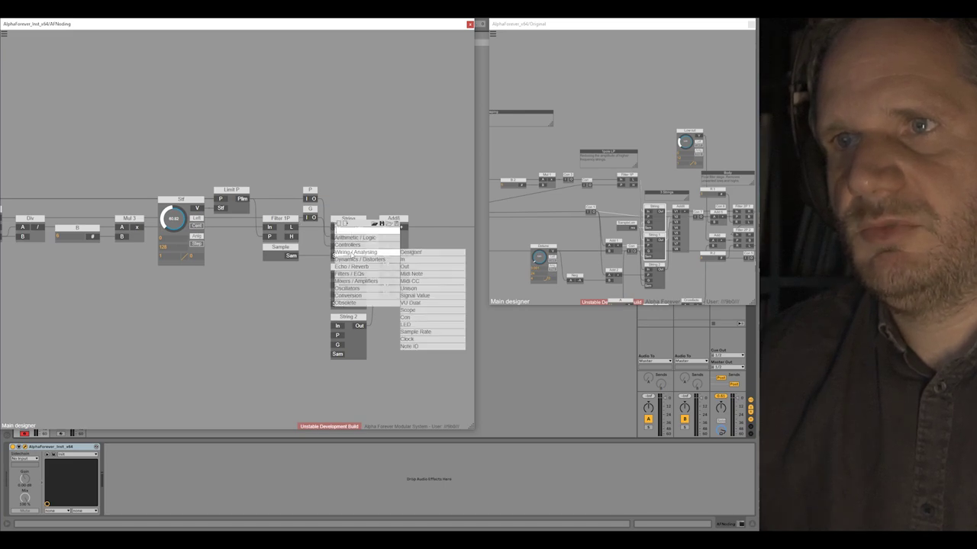
{"action": "left_click", "coordinate": [423, 316]}
{"action": "key", "text": "a"}
{"action": "left_click", "coordinate": [336, 197]}
{"action": "left_click", "coordinate": [309, 211]}
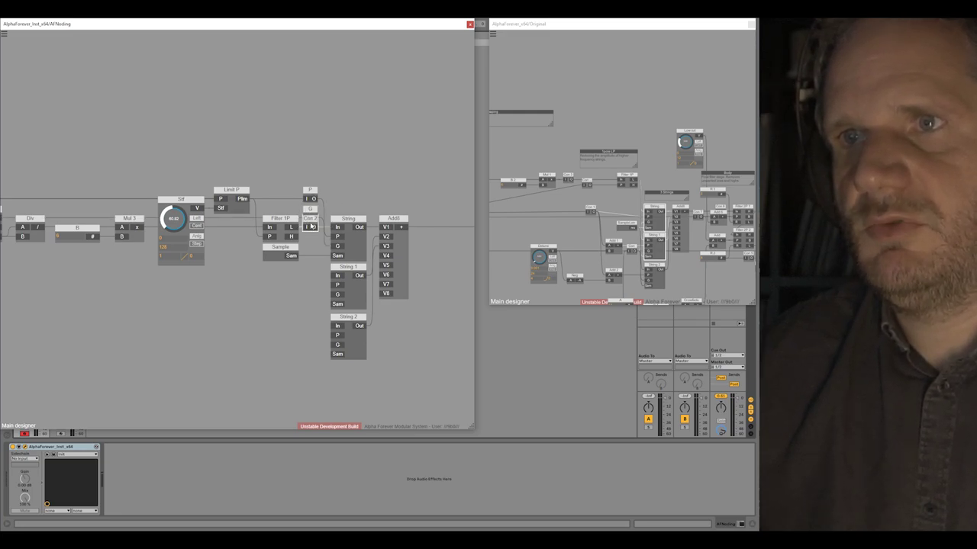
{"action": "left_click_drag", "start_coordinate": [313, 228], "coordinate": [331, 327]}
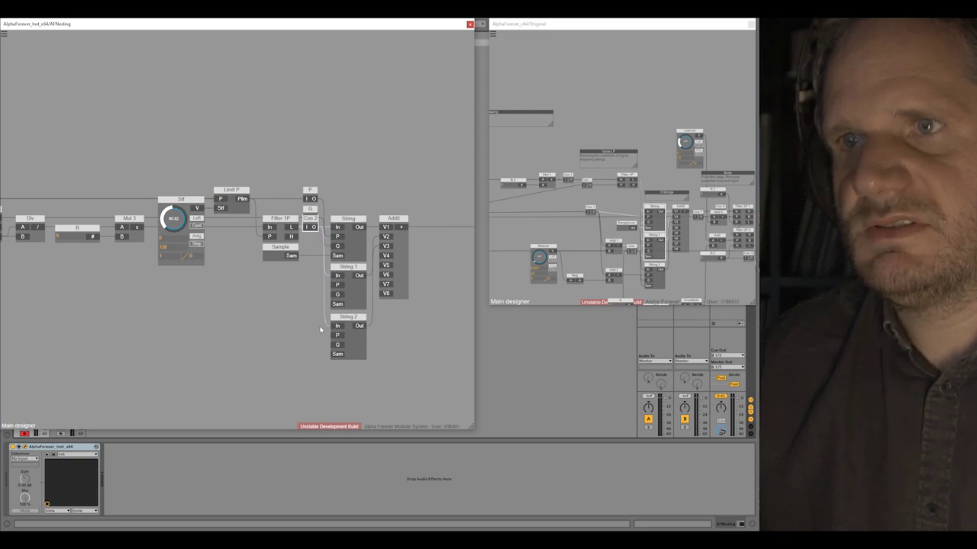
{"action": "left_click", "coordinate": [311, 210]}
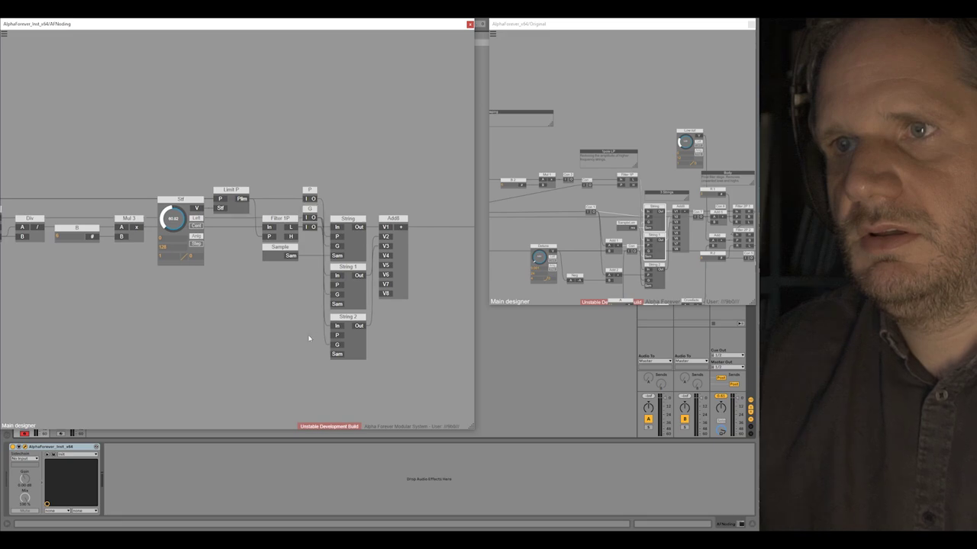
- Insert an Add module ahead of String 1
{"action": "right_click", "coordinate": [334, 281]}
{"action": "type", "text": "add"}
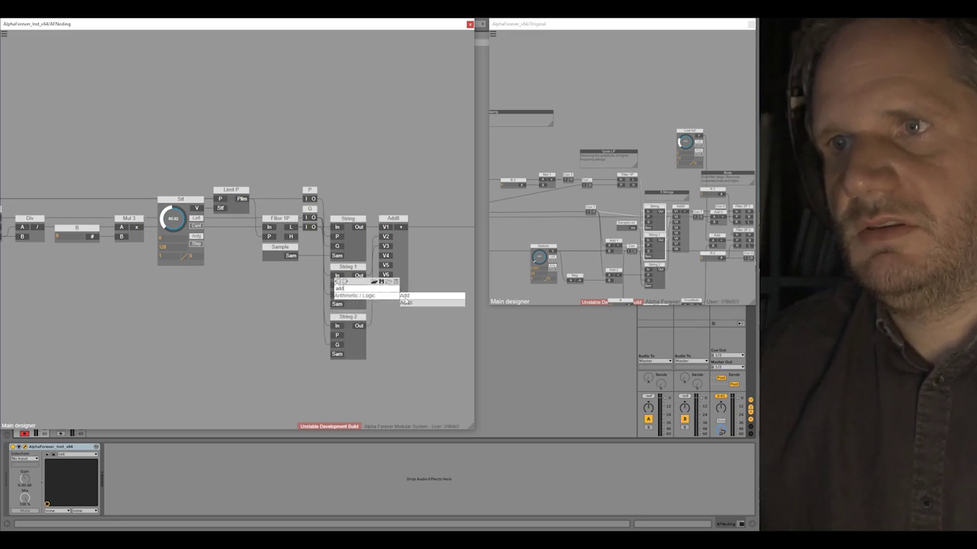
- Attach an Add module to the P input of String 1 and a Sub module to the P input of String 2
{"action": "key", "text": "Return"}
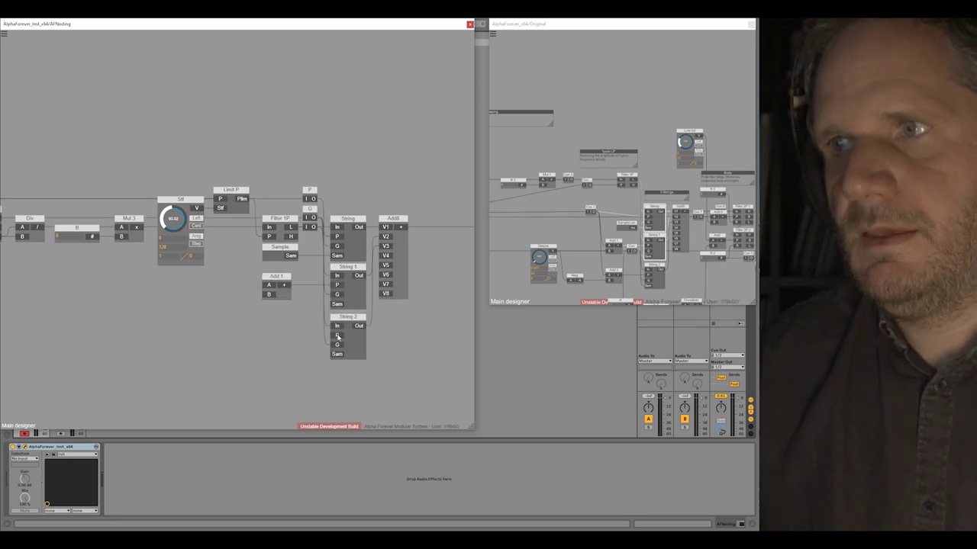
{"action": "right_click", "coordinate": [338, 336]}
{"action": "type", "text": "add"}
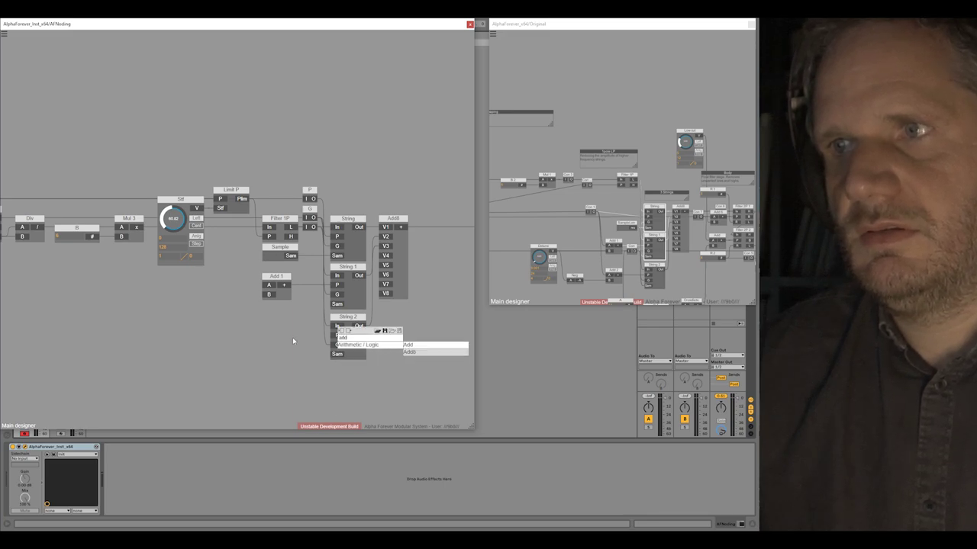
{"action": "key", "text": "Escape"}
{"action": "right_click", "coordinate": [339, 338]}
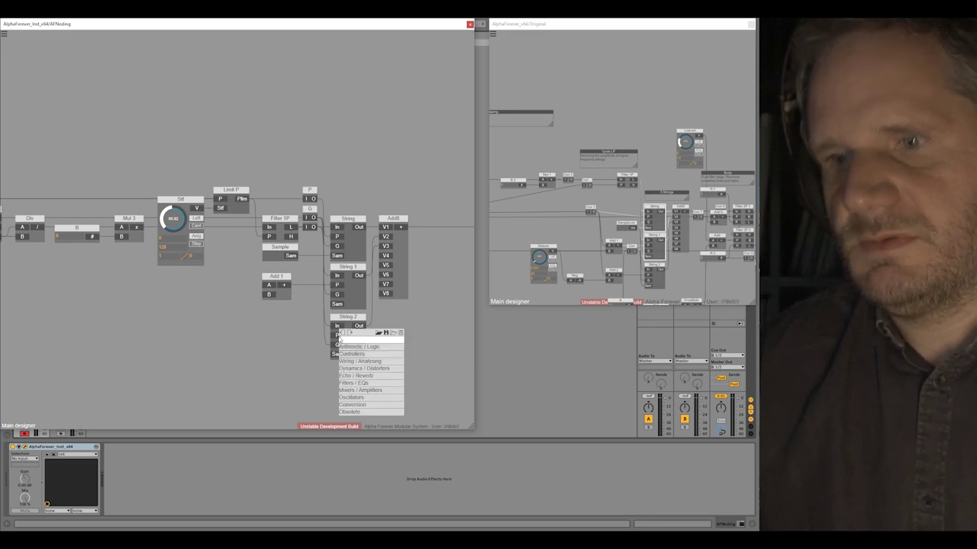
{"action": "type", "text": "sub"}
{"action": "left_click", "coordinate": [409, 347]}
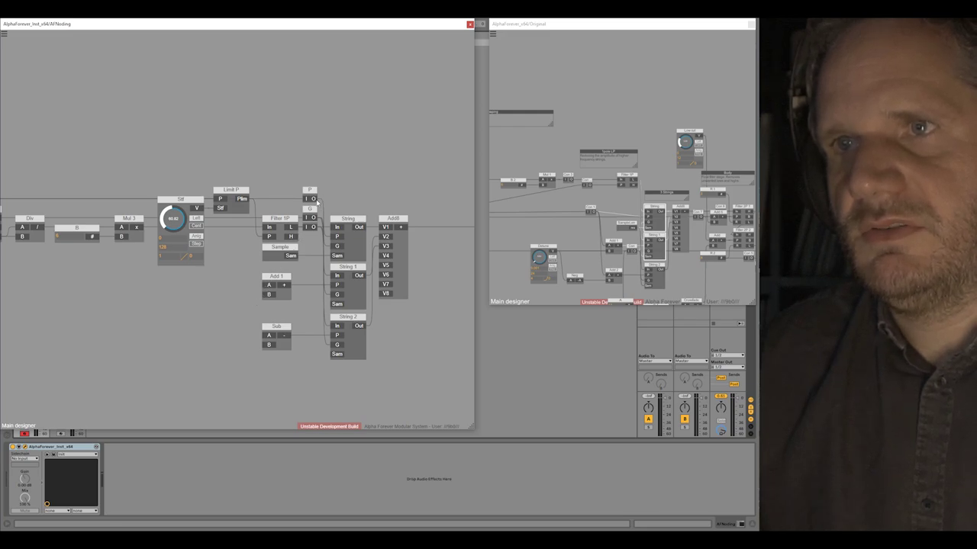
- Insert a Con module ahead of Add 1's A input and wire its output to Sub's A input as well
{"action": "right_click", "coordinate": [266, 288]}
{"action": "mouse_move", "coordinate": [290, 310]}
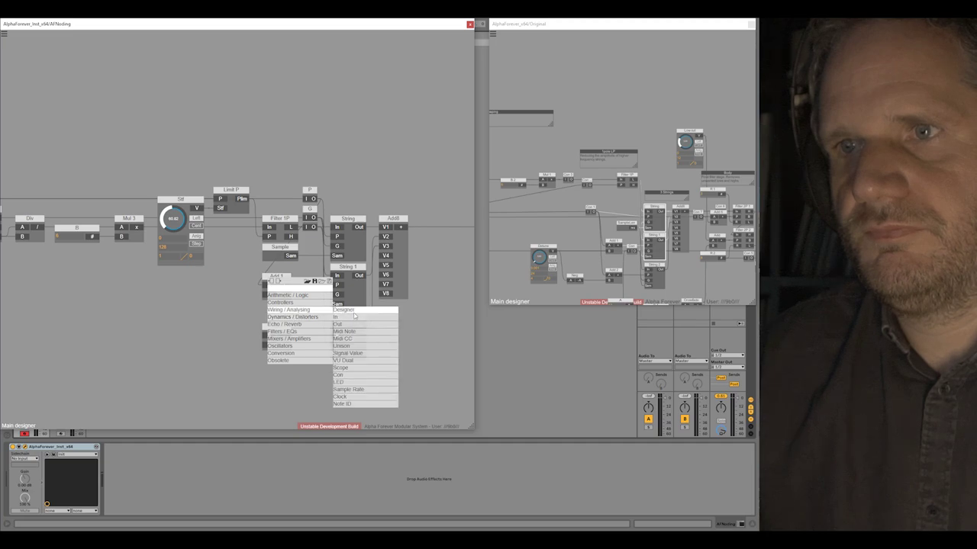
{"action": "left_click", "coordinate": [342, 374]}
{"action": "left_click_drag", "start_coordinate": [216, 282], "coordinate": [246, 286]}
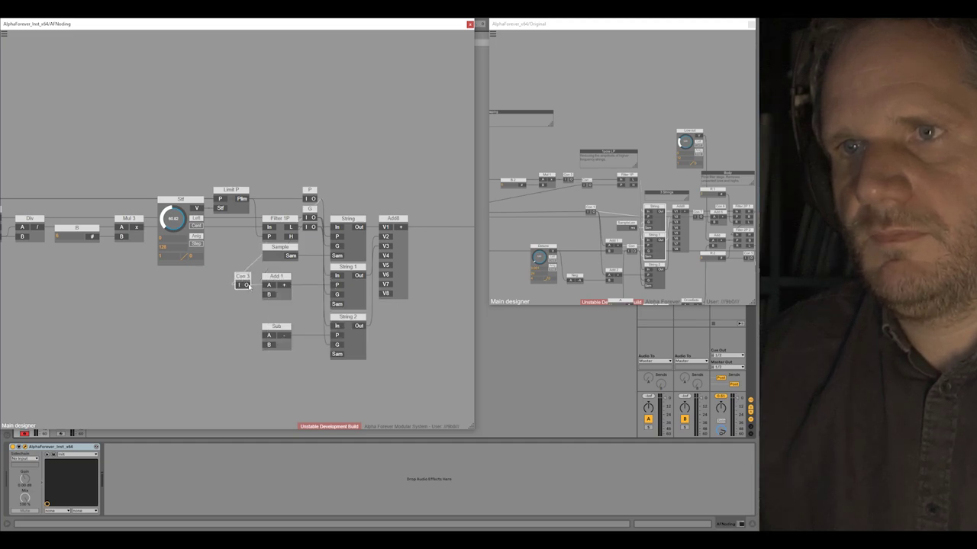
{"action": "left_click_drag", "start_coordinate": [266, 337], "coordinate": [268, 336]}
{"action": "left_click", "coordinate": [232, 321]}
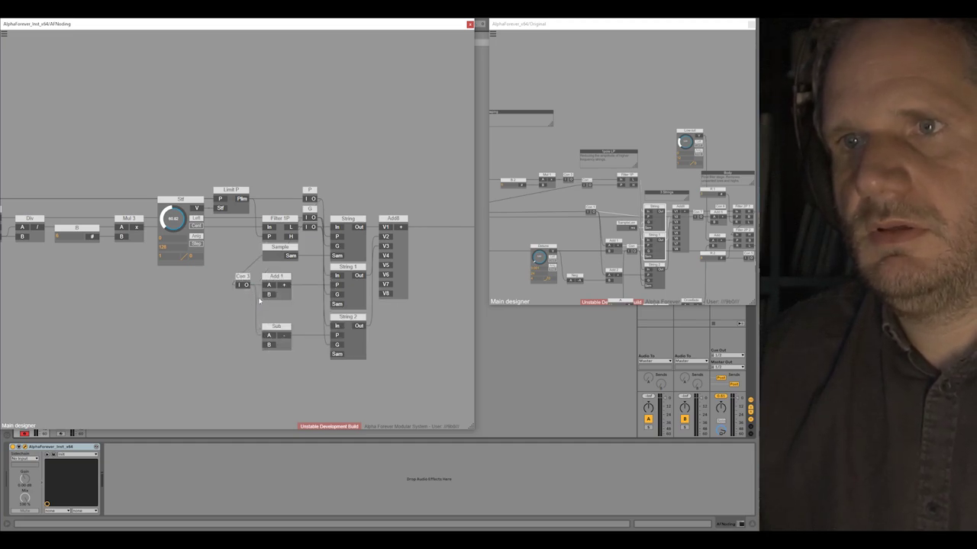
- Create a knob on Add 1's B input, rename it Detune, and wire it to Sub's B input too
{"action": "double_click", "coordinate": [268, 296]}
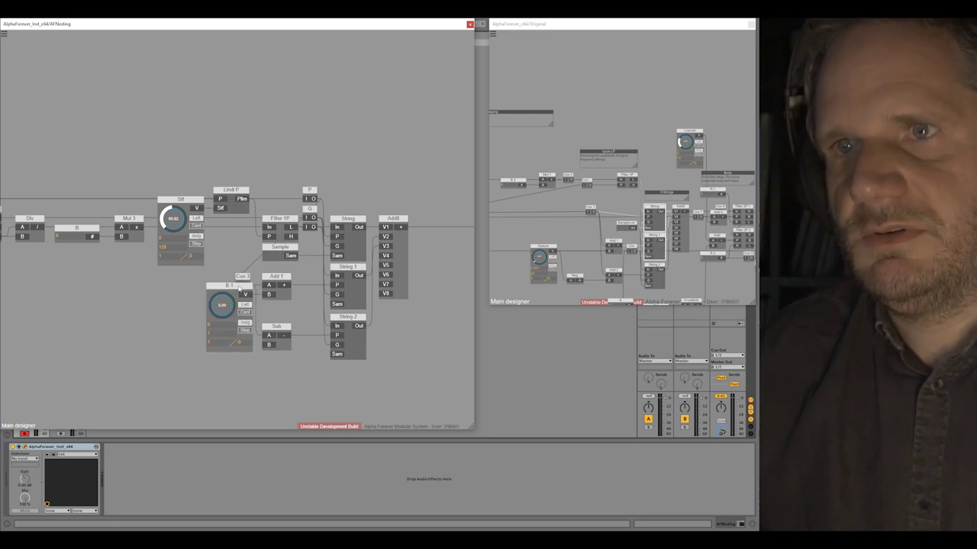
{"action": "left_click_drag", "start_coordinate": [242, 286], "coordinate": [213, 286]}
{"action": "double_click", "coordinate": [212, 286]}
{"action": "type", "text": "Detune"}
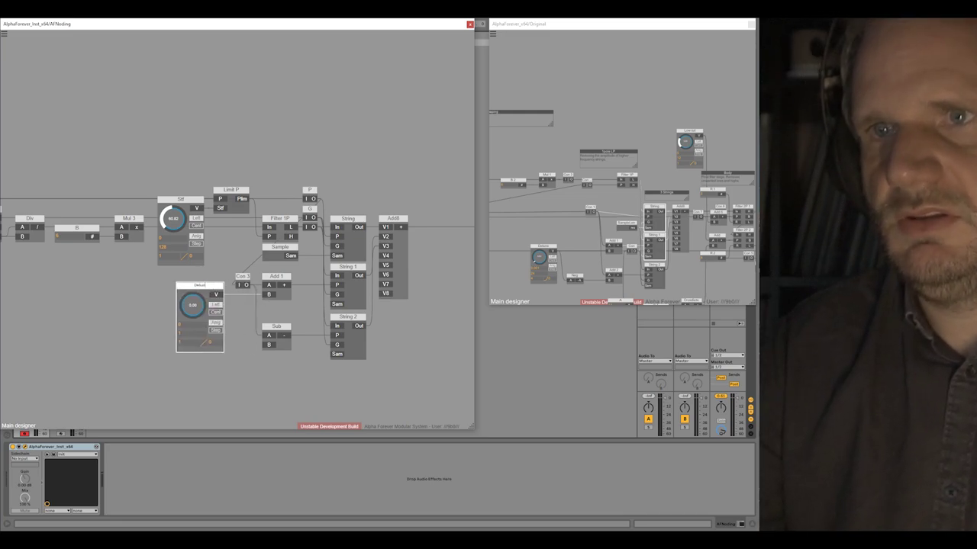
{"action": "left_click", "coordinate": [220, 283]}
{"action": "left_click_drag", "start_coordinate": [250, 330], "coordinate": [266, 345]}
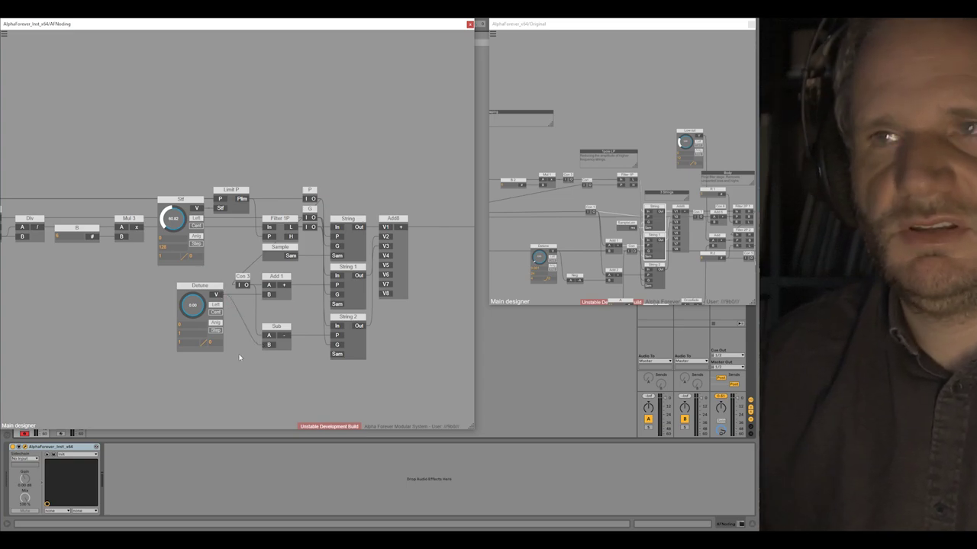
- Insert a Con module on the Sample module's output and wire it to the Sam inputs of String 1 and String 2
{"action": "right_click", "coordinate": [292, 256]}
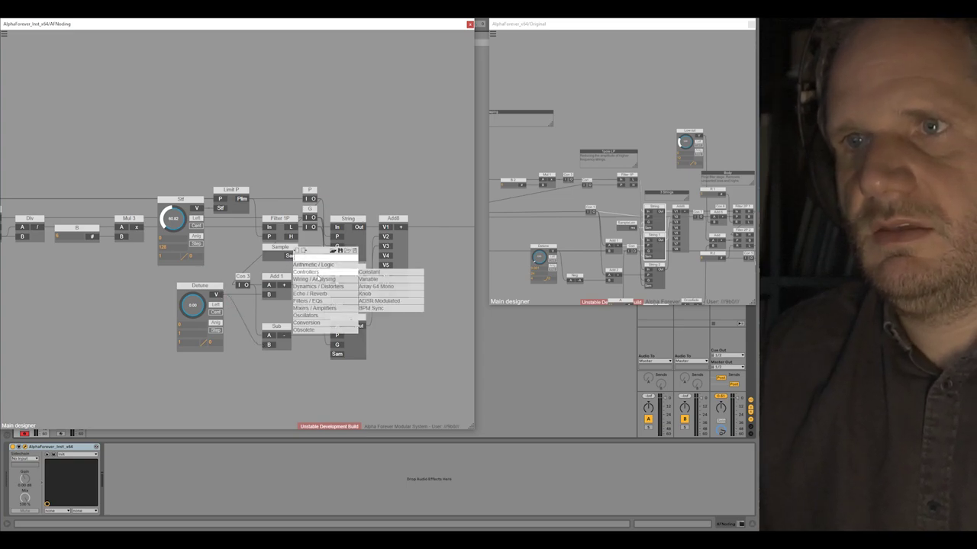
{"action": "left_click", "coordinate": [340, 261]}
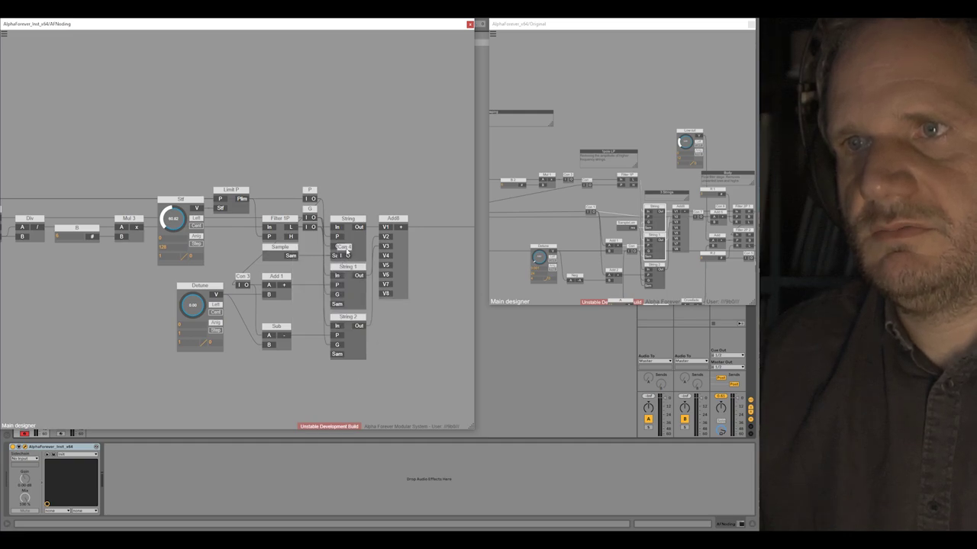
{"action": "left_click_drag", "start_coordinate": [344, 257], "coordinate": [333, 308]}
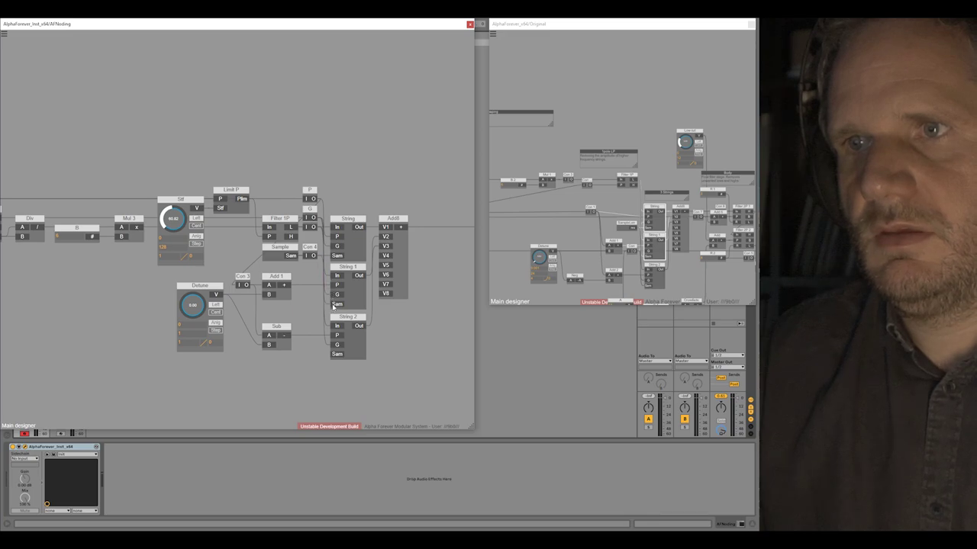
{"action": "left_click_drag", "start_coordinate": [322, 349], "coordinate": [334, 354]}
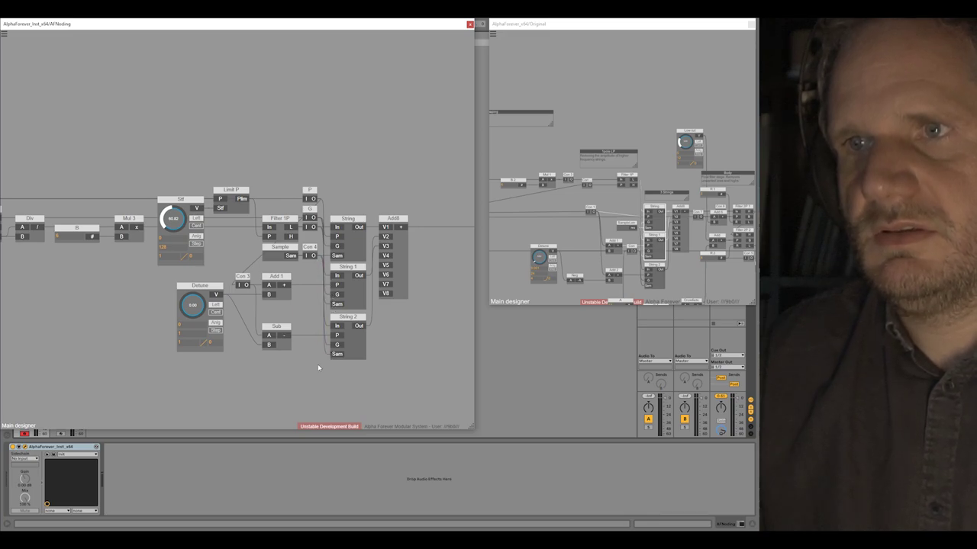
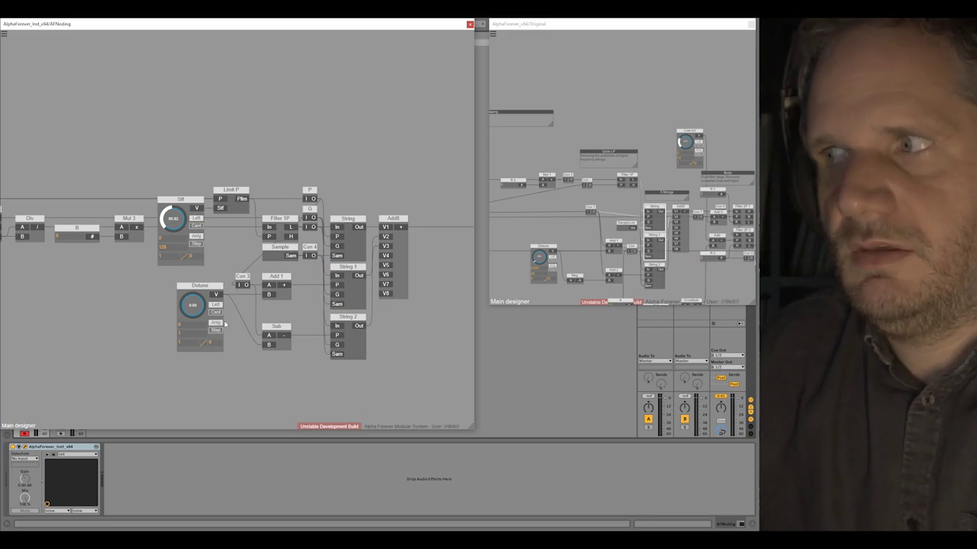
- Set the Detune knob's minimum to 0.001 and its maximum to 24
{"action": "left_click", "coordinate": [186, 325]}
{"action": "type", "text": "0.001"}
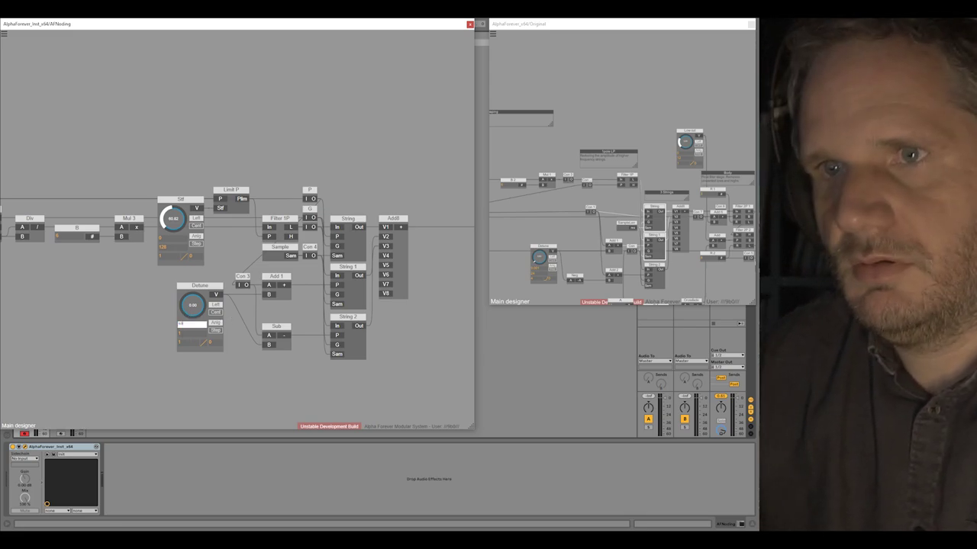
{"action": "key", "text": "Return"}
{"action": "left_click", "coordinate": [185, 333]}
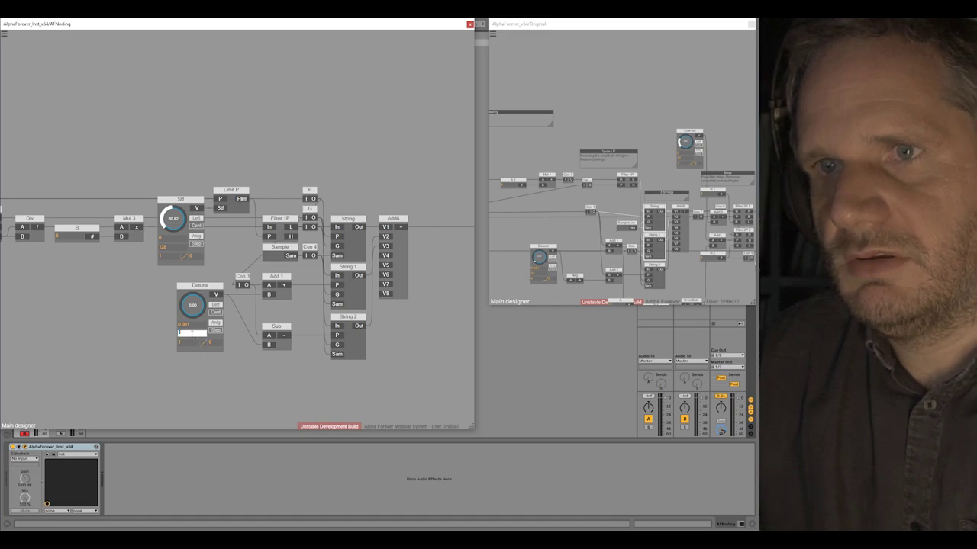
{"action": "type", "text": "2424"}
{"action": "key", "text": "Return"}
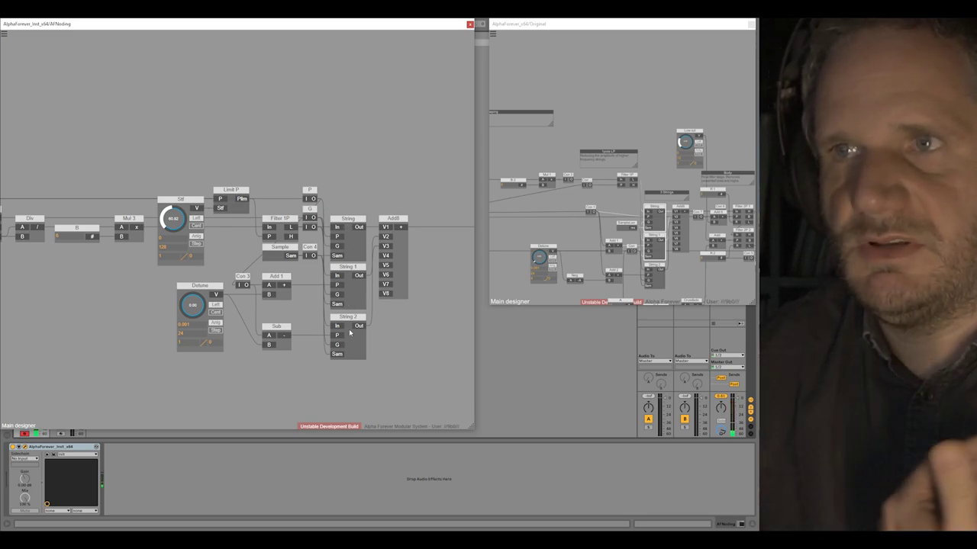
- Open the String 1 module in both the original patch and the rebuilt patch
{"action": "left_click_drag", "start_coordinate": [587, 258], "coordinate": [574, 226]}
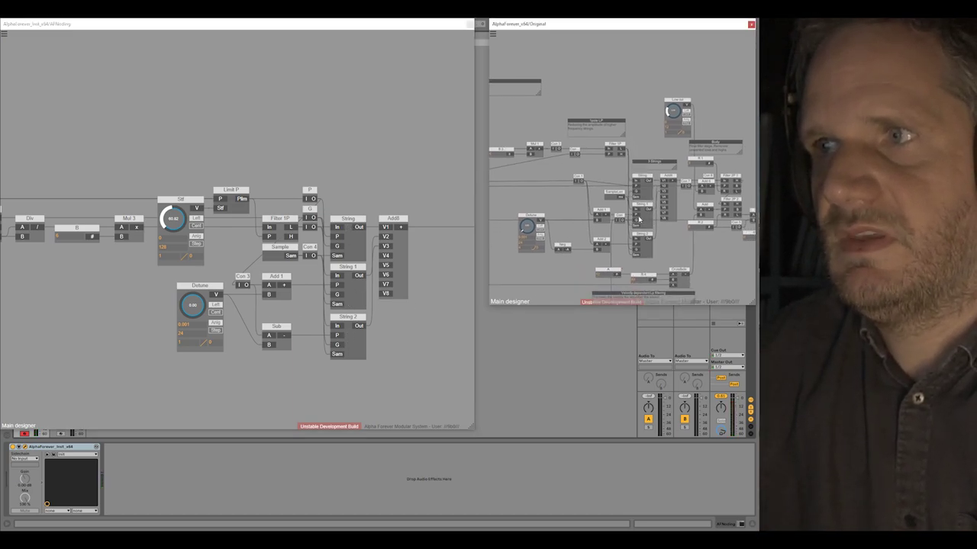
{"action": "double_click", "coordinate": [649, 221]}
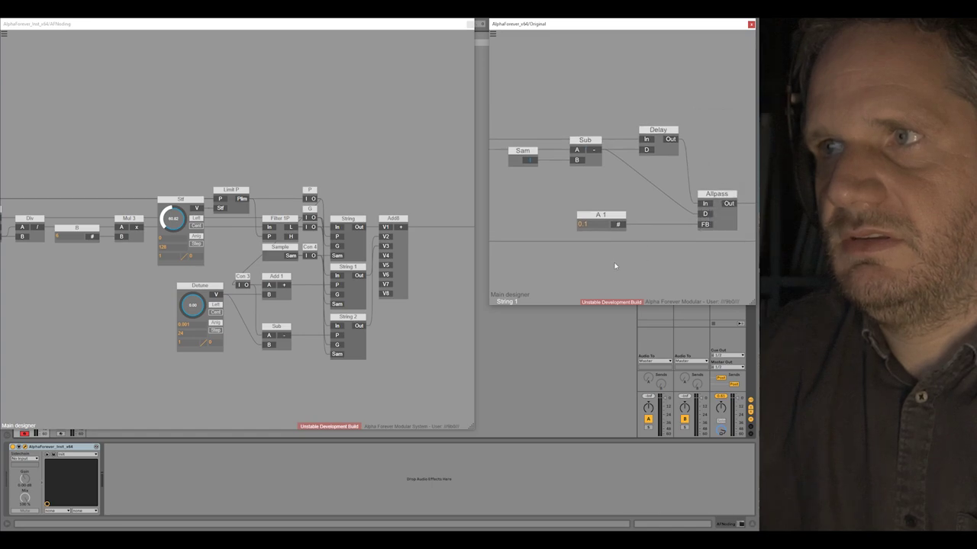
{"action": "scroll", "coordinate": [598, 263], "scroll_direction": "down", "scroll_amount": 3}
{"action": "left_click_drag", "start_coordinate": [582, 267], "coordinate": [657, 258]}
{"action": "double_click", "coordinate": [348, 268]}
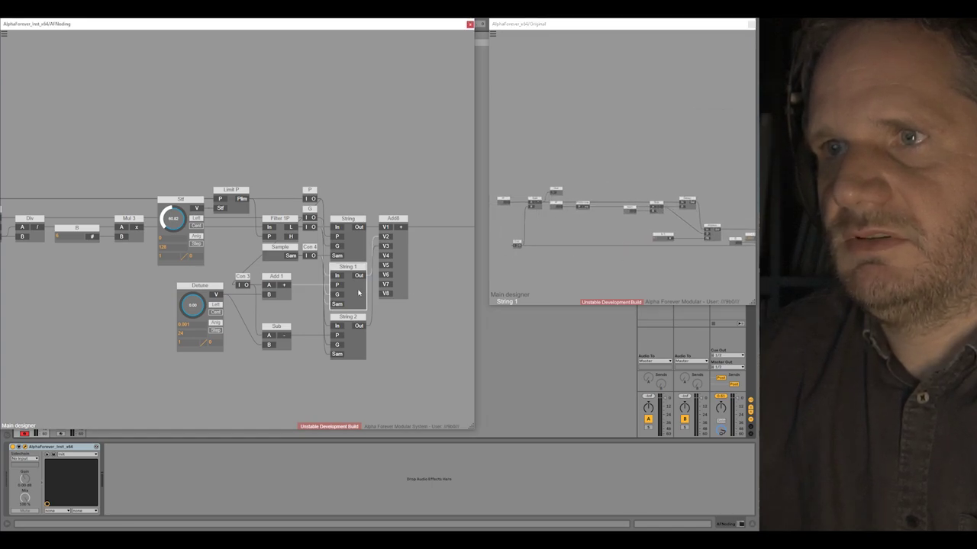
{"action": "left_click_drag", "start_coordinate": [208, 290], "coordinate": [267, 295]}
{"action": "scroll", "coordinate": [286, 264], "scroll_direction": "up", "scroll_amount": 5}
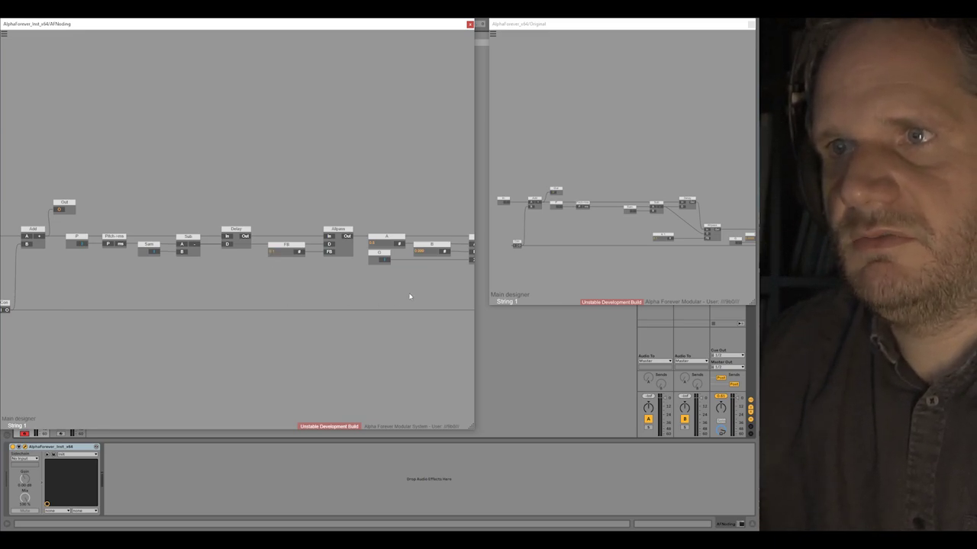
- Compare the String 1 chains of both patches from the Allpass through the Crossfade and envelope follower to Filter 1P
{"action": "left_click_drag", "start_coordinate": [410, 297], "coordinate": [239, 302]}
{"action": "left_click_drag", "start_coordinate": [638, 279], "coordinate": [510, 279]}
{"action": "scroll", "coordinate": [595, 280], "scroll_direction": "up", "scroll_amount": 3}
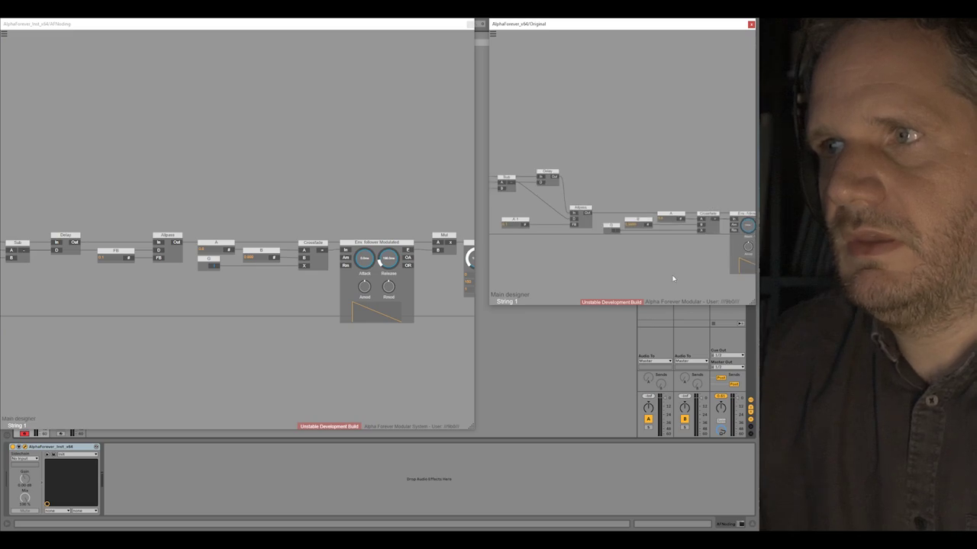
{"action": "scroll", "coordinate": [588, 235], "scroll_direction": "up", "scroll_amount": 3}
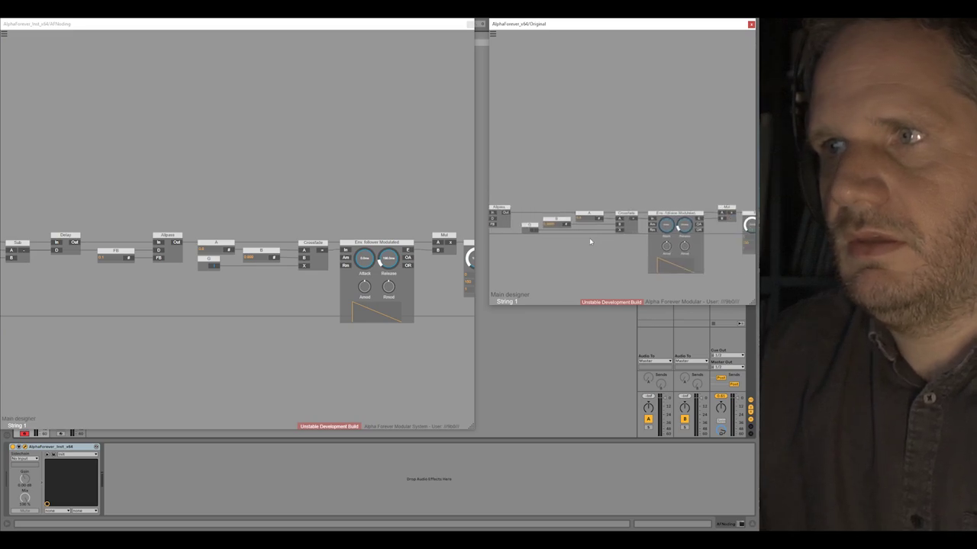
{"action": "double_click", "coordinate": [254, 258]}
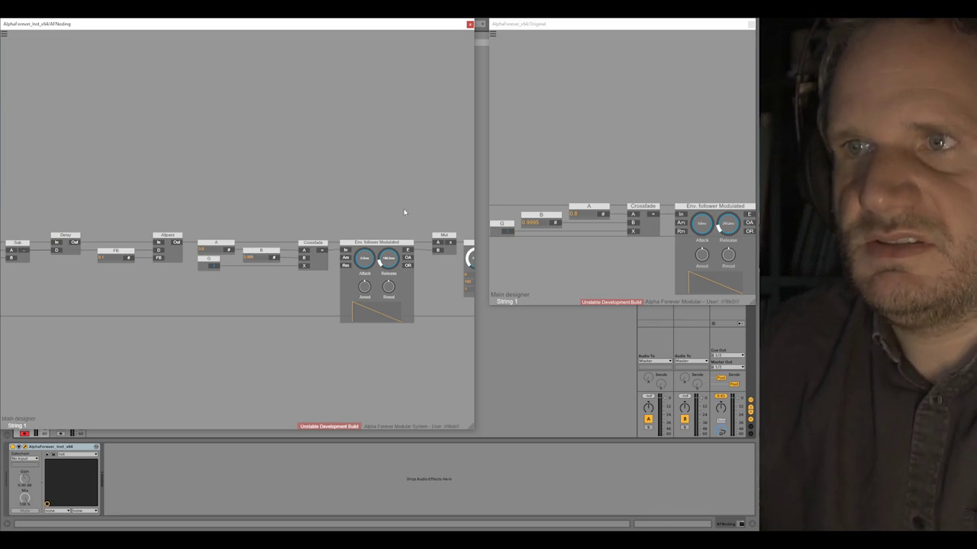
{"action": "left_click_drag", "start_coordinate": [403, 213], "coordinate": [279, 212]}
{"action": "left_click", "coordinate": [637, 261]}
{"action": "left_click_drag", "start_coordinate": [637, 265], "coordinate": [486, 255]}
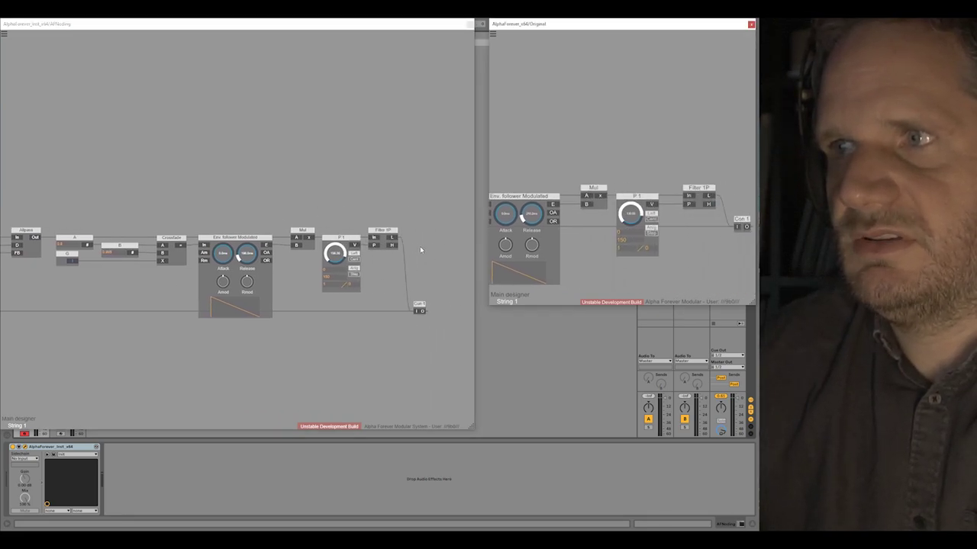
{"action": "scroll", "coordinate": [373, 174], "scroll_direction": "up", "scroll_amount": 2}
- Lower the P 1 knob slightly in the rebuilt String 1 and return both patches to the main designer
{"action": "left_click_drag", "start_coordinate": [327, 281], "coordinate": [328, 287]}
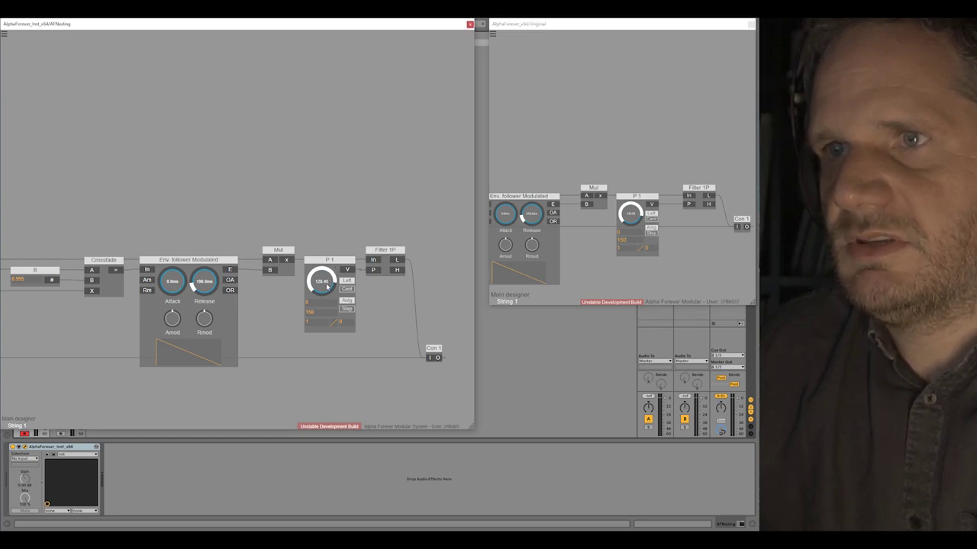
{"action": "double_click", "coordinate": [347, 218]}
{"action": "double_click", "coordinate": [581, 276]}
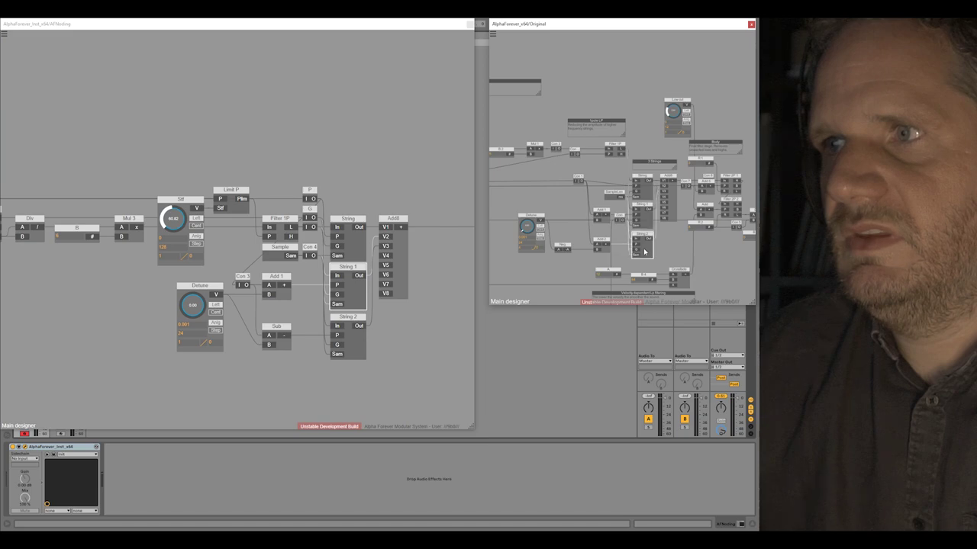
- Open the String 2 module in both patches to compare their delay and allpass chains
{"action": "double_click", "coordinate": [644, 252]}
{"action": "left_click", "coordinate": [361, 346]}
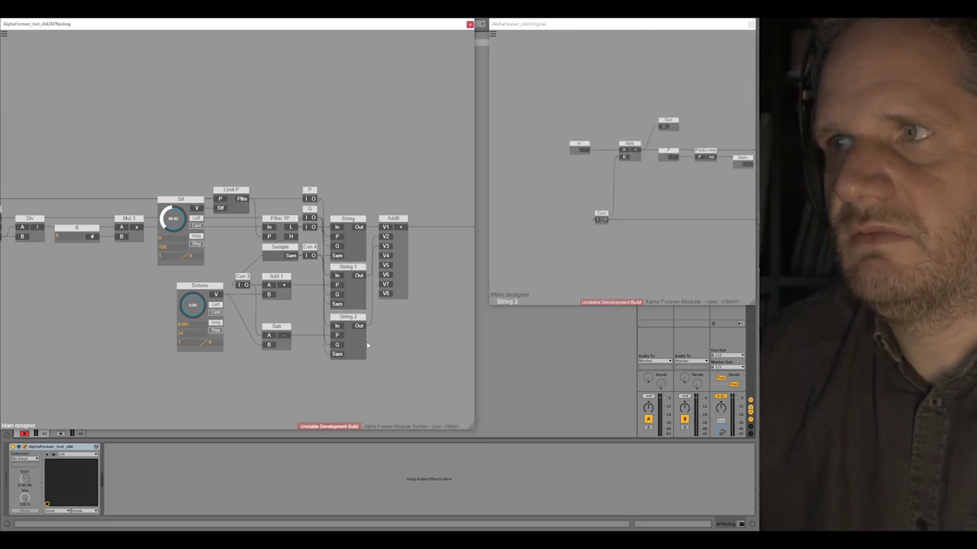
{"action": "double_click", "coordinate": [362, 345]}
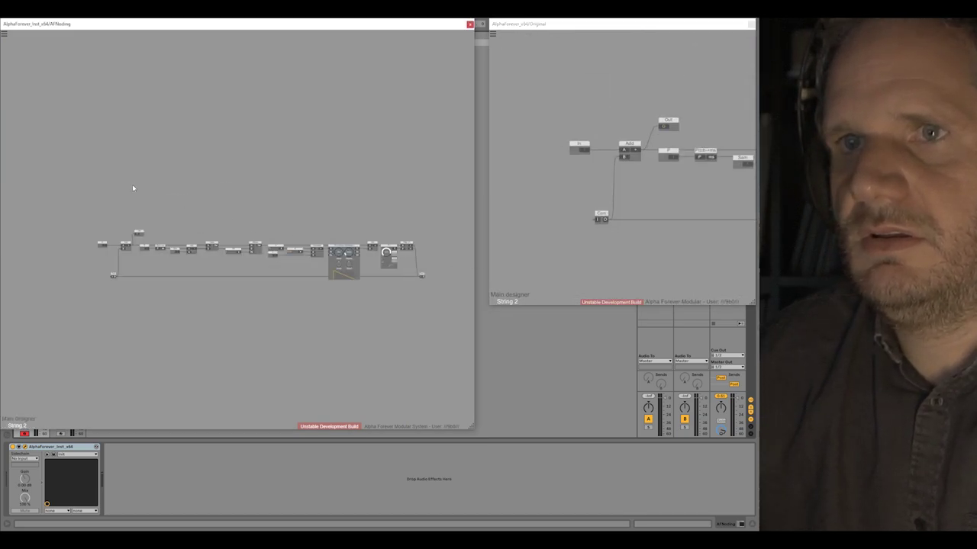
{"action": "scroll", "coordinate": [133, 186], "scroll_direction": "up", "scroll_amount": 7}
{"action": "left_click_drag", "start_coordinate": [199, 292], "coordinate": [242, 115]}
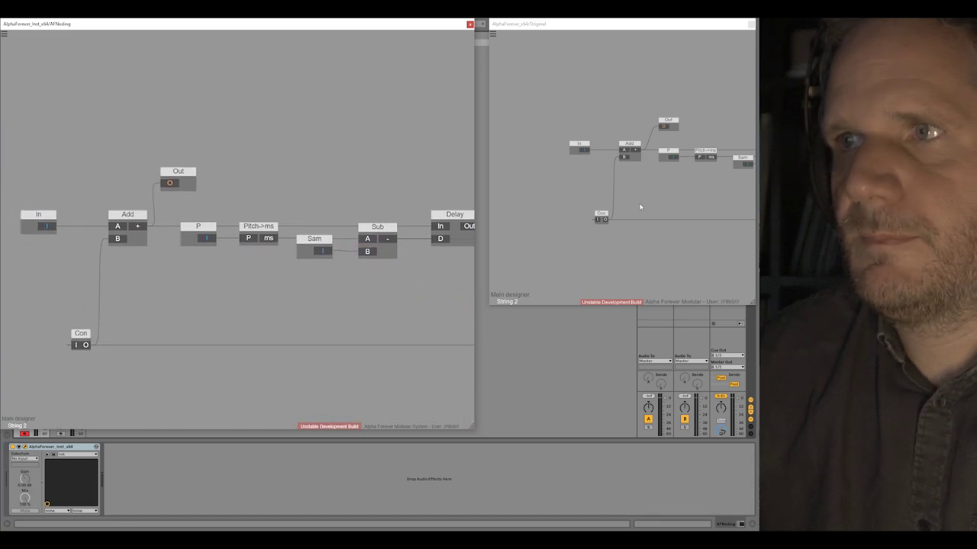
{"action": "left_click_drag", "start_coordinate": [673, 202], "coordinate": [555, 229]}
{"action": "double_click", "coordinate": [545, 225]}
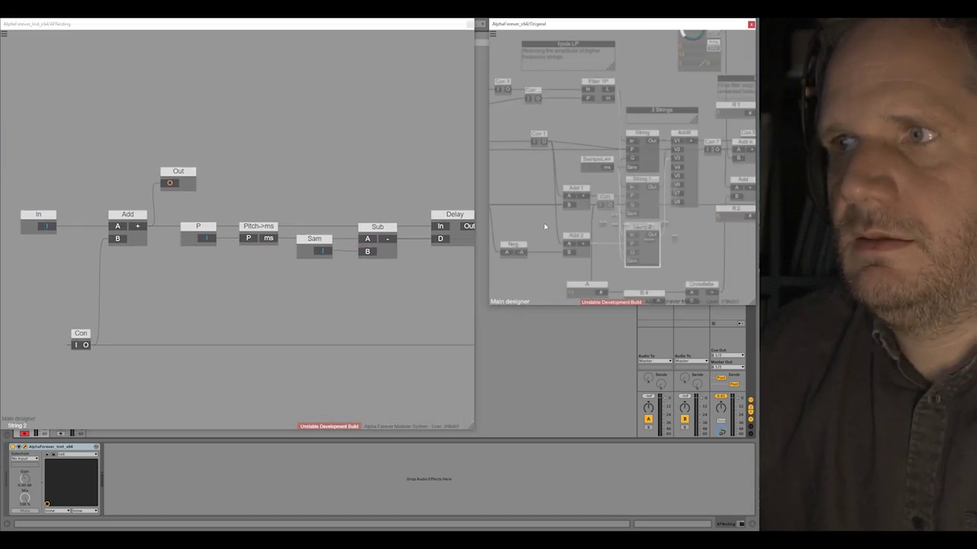
{"action": "double_click", "coordinate": [649, 251]}
- Set the FB constant feeding the Allpass in the rebuilt String 2 to 0.2 and return to the main designer
{"action": "left_click_drag", "start_coordinate": [416, 296], "coordinate": [247, 299]}
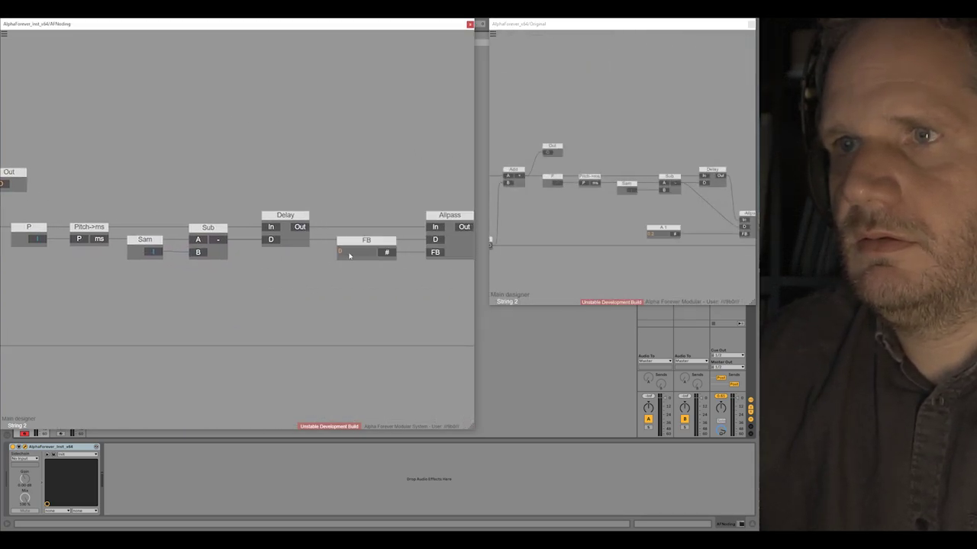
{"action": "double_click", "coordinate": [348, 254]}
{"action": "type", "text": "0.2"}
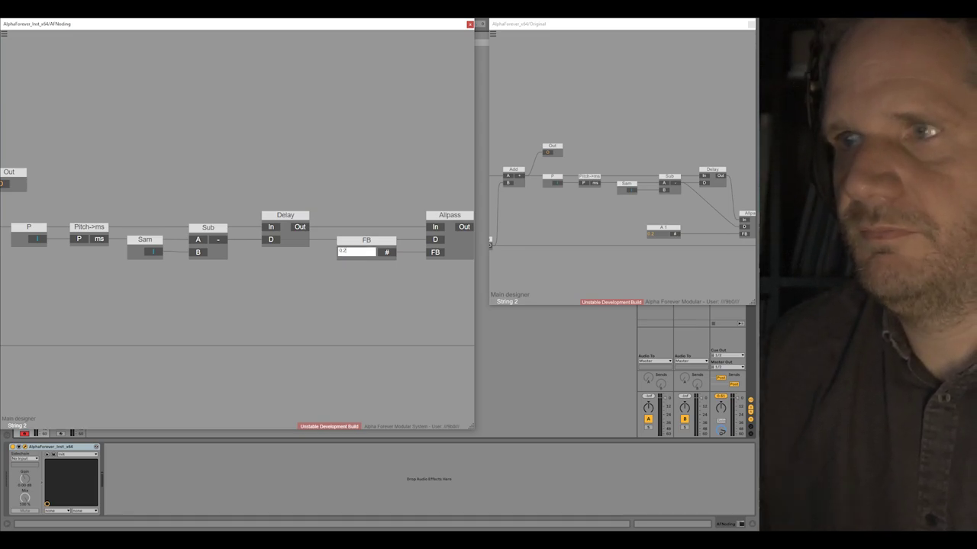
{"action": "key", "text": "Return"}
{"action": "double_click", "coordinate": [385, 309]}
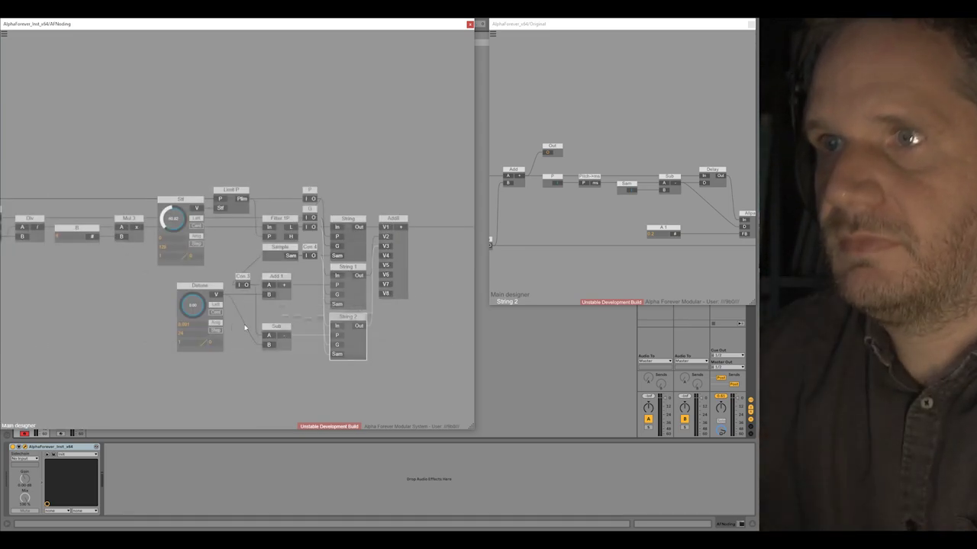
- Compare the String 2 chains of both patches and lower the P 1 knob in the rebuilt String 2 to about 124
{"action": "double_click", "coordinate": [362, 348]}
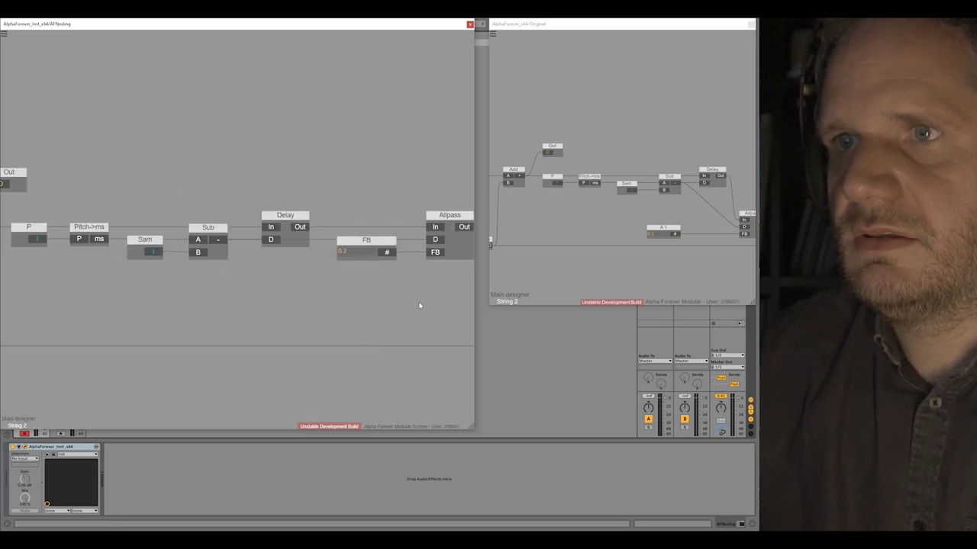
{"action": "left_click_drag", "start_coordinate": [615, 267], "coordinate": [517, 271]}
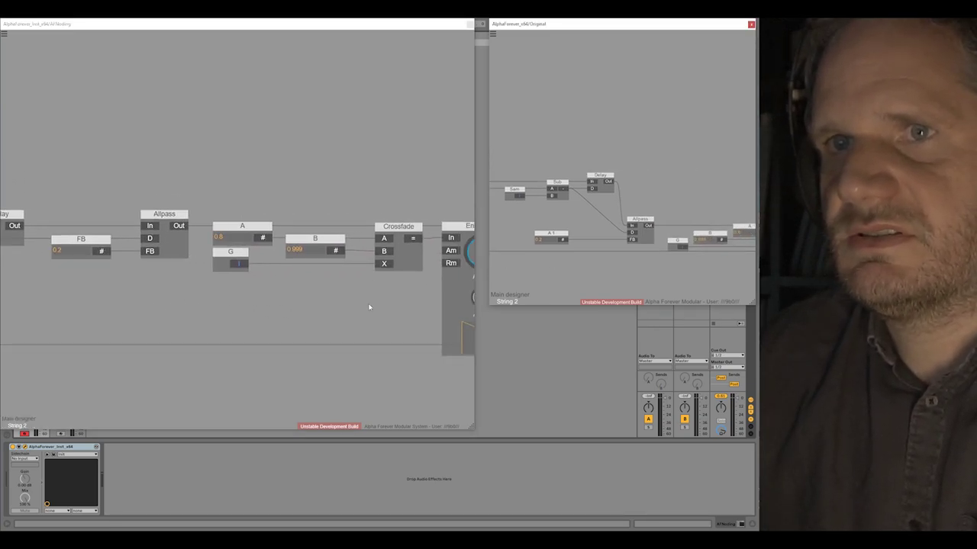
{"action": "left_click_drag", "start_coordinate": [681, 267], "coordinate": [583, 264]}
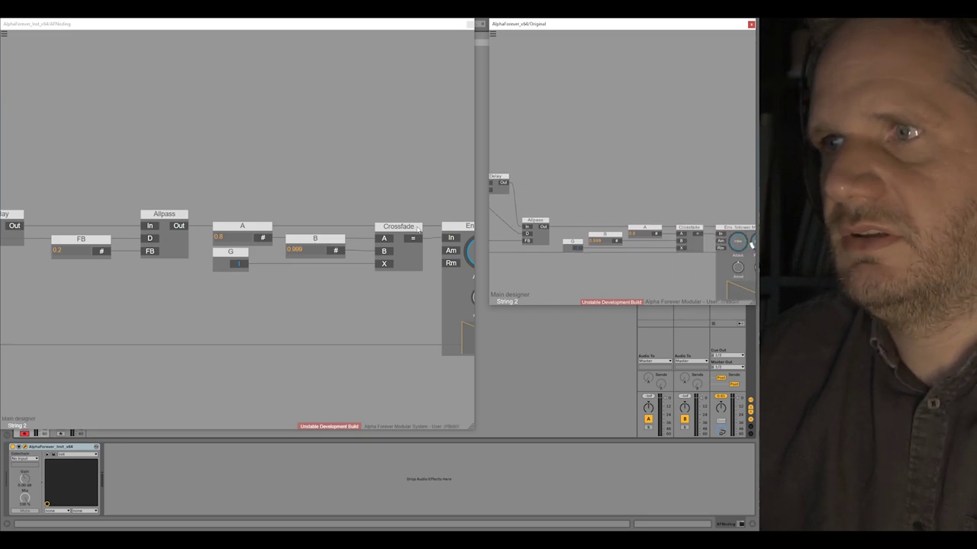
{"action": "left_click_drag", "start_coordinate": [652, 196], "coordinate": [509, 190]}
{"action": "left_click_drag", "start_coordinate": [422, 175], "coordinate": [191, 168]}
{"action": "left_click_drag", "start_coordinate": [437, 204], "coordinate": [297, 192]}
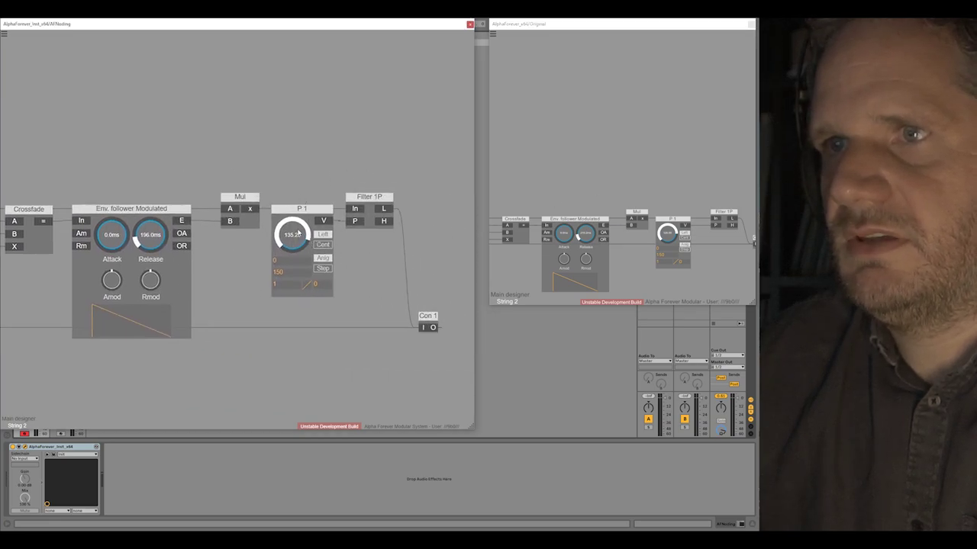
{"action": "left_click_drag", "start_coordinate": [295, 234], "coordinate": [297, 249]}
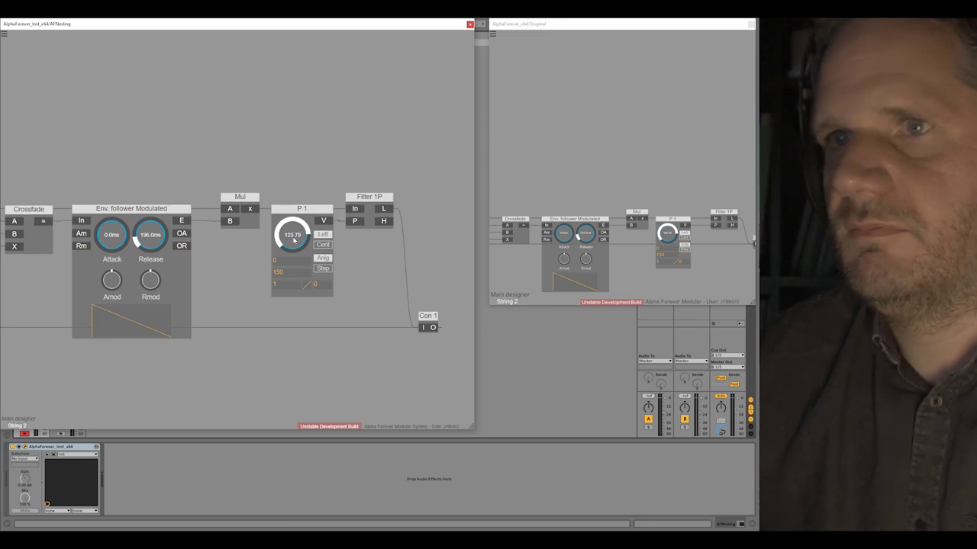
- Return both patches from String 2 to the main designer
{"action": "scroll", "coordinate": [285, 158], "scroll_direction": "down", "scroll_amount": 3}
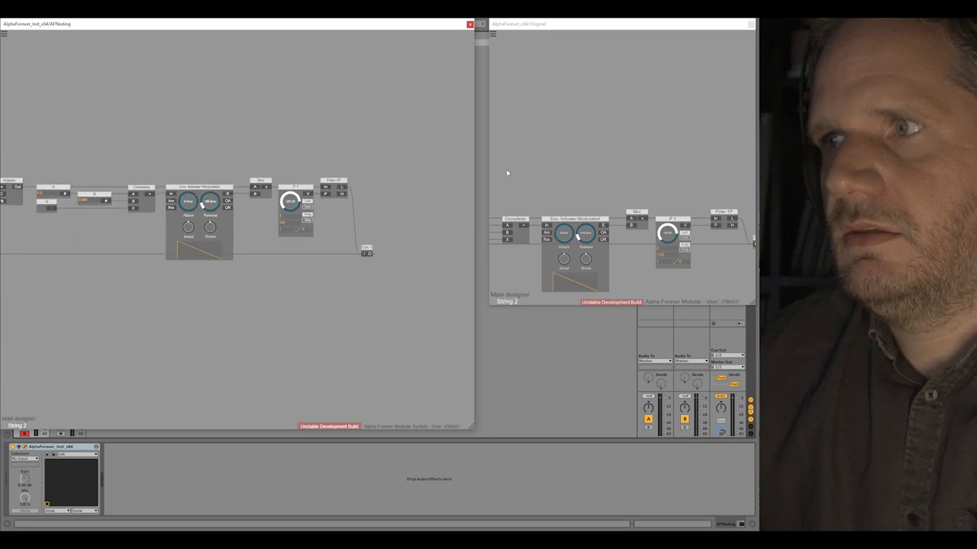
{"action": "scroll", "coordinate": [621, 166], "scroll_direction": "down", "scroll_amount": 4}
{"action": "left_click", "coordinate": [574, 154]}
{"action": "scroll", "coordinate": [574, 154], "scroll_direction": "up", "scroll_amount": 4}
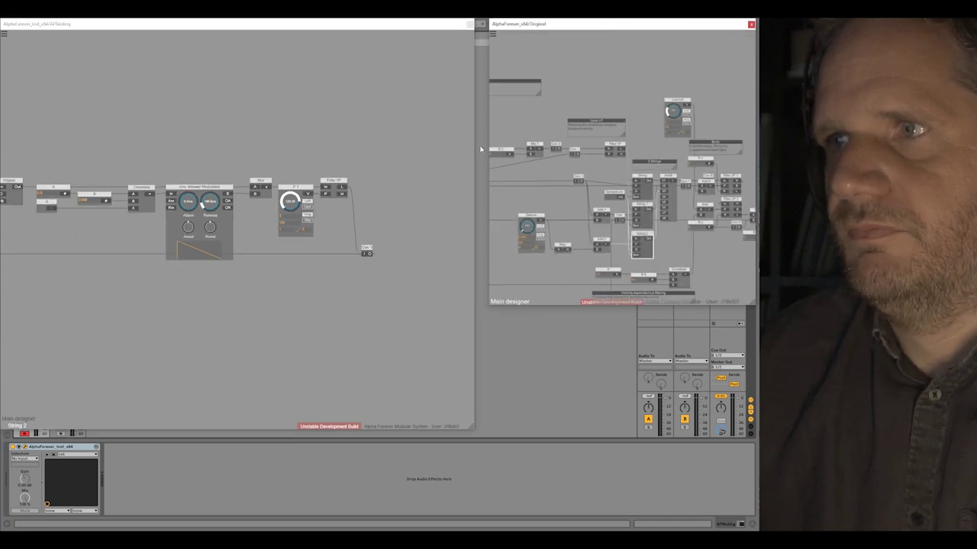
{"action": "left_click", "coordinate": [246, 127]}
{"action": "scroll", "coordinate": [247, 127], "scroll_direction": "up", "scroll_amount": 3}
- Try out the rebuilt patch's Detune knob by raising it, ending at 0.12
{"action": "left_click_drag", "start_coordinate": [321, 145], "coordinate": [126, 131]}
{"action": "left_click_drag", "start_coordinate": [649, 77], "coordinate": [487, 78]}
{"action": "left_click_drag", "start_coordinate": [327, 161], "coordinate": [504, 134]}
{"action": "scroll", "coordinate": [255, 175], "scroll_direction": "left", "scroll_amount": 6}
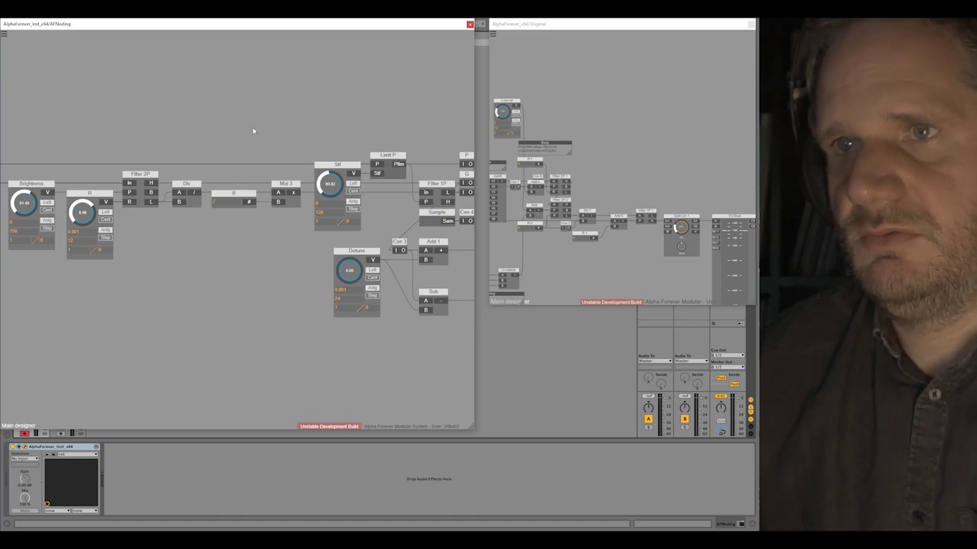
{"action": "scroll", "coordinate": [273, 122], "scroll_direction": "right", "scroll_amount": 6}
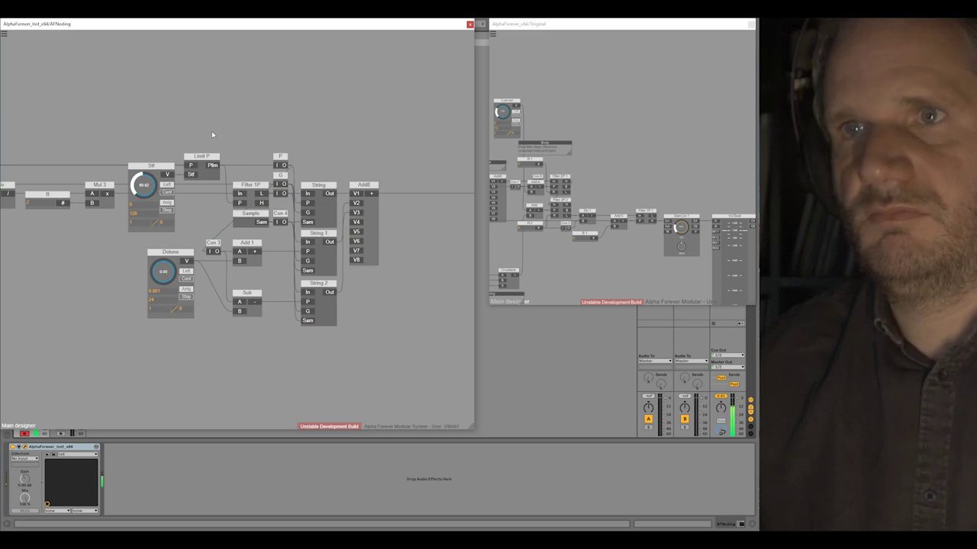
{"action": "left_click_drag", "start_coordinate": [163, 271], "coordinate": [174, 141]}
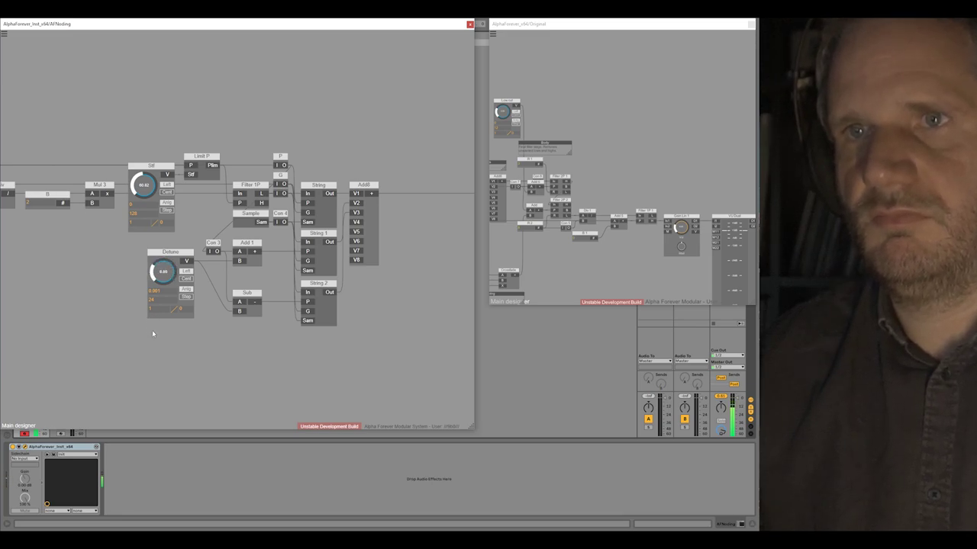
{"action": "left_click_drag", "start_coordinate": [153, 348], "coordinate": [161, 347]}
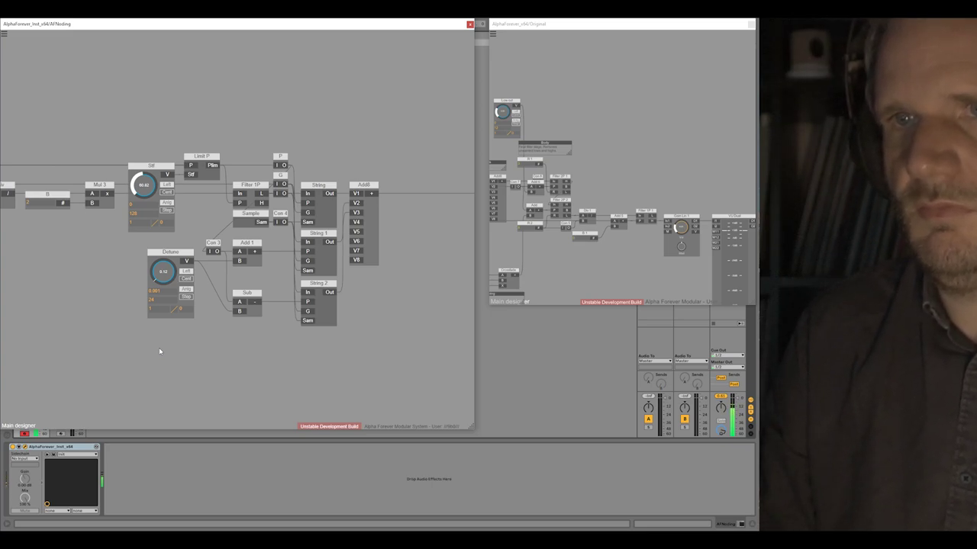
- Set the curve value of the rebuilt Detune knob to 4 as in the original, and turn the knob down to 0.00
{"action": "left_click_drag", "start_coordinate": [659, 168], "coordinate": [749, 117]}
{"action": "scroll", "coordinate": [595, 203], "scroll_direction": "up", "scroll_amount": 5}
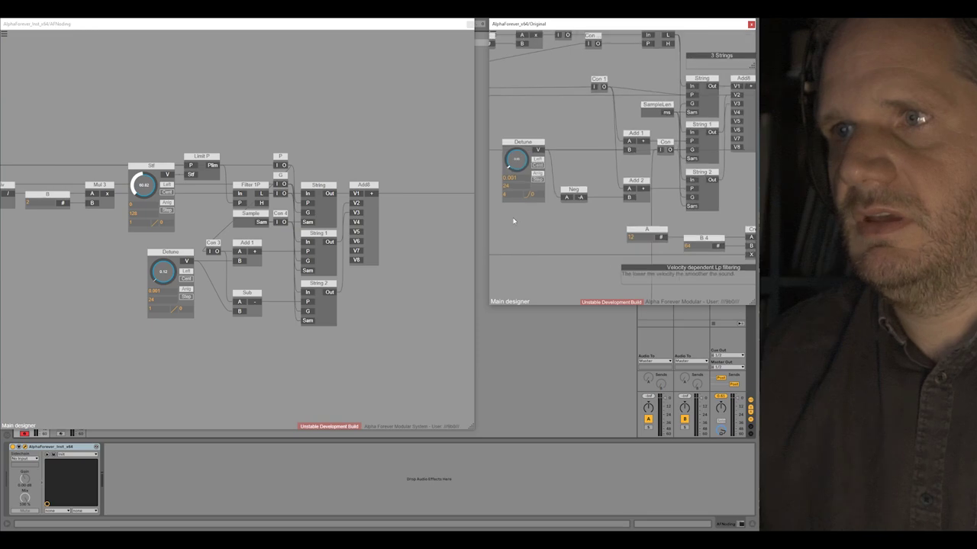
{"action": "scroll", "coordinate": [555, 216], "scroll_direction": "up", "scroll_amount": 5}
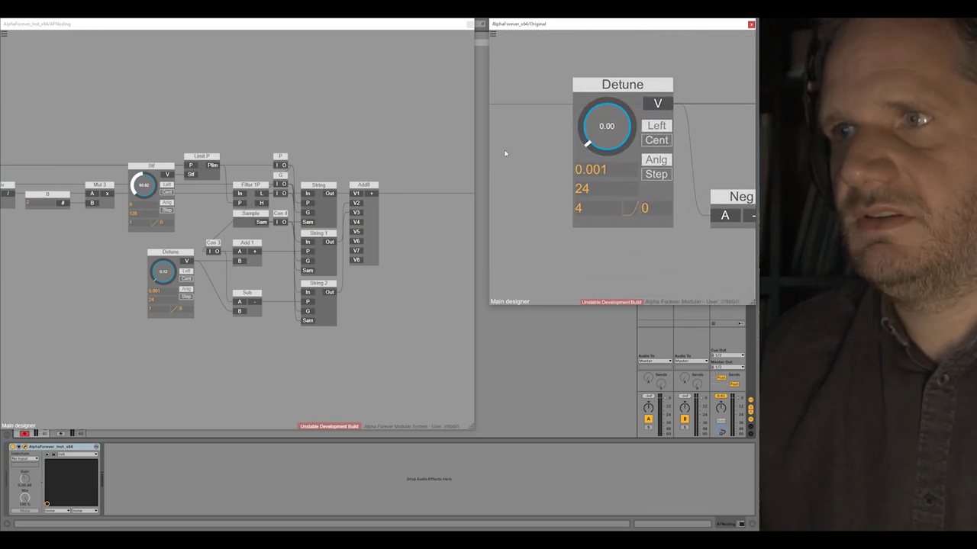
{"action": "left_click", "coordinate": [146, 319]}
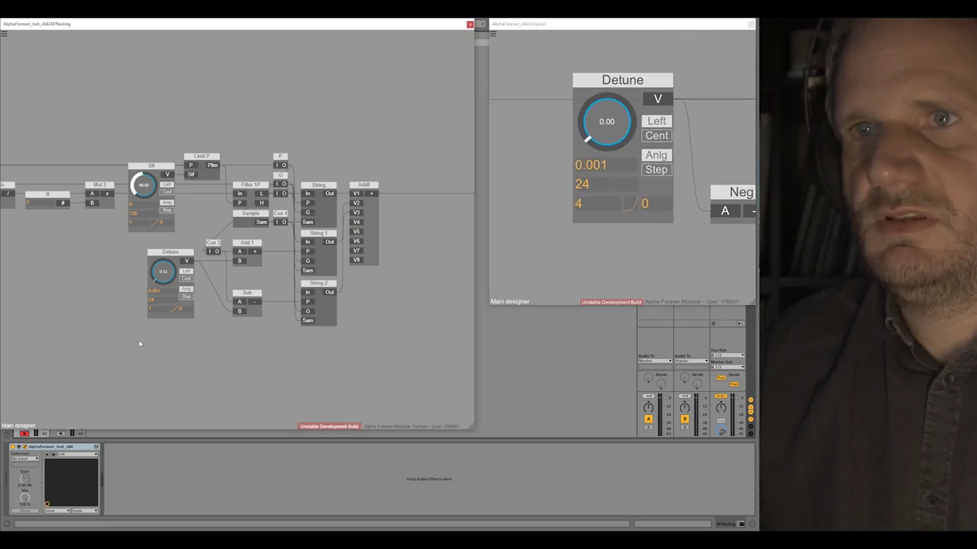
{"action": "scroll", "coordinate": [141, 339], "scroll_direction": "up", "scroll_amount": 5}
{"action": "double_click", "coordinate": [183, 259]}
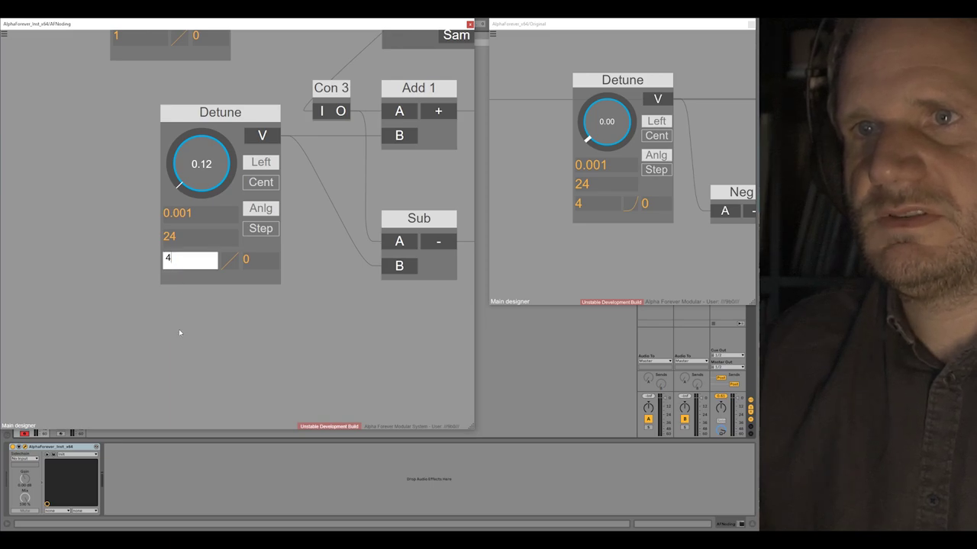
{"action": "type", "text": "4"}
{"action": "key", "text": "Return"}
{"action": "scroll", "coordinate": [308, 327], "scroll_direction": "down", "scroll_amount": 1}
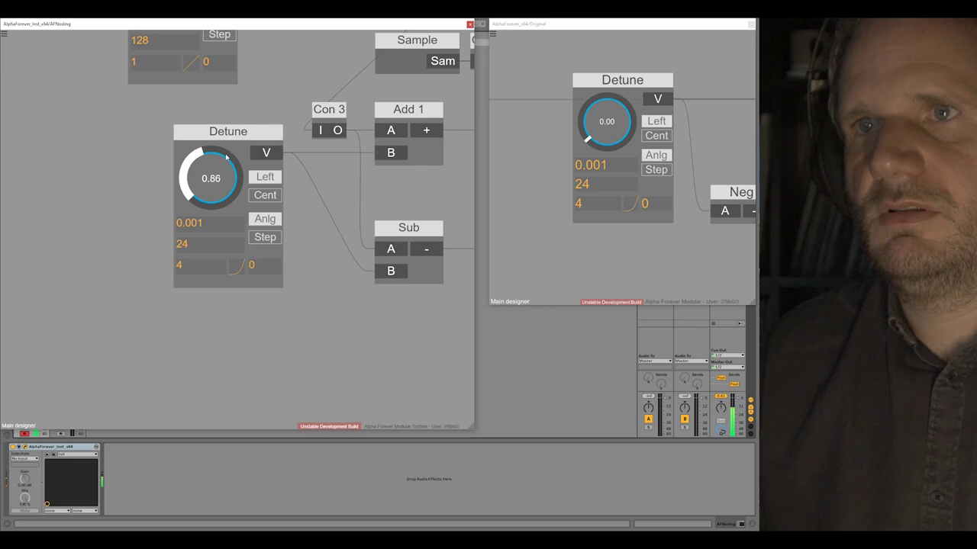
{"action": "left_click_drag", "start_coordinate": [231, 141], "coordinate": [225, 186]}
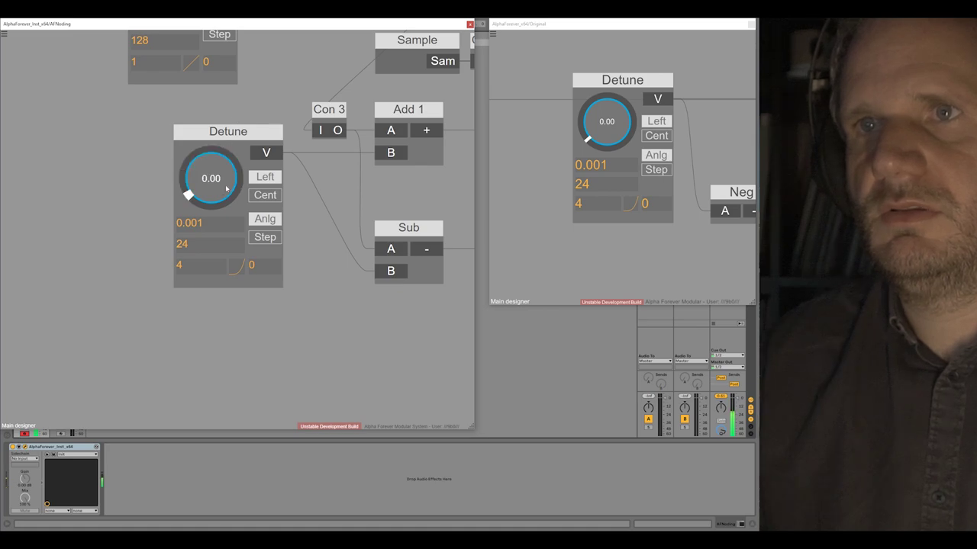
- Locate the Body filter section in the original and add a Filter 2P at the Add8 output of the rebuilt patch
{"action": "scroll", "coordinate": [322, 266], "scroll_direction": "down", "scroll_amount": 5}
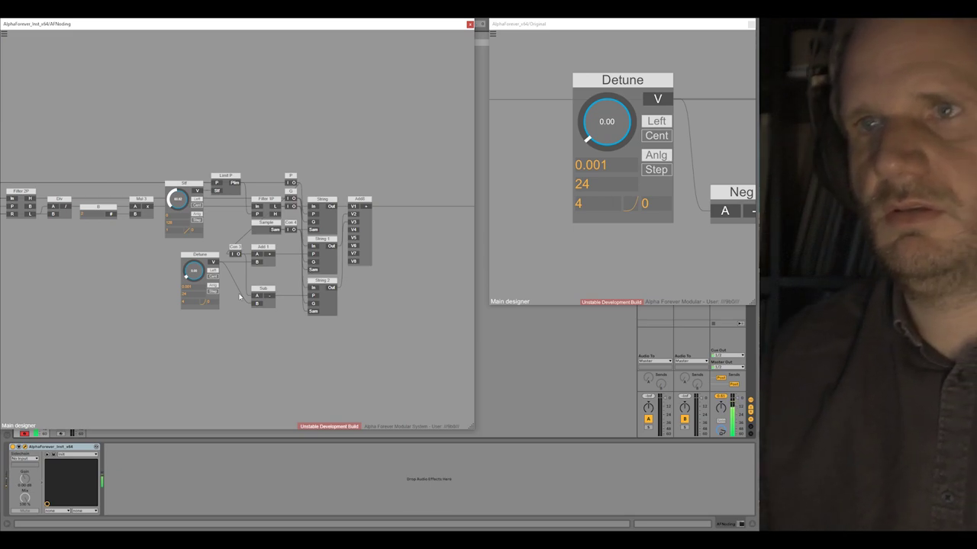
{"action": "scroll", "coordinate": [251, 283], "scroll_direction": "down", "scroll_amount": 3}
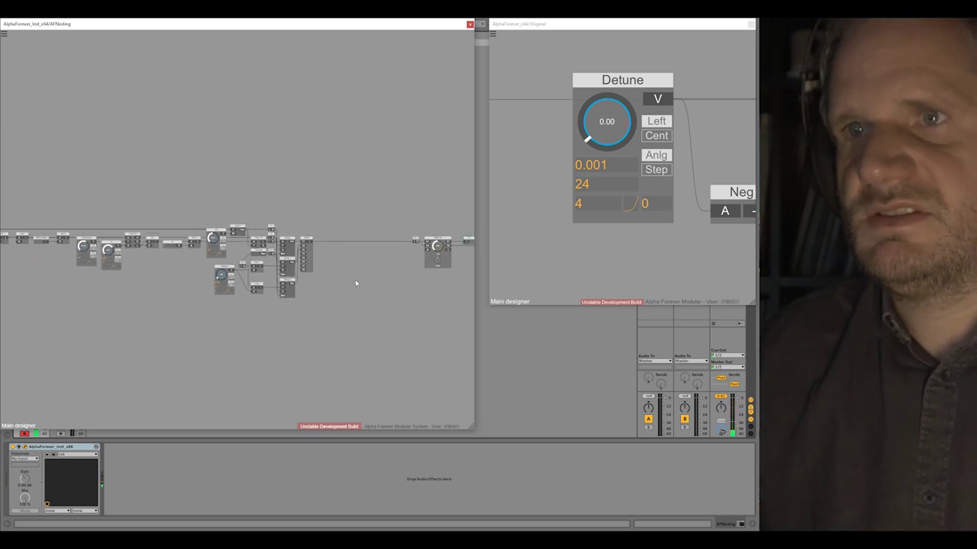
{"action": "left_click", "coordinate": [540, 244]}
{"action": "scroll", "coordinate": [539, 245], "scroll_direction": "down", "scroll_amount": 6}
{"action": "left_click_drag", "start_coordinate": [612, 181], "coordinate": [468, 188]}
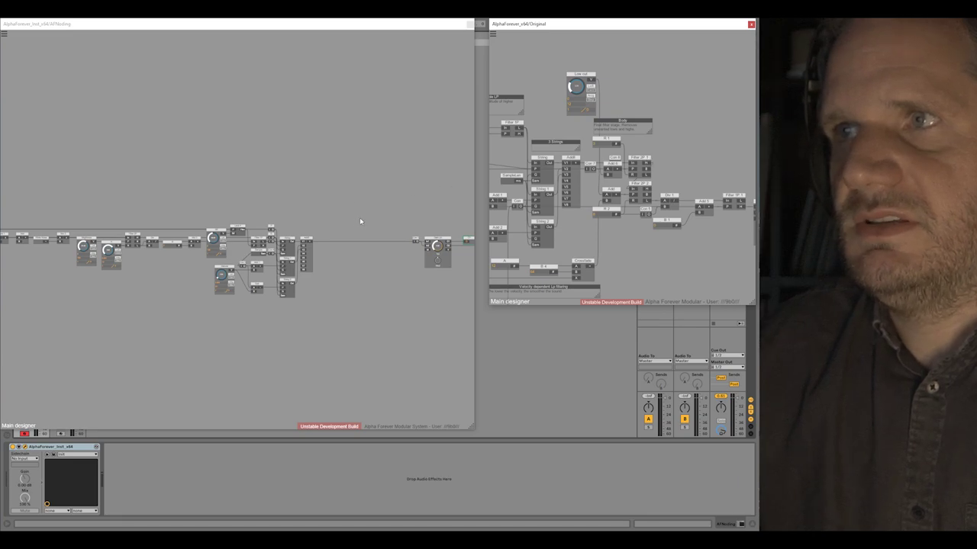
{"action": "scroll", "coordinate": [332, 258], "scroll_direction": "up", "scroll_amount": 5}
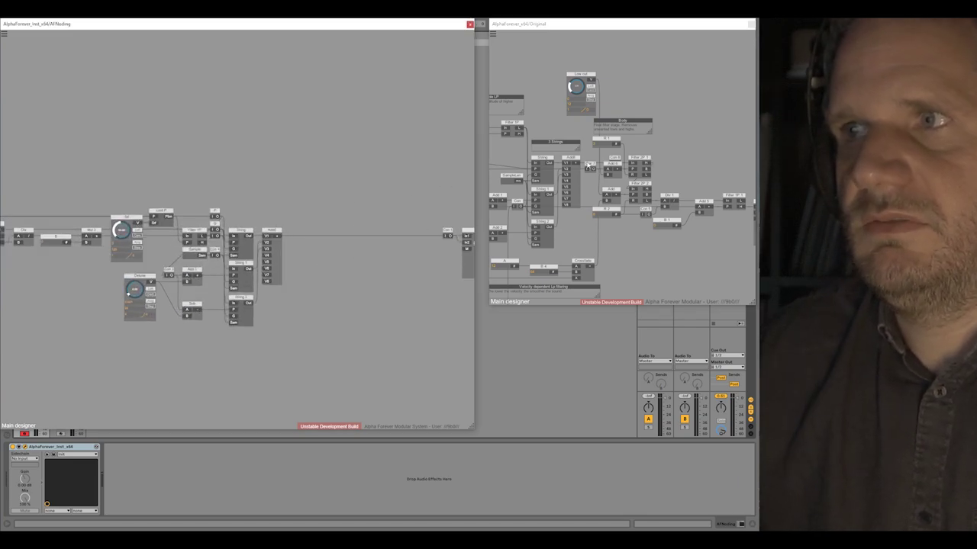
{"action": "scroll", "coordinate": [359, 245], "scroll_direction": "up", "scroll_amount": 3}
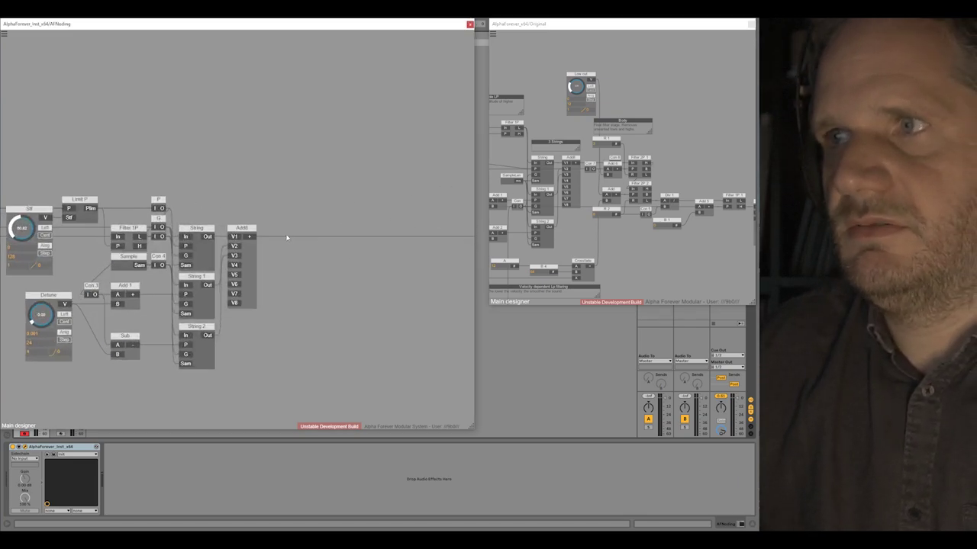
{"action": "left_click", "coordinate": [252, 237]}
{"action": "type", "text": "f"}
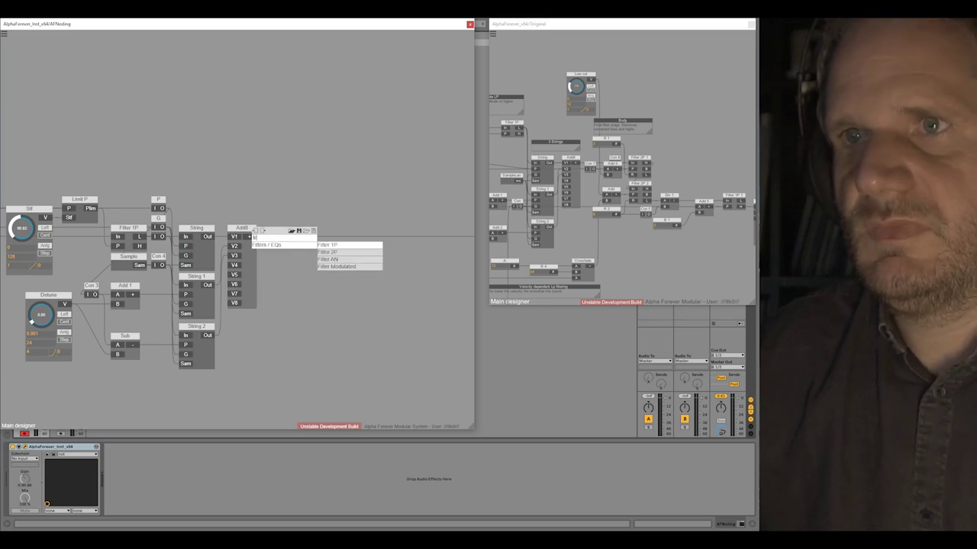
{"action": "left_click", "coordinate": [336, 252]}
- Duplicate the new Filter 2P and place the copy directly below it
{"action": "left_click", "coordinate": [326, 230]}
{"action": "key", "text": "ctrl+c"}
{"action": "key", "text": "ctrl+v"}
{"action": "left_click_drag", "start_coordinate": [339, 283], "coordinate": [315, 267]}
{"action": "left_click", "coordinate": [354, 267]}
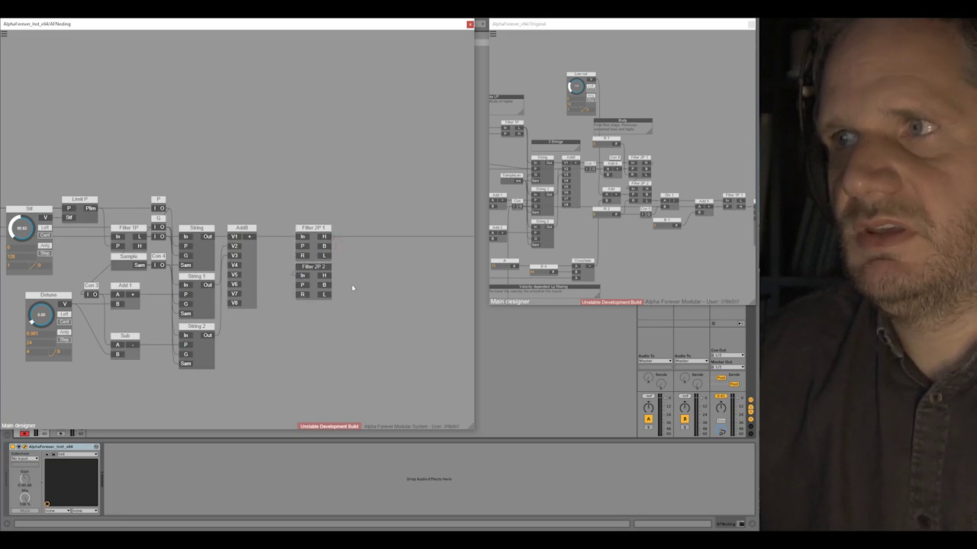
- Add a Div module fed by the L output of the lower Filter 2P
{"action": "left_click", "coordinate": [324, 293]}
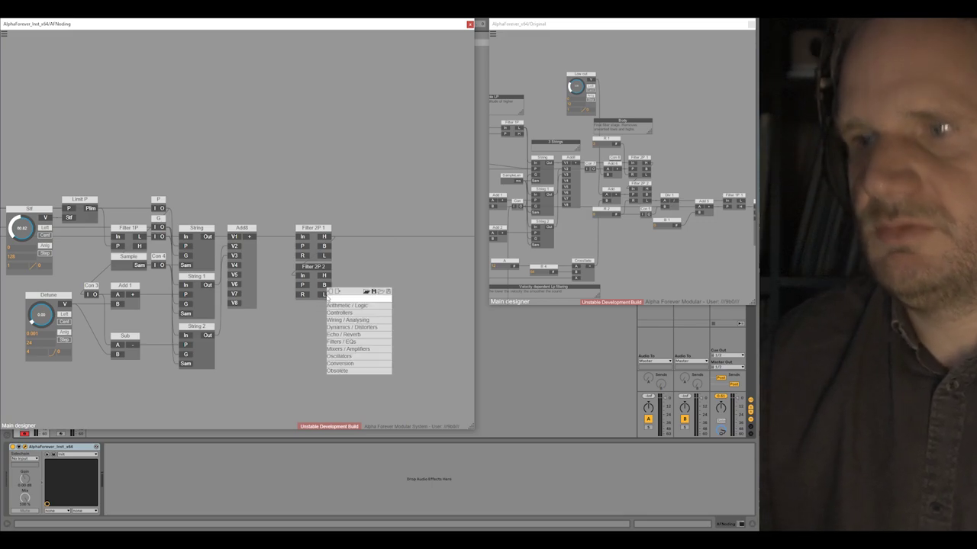
{"action": "type", "text": "div"}
{"action": "left_click", "coordinate": [397, 305]}
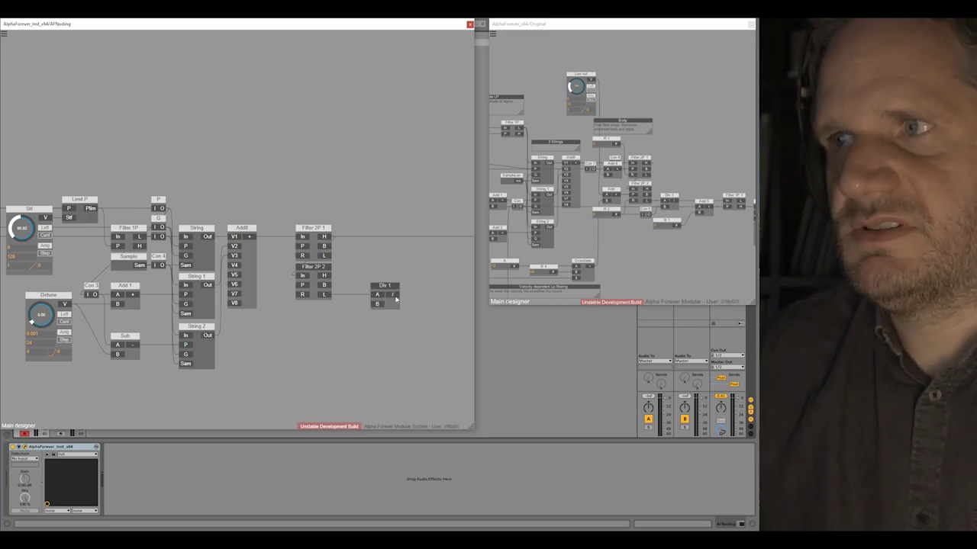
- Create a constant for the lower Filter 2P's R input and connect it to the B input of the new Div as well
{"action": "left_click", "coordinate": [326, 294]}
{"action": "double_click", "coordinate": [302, 295]}
{"action": "left_click", "coordinate": [262, 290]}
{"action": "left_click", "coordinate": [246, 295]}
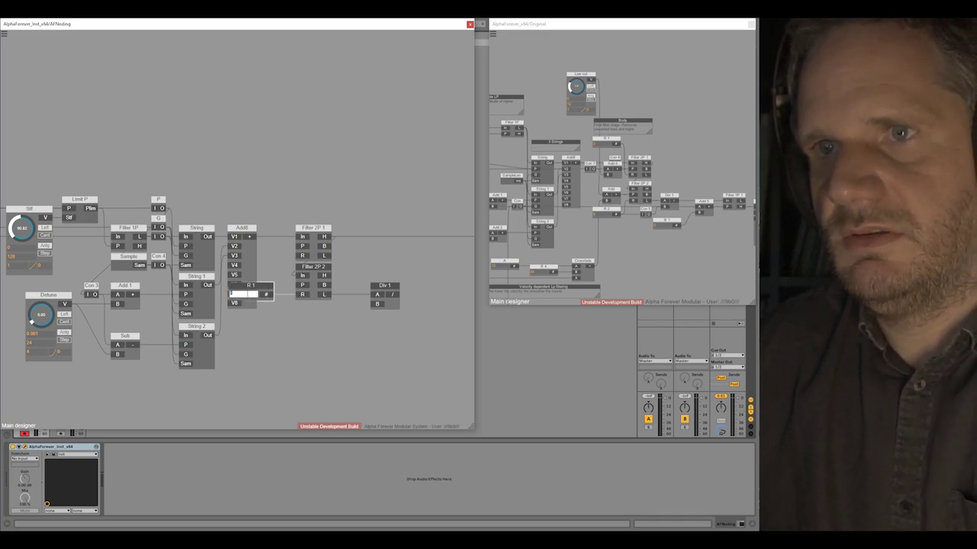
{"action": "left_click", "coordinate": [267, 328]}
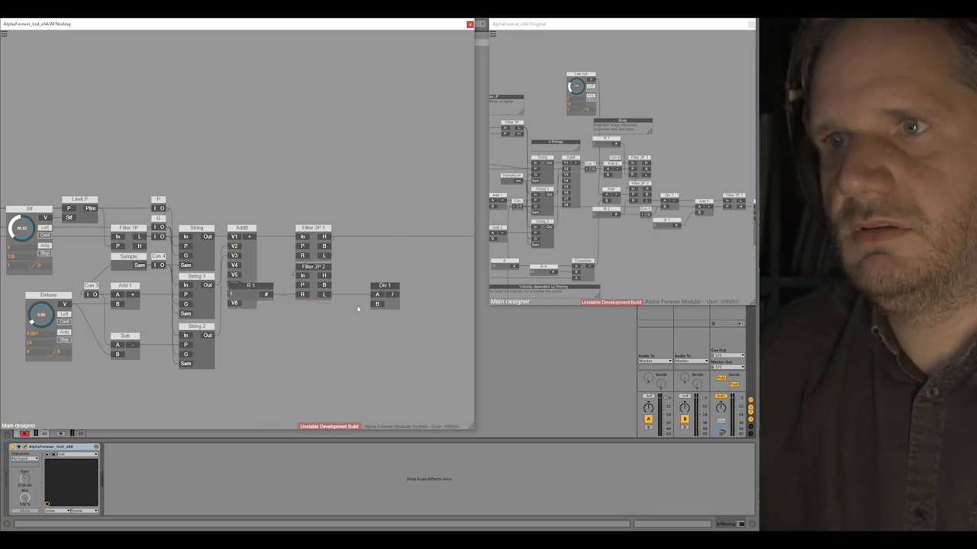
{"action": "left_click_drag", "start_coordinate": [269, 297], "coordinate": [282, 304]}
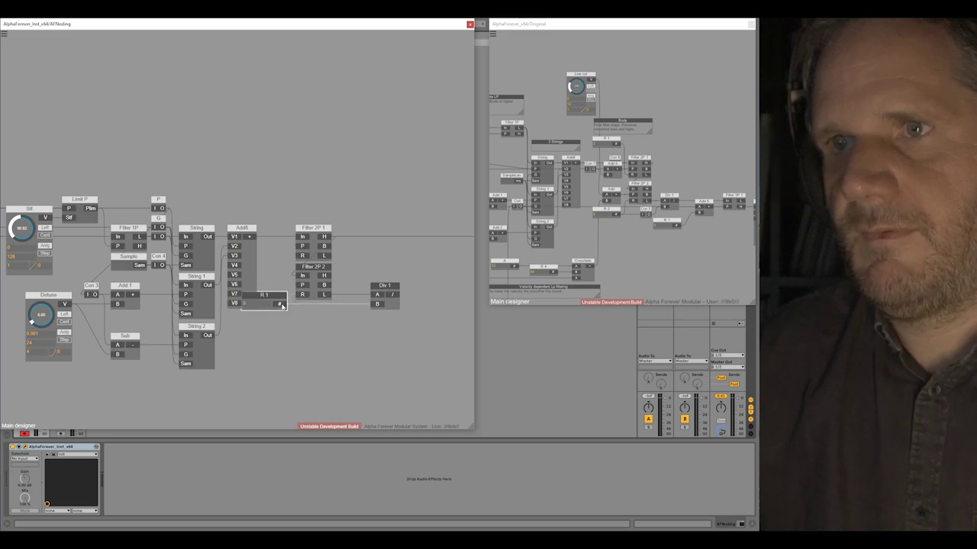
- Move the two new Filter 2P modules, their R constant and the Div together, further from Add8
{"action": "left_click_drag", "start_coordinate": [425, 338], "coordinate": [238, 194]}
{"action": "left_click_drag", "start_coordinate": [302, 228], "coordinate": [335, 228]}
{"action": "left_click_drag", "start_coordinate": [304, 297], "coordinate": [298, 297]}
{"action": "left_click", "coordinate": [296, 261]}
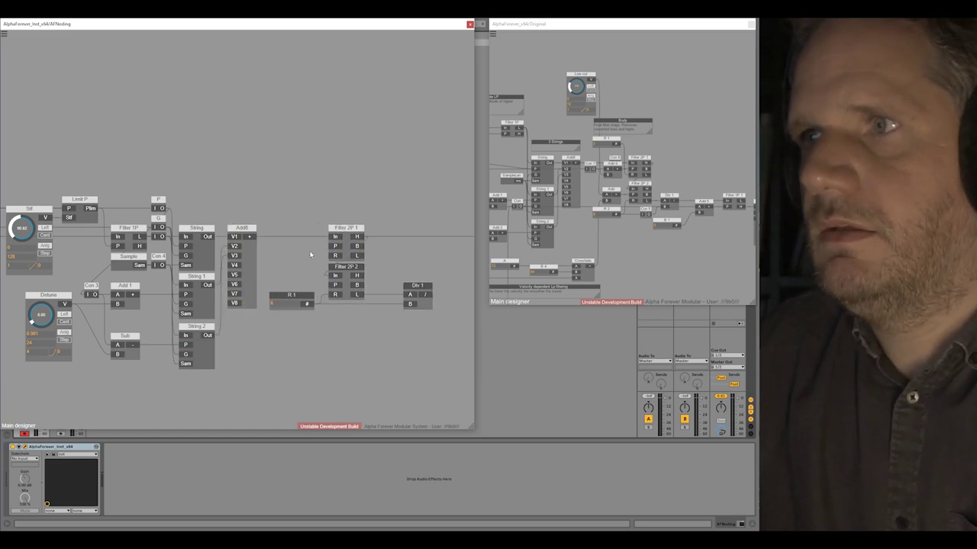
- Add an Add module feeding the P input of the upper Filter 2P and place it between Add8 and the filter
{"action": "mouse_move", "coordinate": [597, 241]}
{"action": "left_mouse_down"}
{"action": "mouse_move", "coordinate": [673, 222]}
{"action": "mouse_move", "coordinate": [602, 248]}
{"action": "left_mouse_up"}
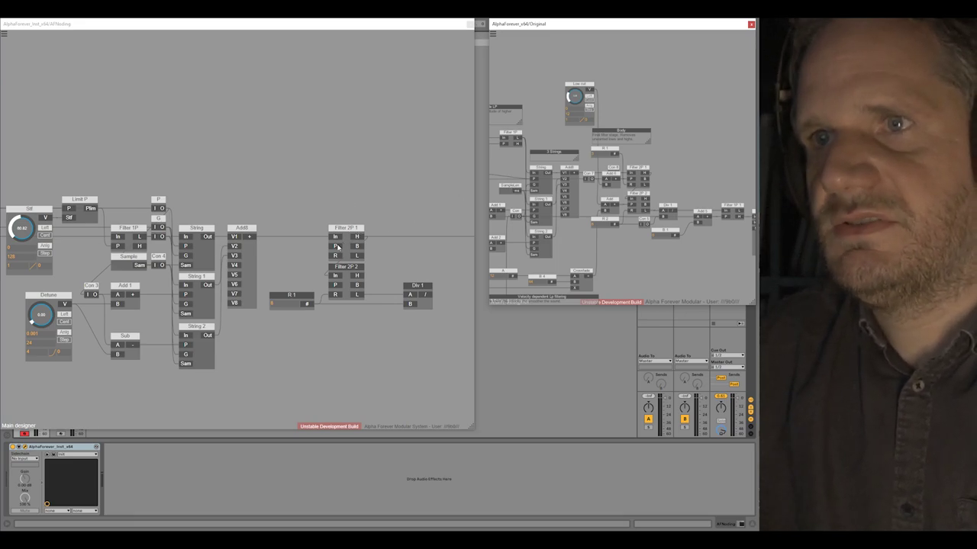
{"action": "left_click", "coordinate": [353, 227]}
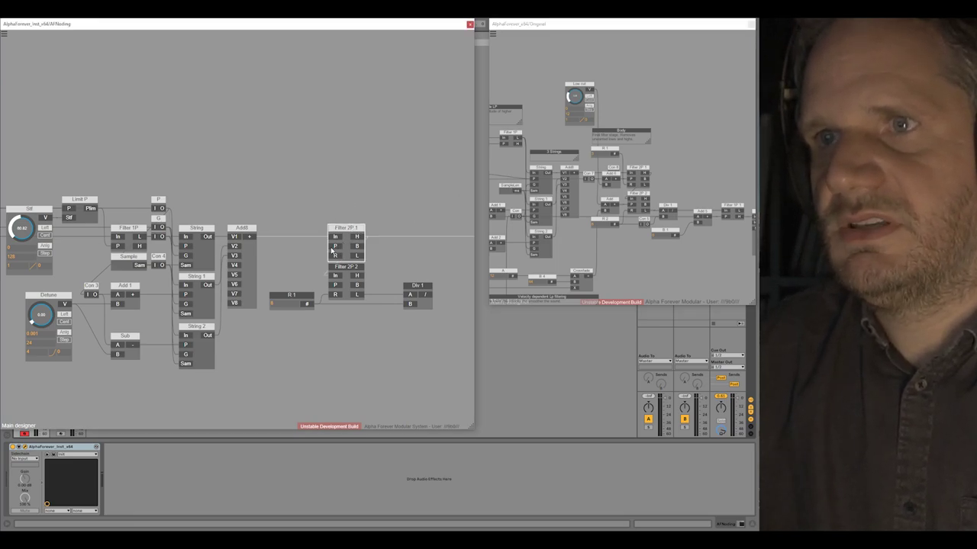
{"action": "right_click", "coordinate": [334, 242]}
{"action": "mouse_move", "coordinate": [339, 255]}
{"action": "left_click", "coordinate": [407, 254]}
{"action": "left_click_drag", "start_coordinate": [275, 237], "coordinate": [299, 237]}
{"action": "left_click", "coordinate": [325, 211]}
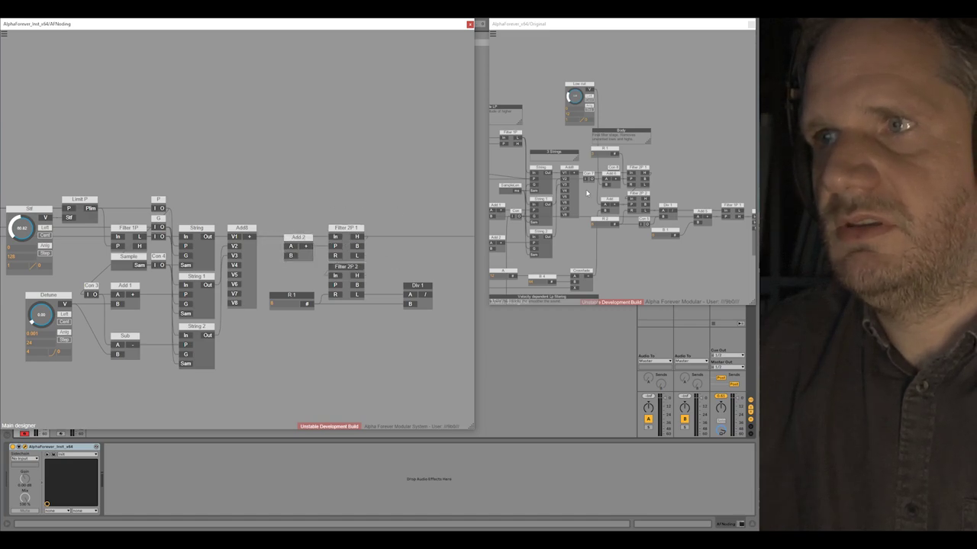
- Trace in the original patch which module supplies the pitch input of the Body section's upper Add
{"action": "left_click_drag", "start_coordinate": [587, 193], "coordinate": [615, 206]}
{"action": "left_click", "coordinate": [638, 186]}
{"action": "left_click", "coordinate": [620, 188]}
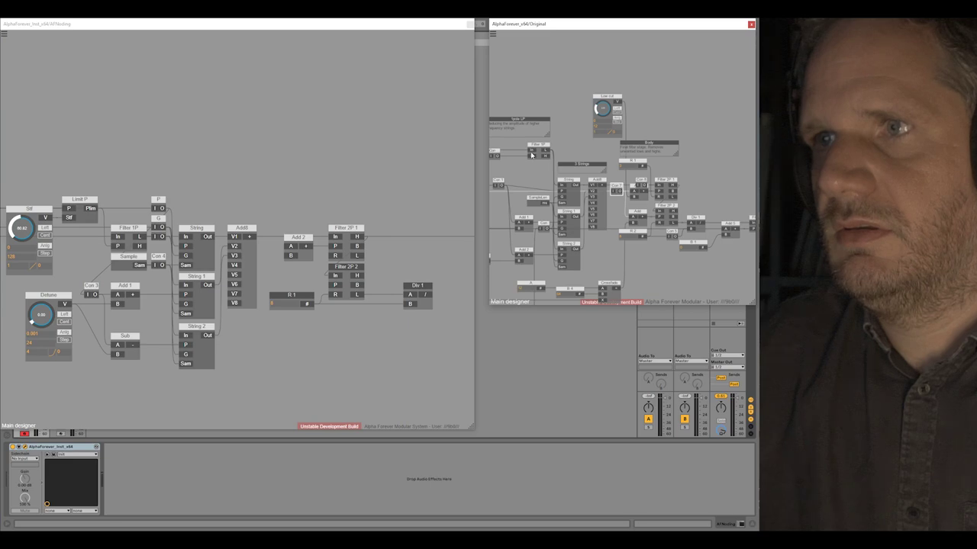
{"action": "scroll", "coordinate": [532, 155], "scroll_direction": "down", "scroll_amount": 3}
{"action": "left_click_drag", "start_coordinate": [537, 171], "coordinate": [654, 175]}
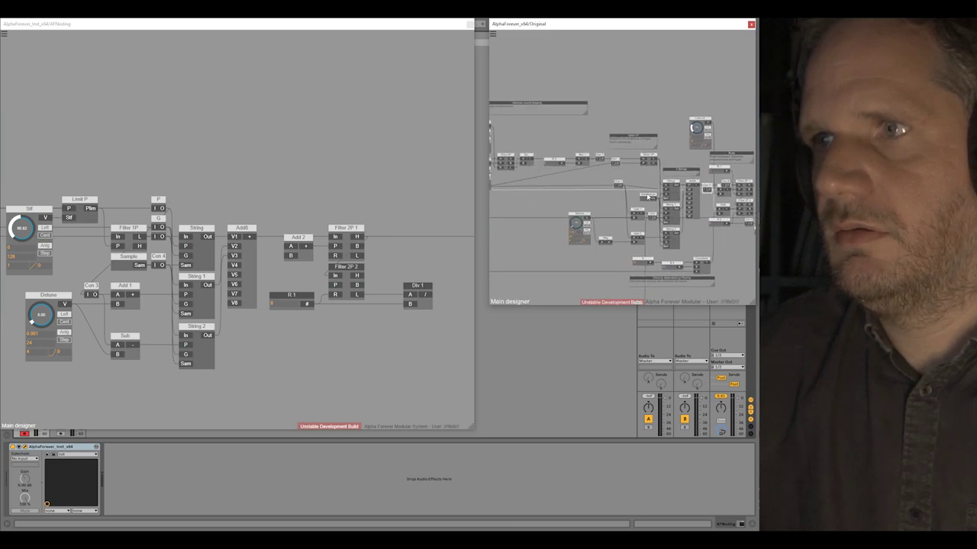
{"action": "scroll", "coordinate": [668, 194], "scroll_direction": "down", "scroll_amount": 3}
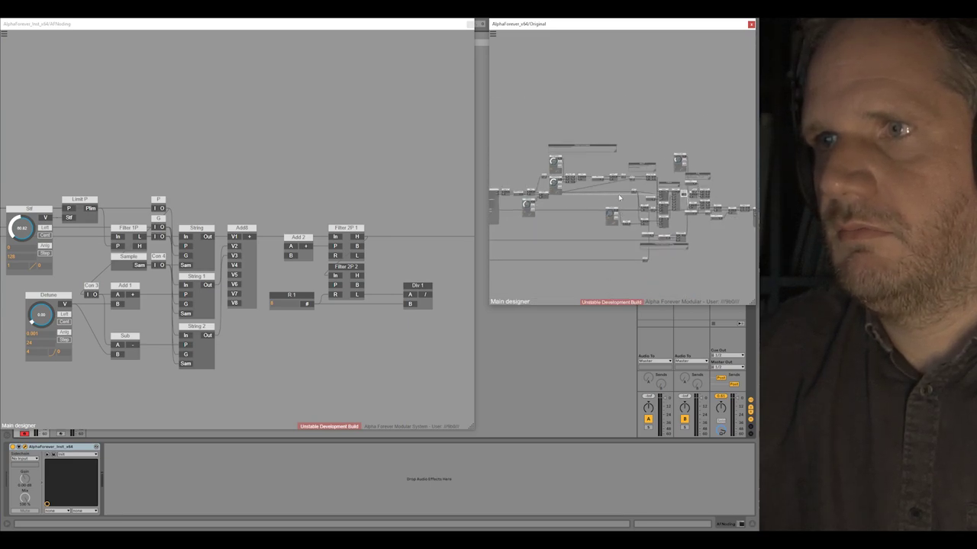
{"action": "scroll", "coordinate": [543, 205], "scroll_direction": "up", "scroll_amount": 5}
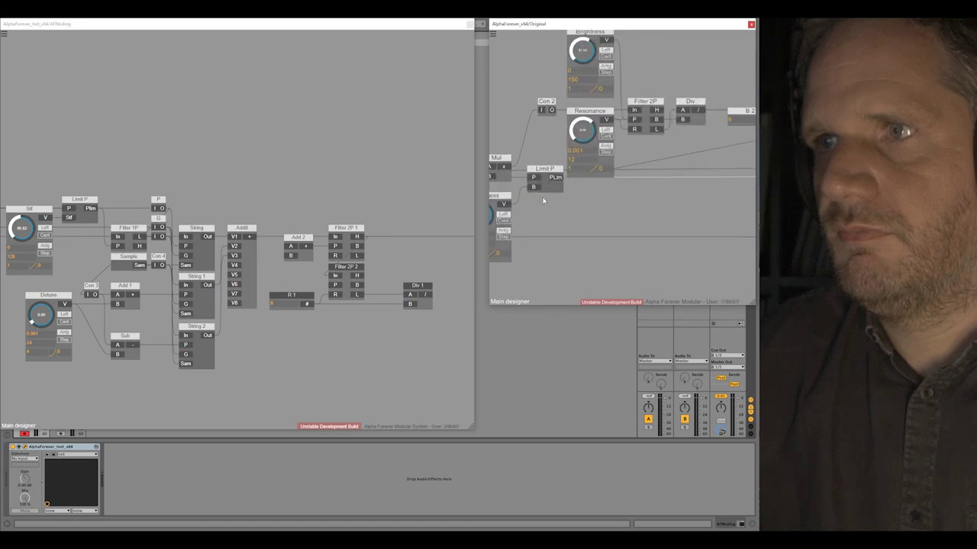
{"action": "left_click_drag", "start_coordinate": [547, 173], "coordinate": [548, 177]}
- Connect Limit P's Plim output to input B of Add 2 and route the wire through a Con module placed above Add8
{"action": "left_click_drag", "start_coordinate": [229, 196], "coordinate": [325, 173]}
{"action": "left_click_drag", "start_coordinate": [185, 225], "coordinate": [266, 220]}
{"action": "scroll", "coordinate": [265, 220], "scroll_direction": "down", "scroll_amount": 1}
{"action": "left_click_drag", "start_coordinate": [383, 160], "coordinate": [289, 177]}
{"action": "left_click_drag", "start_coordinate": [176, 200], "coordinate": [352, 243]}
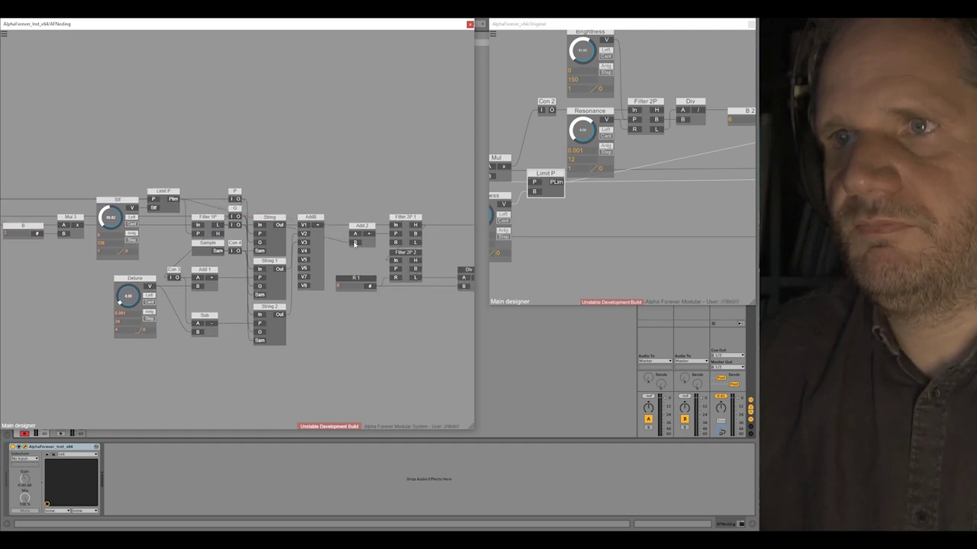
{"action": "right_click", "coordinate": [354, 244]}
{"action": "left_click", "coordinate": [307, 337]}
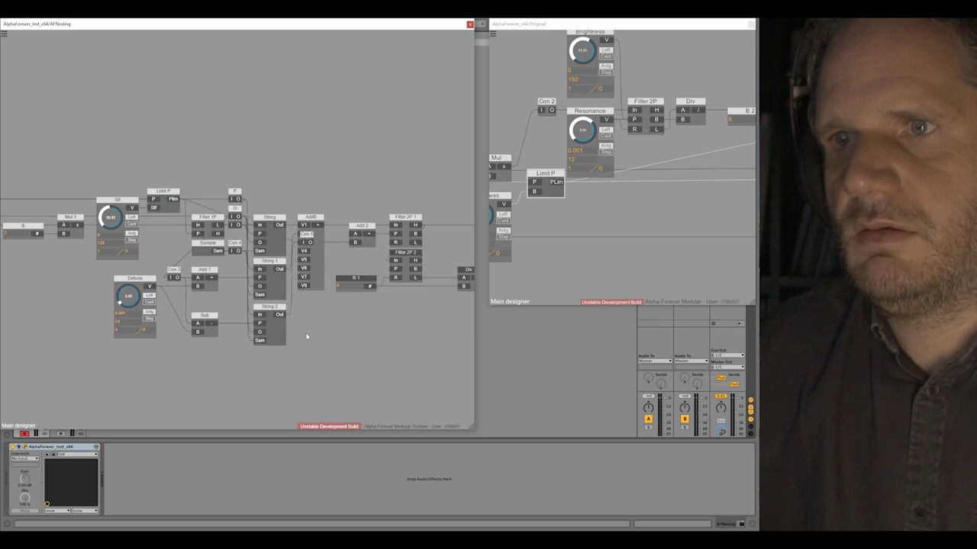
{"action": "left_click_drag", "start_coordinate": [303, 243], "coordinate": [330, 197]}
- Add a knob feeding input A of Add 2, place it above the new Con module and right-align the two
{"action": "left_click_drag", "start_coordinate": [626, 234], "coordinate": [416, 248]}
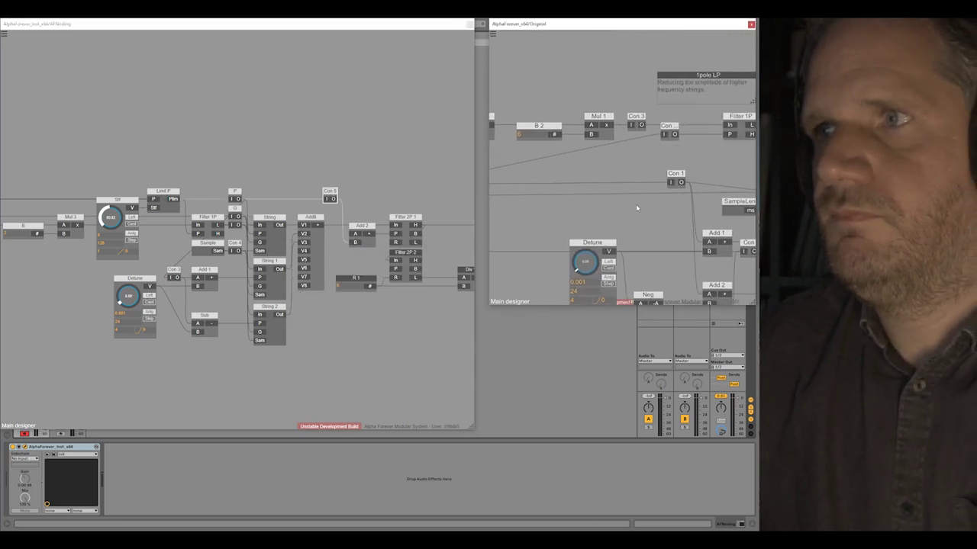
{"action": "left_click_drag", "start_coordinate": [674, 164], "coordinate": [503, 172]}
{"action": "left_click_drag", "start_coordinate": [614, 178], "coordinate": [651, 148]}
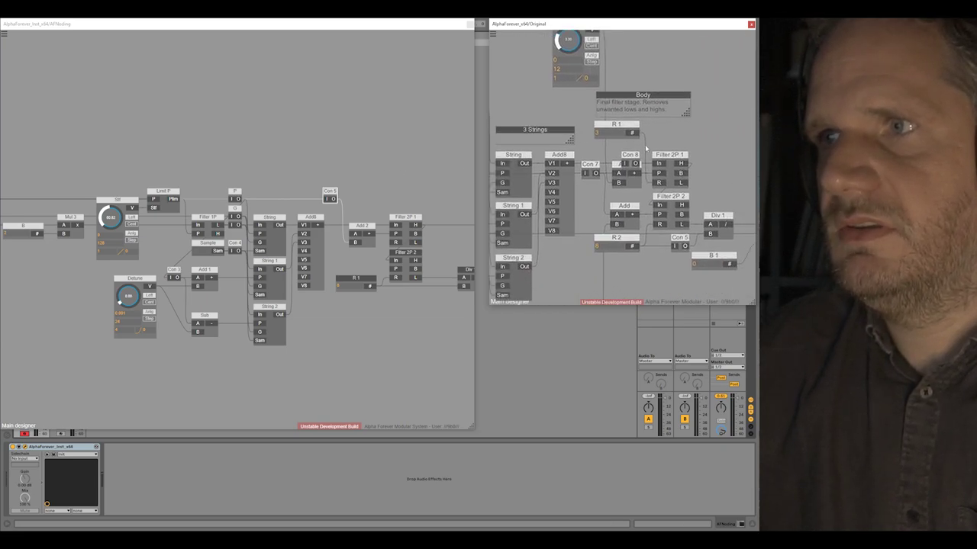
{"action": "left_click", "coordinate": [617, 166]}
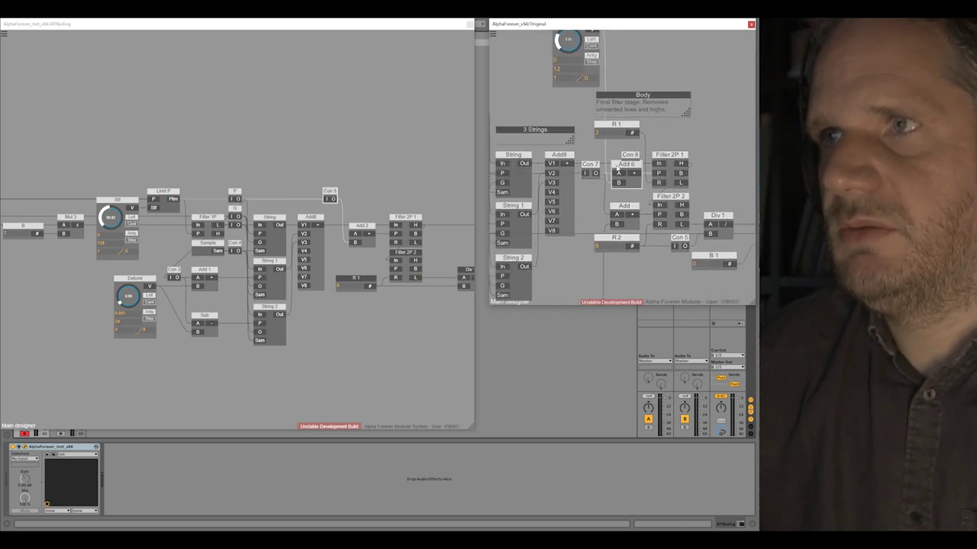
{"action": "scroll", "coordinate": [654, 92], "scroll_direction": "up", "scroll_amount": 2}
{"action": "left_click", "coordinate": [371, 166]}
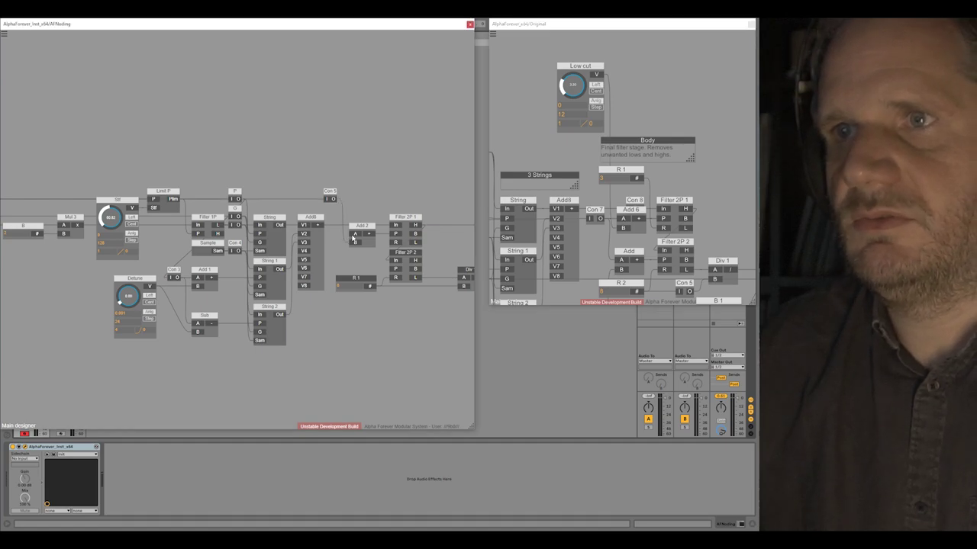
{"action": "key", "text": "k"}
{"action": "left_click_drag", "start_coordinate": [338, 229], "coordinate": [332, 127]}
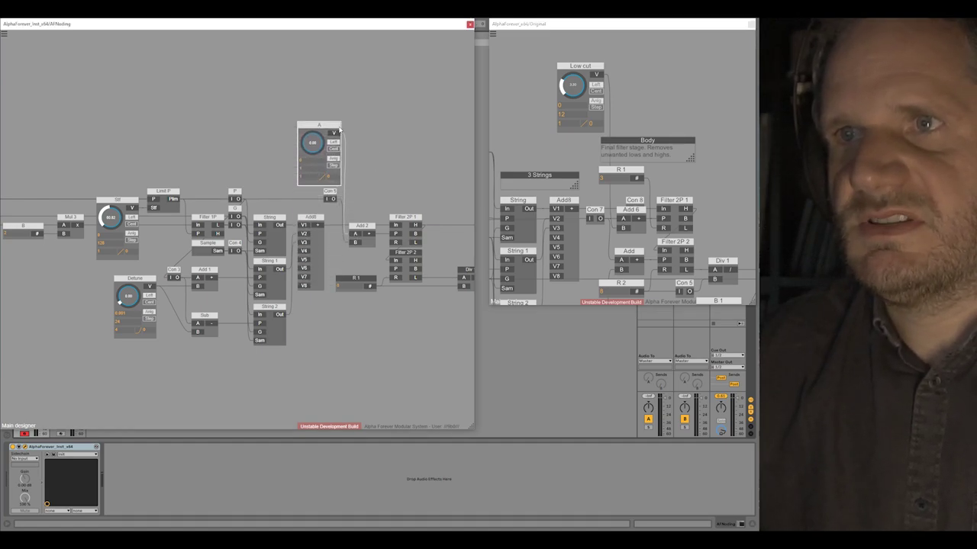
{"action": "left_click", "coordinate": [331, 197], "text": "shift"}
{"action": "key", "text": "ctrl+Right"}
{"action": "left_click", "coordinate": [406, 161]}
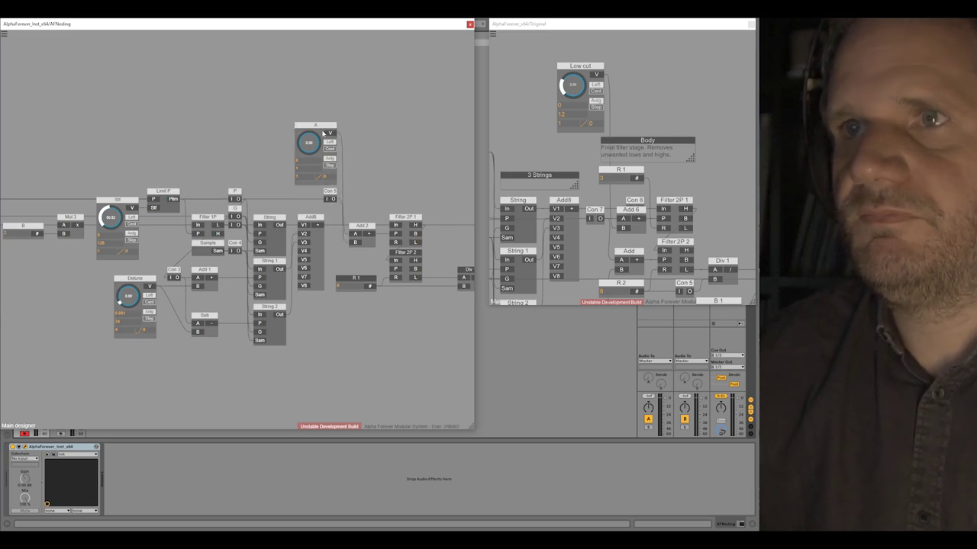
- Name the new knob Low cut and set its range maximum to 12
{"action": "type", "text": "Low cut"}
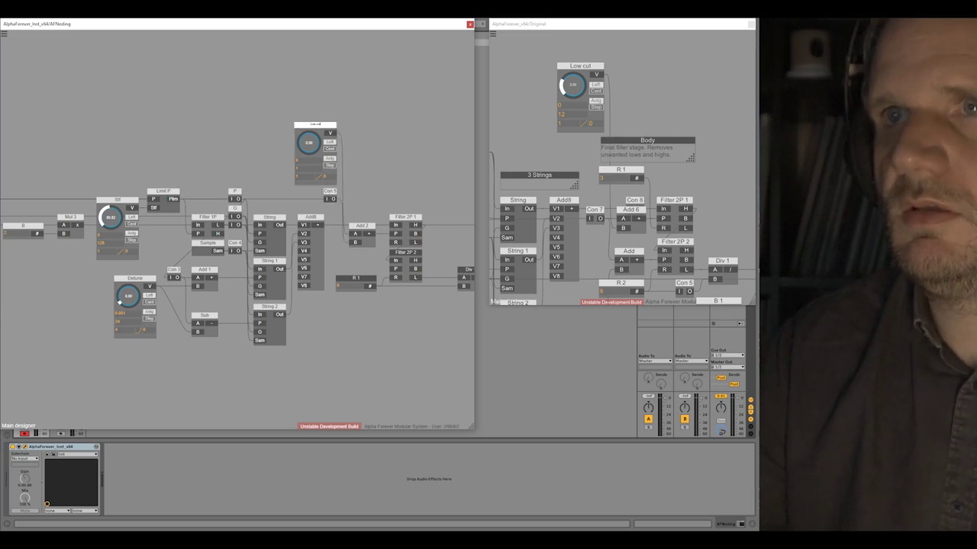
{"action": "key", "text": "Return"}
{"action": "scroll", "coordinate": [358, 161], "scroll_direction": "up", "scroll_amount": 2}
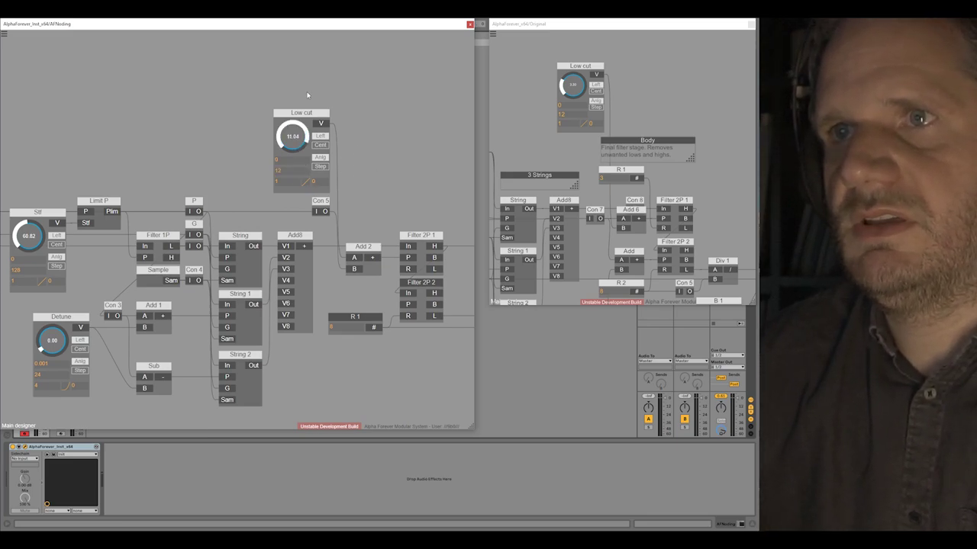
{"action": "left_click_drag", "start_coordinate": [393, 144], "coordinate": [292, 131]}
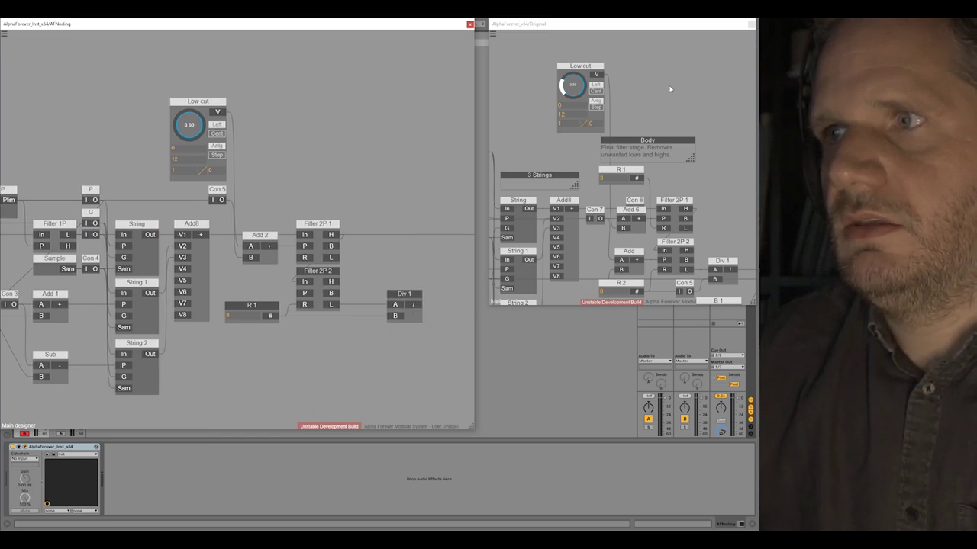
- Create a constant for the R input of Filter 2P 1, right-align it beneath Add 2 and set its value to 3
{"action": "double_click", "coordinate": [304, 258]}
{"action": "left_click_drag", "start_coordinate": [260, 249], "coordinate": [264, 277]}
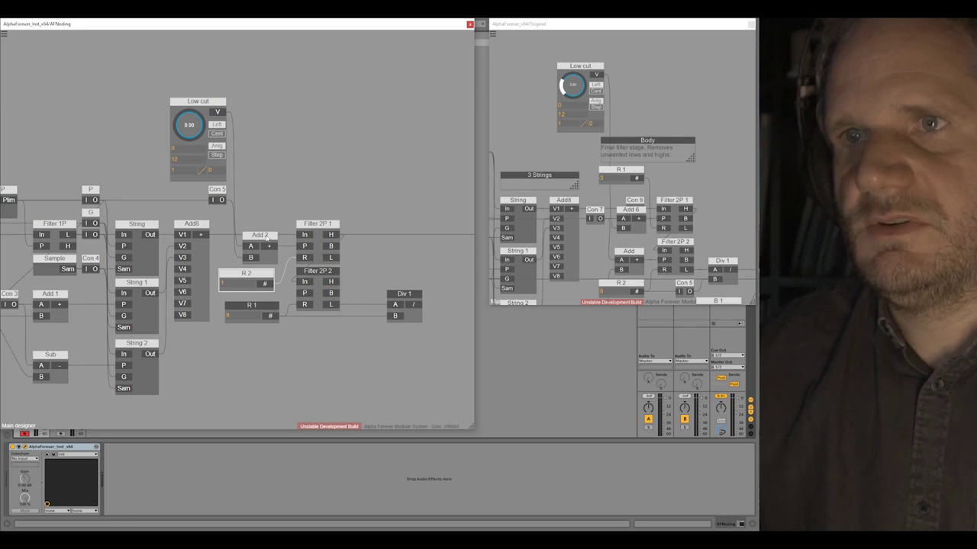
{"action": "left_click", "coordinate": [267, 238], "text": "shift"}
{"action": "key", "text": "ctrl+Right"}
{"action": "left_click", "coordinate": [285, 203]}
{"action": "left_click", "coordinate": [248, 284]}
{"action": "type", "text": "3"}
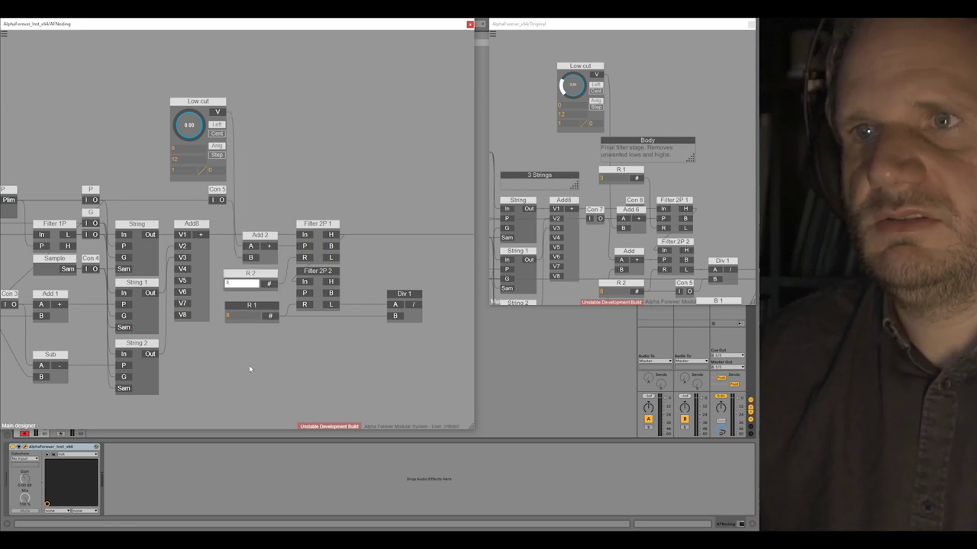
{"action": "left_click", "coordinate": [249, 370]}
- Move Filter 2P 2, the R 1 constant and Div 1 down to make room for another module beneath R 2
{"action": "left_click_drag", "start_coordinate": [600, 244], "coordinate": [582, 142]}
{"action": "left_click_drag", "start_coordinate": [622, 231], "coordinate": [580, 236]}
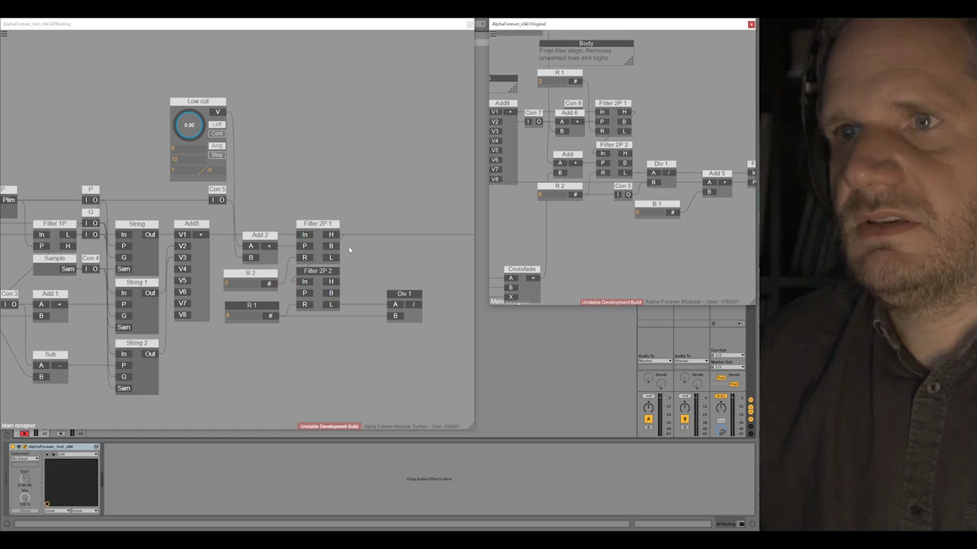
{"action": "scroll", "coordinate": [610, 236], "scroll_direction": "down", "scroll_amount": 4}
{"action": "left_click_drag", "start_coordinate": [595, 283], "coordinate": [634, 259]}
{"action": "left_click", "coordinate": [638, 199]}
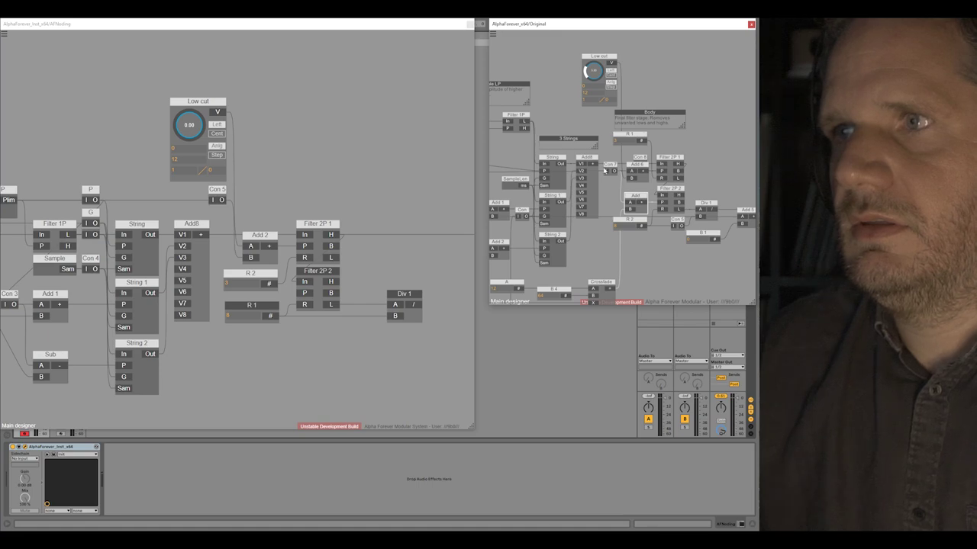
{"action": "left_click_drag", "start_coordinate": [243, 172], "coordinate": [275, 109]}
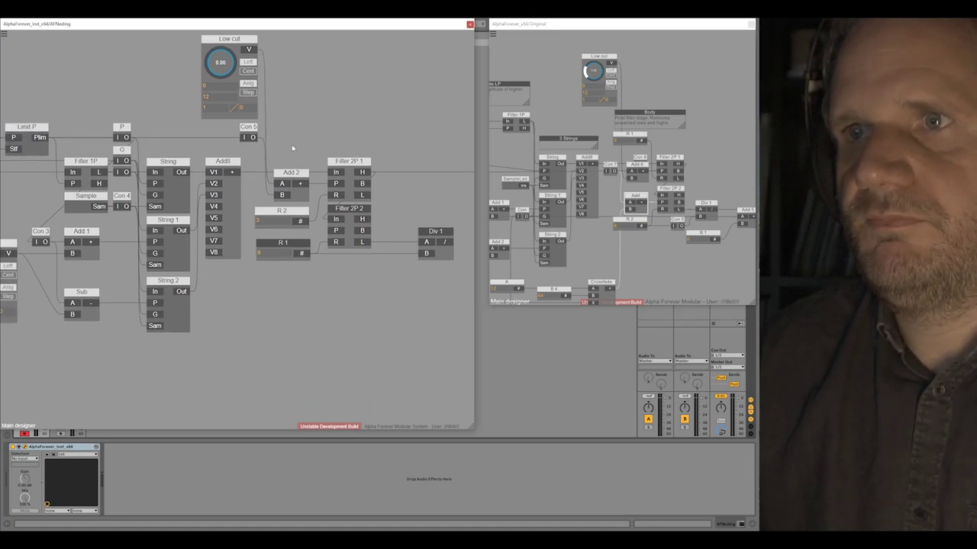
{"action": "left_click", "coordinate": [361, 211]}
{"action": "left_click", "coordinate": [436, 231], "text": "shift"}
{"action": "left_click_drag", "start_coordinate": [351, 215], "coordinate": [351, 260]}
- Add an Add module feeding the P input of Filter 2P 2 and align it under Add 2
{"action": "right_click", "coordinate": [334, 273]}
{"action": "left_click", "coordinate": [354, 287]}
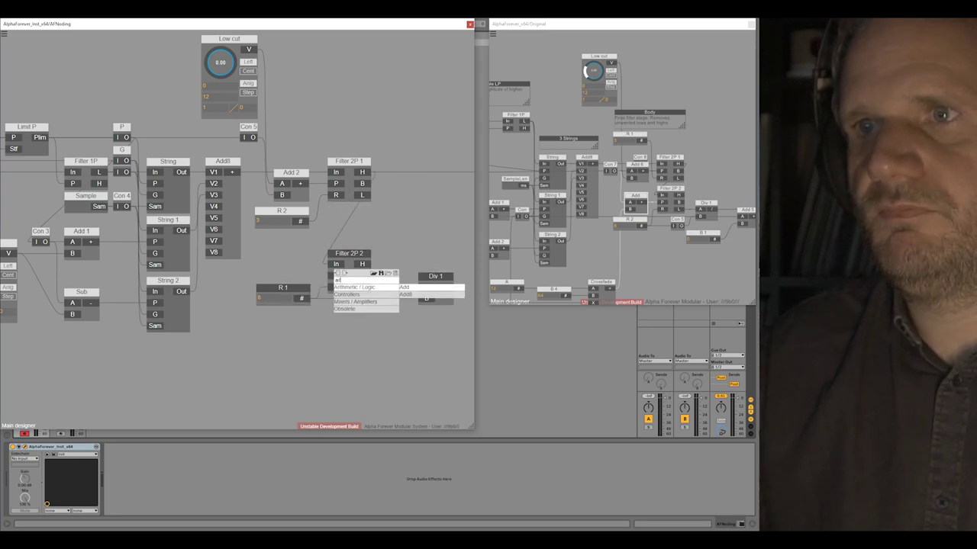
{"action": "left_click", "coordinate": [406, 291]}
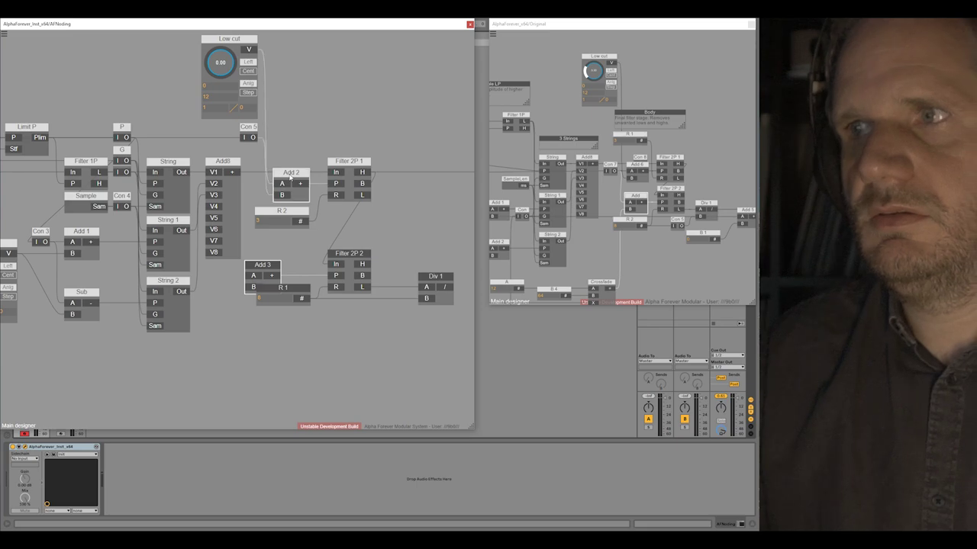
{"action": "left_click_drag", "start_coordinate": [263, 283], "coordinate": [291, 284]}
- Place the R 1 constant directly below Add 3 and bring Div 1 closer to Filter 2P 2
{"action": "left_click", "coordinate": [292, 291]}
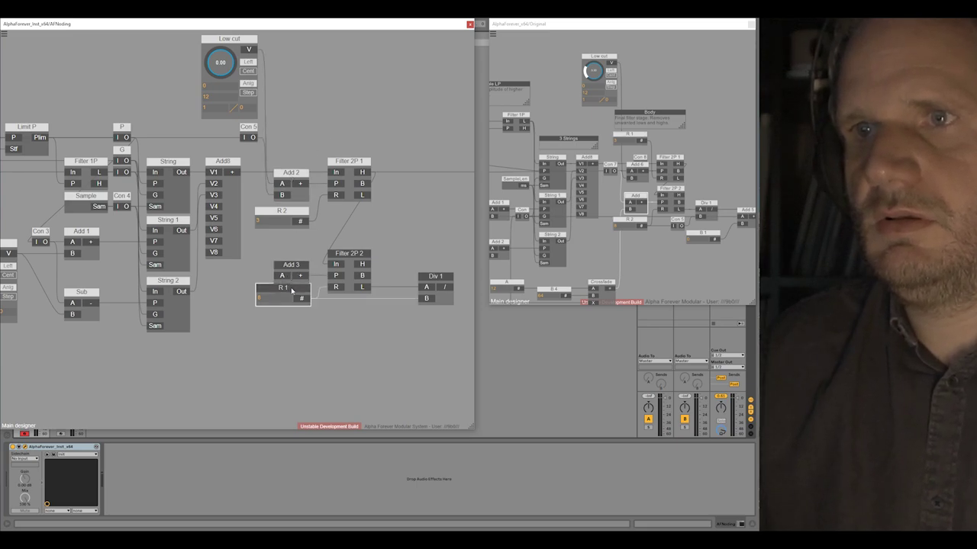
{"action": "left_click", "coordinate": [431, 277], "text": "shift"}
{"action": "left_click_drag", "start_coordinate": [432, 278], "coordinate": [410, 295]}
{"action": "left_click", "coordinate": [427, 310]}
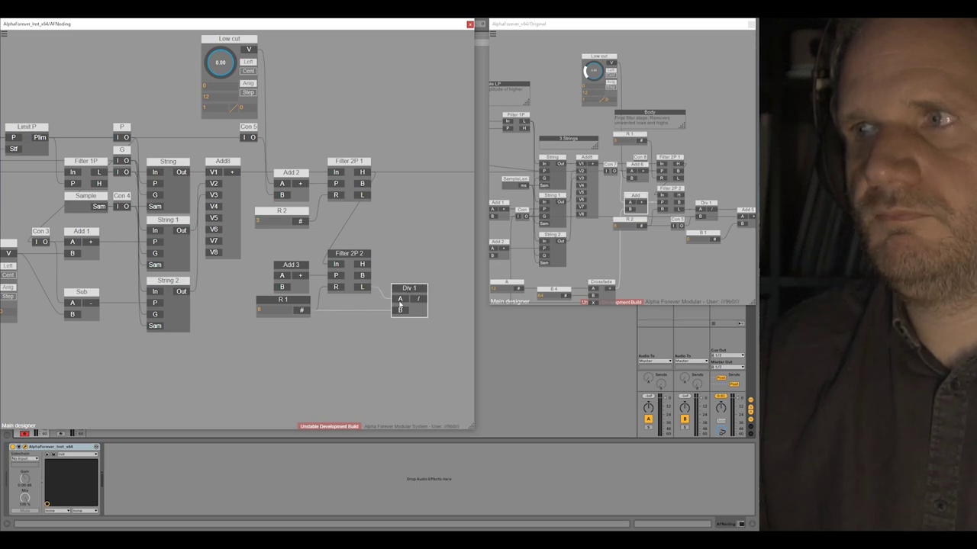
{"action": "key", "text": "Up"}
- Route the R 1 to Div 1 wire through a Con right-aligned under Filter 2P 2, and move the lower filter group up
{"action": "right_click", "coordinate": [401, 302]}
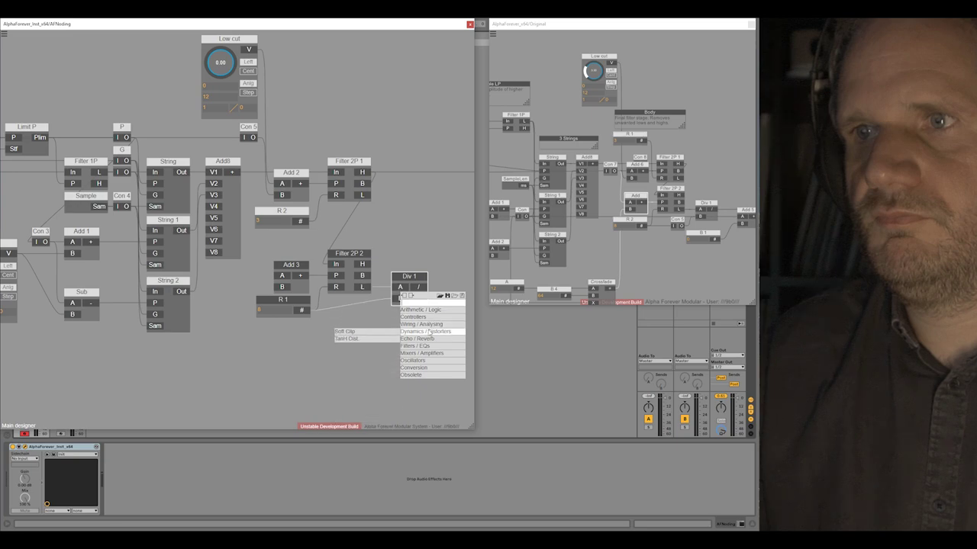
{"action": "left_click", "coordinate": [359, 392]}
{"action": "left_click_drag", "start_coordinate": [333, 288], "coordinate": [335, 297]}
{"action": "left_click", "coordinate": [354, 256]}
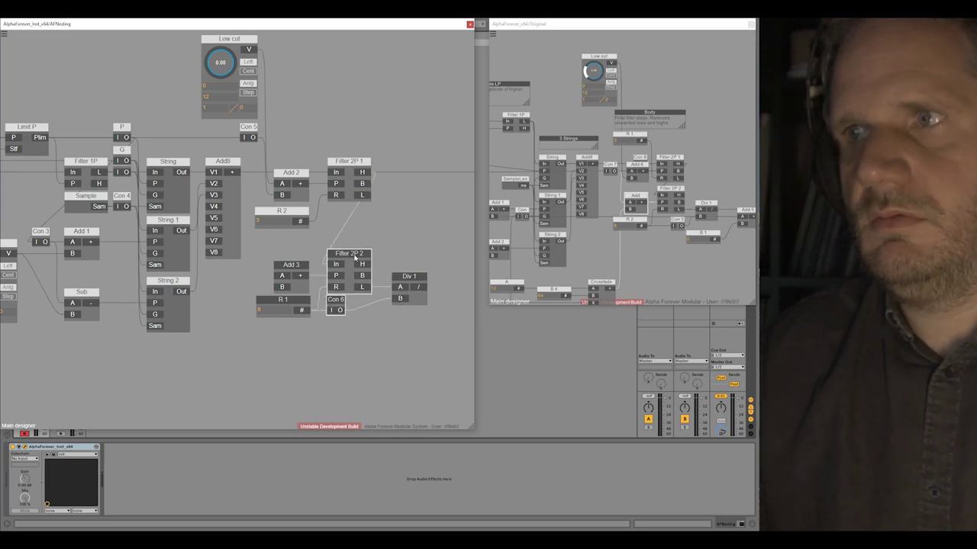
{"action": "key", "text": "ctrl+Right"}
{"action": "left_click", "coordinate": [387, 241]}
{"action": "left_click_drag", "start_coordinate": [252, 244], "coordinate": [440, 367]}
{"action": "left_click_drag", "start_coordinate": [420, 280], "coordinate": [421, 254]}
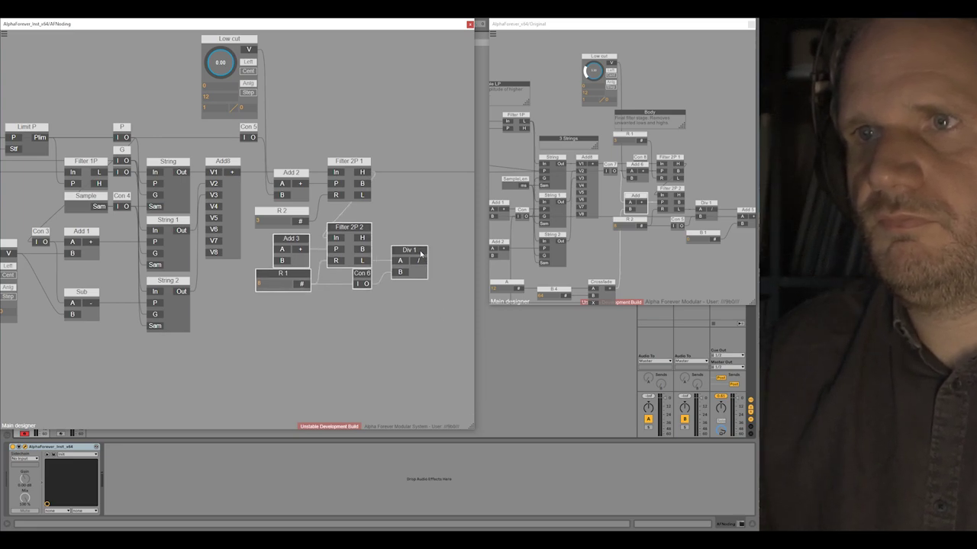
- Add a Crossfade module below the String modules and connect its output to Add 3
{"action": "scroll", "coordinate": [384, 202], "scroll_direction": "down", "scroll_amount": 2}
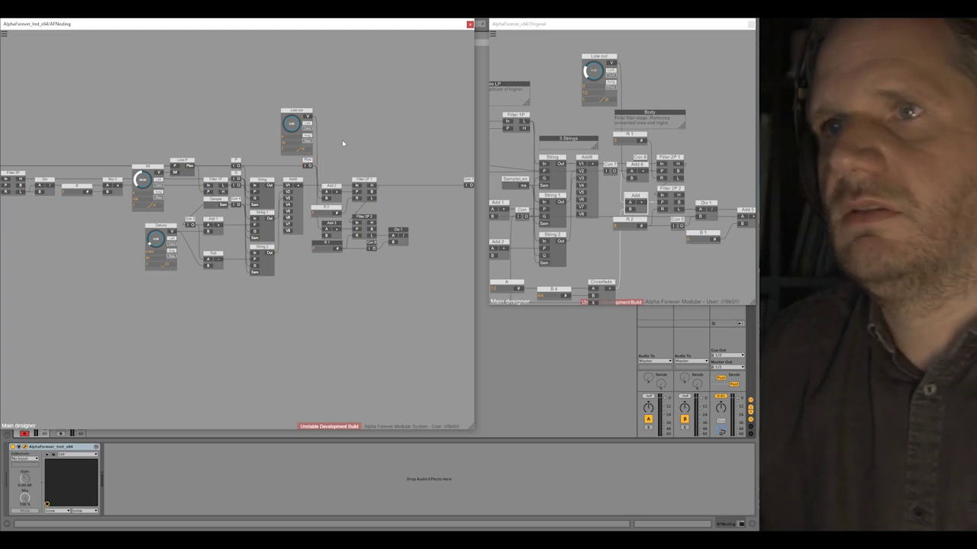
{"action": "left_click_drag", "start_coordinate": [302, 279], "coordinate": [315, 234]}
{"action": "left_click_drag", "start_coordinate": [571, 266], "coordinate": [627, 212]}
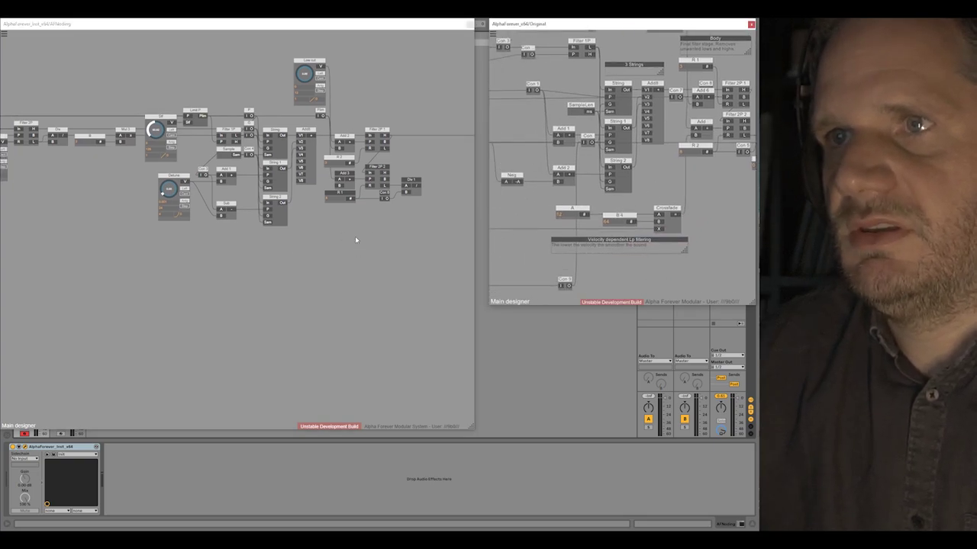
{"action": "scroll", "coordinate": [354, 240], "scroll_direction": "up", "scroll_amount": 2}
{"action": "right_click", "coordinate": [279, 237]}
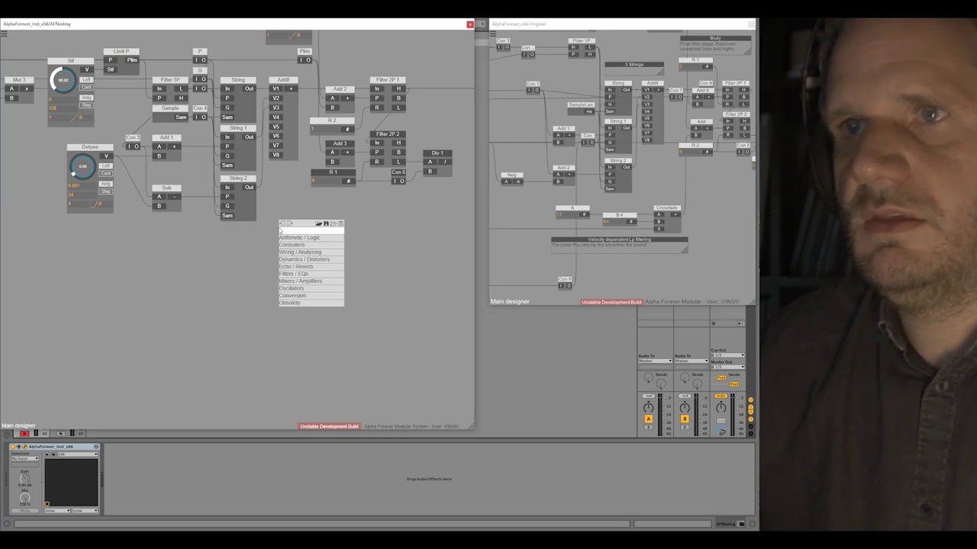
{"action": "type", "text": "cross"}
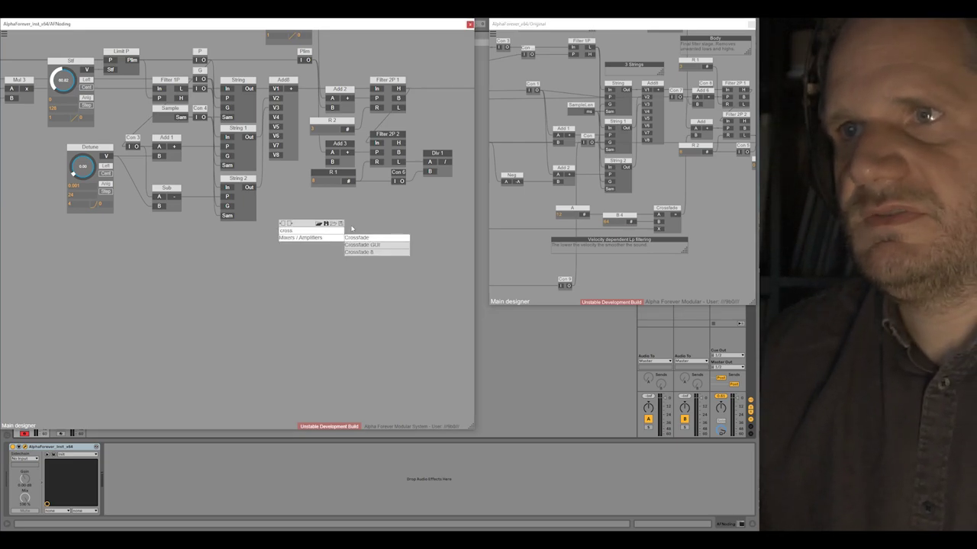
{"action": "left_click", "coordinate": [365, 238]}
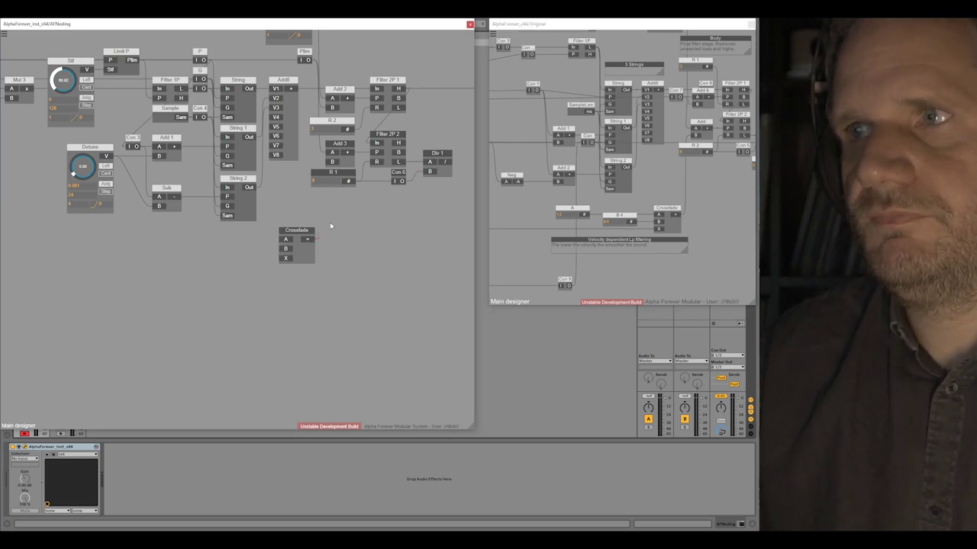
{"action": "left_click_drag", "start_coordinate": [296, 226], "coordinate": [193, 249]}
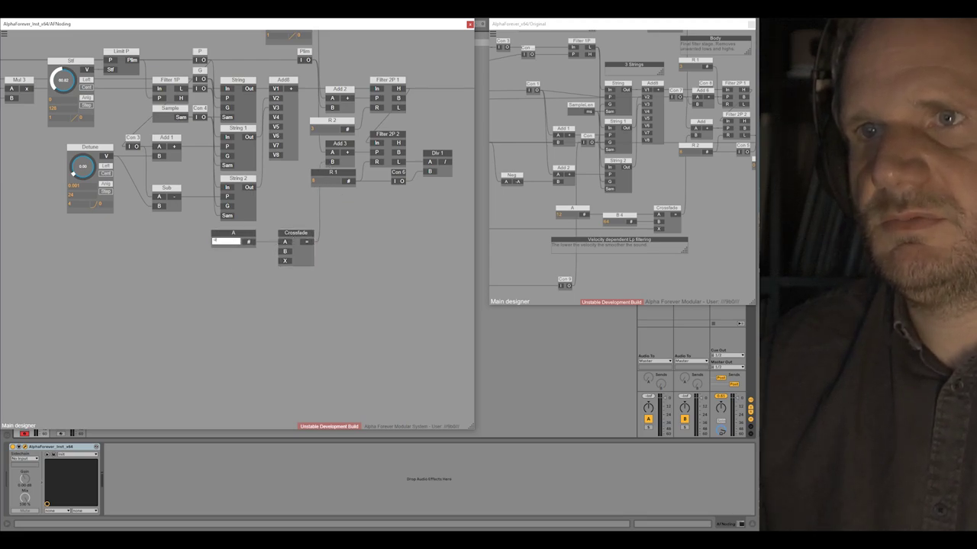
- Set the Crossfade's A constant to 12 and create a B constant with the value 64
{"action": "type", "text": "2"}
{"action": "left_click", "coordinate": [274, 253]}
{"action": "double_click", "coordinate": [286, 253]}
{"action": "scroll", "coordinate": [177, 285], "scroll_direction": "down", "scroll_amount": 6}
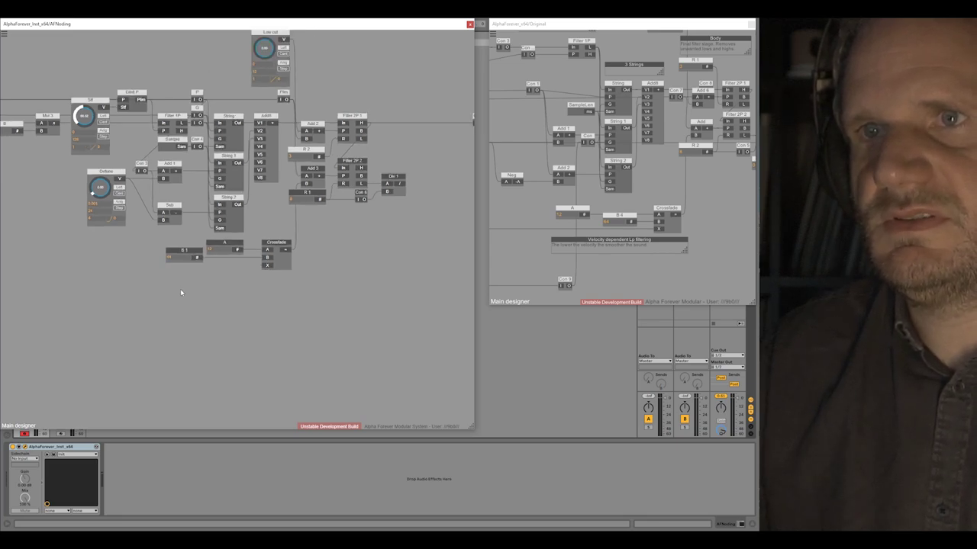
{"action": "scroll", "coordinate": [562, 225], "scroll_direction": "down", "scroll_amount": 8}
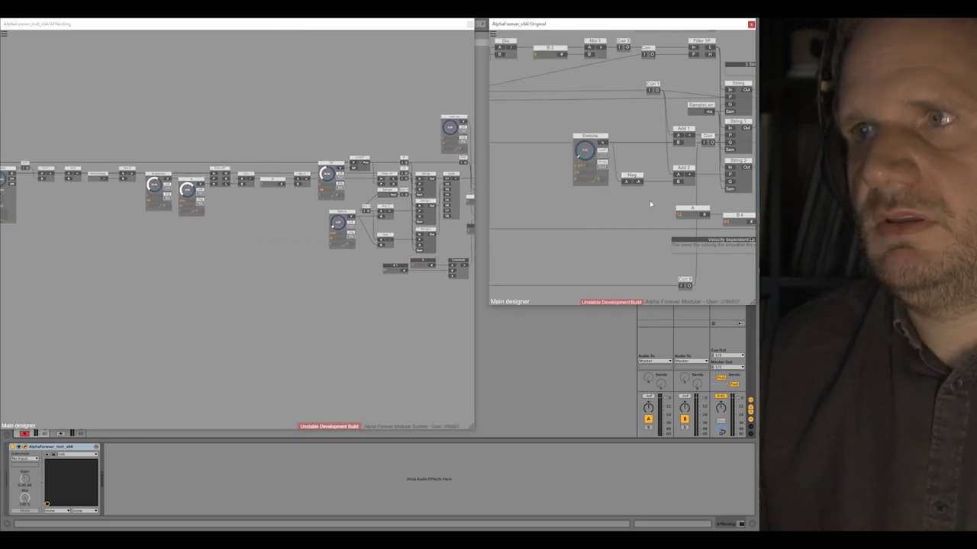
- Connect the Midi Note's velocity output (V) to the Crossfade's X input
{"action": "scroll", "coordinate": [590, 229], "scroll_direction": "down", "scroll_amount": 2}
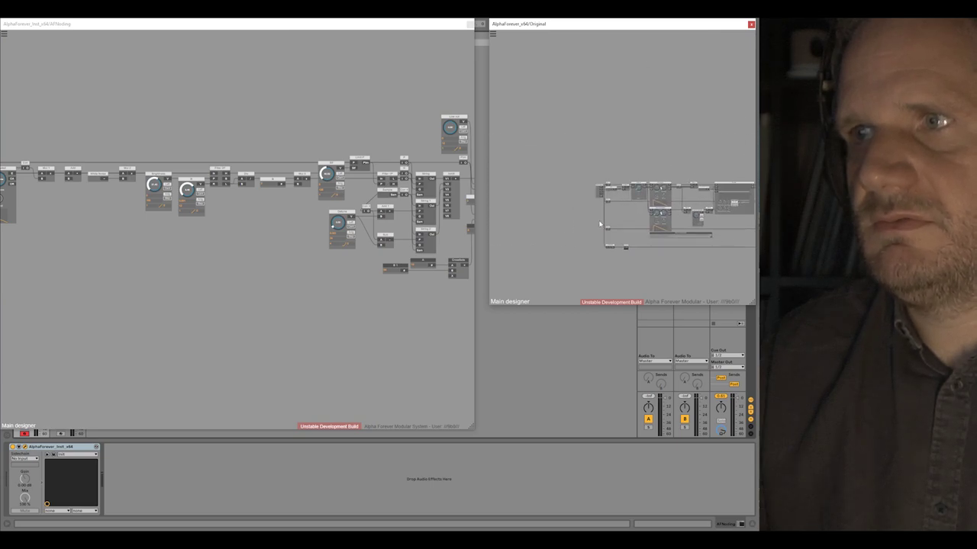
{"action": "scroll", "coordinate": [634, 224], "scroll_direction": "up", "scroll_amount": 5}
{"action": "left_click", "coordinate": [642, 236]}
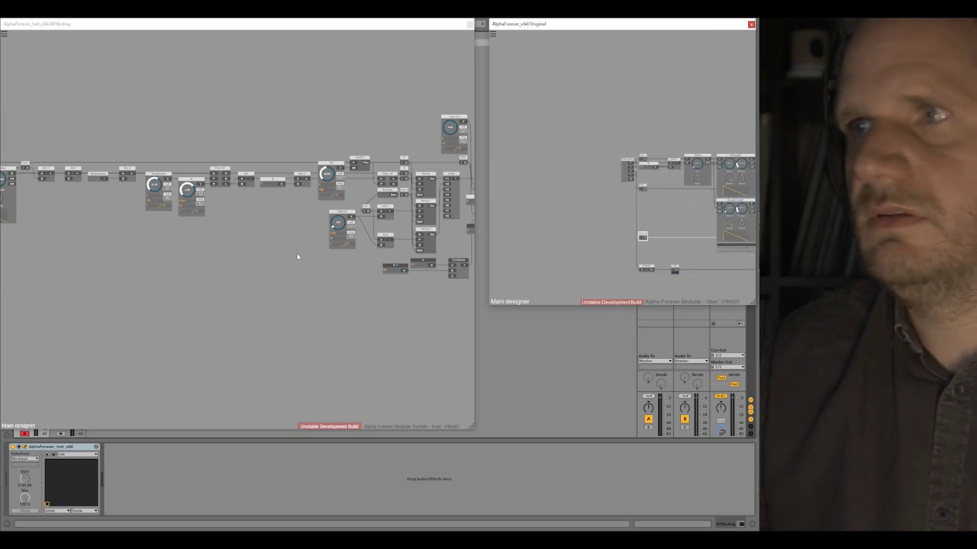
{"action": "left_click", "coordinate": [187, 235]}
{"action": "scroll", "coordinate": [300, 236], "scroll_direction": "down", "scroll_amount": 4}
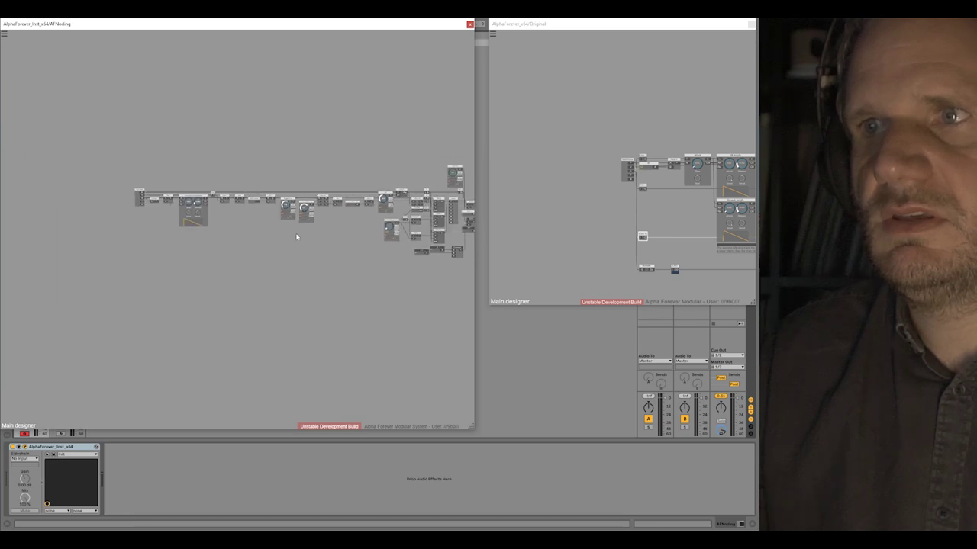
{"action": "left_click_drag", "start_coordinate": [270, 257], "coordinate": [242, 254]}
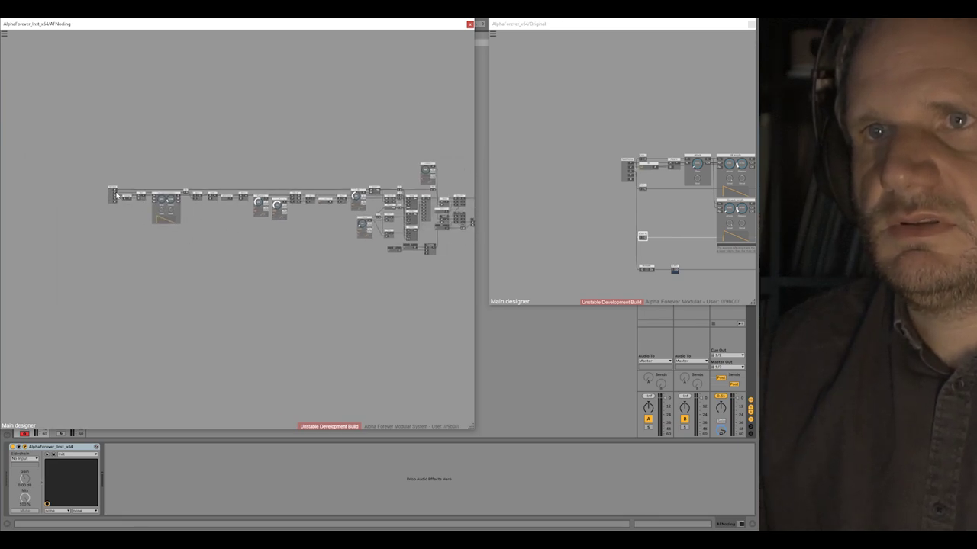
{"action": "left_click_drag", "start_coordinate": [421, 256], "coordinate": [426, 254]}
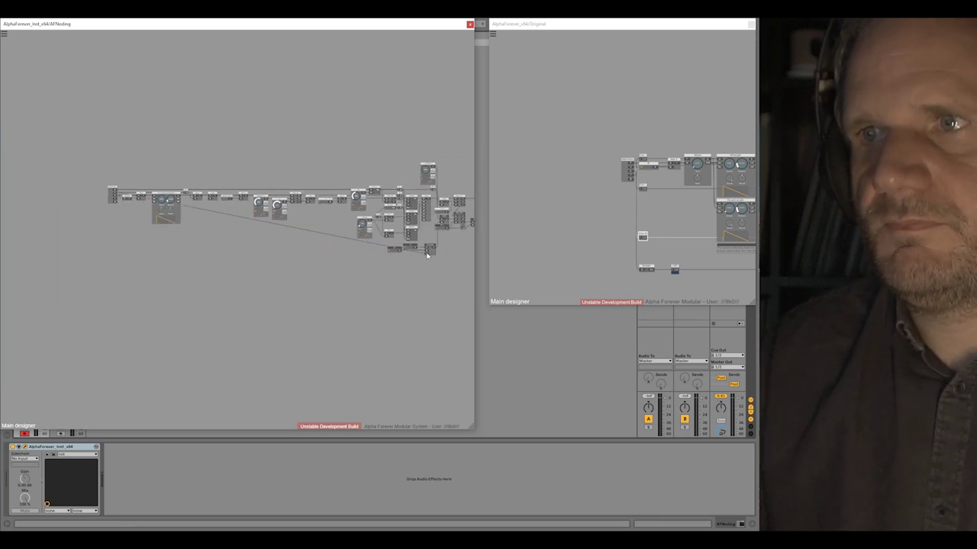
- Insert a Con into the velocity wire at the Crossfade's X input and place it far left, below the Midi Note at Crossfade level
{"action": "right_click", "coordinate": [446, 256]}
{"action": "mouse_move", "coordinate": [454, 285]}
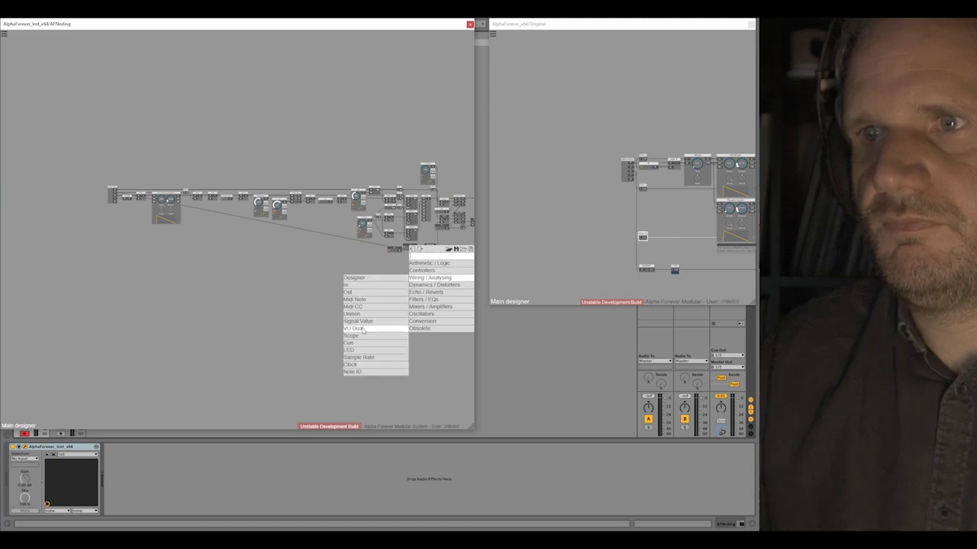
{"action": "left_click", "coordinate": [360, 344]}
{"action": "left_click_drag", "start_coordinate": [410, 253], "coordinate": [158, 256]}
{"action": "key", "text": "l"}
{"action": "left_click", "coordinate": [207, 240]}
{"action": "scroll", "coordinate": [227, 250], "scroll_direction": "up", "scroll_amount": 4}
{"action": "left_click_drag", "start_coordinate": [266, 251], "coordinate": [199, 248]}
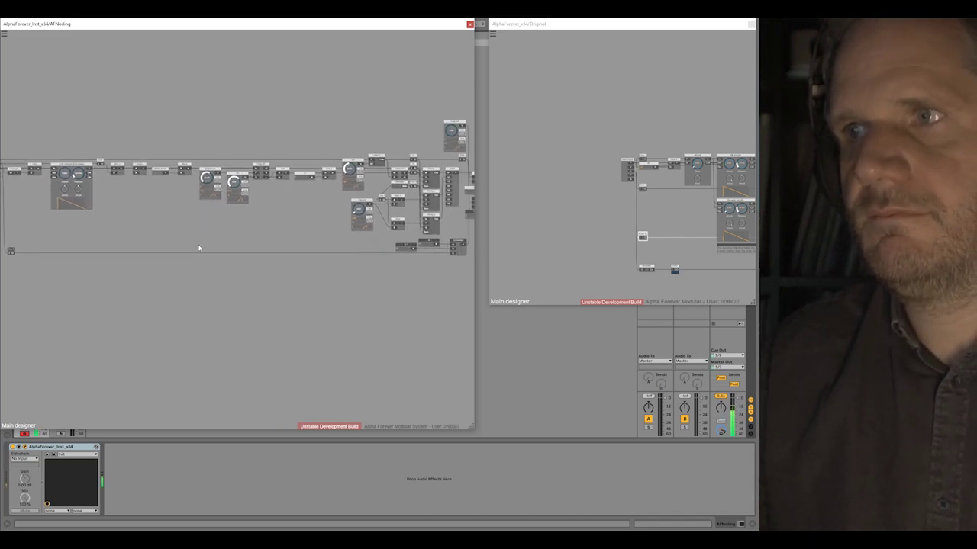
- Following the original patch, add a Filter 1P after Div 1, fed by Div 1's output
{"action": "left_click_drag", "start_coordinate": [590, 196], "coordinate": [487, 226]}
{"action": "scroll", "coordinate": [660, 124], "scroll_direction": "down", "scroll_amount": 3}
{"action": "scroll", "coordinate": [619, 109], "scroll_direction": "up", "scroll_amount": 5}
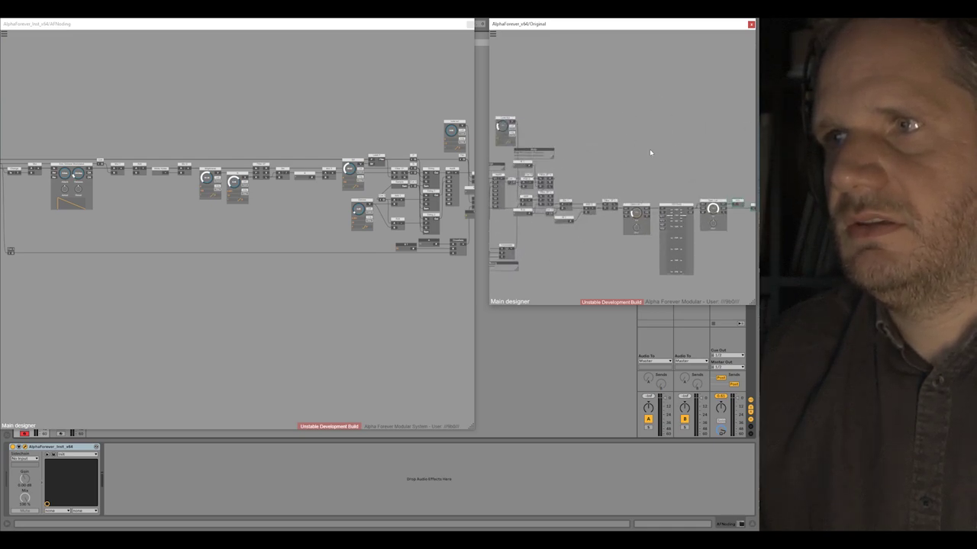
{"action": "scroll", "coordinate": [650, 152], "scroll_direction": "up", "scroll_amount": 2}
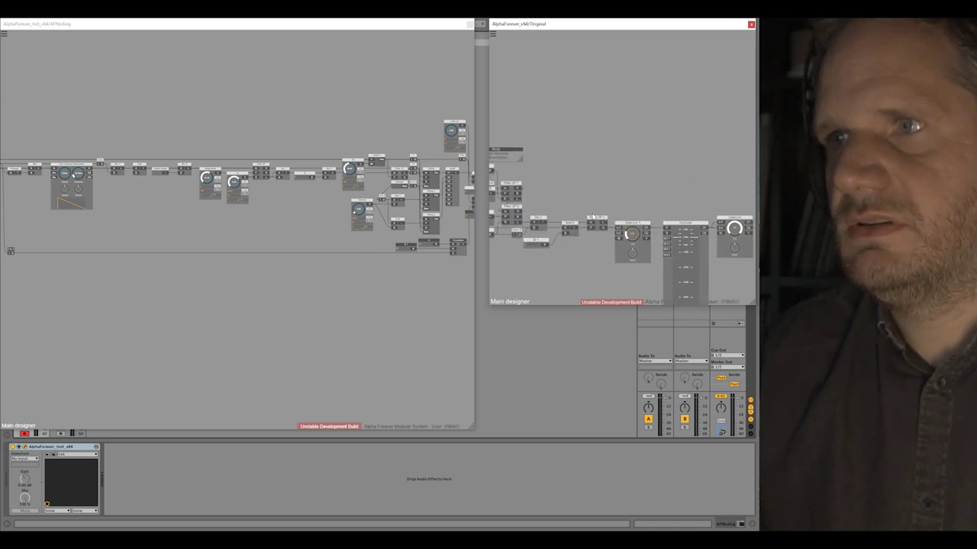
{"action": "left_click_drag", "start_coordinate": [368, 303], "coordinate": [200, 296]}
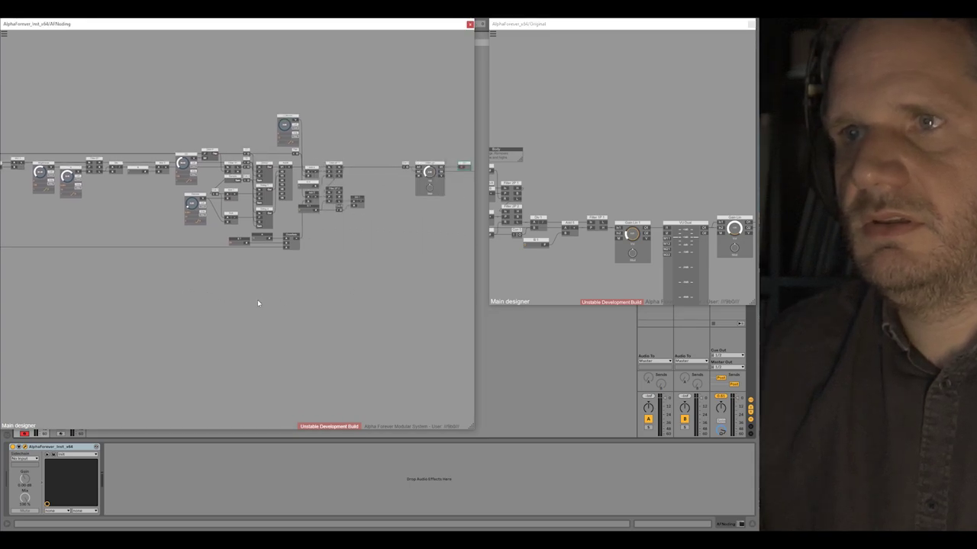
{"action": "left_click_drag", "start_coordinate": [399, 270], "coordinate": [283, 293]}
{"action": "scroll", "coordinate": [265, 212], "scroll_direction": "up", "scroll_amount": 4}
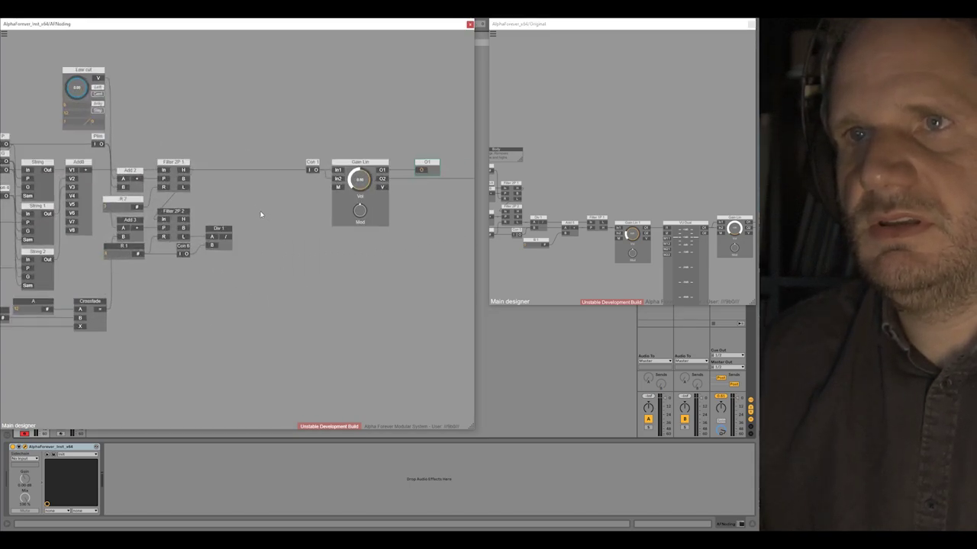
{"action": "left_click", "coordinate": [623, 160]}
{"action": "scroll", "coordinate": [623, 159], "scroll_direction": "down", "scroll_amount": 3}
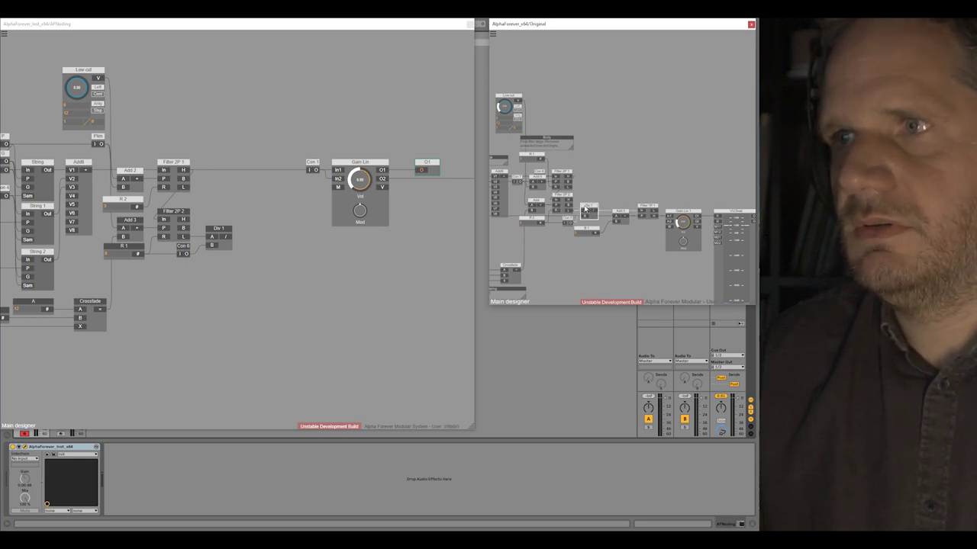
{"action": "left_click", "coordinate": [227, 233]}
{"action": "right_click", "coordinate": [224, 239]}
{"action": "mouse_move", "coordinate": [252, 249]}
{"action": "left_click", "coordinate": [315, 251]}
- Trace the filter's pitch source in the original patch and connect the pitch line to the P input of Filter 1P 1
{"action": "left_click_drag", "start_coordinate": [641, 242], "coordinate": [677, 250]}
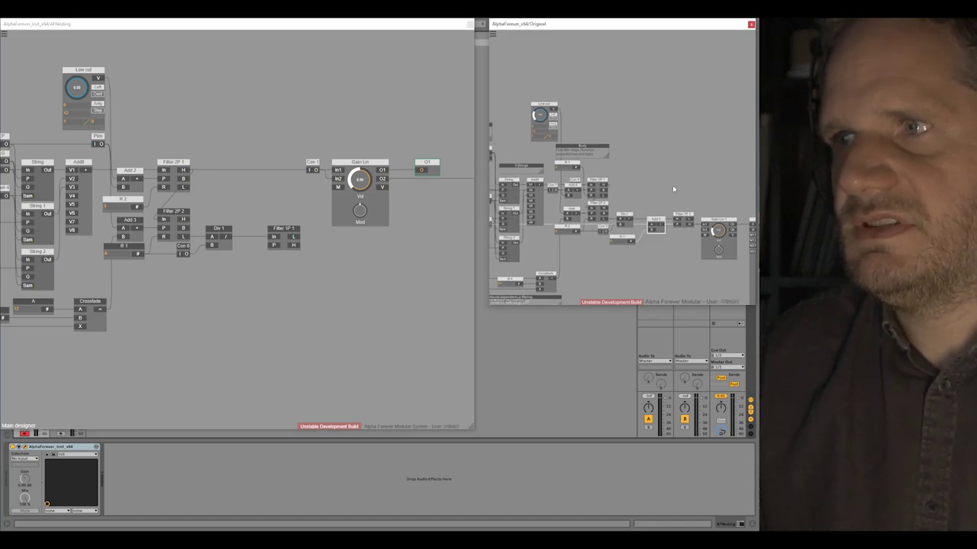
{"action": "scroll", "coordinate": [673, 188], "scroll_direction": "down", "scroll_amount": 5}
{"action": "left_click_drag", "start_coordinate": [588, 234], "coordinate": [704, 236]}
{"action": "left_click_drag", "start_coordinate": [513, 221], "coordinate": [549, 220]}
{"action": "scroll", "coordinate": [544, 217], "scroll_direction": "up", "scroll_amount": 3}
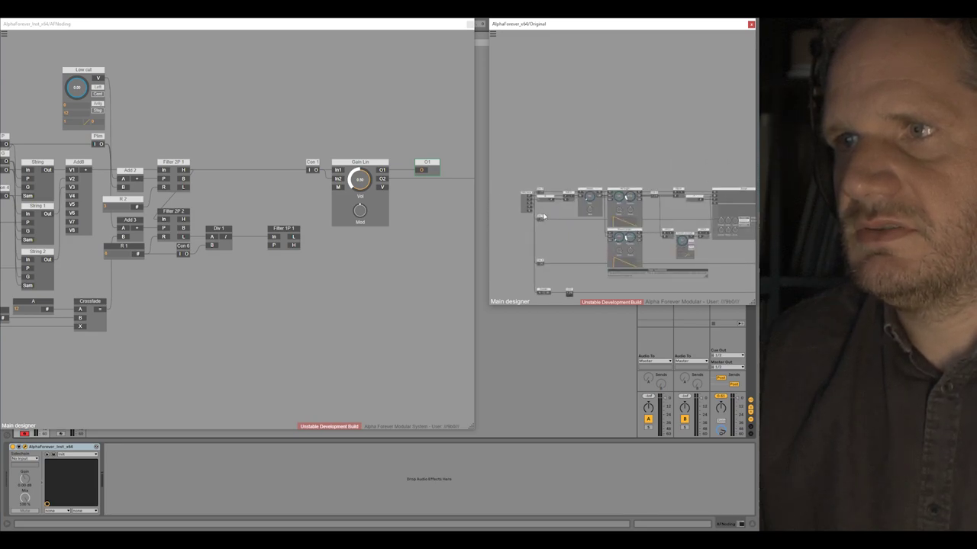
{"action": "scroll", "coordinate": [544, 217], "scroll_direction": "up", "scroll_amount": 3}
{"action": "left_click", "coordinate": [316, 268]}
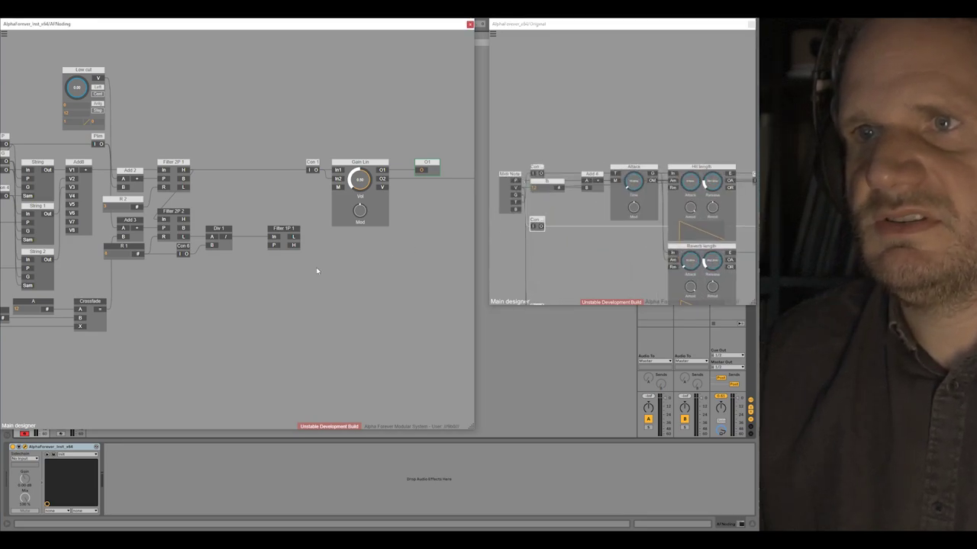
{"action": "scroll", "coordinate": [316, 268], "scroll_direction": "down", "scroll_amount": 5}
{"action": "left_click_drag", "start_coordinate": [302, 285], "coordinate": [352, 300]}
{"action": "scroll", "coordinate": [352, 300], "scroll_direction": "up", "scroll_amount": 3}
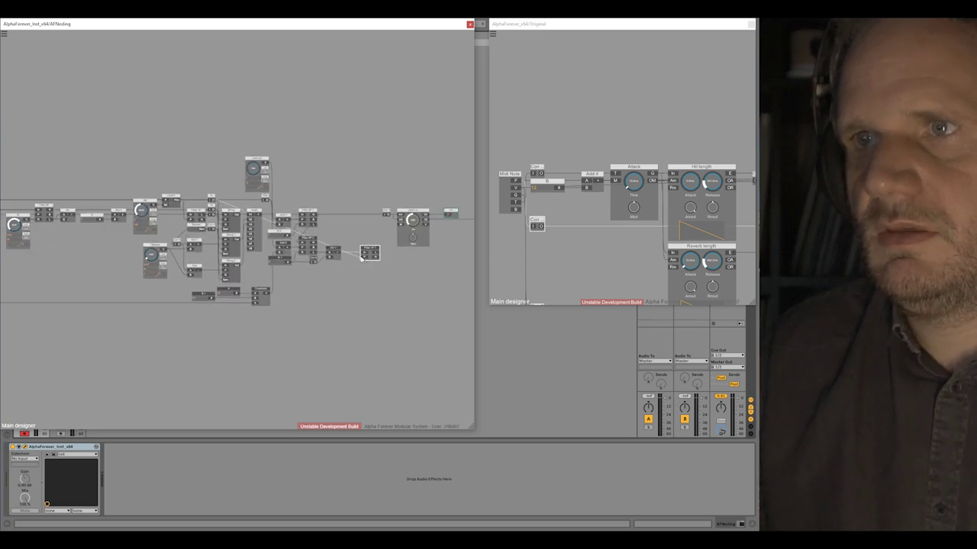
- Insert a Con into the pitch wire at Filter 1P 1's P input and place it above the filter, level with the pitch line
{"action": "right_click", "coordinate": [363, 257]}
{"action": "mouse_move", "coordinate": [370, 281]}
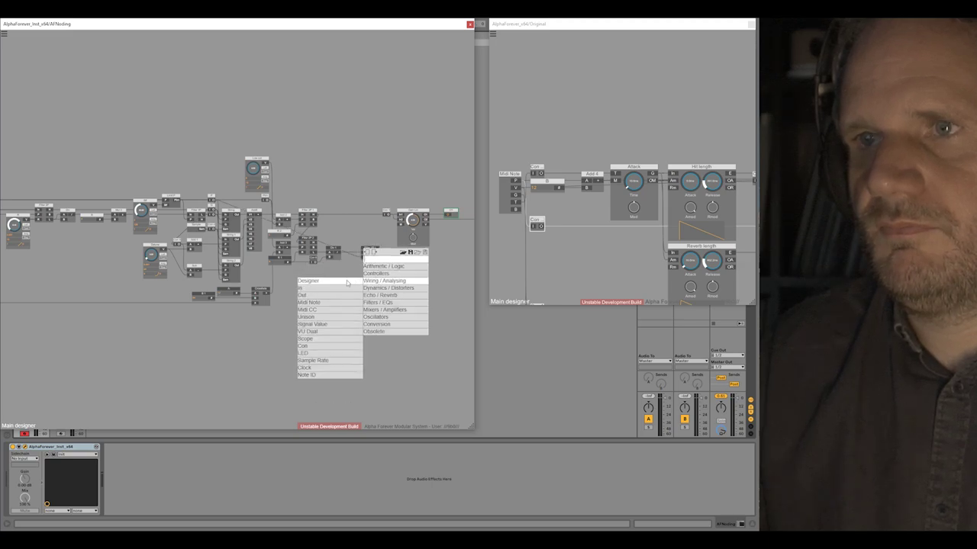
{"action": "left_click", "coordinate": [331, 348]}
{"action": "left_click_drag", "start_coordinate": [336, 257], "coordinate": [355, 202]}
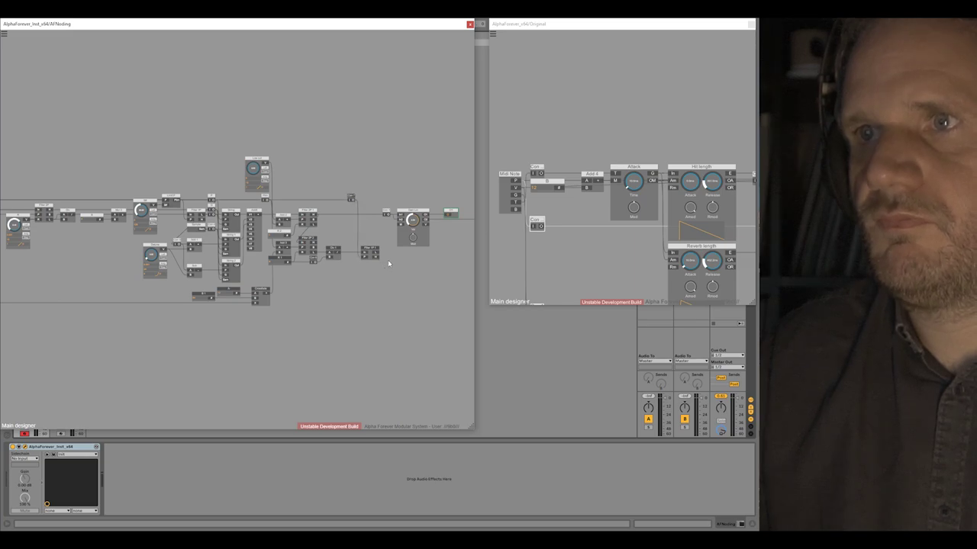
- Duplicate the Env. follower Modulated module and place the copy directly below it
{"action": "left_click_drag", "start_coordinate": [394, 269], "coordinate": [229, 287]}
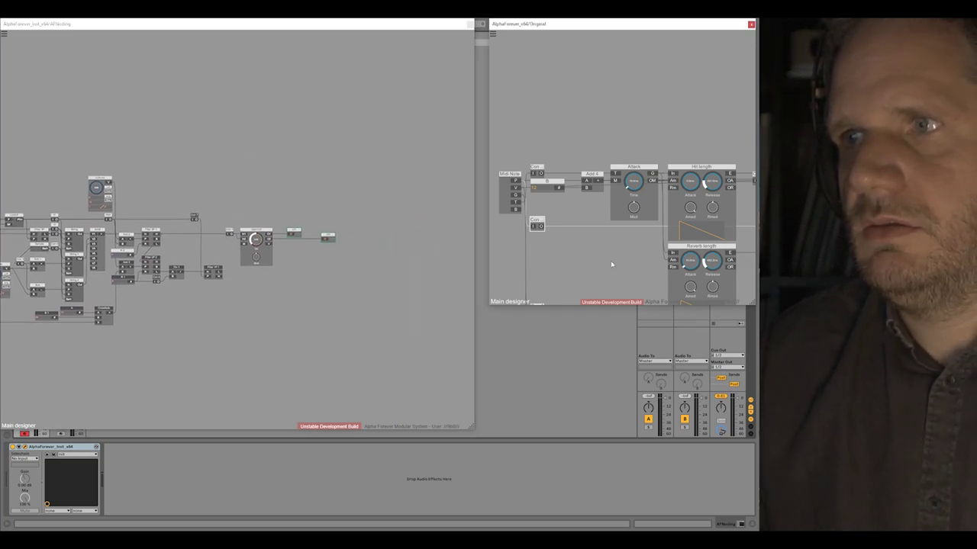
{"action": "left_click_drag", "start_coordinate": [613, 264], "coordinate": [534, 262]}
{"action": "scroll", "coordinate": [534, 261], "scroll_direction": "down", "scroll_amount": 5}
{"action": "scroll", "coordinate": [575, 263], "scroll_direction": "up", "scroll_amount": 5}
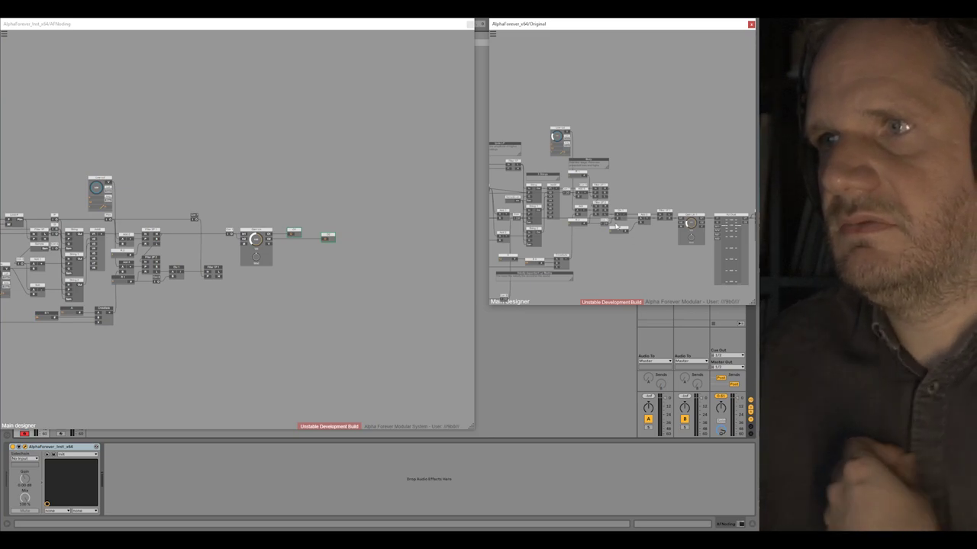
{"action": "left_click_drag", "start_coordinate": [216, 272], "coordinate": [359, 285]}
{"action": "left_click_drag", "start_coordinate": [227, 230], "coordinate": [228, 272]}
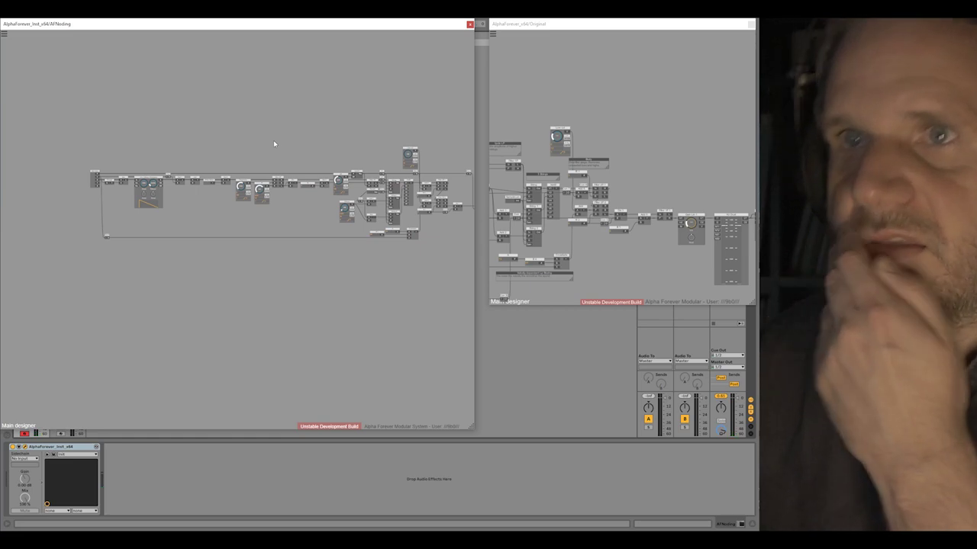
{"action": "scroll", "coordinate": [241, 117], "scroll_direction": "up", "scroll_amount": 3}
{"action": "left_click_drag", "start_coordinate": [97, 202], "coordinate": [218, 138]}
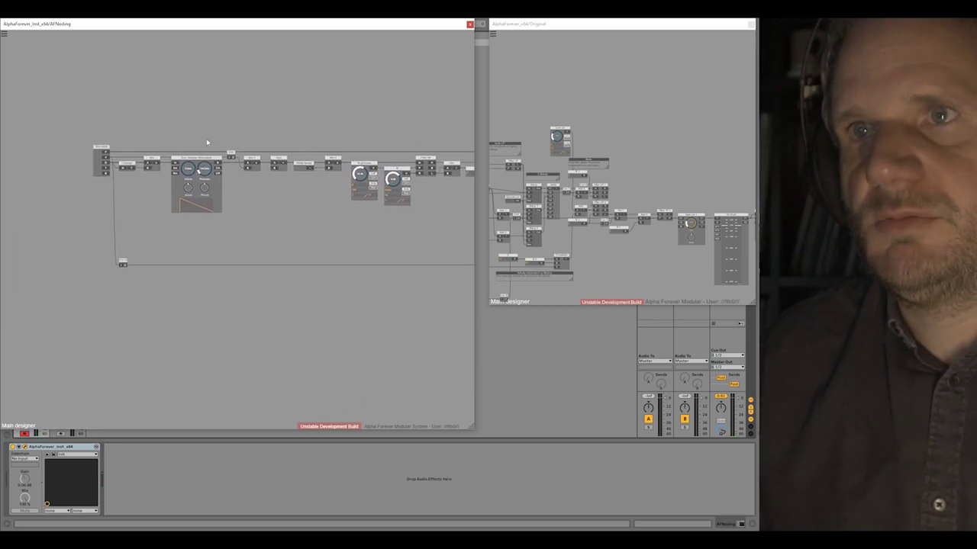
{"action": "left_click_drag", "start_coordinate": [198, 153], "coordinate": [221, 217]}
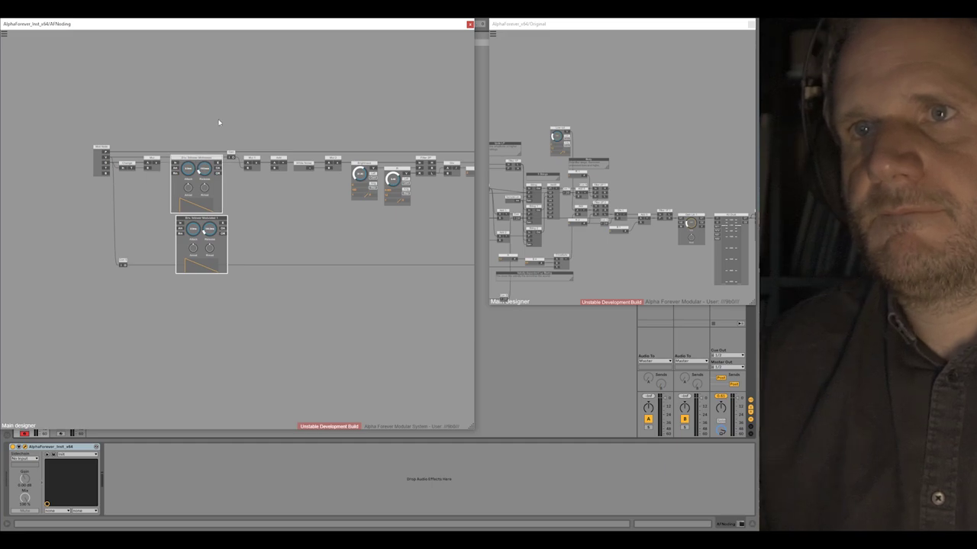
- Connect Mul's output to the In of Env. follower Modulated 1 and widen the gap between Mul and both envelope followers
{"action": "scroll", "coordinate": [161, 116], "scroll_direction": "up", "scroll_amount": 2}
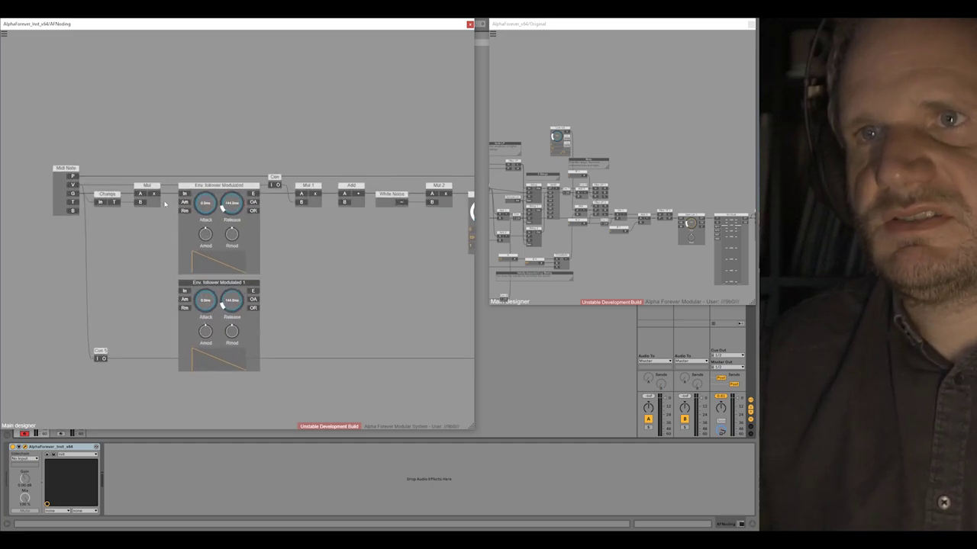
{"action": "mouse_move", "coordinate": [179, 283]}
{"action": "left_mouse_down"}
{"action": "mouse_move", "coordinate": [183, 292]}
{"action": "mouse_move", "coordinate": [300, 281]}
{"action": "left_mouse_up"}
{"action": "left_click_drag", "start_coordinate": [155, 137], "coordinate": [295, 394]}
{"action": "left_click_drag", "start_coordinate": [286, 192], "coordinate": [203, 192]}
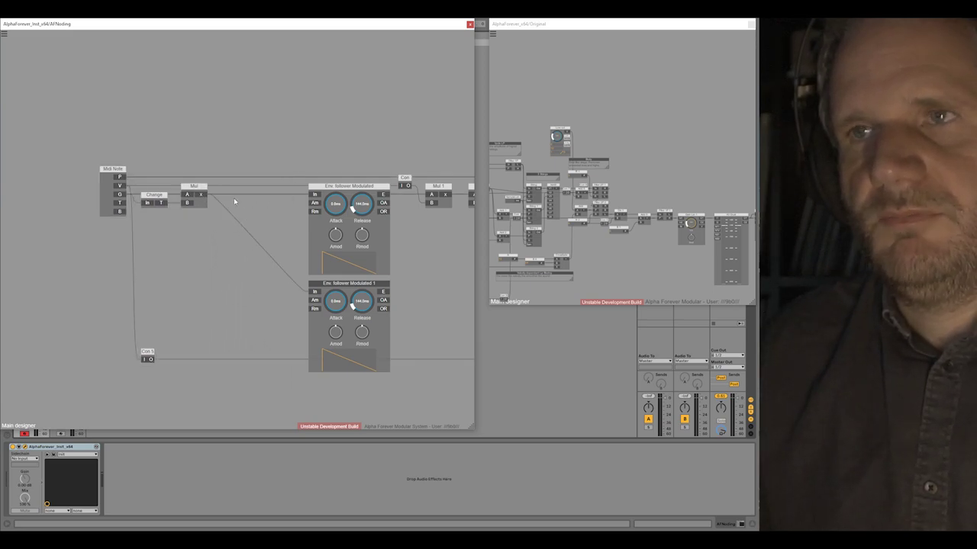
- Following the original's Attack module, insert a Trg->Gate between Mul and the In of Env. follower Modulated
{"action": "left_click", "coordinate": [546, 118]}
{"action": "scroll", "coordinate": [546, 118], "scroll_direction": "up", "scroll_amount": 5}
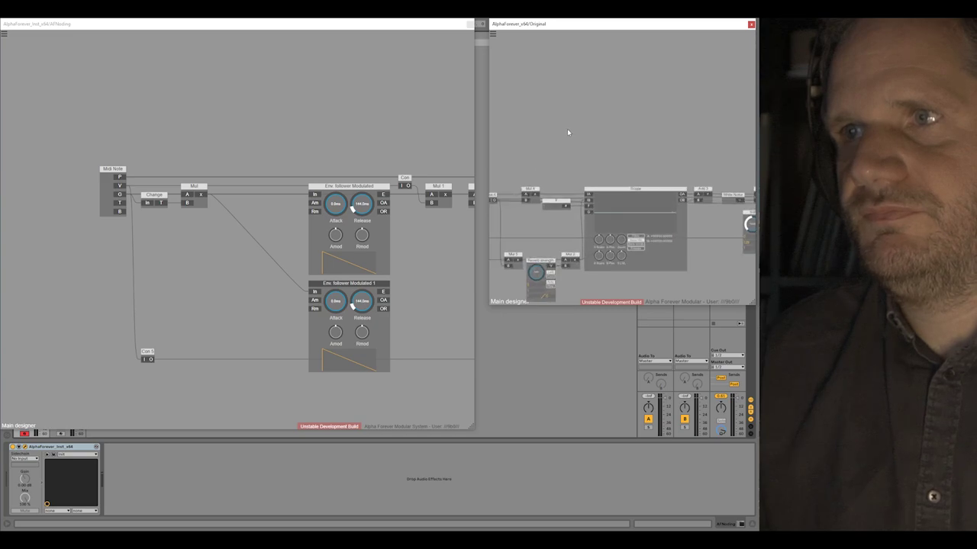
{"action": "left_click_drag", "start_coordinate": [504, 148], "coordinate": [718, 118]}
{"action": "scroll", "coordinate": [593, 138], "scroll_direction": "up", "scroll_amount": 3}
{"action": "left_click_drag", "start_coordinate": [604, 164], "coordinate": [596, 107]}
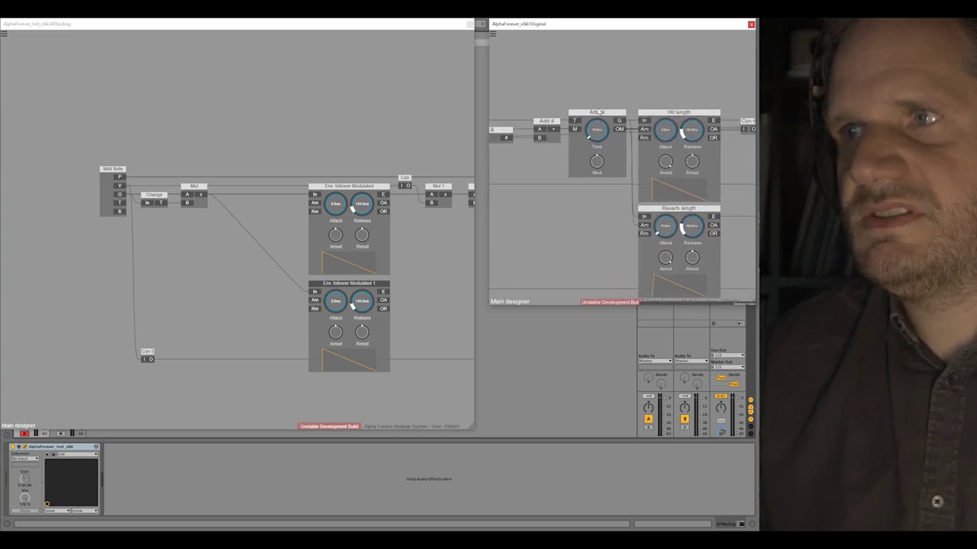
{"action": "left_click", "coordinate": [315, 196]}
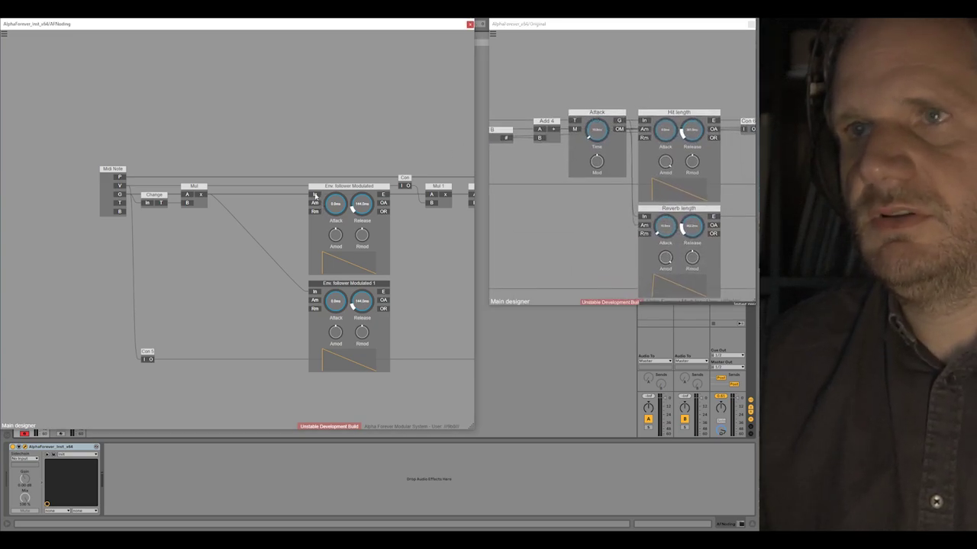
{"action": "right_click", "coordinate": [315, 196]}
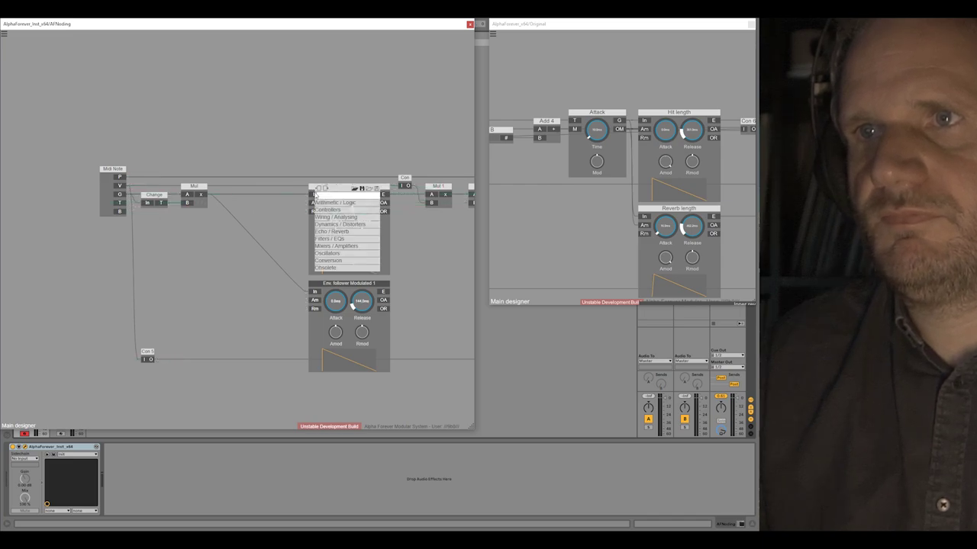
{"action": "type", "text": "Trg"}
{"action": "left_click", "coordinate": [391, 203]}
{"action": "left_click_drag", "start_coordinate": [254, 186], "coordinate": [274, 186]}
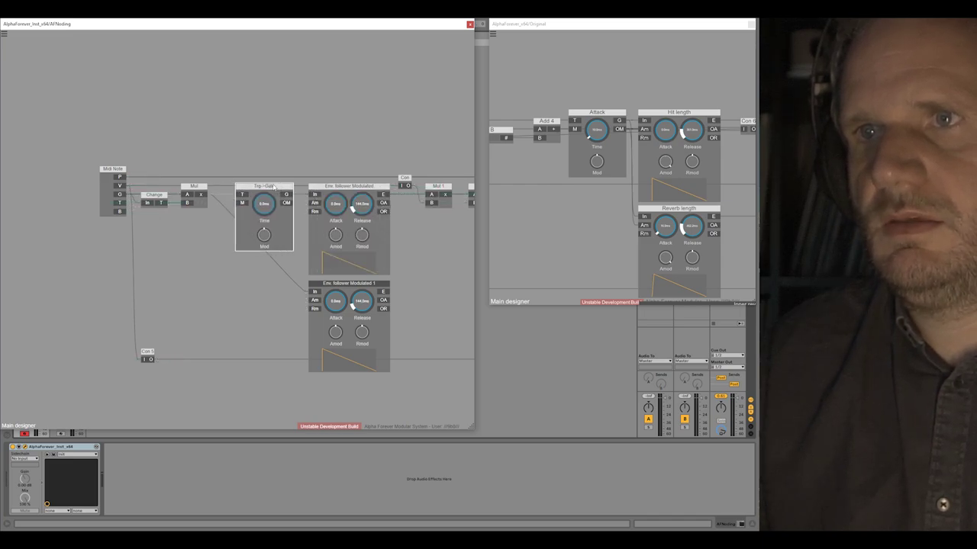
- Connect the Trg->Gate's G output to the In of Env. follower Modulated 1, replacing its direct wire from Mul
{"action": "left_click_drag", "start_coordinate": [311, 288], "coordinate": [313, 293]}
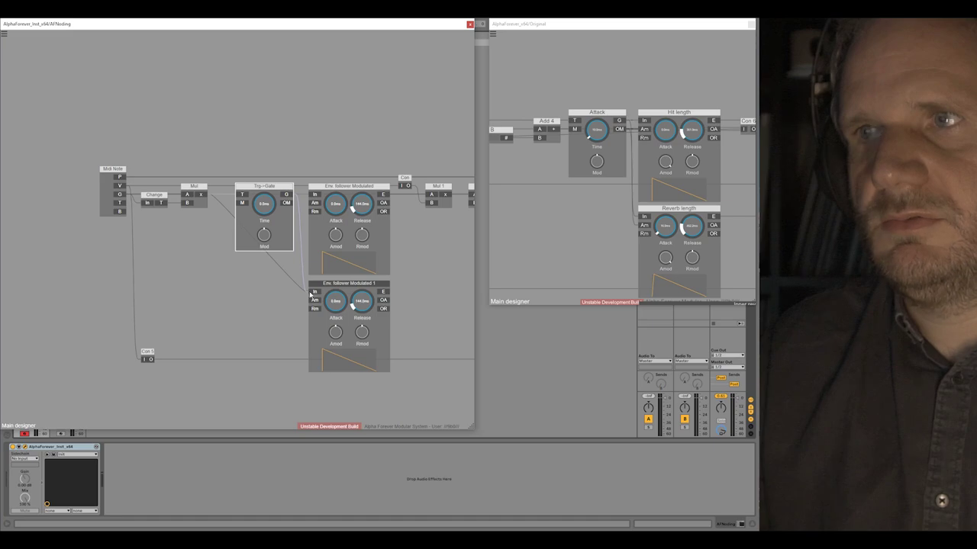
{"action": "left_click", "coordinate": [334, 187]}
{"action": "left_click", "coordinate": [285, 188]}
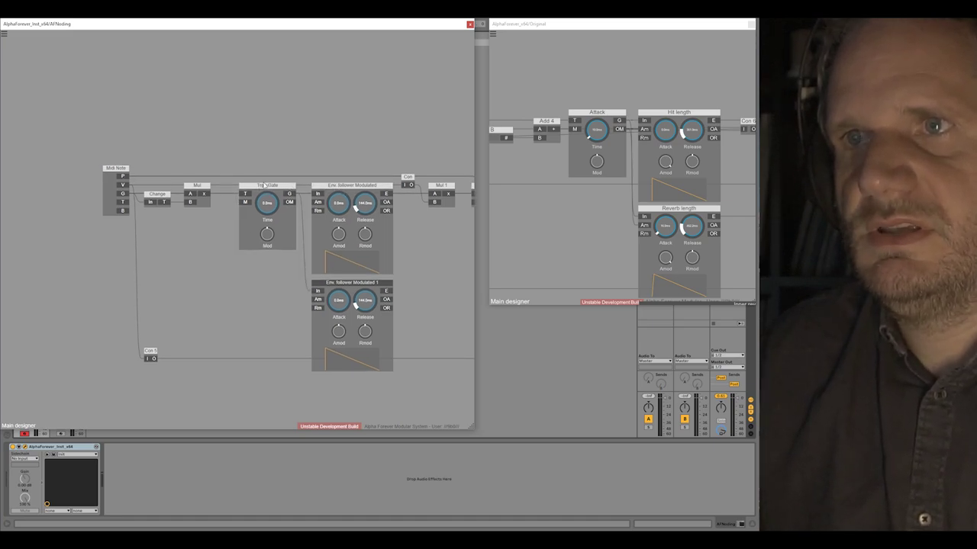
- Move the Trg->Gate slightly closer to the envelope followers and raise its Time slightly
{"action": "left_click_drag", "start_coordinate": [267, 186], "coordinate": [268, 187]}
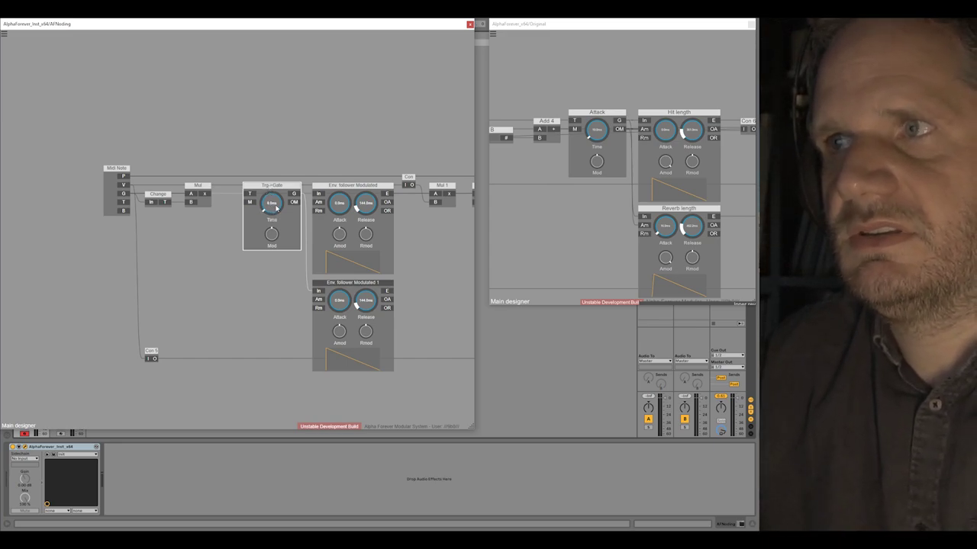
{"action": "left_click", "coordinate": [221, 223]}
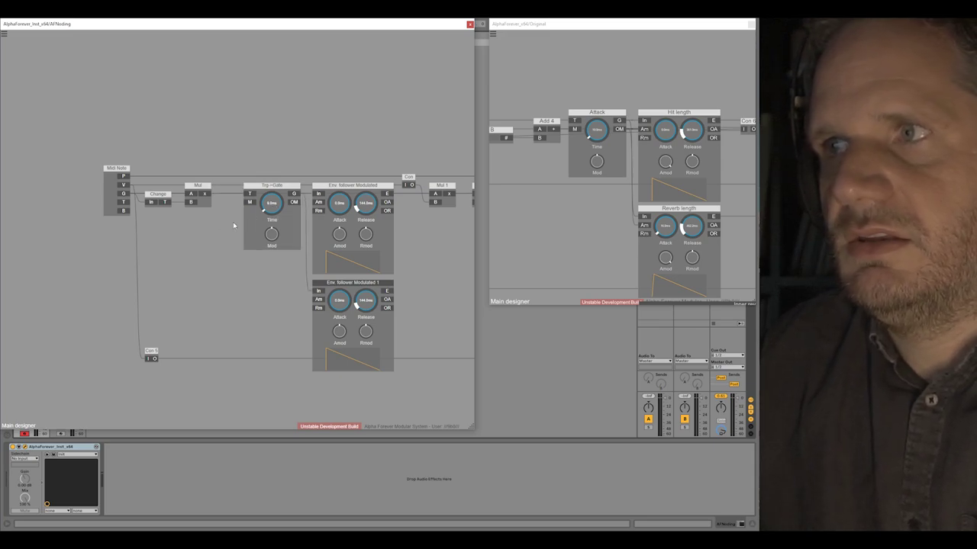
{"action": "right_click", "coordinate": [294, 204]}
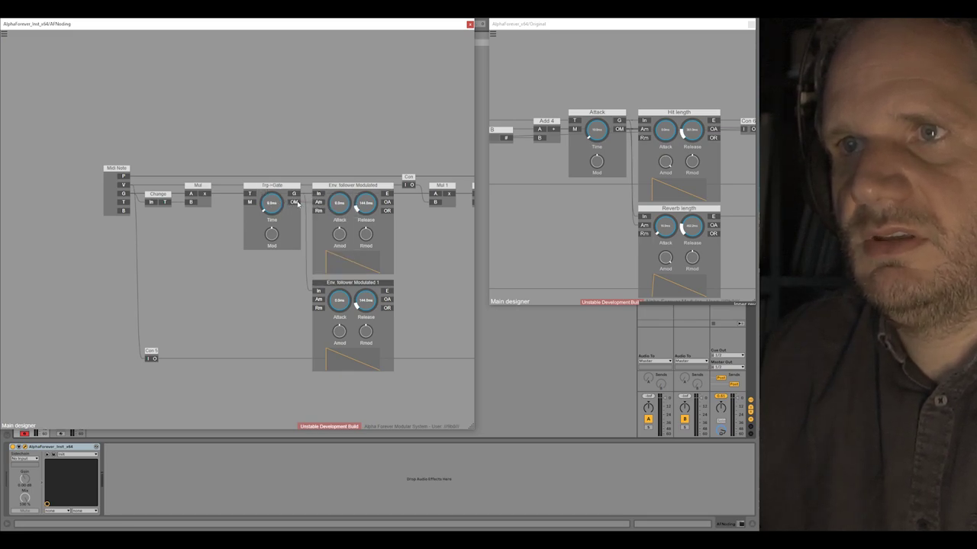
- Connect the Trg->Gate's OM output to the Am input of Env. follower Modulated 1
{"action": "left_click", "coordinate": [318, 300]}
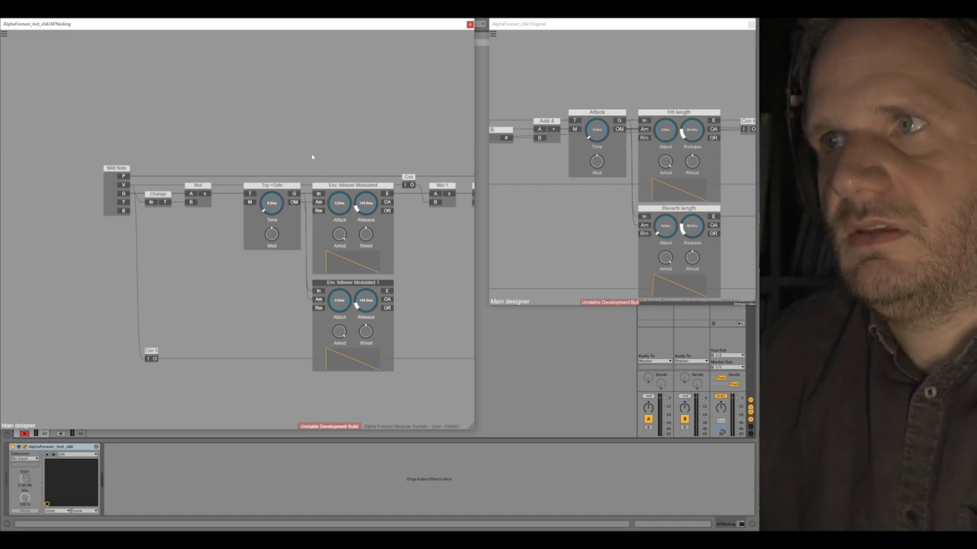
- Following the original patch, move Midi Note away from Change and insert an Add module on Midi Note's P output
{"action": "left_click_drag", "start_coordinate": [545, 189], "coordinate": [596, 201]}
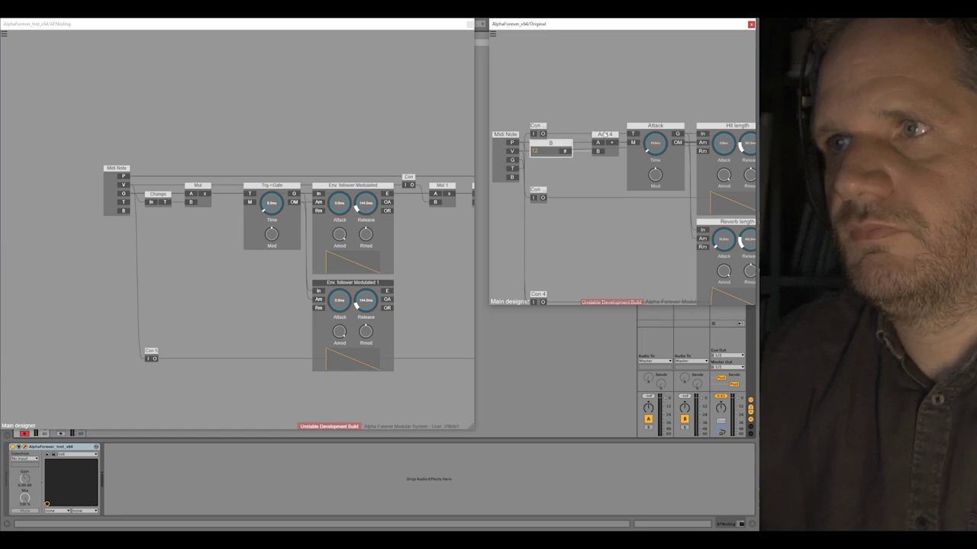
{"action": "scroll", "coordinate": [621, 109], "scroll_direction": "down", "scroll_amount": 4}
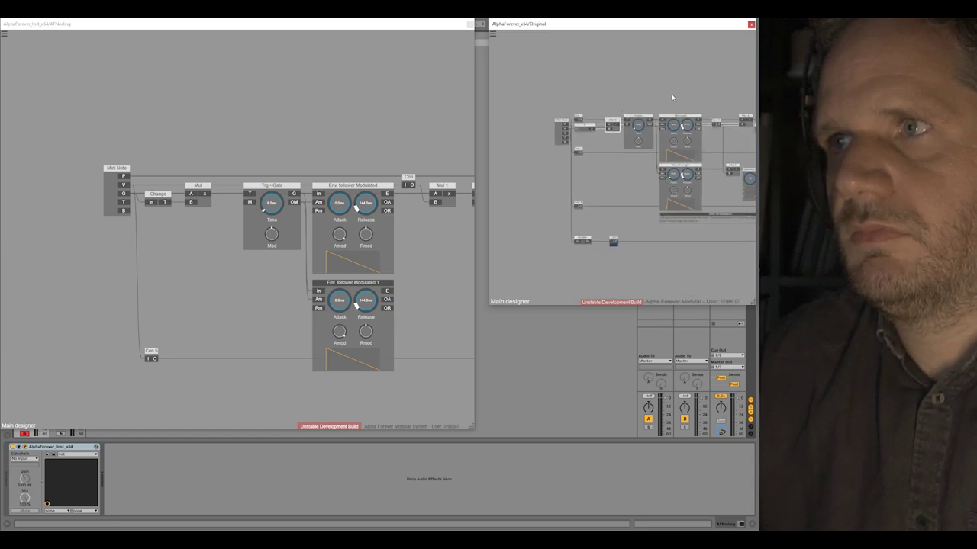
{"action": "left_click_drag", "start_coordinate": [669, 96], "coordinate": [573, 100]}
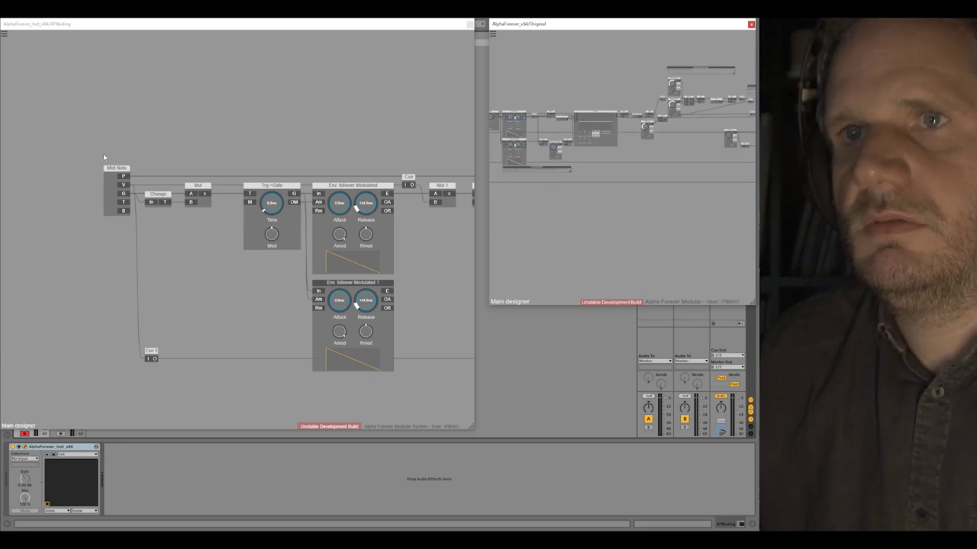
{"action": "left_click_drag", "start_coordinate": [123, 174], "coordinate": [93, 177]}
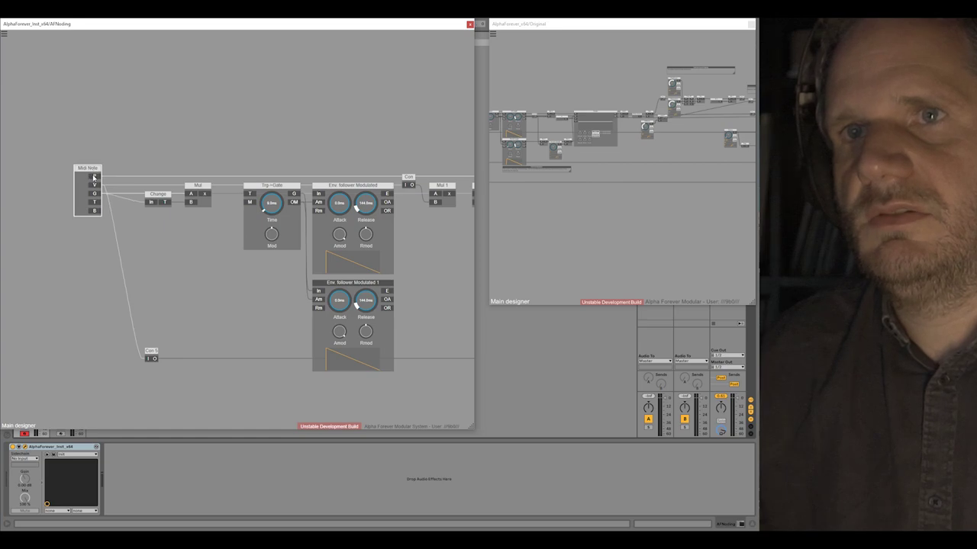
{"action": "right_click", "coordinate": [94, 178]}
{"action": "type", "text": "add"}
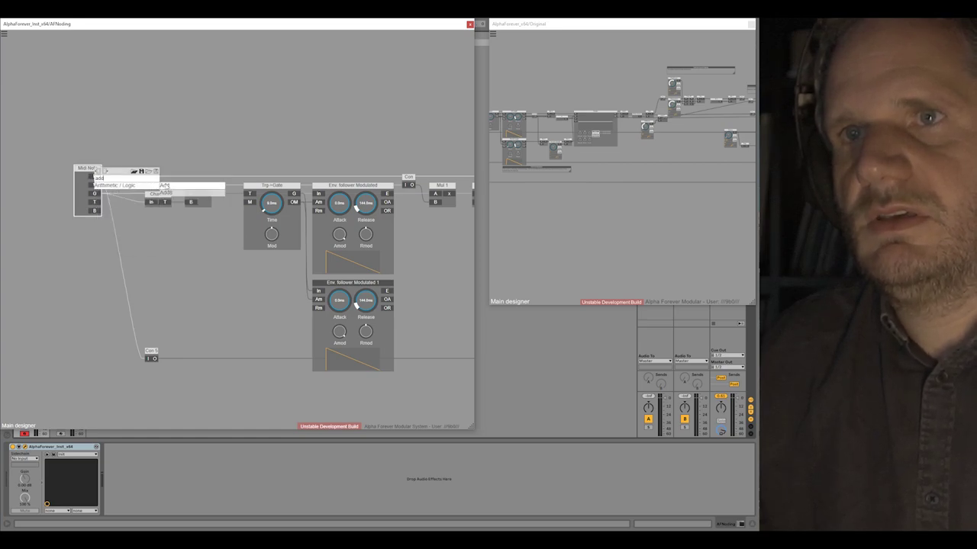
{"action": "key", "text": "Return"}
- Shift Con 5 and Midi Note further from Add 4 and create a constant feeding Add 4's B input
{"action": "left_click_drag", "start_coordinate": [153, 352], "coordinate": [122, 353]}
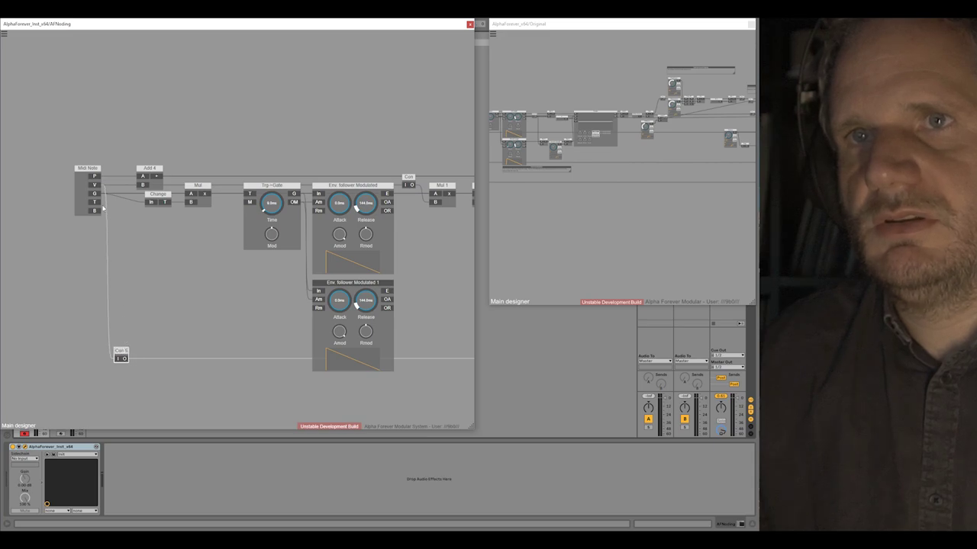
{"action": "left_click", "coordinate": [93, 169], "text": "shift"}
{"action": "left_click_drag", "start_coordinate": [94, 170], "coordinate": [57, 169]}
{"action": "left_click", "coordinate": [91, 154]}
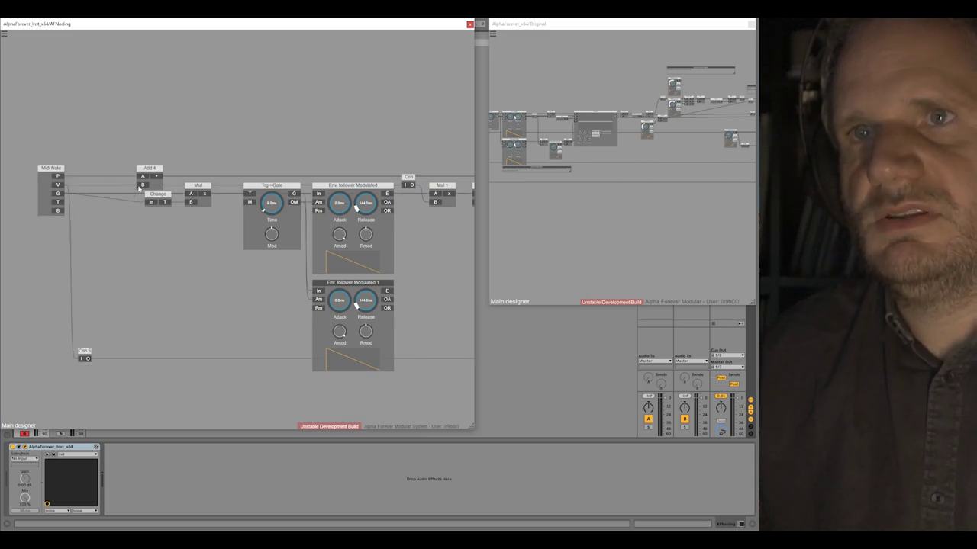
{"action": "left_click_drag", "start_coordinate": [141, 186], "coordinate": [80, 187]}
{"action": "left_click", "coordinate": [83, 190]}
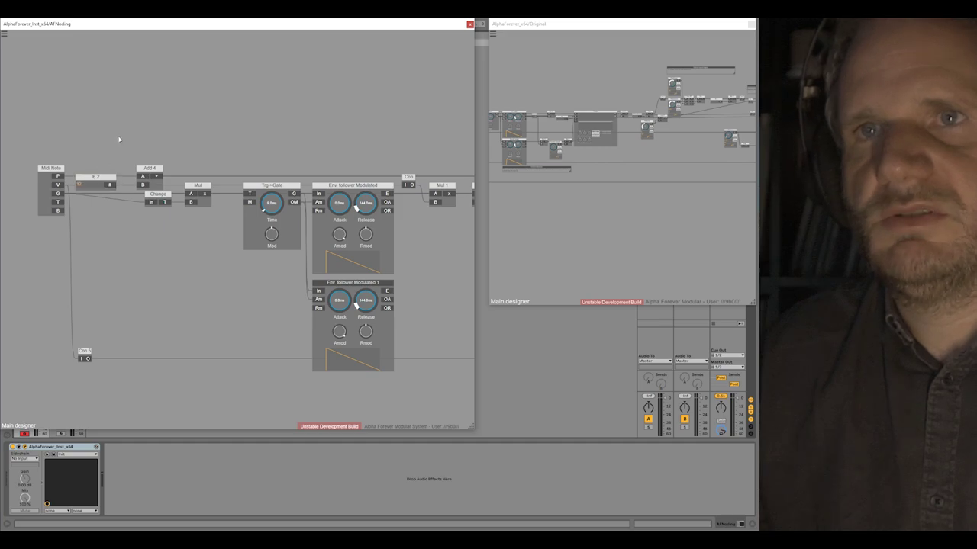
- Left-align Change beneath the B 2 constant and move Mul slightly closer to it
{"action": "left_click_drag", "start_coordinate": [160, 194], "coordinate": [93, 195]}
{"action": "left_click", "coordinate": [98, 178], "text": "shift"}
{"action": "key", "text": "l"}
{"action": "left_click", "coordinate": [132, 153]}
{"action": "left_click", "coordinate": [189, 189]}
{"action": "left_click_drag", "start_coordinate": [189, 190], "coordinate": [179, 188]}
{"action": "left_click", "coordinate": [183, 149]}
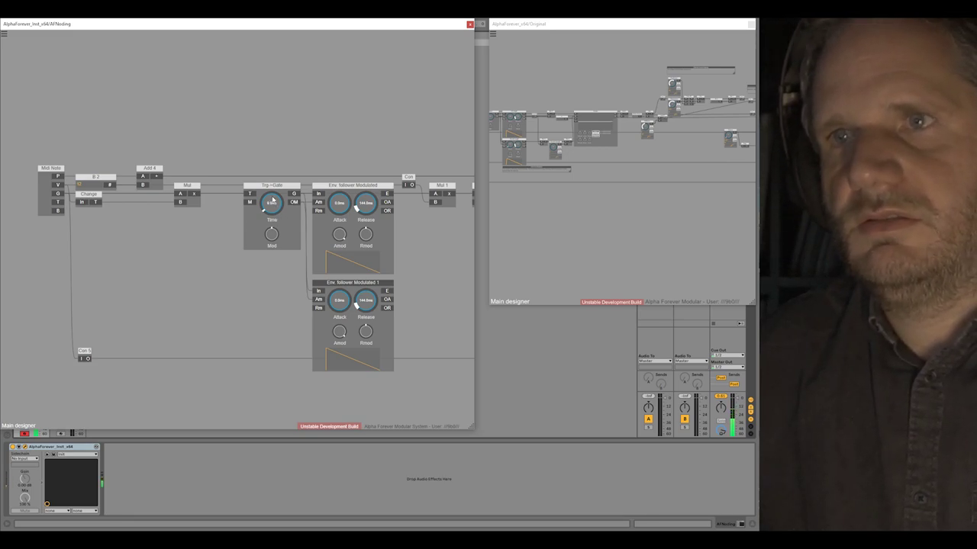
- Move the Trg->Gate and both envelope followers together closer to Mul
{"action": "left_click_drag", "start_coordinate": [250, 202], "coordinate": [409, 391]}
{"action": "left_click_drag", "start_coordinate": [361, 186], "coordinate": [332, 186]}
{"action": "left_click_drag", "start_coordinate": [312, 142], "coordinate": [256, 132]}
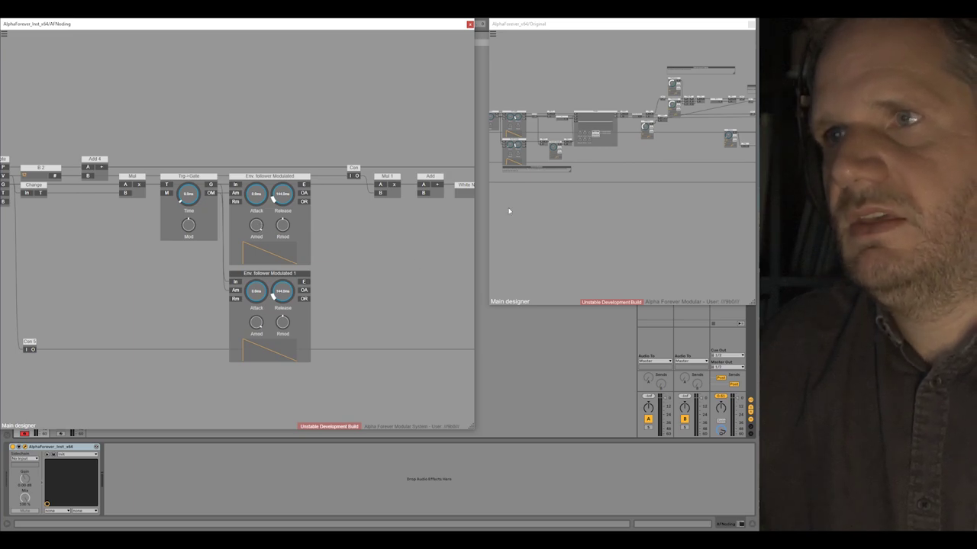
- Following the original's Reverb length module, raise the Attack and Release of Env. follower Modulated 1
{"action": "scroll", "coordinate": [555, 213], "scroll_direction": "up", "scroll_amount": 5}
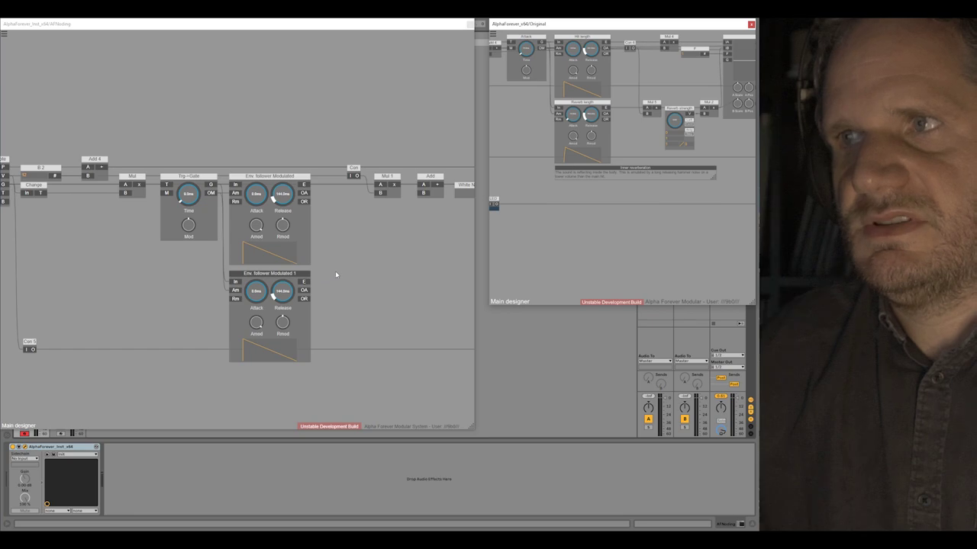
{"action": "left_click_drag", "start_coordinate": [292, 298], "coordinate": [291, 291]}
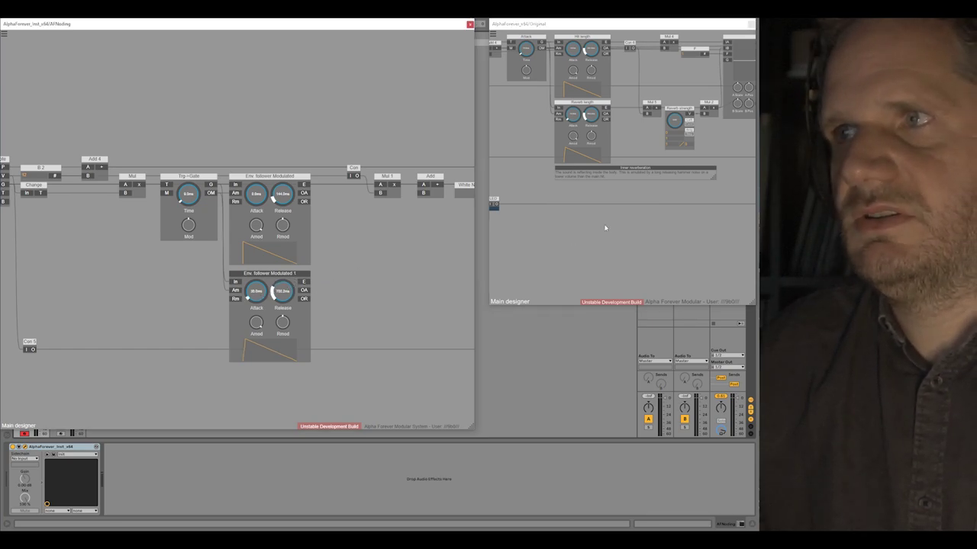
- Insert a Mul module on the E output of Env. follower Modulated 1
{"action": "left_click_drag", "start_coordinate": [374, 268], "coordinate": [362, 289]}
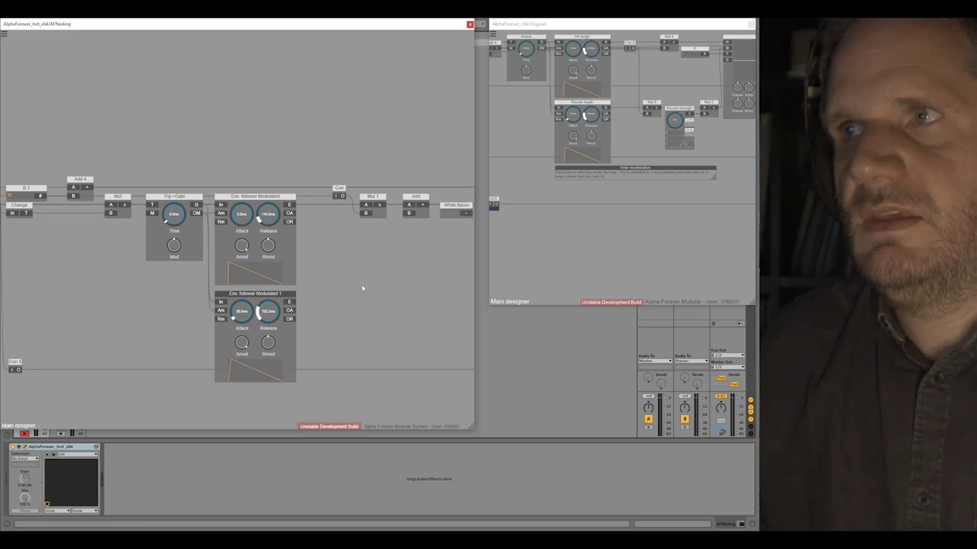
{"action": "right_click", "coordinate": [300, 302]}
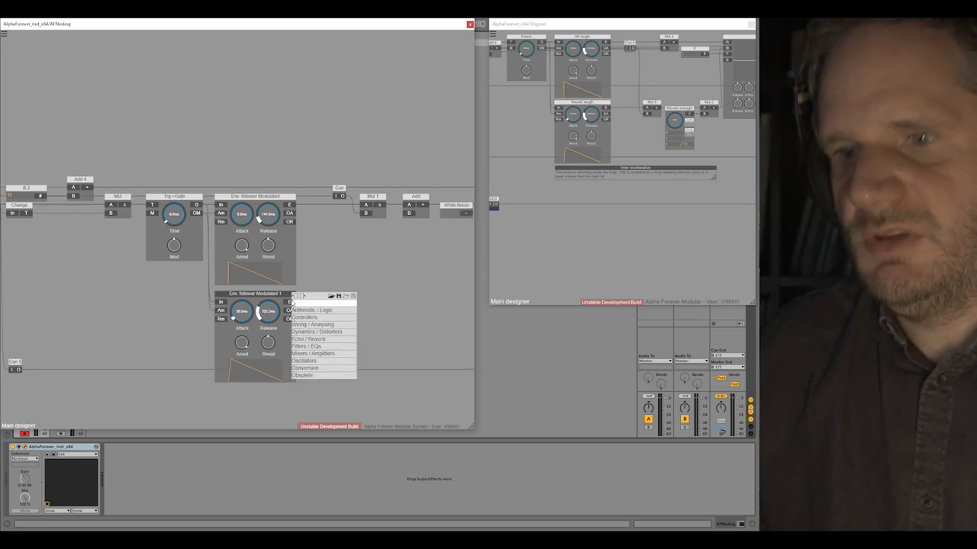
{"action": "type", "text": "mul"}
{"action": "left_click", "coordinate": [375, 311]}
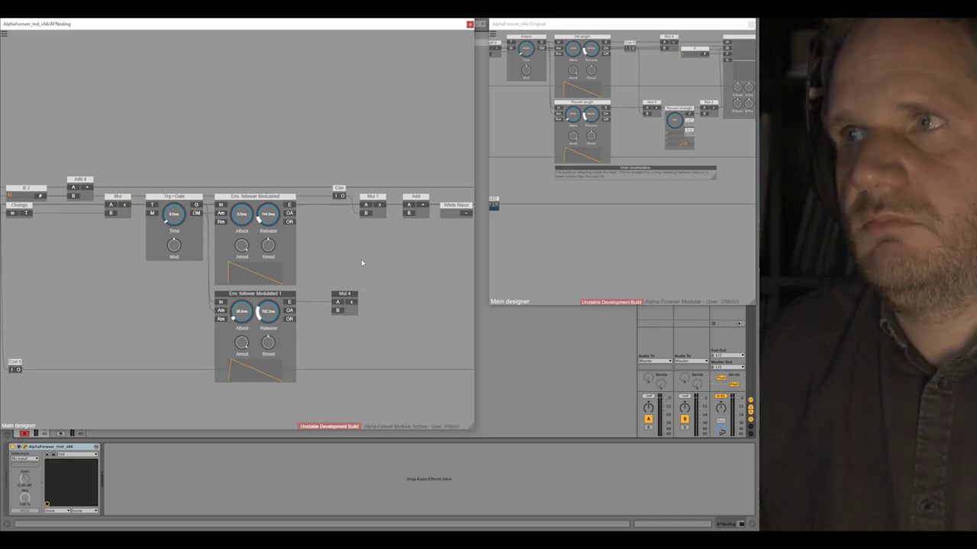
- Connect Con's output to Mul 4's B input, left-align Mul 1 with Mul 4, and move them and Con closer to the envelope followers
{"action": "left_click_drag", "start_coordinate": [345, 278], "coordinate": [389, 278]}
{"action": "left_click_drag", "start_coordinate": [642, 70], "coordinate": [719, 97]}
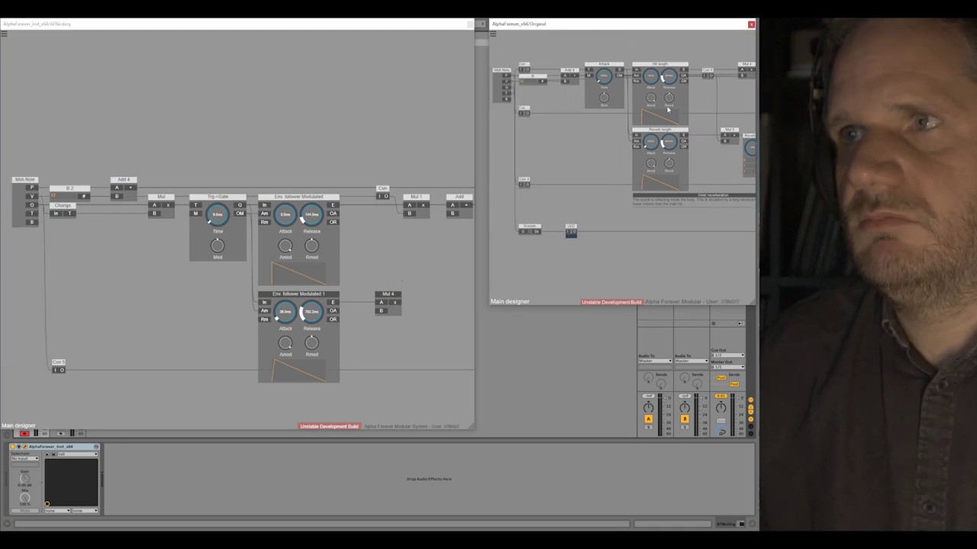
{"action": "left_click_drag", "start_coordinate": [385, 198], "coordinate": [414, 299]}
{"action": "left_click", "coordinate": [409, 199], "text": "shift"}
{"action": "key", "text": "l"}
{"action": "left_click_drag", "start_coordinate": [370, 176], "coordinate": [388, 299]}
{"action": "left_click", "coordinate": [413, 301]}
{"action": "left_click_drag", "start_coordinate": [352, 189], "coordinate": [355, 192]}
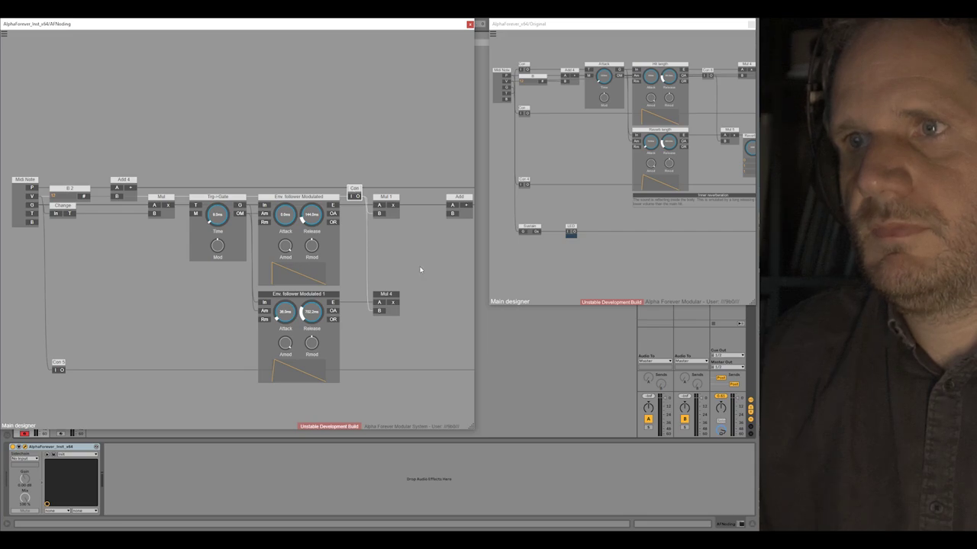
- Insert another Mul on Mul 4's output and move it further along the row to leave room for a control
{"action": "left_click_drag", "start_coordinate": [429, 296], "coordinate": [308, 253]}
{"action": "right_click", "coordinate": [273, 262]}
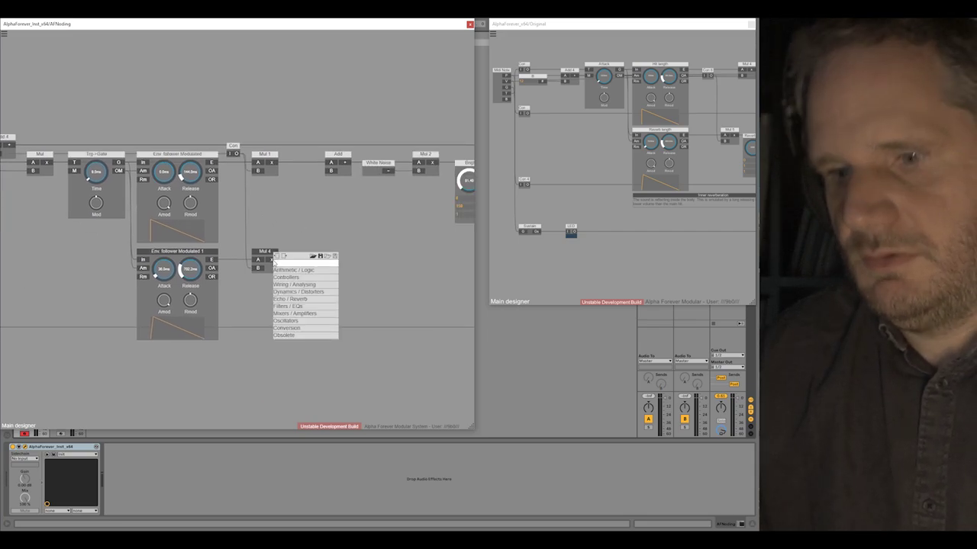
{"action": "left_click", "coordinate": [358, 273]}
{"action": "left_click_drag", "start_coordinate": [330, 254], "coordinate": [366, 254]}
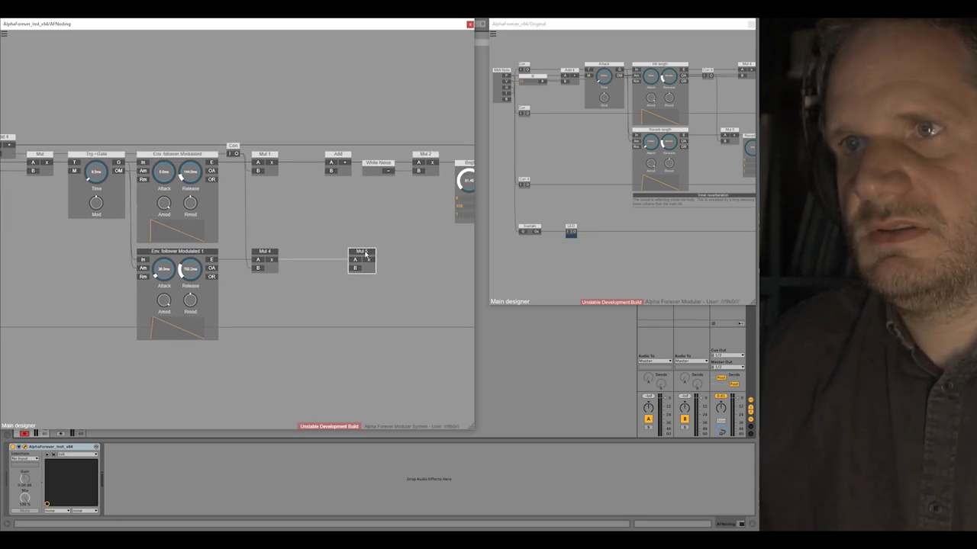
- Create a knob feeding Mul 5's B input and name it Strength
{"action": "double_click", "coordinate": [353, 271]}
{"action": "double_click", "coordinate": [319, 260]}
{"action": "type", "text": "Reverb length"}
{"action": "left_click", "coordinate": [338, 221]}
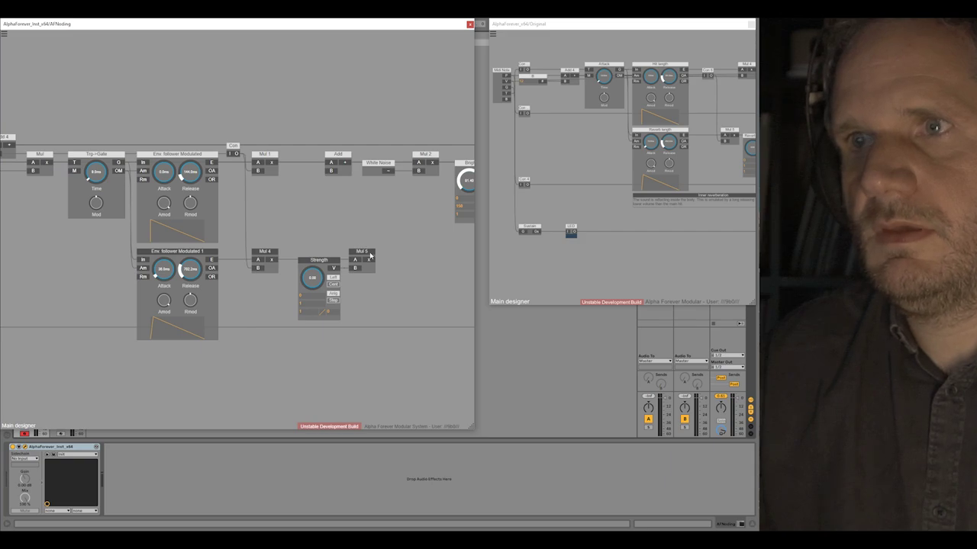
- Connect Mul 5's output to Add's B input and shift Add and the modules after it further along the chain
{"action": "scroll", "coordinate": [323, 209], "scroll_direction": "down", "scroll_amount": 3}
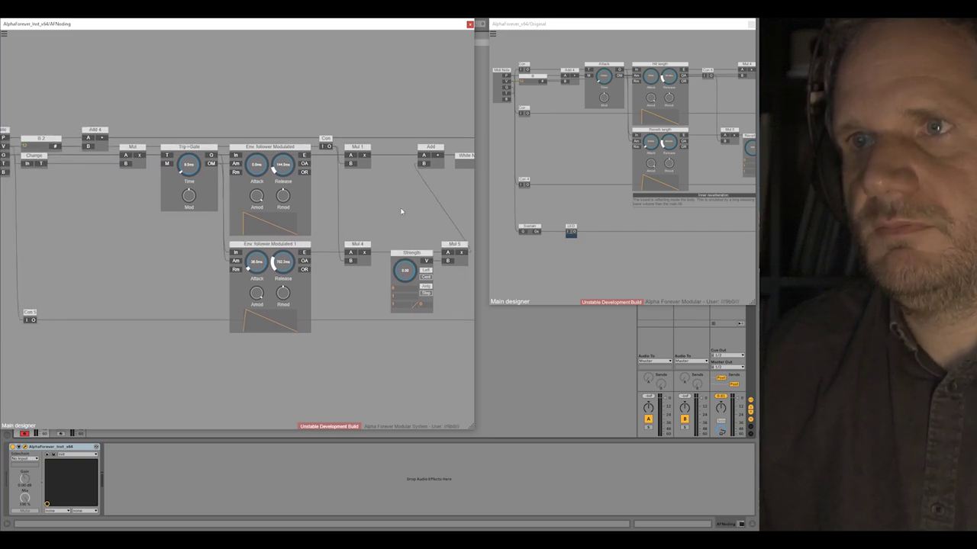
{"action": "left_click_drag", "start_coordinate": [398, 239], "coordinate": [313, 220]}
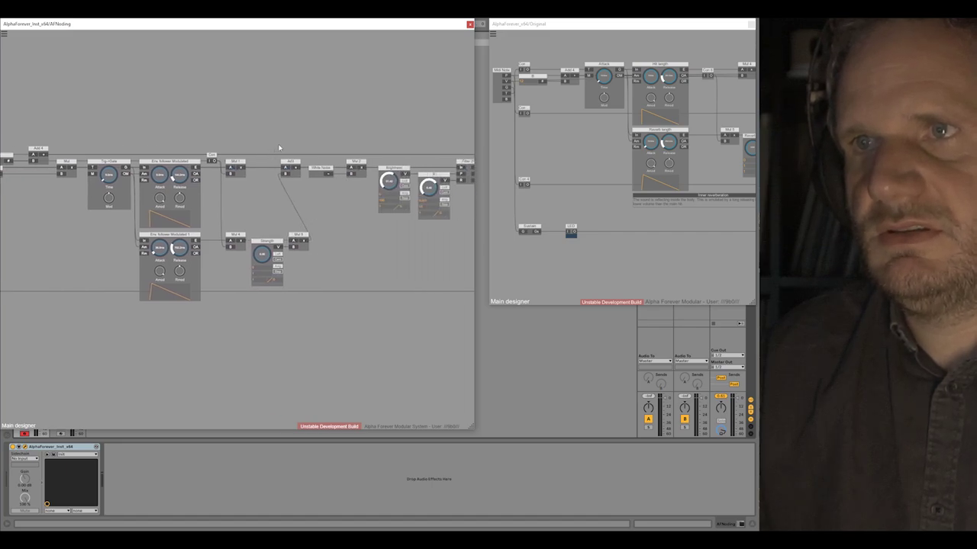
{"action": "scroll", "coordinate": [277, 147], "scroll_direction": "down", "scroll_amount": 5}
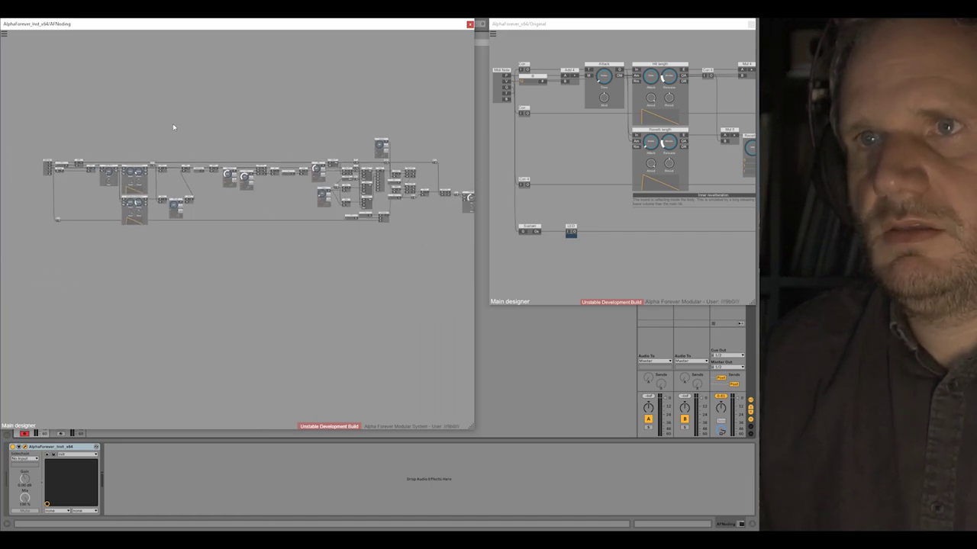
{"action": "scroll", "coordinate": [175, 127], "scroll_direction": "down", "scroll_amount": 1}
{"action": "left_click_drag", "start_coordinate": [179, 123], "coordinate": [473, 207]}
{"action": "left_click_drag", "start_coordinate": [185, 160], "coordinate": [341, 251]}
{"action": "left_click", "coordinate": [209, 200]}
{"action": "scroll", "coordinate": [216, 212], "scroll_direction": "up", "scroll_amount": 5}
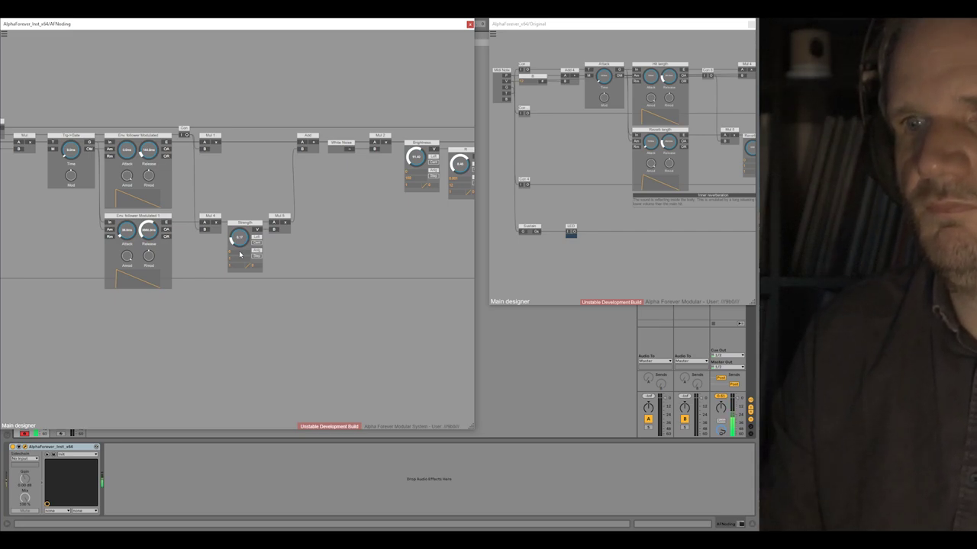
- Duplicate White Noise and Mul 2 and place the copies in line directly after Mul 5
{"action": "scroll", "coordinate": [319, 197], "scroll_direction": "down", "scroll_amount": 3}
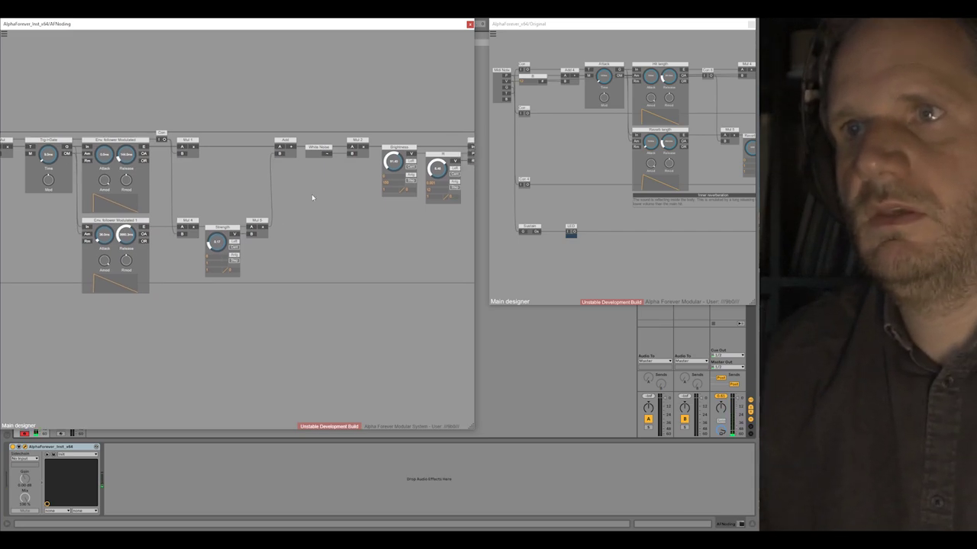
{"action": "left_click", "coordinate": [328, 160]}
{"action": "left_click", "coordinate": [303, 163], "text": "ctrl"}
{"action": "key", "text": "ctrl+c"}
{"action": "key", "text": "ctrl+v"}
{"action": "left_click_drag", "start_coordinate": [334, 192], "coordinate": [316, 238]}
{"action": "left_click", "coordinate": [254, 223]}
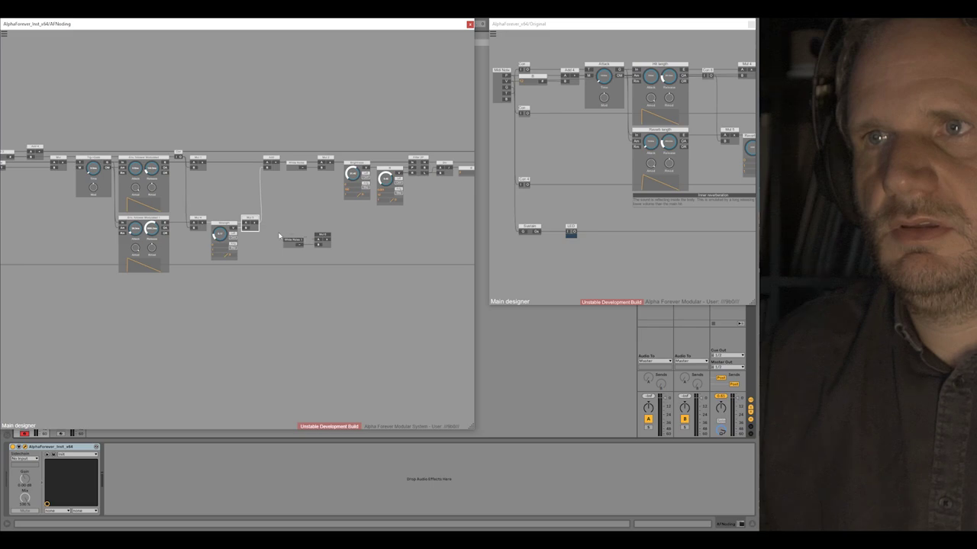
{"action": "left_click_drag", "start_coordinate": [314, 236], "coordinate": [301, 220]}
{"action": "left_click", "coordinate": [324, 226]}
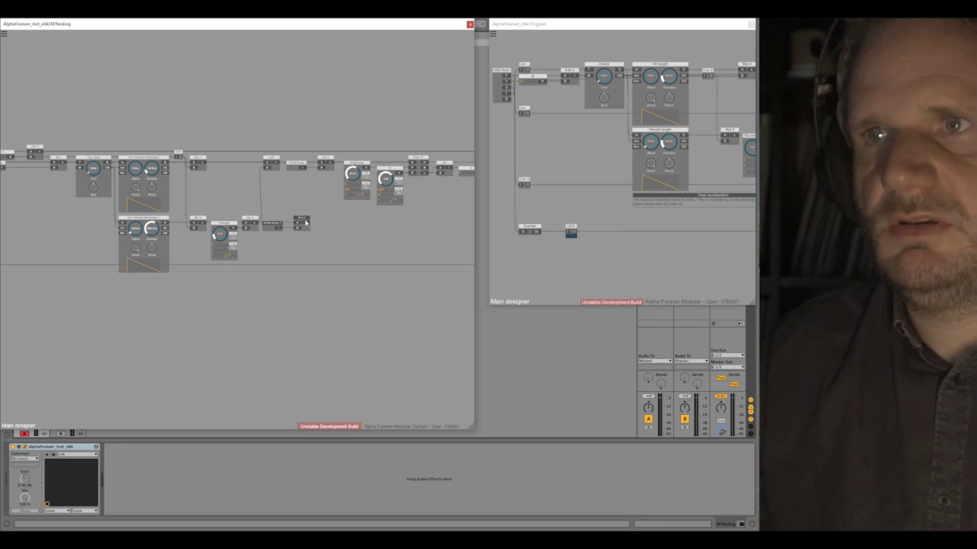
- Insert a Filter 1P on the output of the duplicated Mul
{"action": "right_click", "coordinate": [306, 221]}
{"action": "type", "text": "fi"}
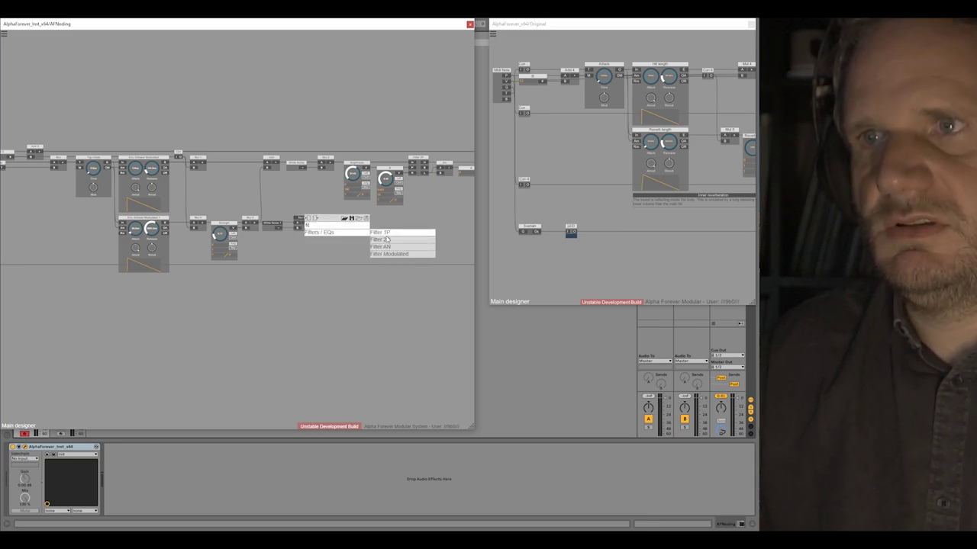
{"action": "left_click", "coordinate": [374, 231]}
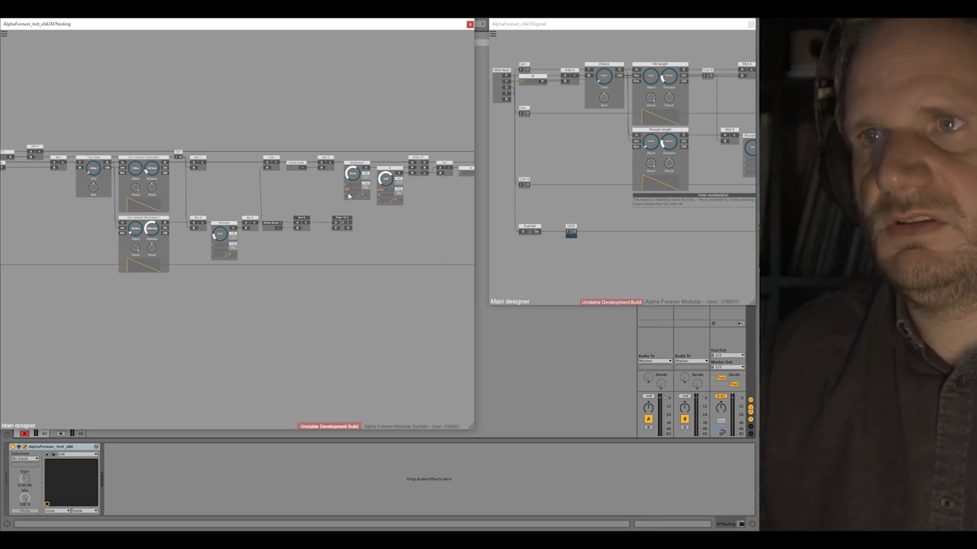
- Insert an Add on Mul 2's output and reposition it next to Mul 2
{"action": "right_click", "coordinate": [331, 165]}
{"action": "type", "text": "add"}
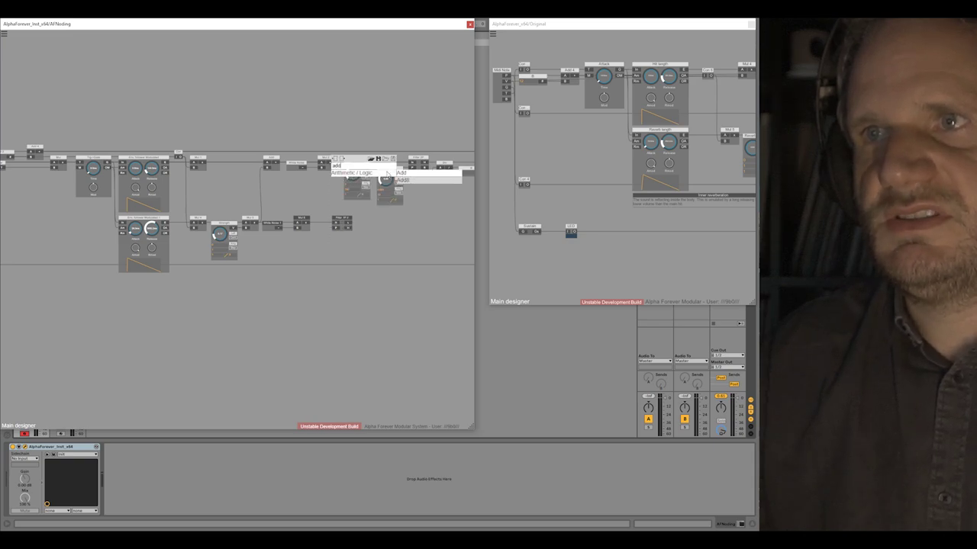
{"action": "left_click", "coordinate": [392, 174]}
{"action": "left_click_drag", "start_coordinate": [366, 159], "coordinate": [344, 168]}
- Shift the modules from Midi Note through the new Add and Filter 1P slightly away from the Brightness knob
{"action": "scroll", "coordinate": [323, 203], "scroll_direction": "down", "scroll_amount": 3}
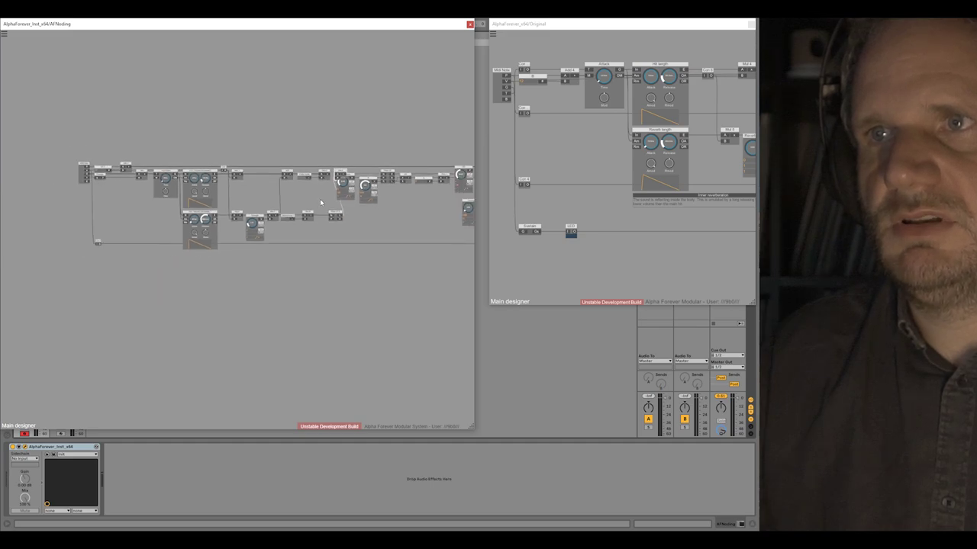
{"action": "left_click_drag", "start_coordinate": [323, 203], "coordinate": [385, 198]}
{"action": "left_click_drag", "start_coordinate": [137, 147], "coordinate": [423, 267]}
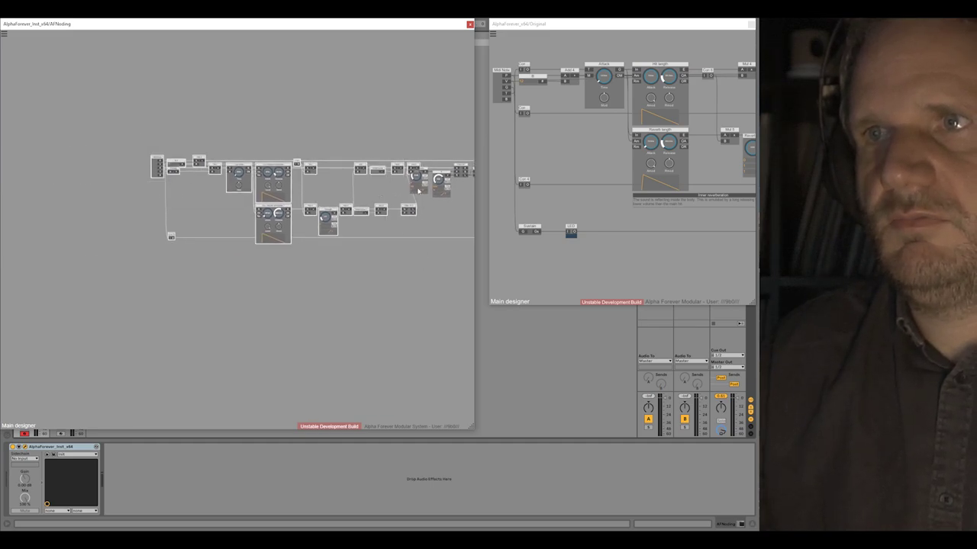
{"action": "left_click_drag", "start_coordinate": [413, 166], "coordinate": [400, 166]}
{"action": "left_click", "coordinate": [410, 214]}
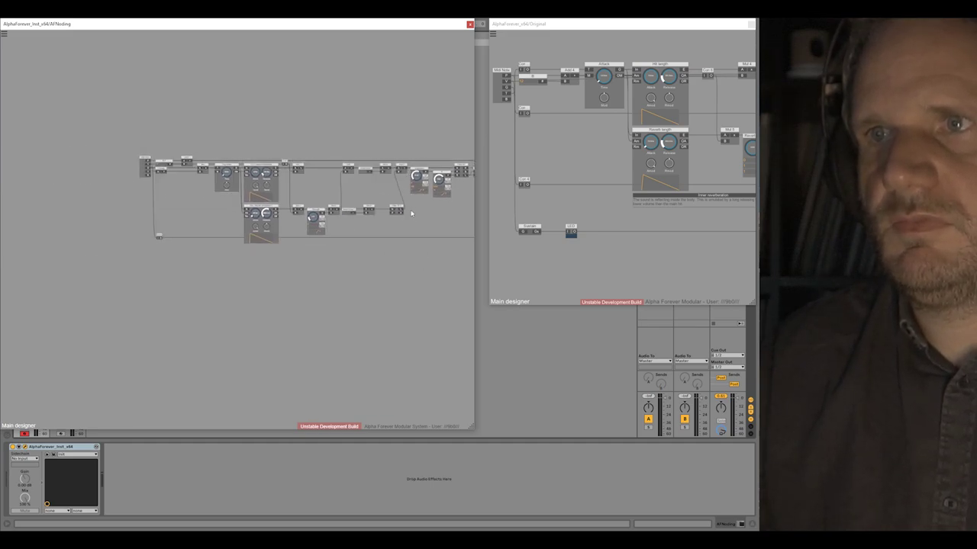
- Shift the modules preceding the new Add and Filter 1P further back to open a gap before the filter
{"action": "left_click_drag", "start_coordinate": [117, 146], "coordinate": [395, 281]}
{"action": "left_click_drag", "start_coordinate": [368, 211], "coordinate": [350, 211]}
{"action": "left_click", "coordinate": [366, 217]}
{"action": "left_click_drag", "start_coordinate": [109, 145], "coordinate": [393, 280]}
{"action": "scroll", "coordinate": [351, 210], "scroll_direction": "up", "scroll_amount": 5}
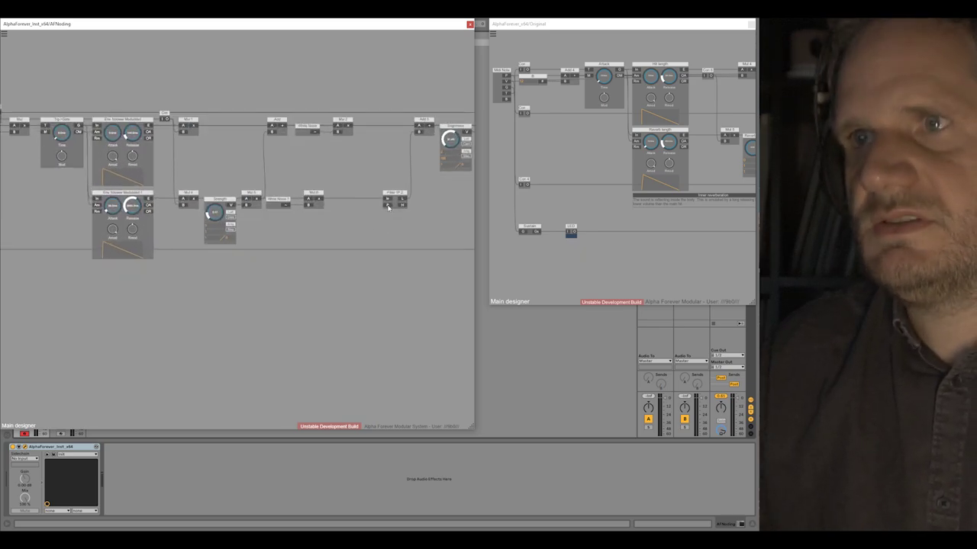
- Add a knob to Filter 1P 2's P input and name it Reverb Damp
{"action": "double_click", "coordinate": [388, 207]}
{"action": "double_click", "coordinate": [362, 200]}
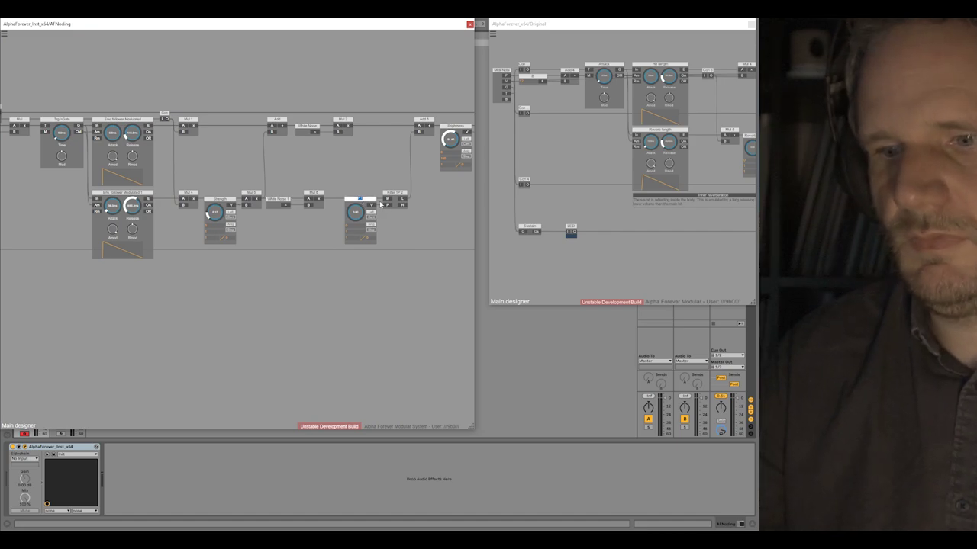
{"action": "type", "text": "Reverb Damp"}
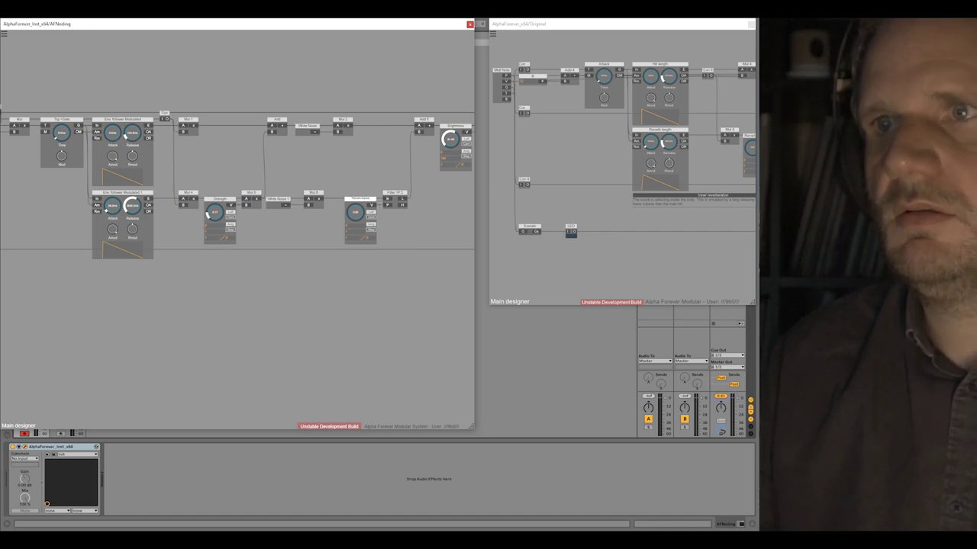
{"action": "left_click", "coordinate": [415, 231]}
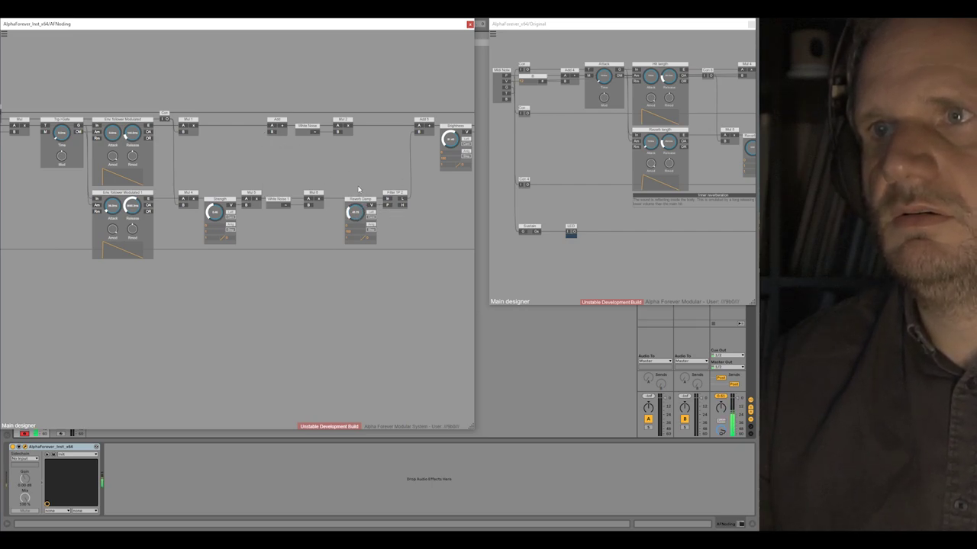
- Delete the Add between Mul 1 and White Noise, and connect Mul 1's output directly to Mul 2
{"action": "left_click", "coordinate": [277, 126]}
{"action": "key", "text": "Delete"}
{"action": "left_click_drag", "start_coordinate": [195, 126], "coordinate": [336, 127]}
{"action": "left_click", "coordinate": [340, 126]}
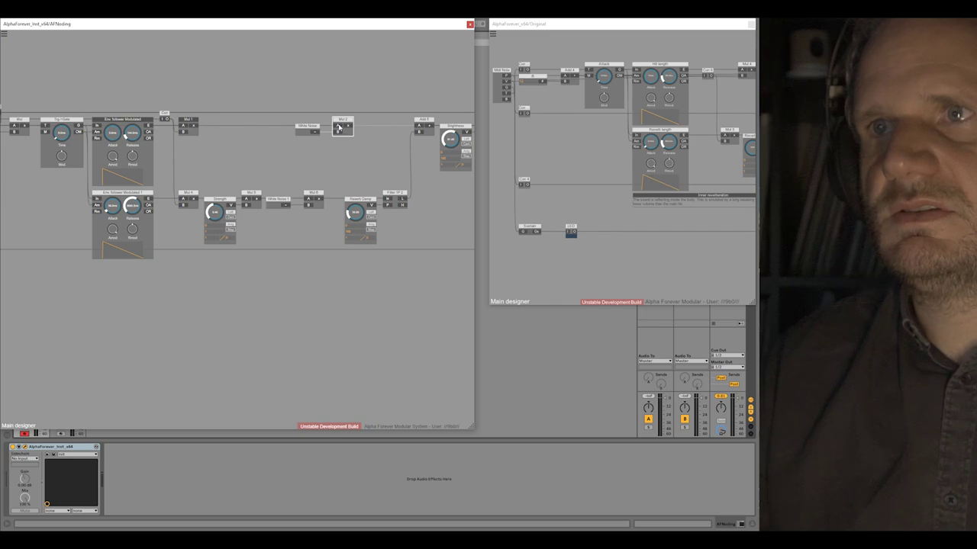
{"action": "left_click_drag", "start_coordinate": [229, 133], "coordinate": [195, 126]}
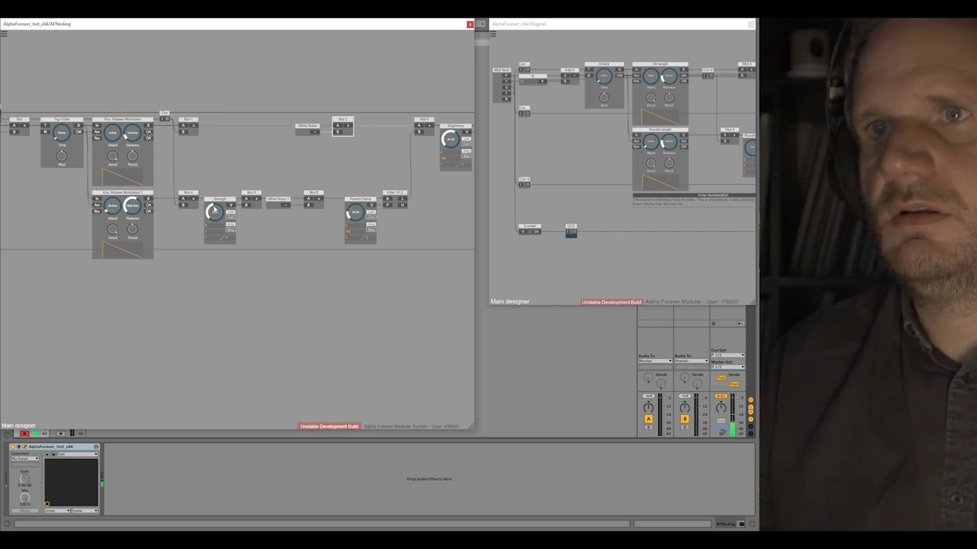
- Shift the Reverb Damp knob, its filter and all the preceding modules back to open a gap before Add 5
{"action": "left_click_drag", "start_coordinate": [337, 189], "coordinate": [443, 257]}
{"action": "left_click_drag", "start_coordinate": [395, 193], "coordinate": [380, 193]}
{"action": "left_click", "coordinate": [348, 185]}
{"action": "scroll", "coordinate": [314, 171], "scroll_direction": "down", "scroll_amount": 4}
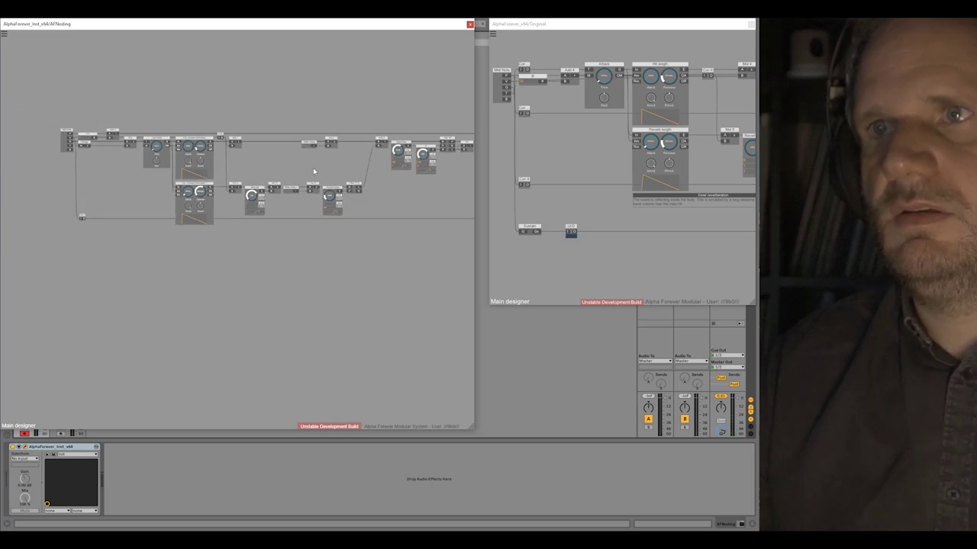
{"action": "left_click_drag", "start_coordinate": [68, 118], "coordinate": [368, 257]}
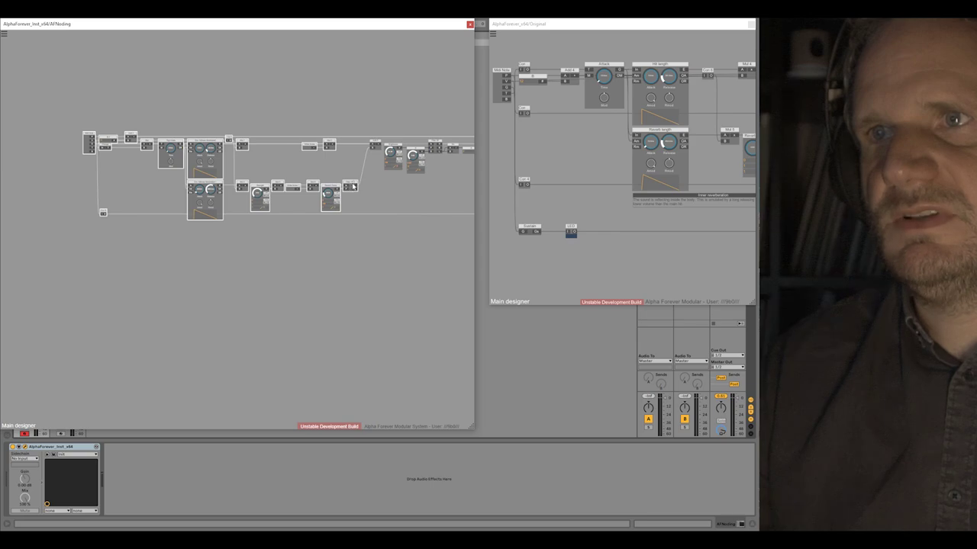
{"action": "scroll", "coordinate": [352, 187], "scroll_direction": "up", "scroll_amount": 4}
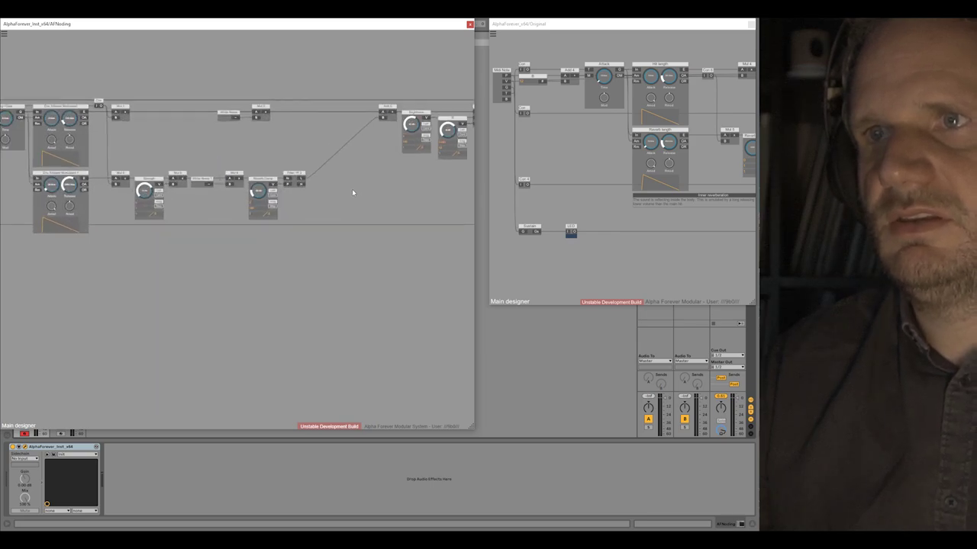
- Insert another Filter 1P after Filter 1P 2 and connect its H output to Add 5's B input
{"action": "right_click", "coordinate": [286, 175]}
{"action": "type", "text": "fi"}
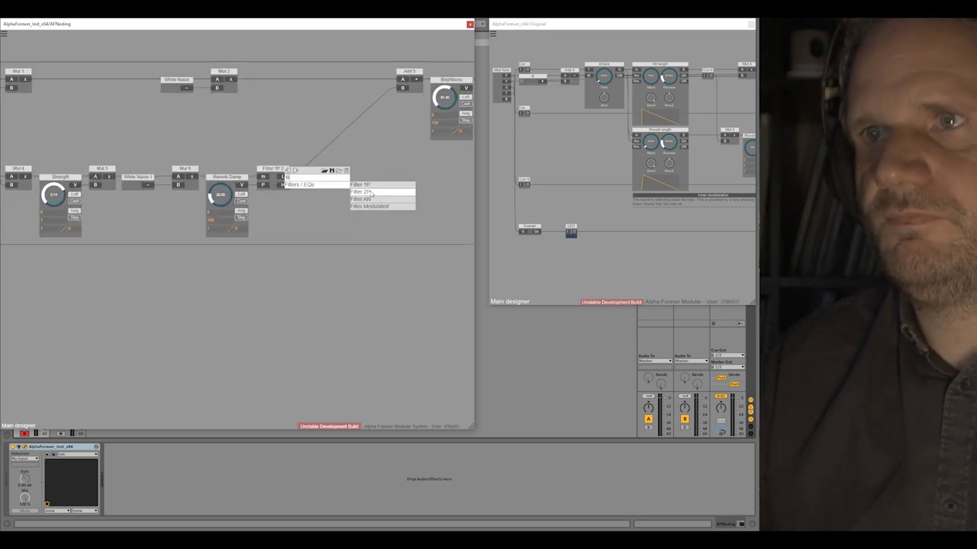
{"action": "left_click", "coordinate": [365, 186]}
{"action": "mouse_move", "coordinate": [352, 170]}
{"action": "left_mouse_down"}
{"action": "mouse_move", "coordinate": [378, 185]}
{"action": "mouse_move", "coordinate": [341, 185]}
{"action": "left_mouse_up"}
{"action": "left_click", "coordinate": [404, 88]}
- Add a knob named Reverb Lo cut to the new filter's P input, set its maximum to 150 and turn it up
{"action": "double_click", "coordinate": [315, 178]}
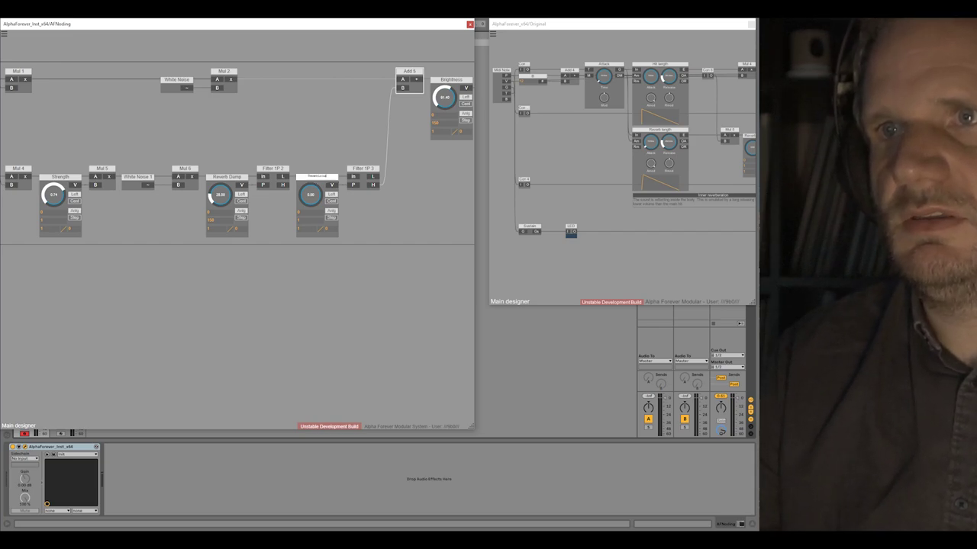
{"action": "key", "text": "Return"}
{"action": "type", "text": "150"}
{"action": "left_click", "coordinate": [379, 216]}
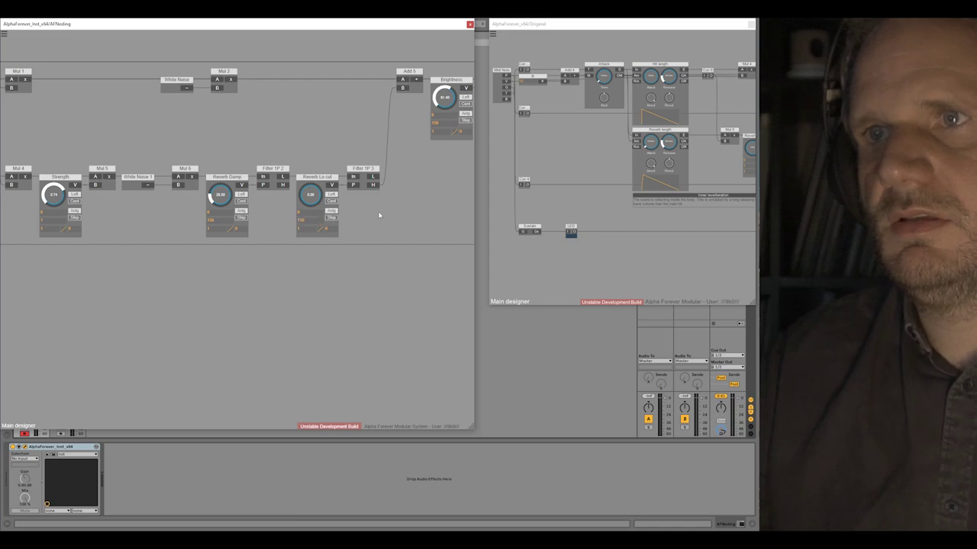
{"action": "left_click_drag", "start_coordinate": [309, 196], "coordinate": [313, 183]}
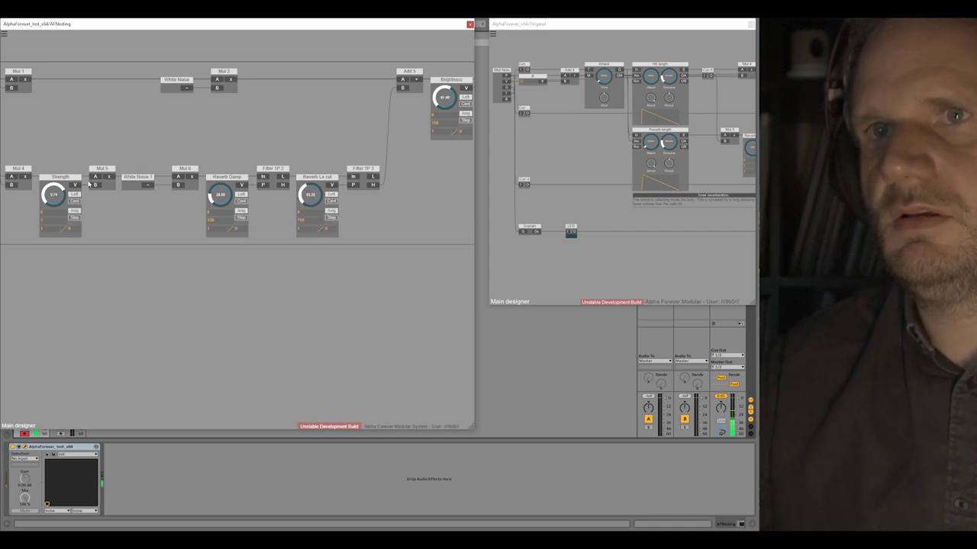
- Move White Noise and Mul 2 along the upper branch until they sit next to Add 5
{"action": "left_click_drag", "start_coordinate": [74, 140], "coordinate": [450, 148]}
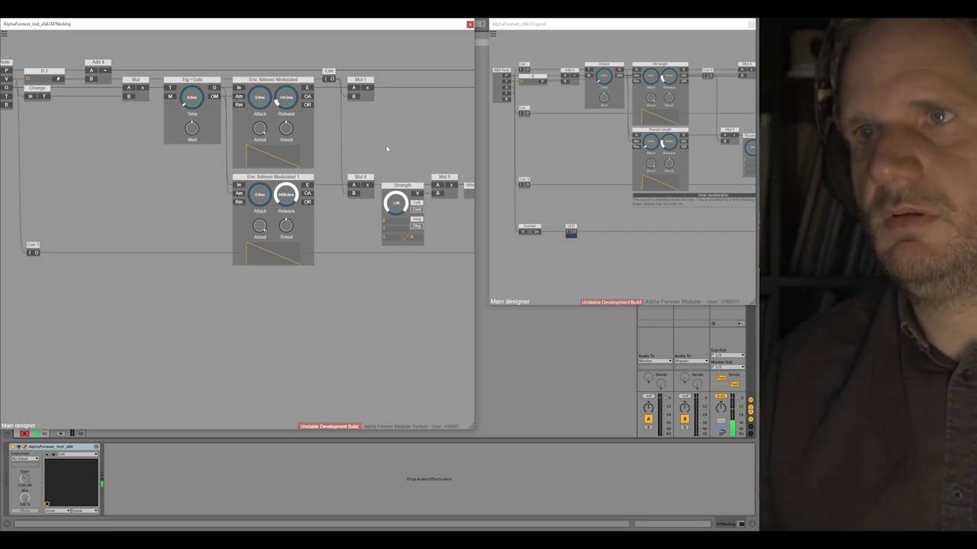
{"action": "scroll", "coordinate": [384, 149], "scroll_direction": "down", "scroll_amount": 6}
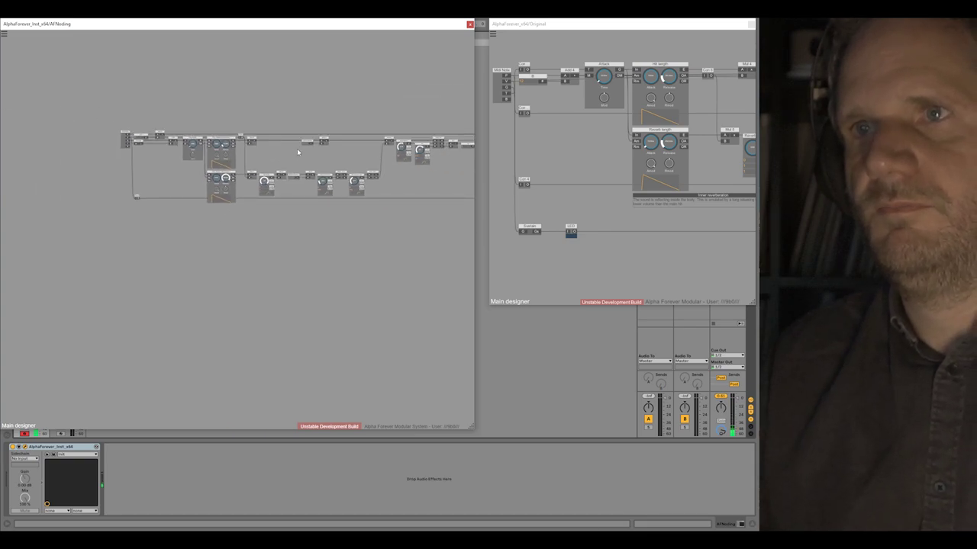
{"action": "left_click_drag", "start_coordinate": [326, 142], "coordinate": [374, 142]}
{"action": "scroll", "coordinate": [390, 174], "scroll_direction": "up", "scroll_amount": 2}
{"action": "scroll", "coordinate": [323, 247], "scroll_direction": "up", "scroll_amount": 2}
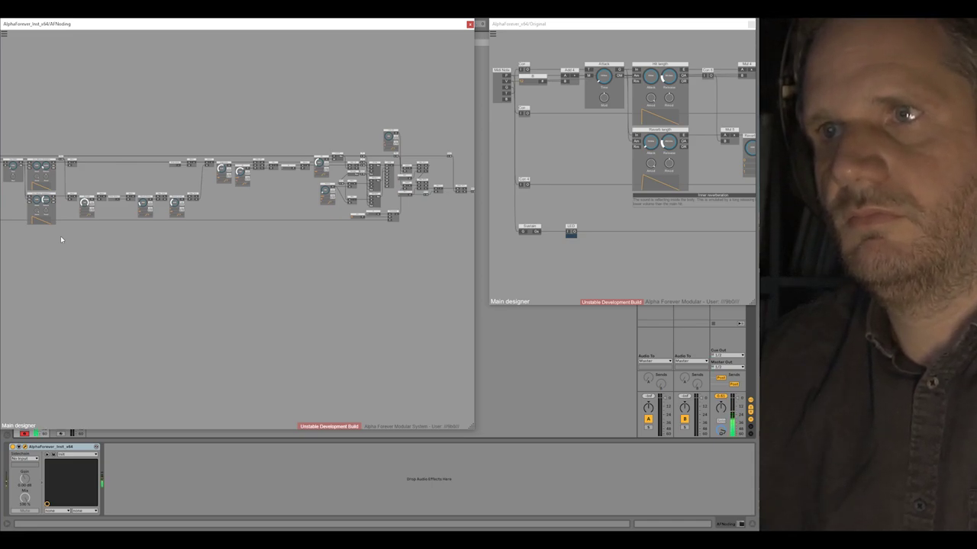
- Add a Designer module below Con 5 and name it Sustain
{"action": "left_click_drag", "start_coordinate": [388, 252], "coordinate": [310, 268]}
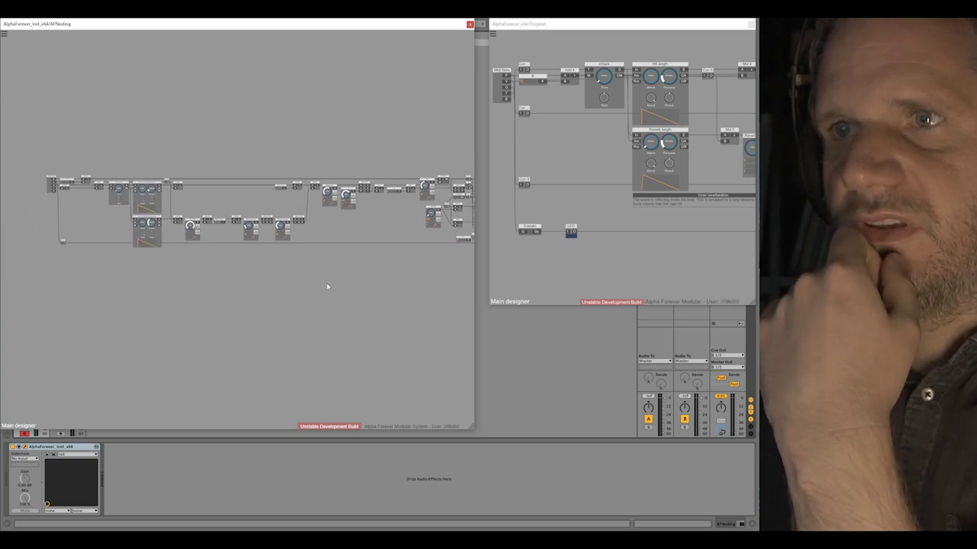
{"action": "left_click_drag", "start_coordinate": [123, 292], "coordinate": [203, 302]}
{"action": "left_click", "coordinate": [538, 213]}
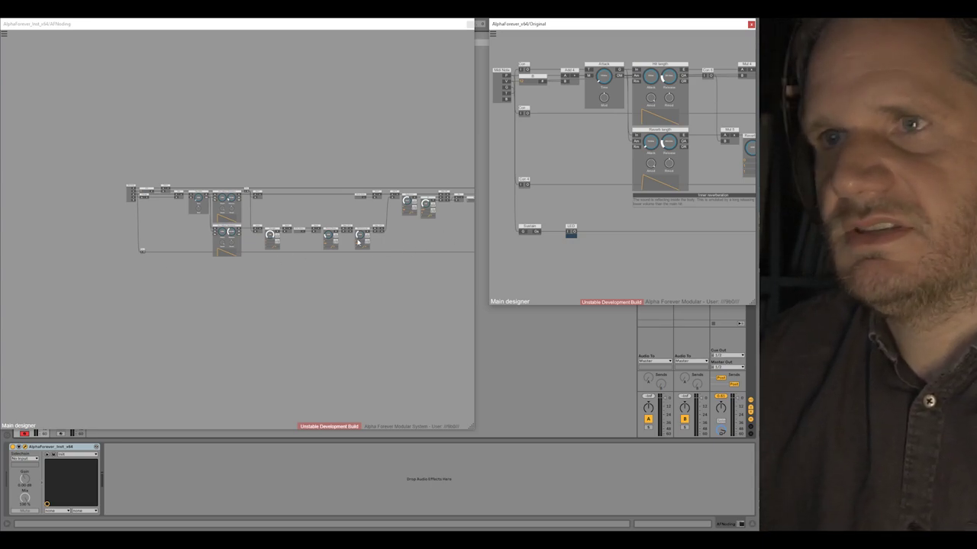
{"action": "left_click", "coordinate": [153, 276]}
{"action": "scroll", "coordinate": [120, 270], "scroll_direction": "up", "scroll_amount": 3}
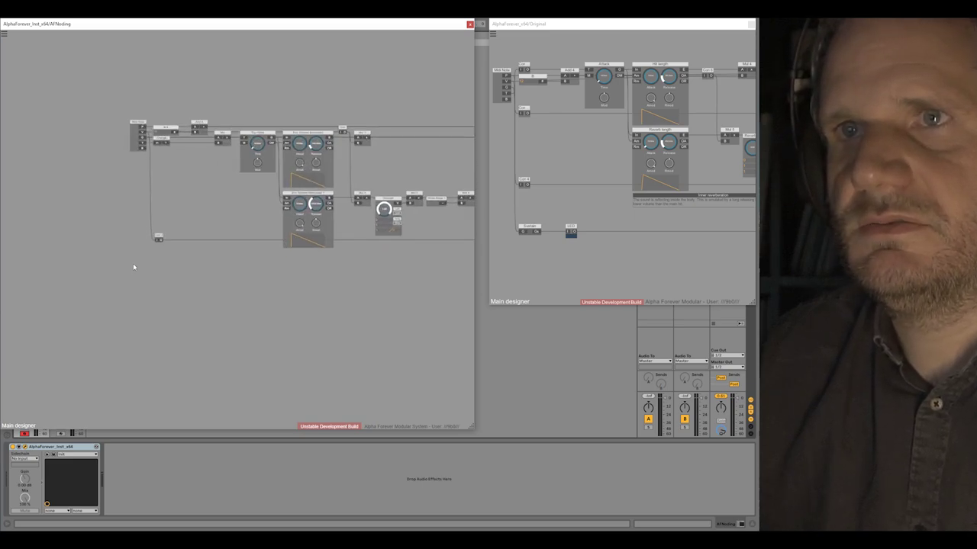
{"action": "scroll", "coordinate": [145, 264], "scroll_direction": "up", "scroll_amount": 3}
{"action": "double_click", "coordinate": [162, 248]}
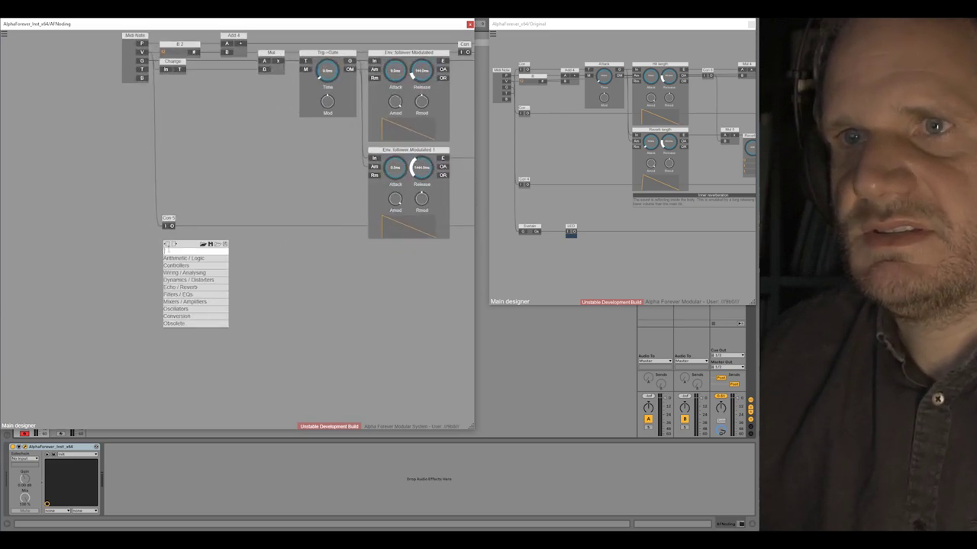
{"action": "type", "text": "des"}
{"action": "left_click", "coordinate": [242, 258]}
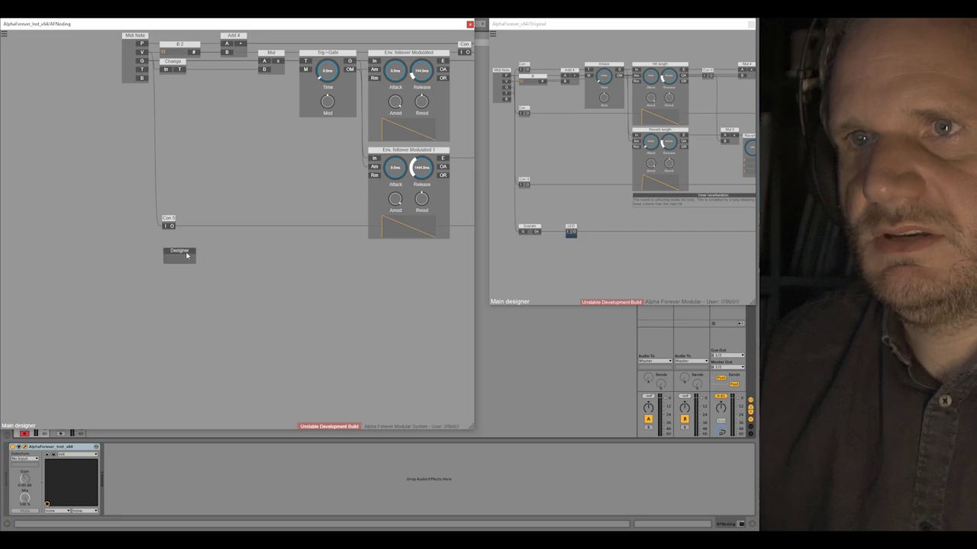
{"action": "type", "text": "Sustain"}
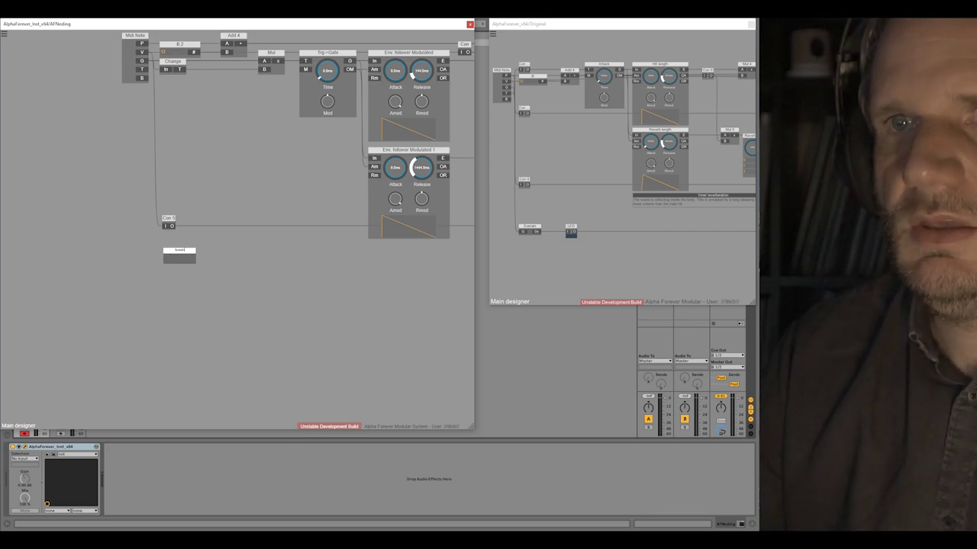
{"action": "left_click", "coordinate": [234, 271]}
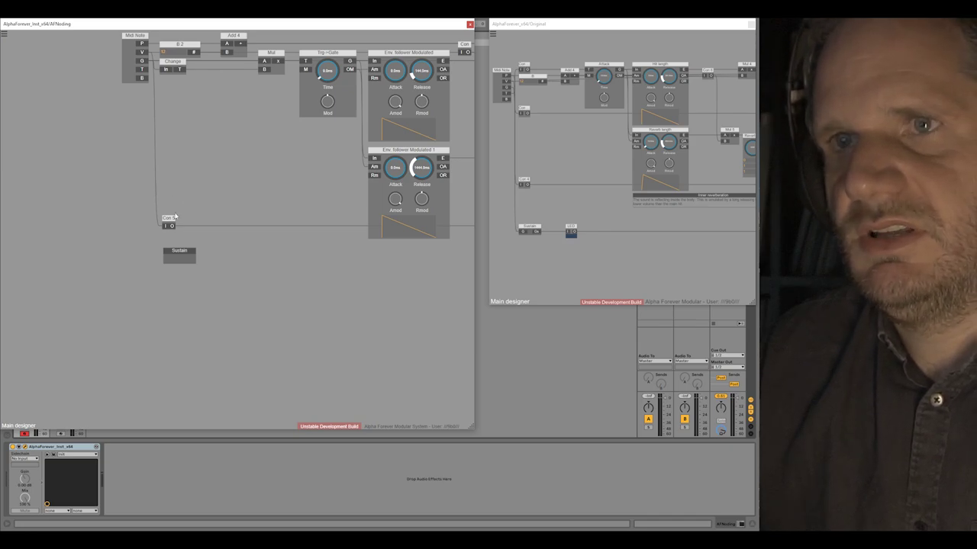
- Move the Sustain designer closer beneath Con 5 and align their left edges
{"action": "left_click_drag", "start_coordinate": [174, 254], "coordinate": [176, 250]}
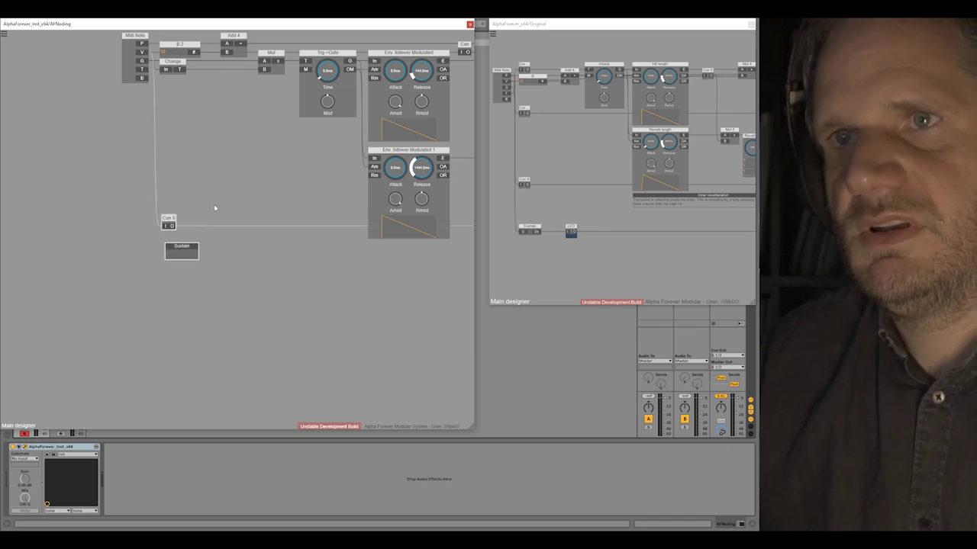
{"action": "key", "text": "l"}
{"action": "left_click", "coordinate": [233, 216]}
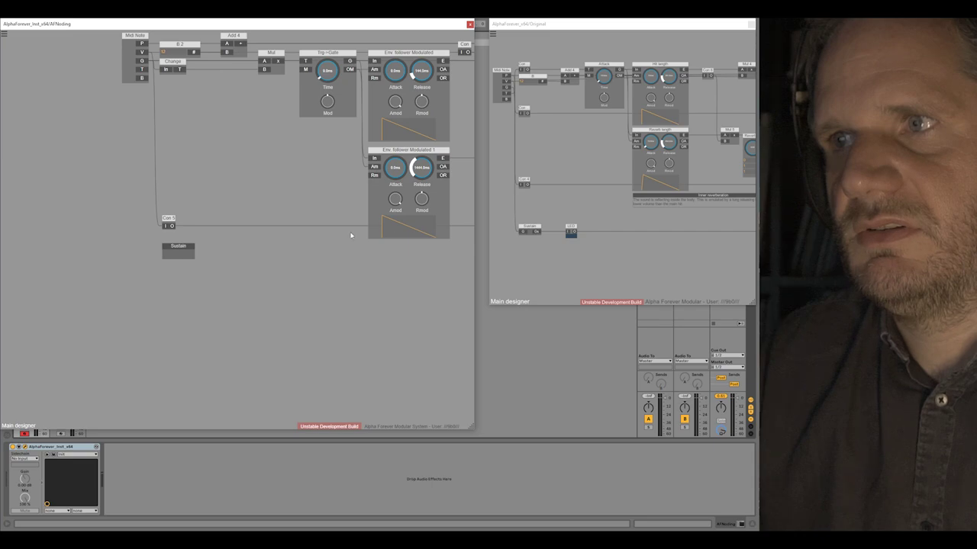
- Open the Sustain designer and add an input module named G inside it
{"action": "double_click", "coordinate": [175, 252]}
{"action": "right_click", "coordinate": [167, 203]}
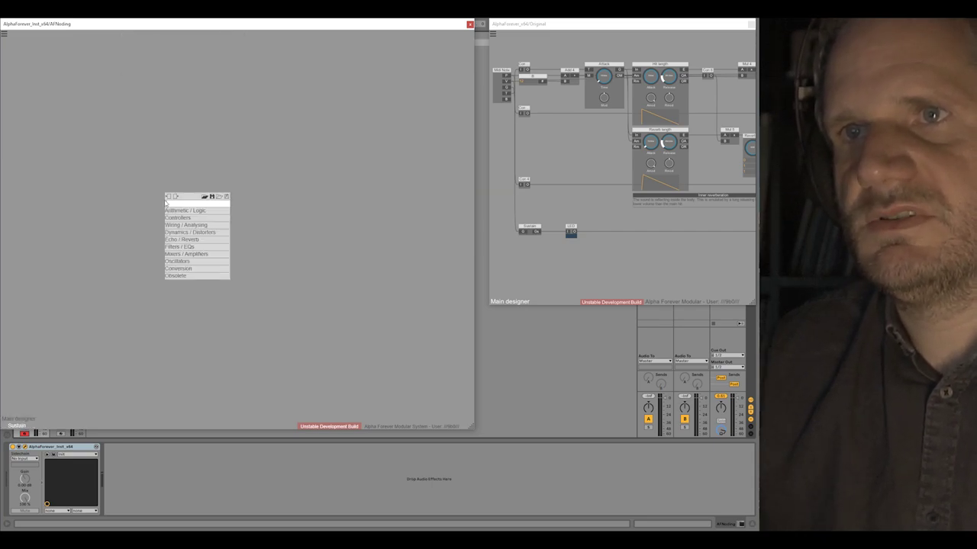
{"action": "type", "text": "g"}
{"action": "key", "text": "BackSpace"}
{"action": "type", "text": "in"}
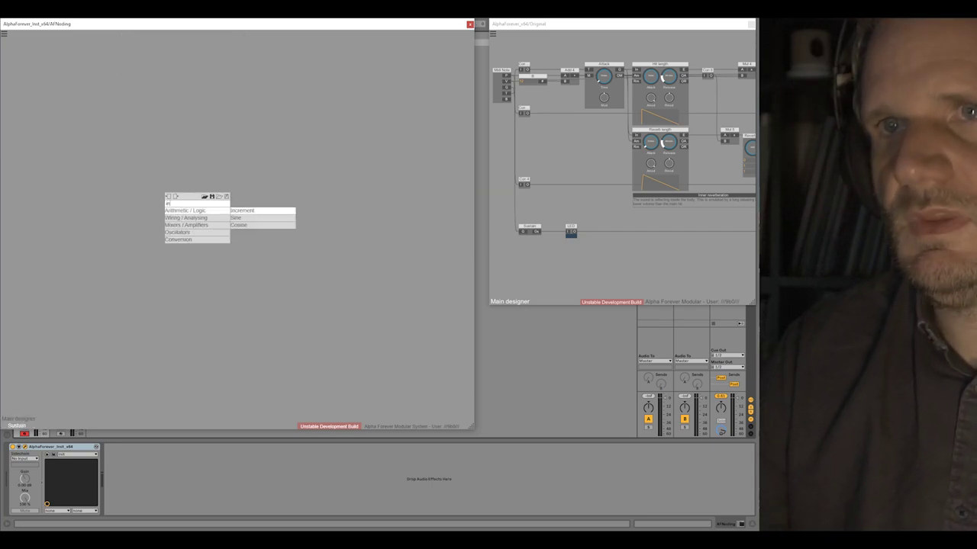
{"action": "mouse_move", "coordinate": [173, 218]}
{"action": "left_click", "coordinate": [240, 219]}
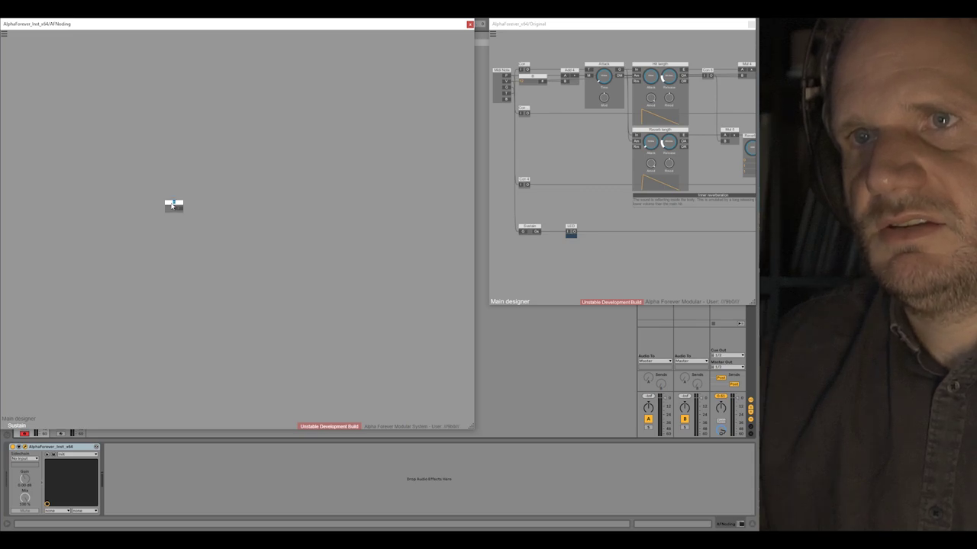
- Open the original patch's Sustain designer and examine its full module chain as a reference
{"action": "double_click", "coordinate": [528, 230]}
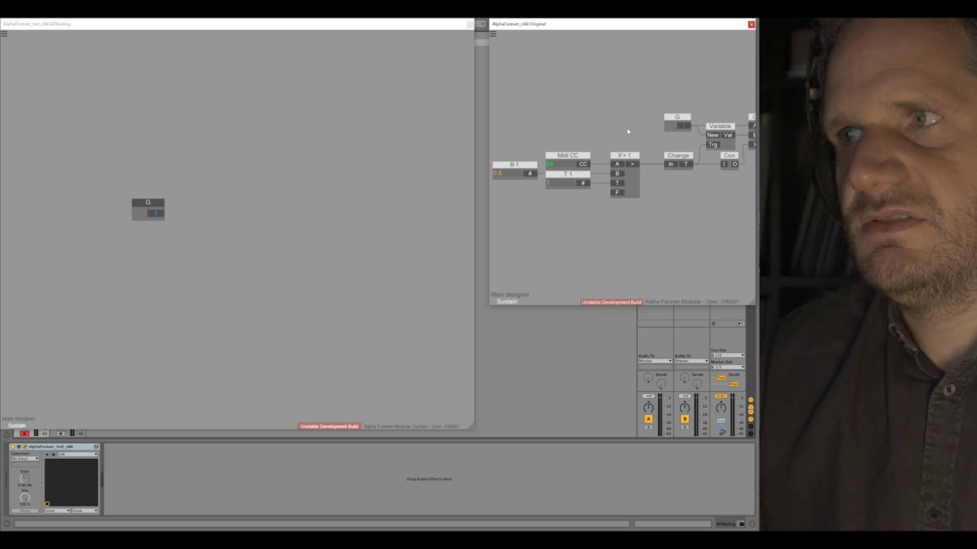
{"action": "scroll", "coordinate": [252, 174], "scroll_direction": "up", "scroll_amount": 3}
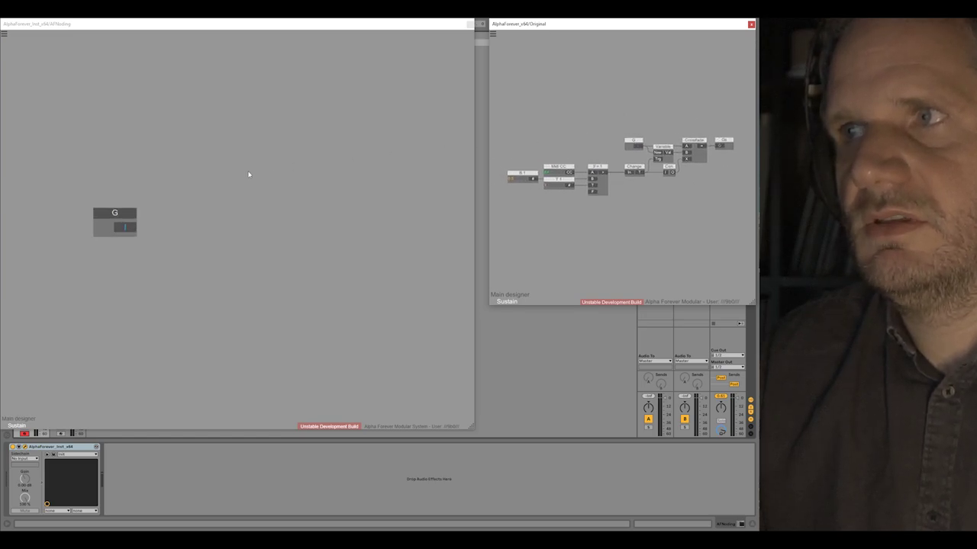
{"action": "left_click_drag", "start_coordinate": [155, 239], "coordinate": [184, 166]}
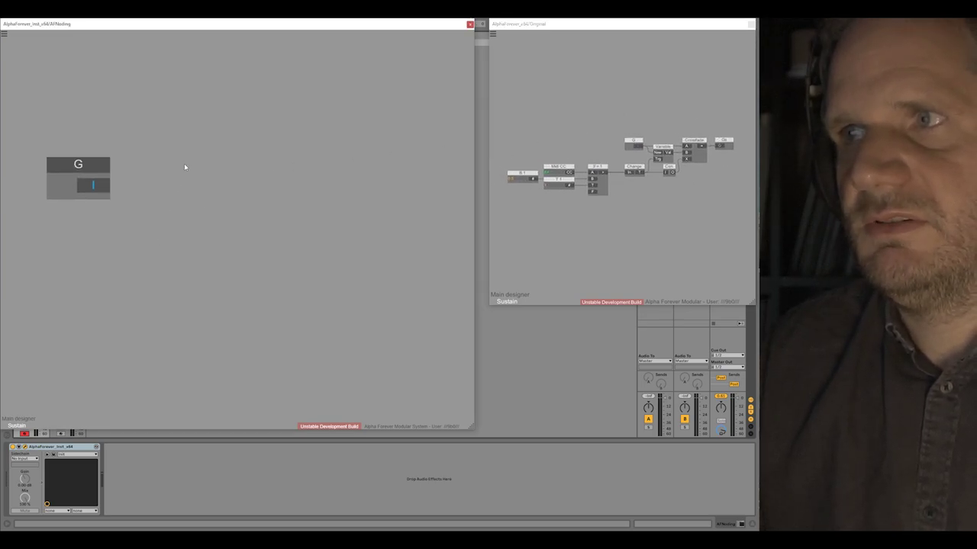
- Insert a Crossfade with G feeding its A input, and place it well apart from G
{"action": "right_click", "coordinate": [104, 191]}
{"action": "type", "text": "cros"}
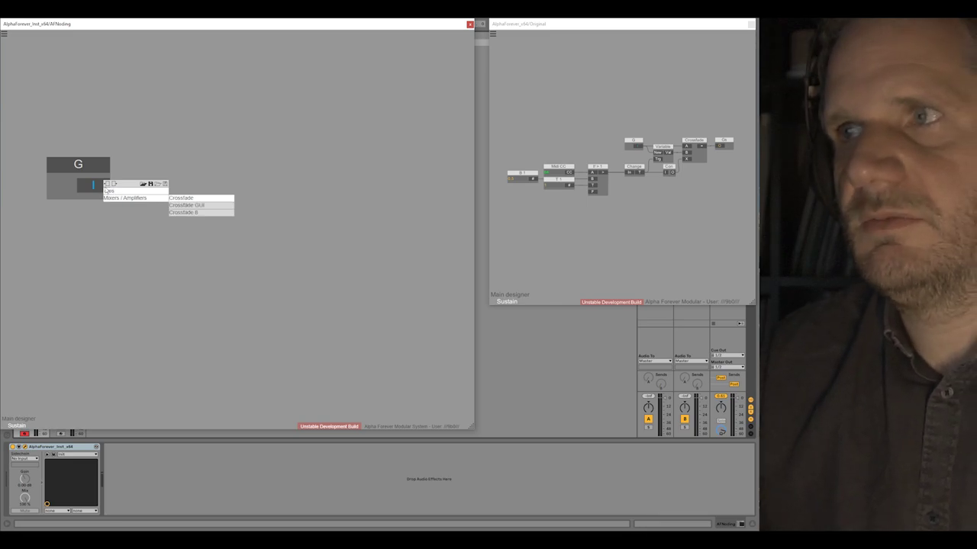
{"action": "left_click", "coordinate": [189, 198]}
{"action": "left_click_drag", "start_coordinate": [247, 166], "coordinate": [369, 167]}
{"action": "left_click", "coordinate": [313, 214]}
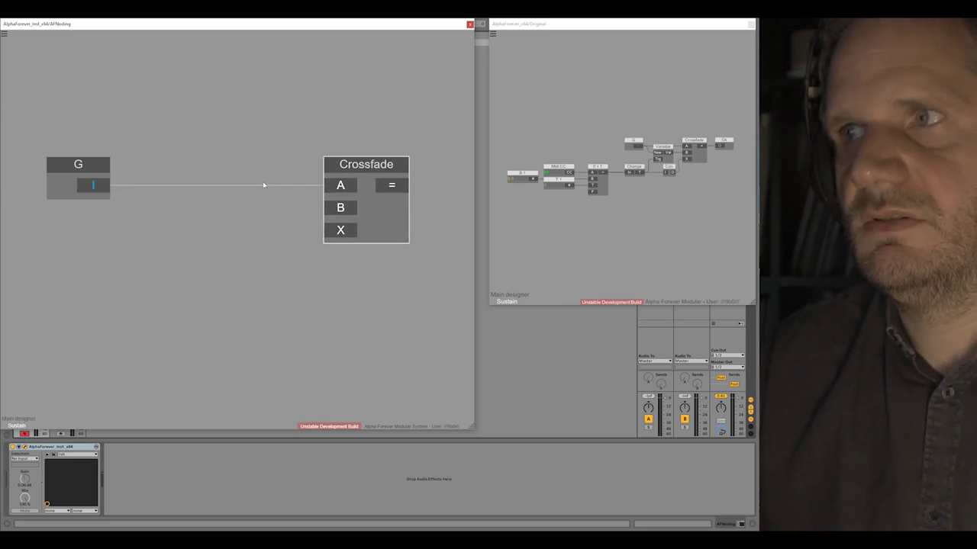
- Insert a Variable feeding Crossfade's B input, connect G to its New input, and move G and Crossfade closer to it
{"action": "right_click", "coordinate": [335, 210]}
{"action": "type", "text": "var"}
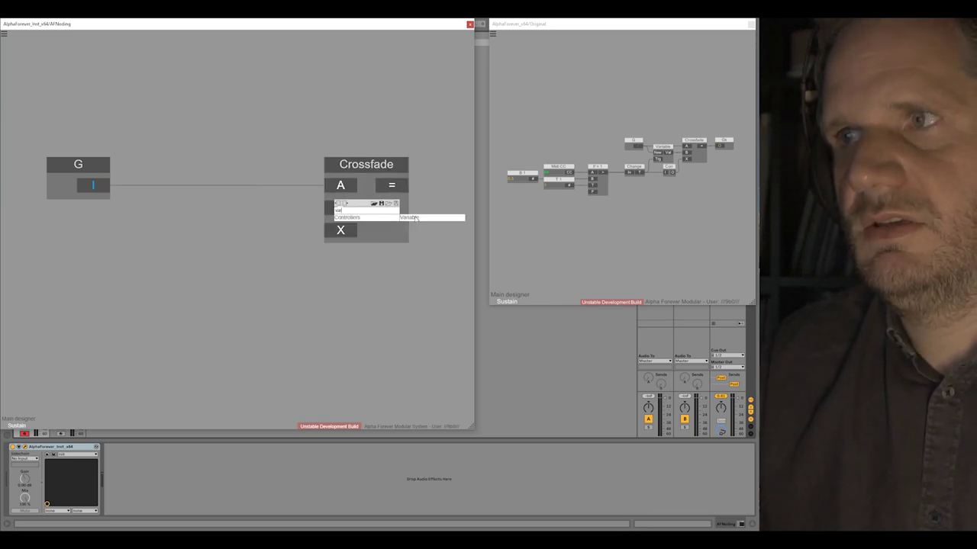
{"action": "left_click", "coordinate": [416, 218]}
{"action": "left_click_drag", "start_coordinate": [416, 217], "coordinate": [203, 203]}
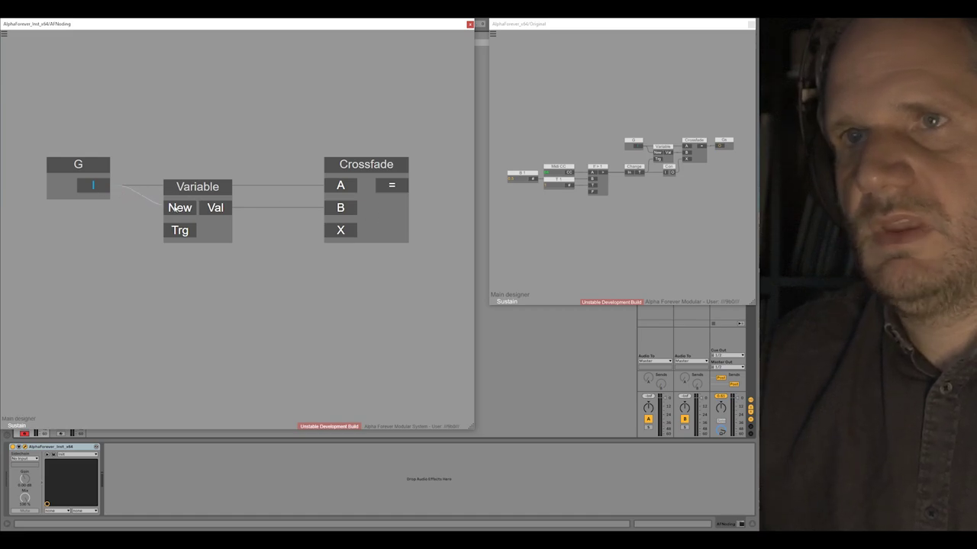
{"action": "left_click_drag", "start_coordinate": [91, 167], "coordinate": [103, 167]}
{"action": "left_click_drag", "start_coordinate": [383, 171], "coordinate": [344, 171]}
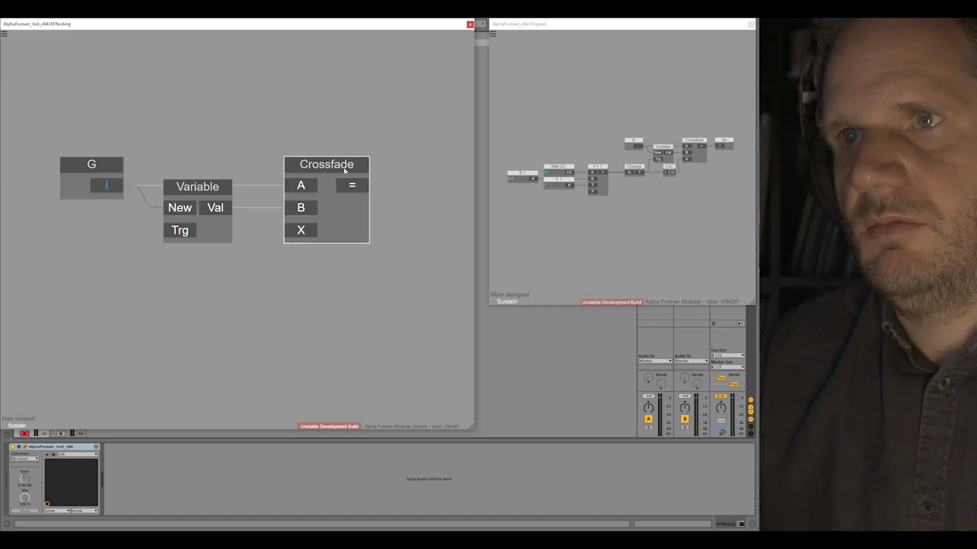
- Insert a Change feeding Variable's Trg input and right-align it with G directly beneath
{"action": "left_click", "coordinate": [244, 245]}
{"action": "left_click_drag", "start_coordinate": [171, 282], "coordinate": [273, 296]}
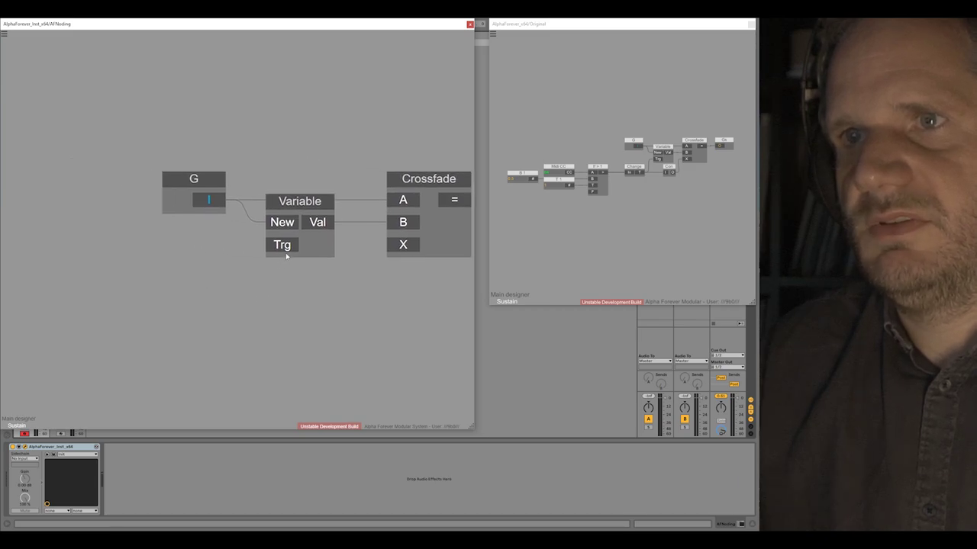
{"action": "right_click", "coordinate": [283, 248]}
{"action": "type", "text": "chan"}
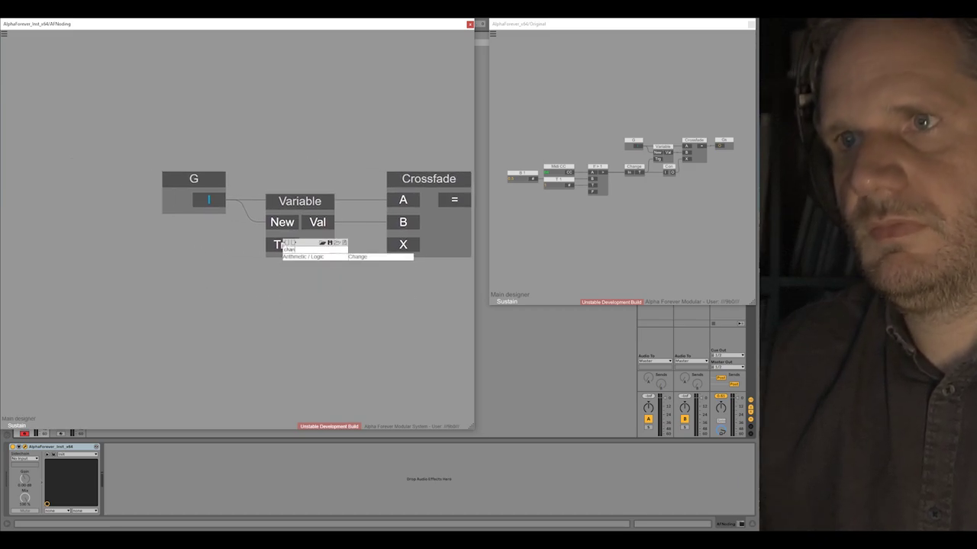
{"action": "key", "text": "Return"}
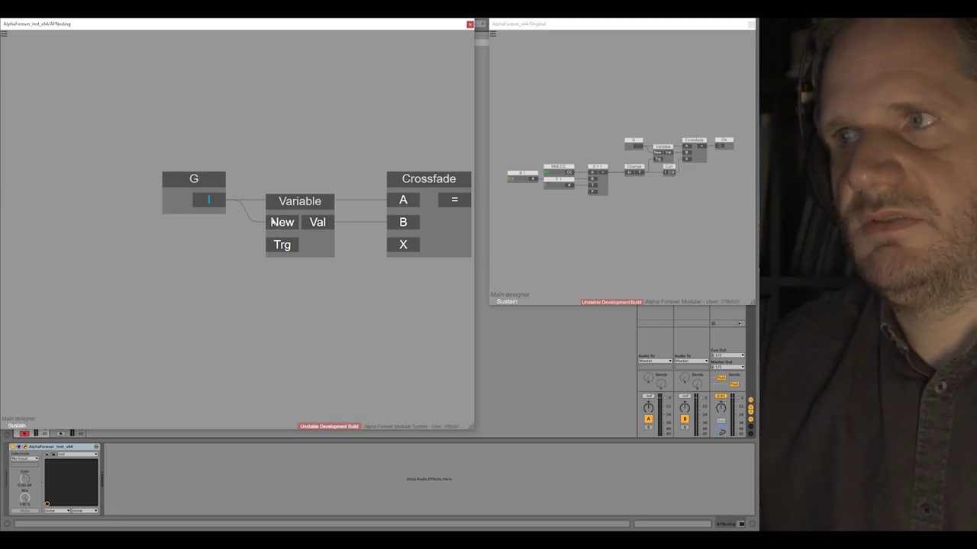
{"action": "right_click", "coordinate": [279, 242]}
{"action": "type", "text": "chan"}
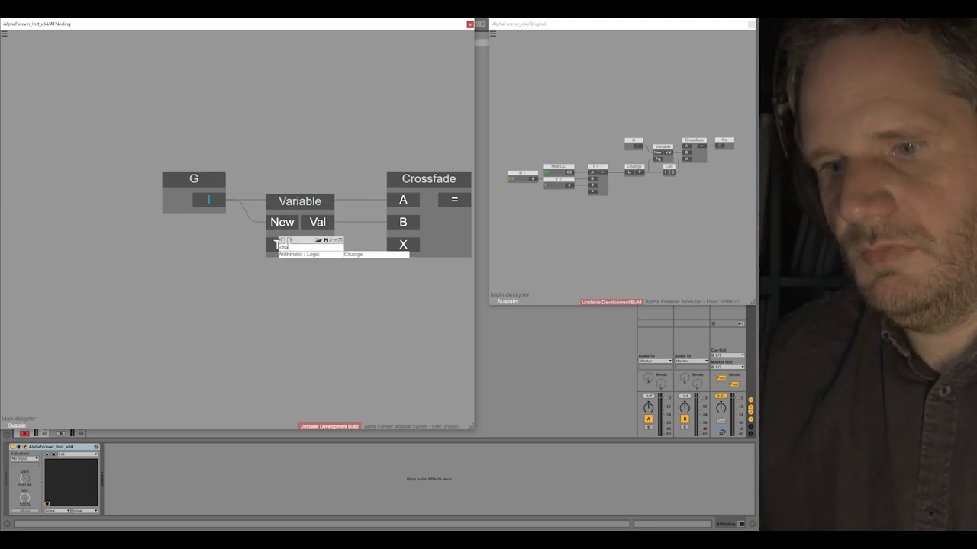
{"action": "left_click", "coordinate": [346, 253]}
{"action": "left_click_drag", "start_coordinate": [161, 230], "coordinate": [190, 230]}
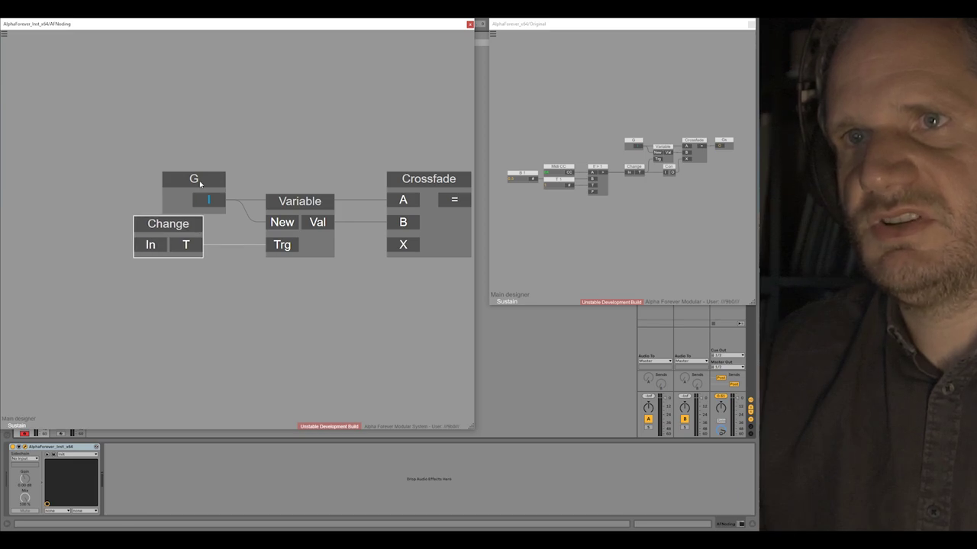
{"action": "left_click", "coordinate": [199, 181], "text": "shift"}
{"action": "key", "text": "r"}
{"action": "double_click", "coordinate": [152, 165]}
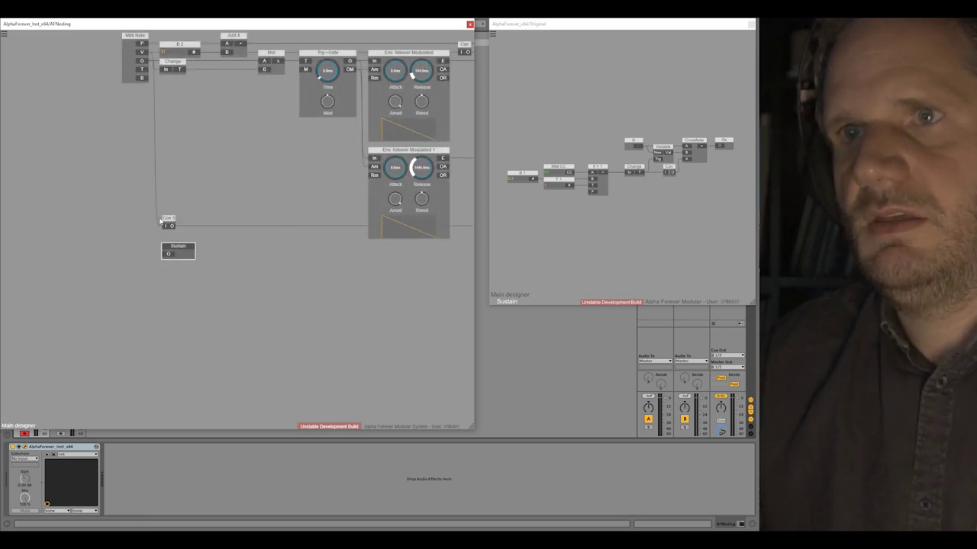
{"action": "double_click", "coordinate": [184, 258]}
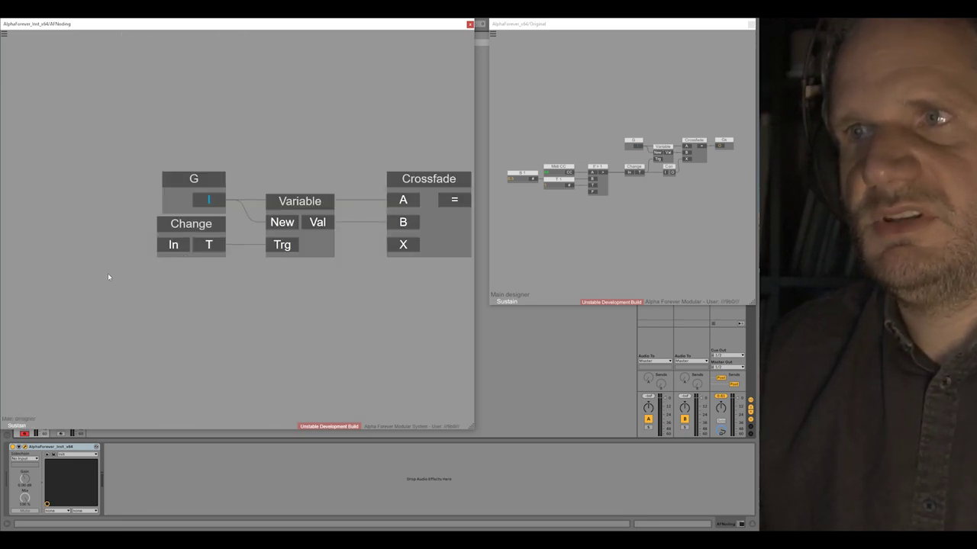
- Insert an If > feeding Change's In input and move it closer to Change
{"action": "left_click_drag", "start_coordinate": [108, 273], "coordinate": [302, 267]}
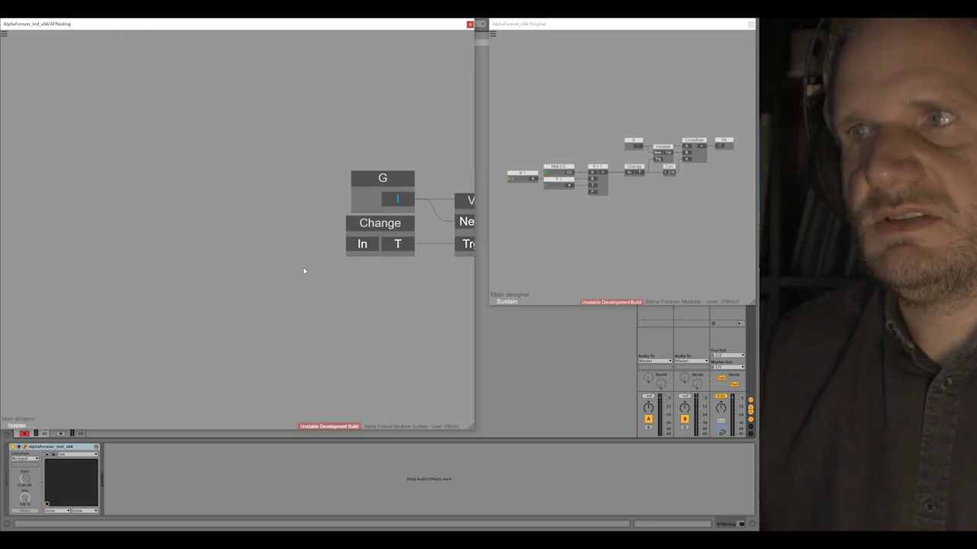
{"action": "left_click", "coordinate": [358, 246]}
{"action": "mouse_move", "coordinate": [364, 254]}
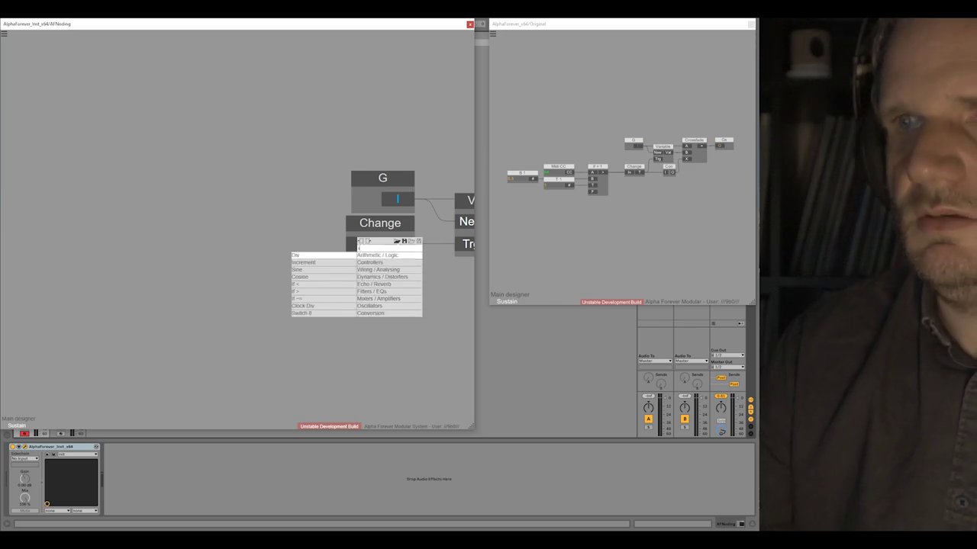
{"action": "left_click", "coordinate": [320, 263]}
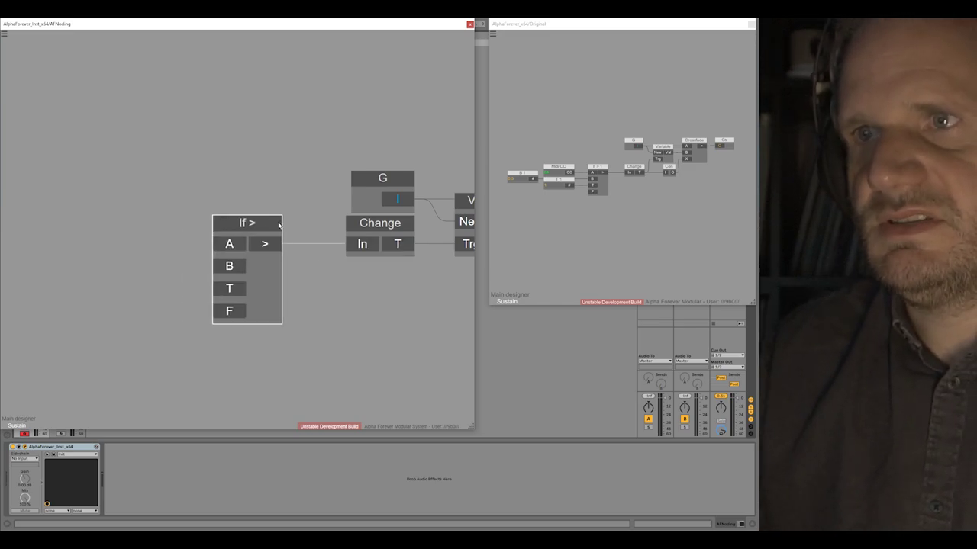
{"action": "left_click", "coordinate": [260, 196]}
- Add a constant of 0.5 to If >'s B input and a constant of 1 to its T input
{"action": "double_click", "coordinate": [260, 265]}
{"action": "left_click", "coordinate": [135, 266]}
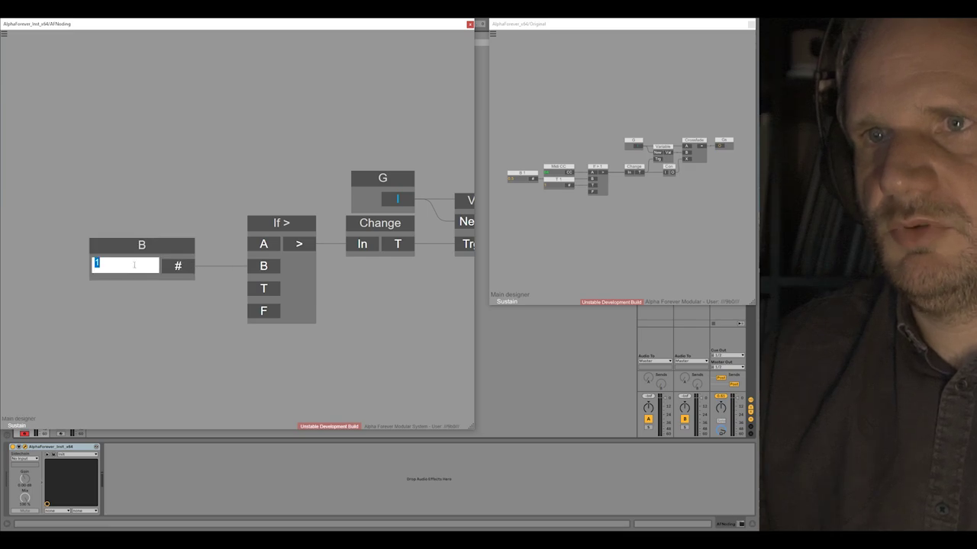
{"action": "type", "text": "0.5"}
{"action": "key", "text": "Return"}
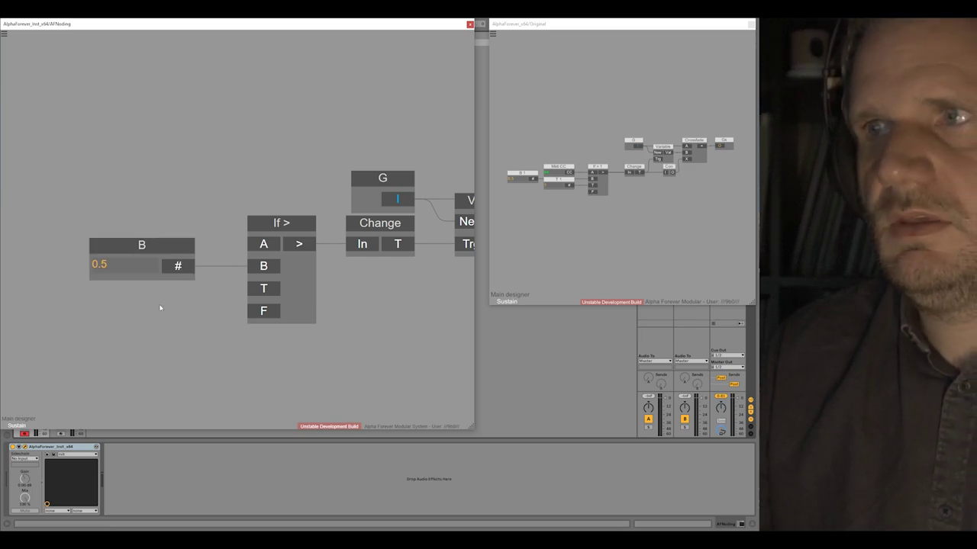
{"action": "left_click", "coordinate": [264, 288]}
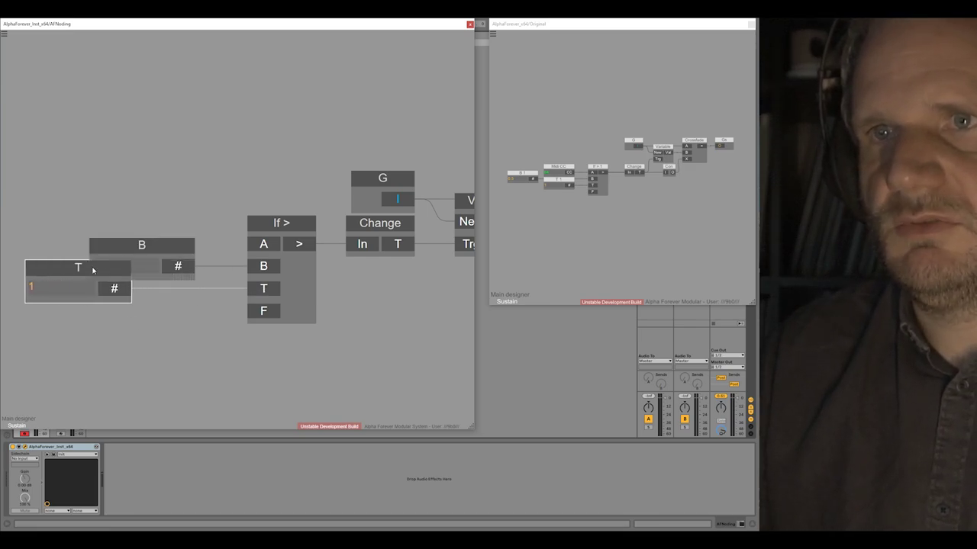
- Insert a Midi CC feeding If >'s A input, align it with the T constant, and set its controller number to 64
{"action": "left_click_drag", "start_coordinate": [202, 317], "coordinate": [381, 319]}
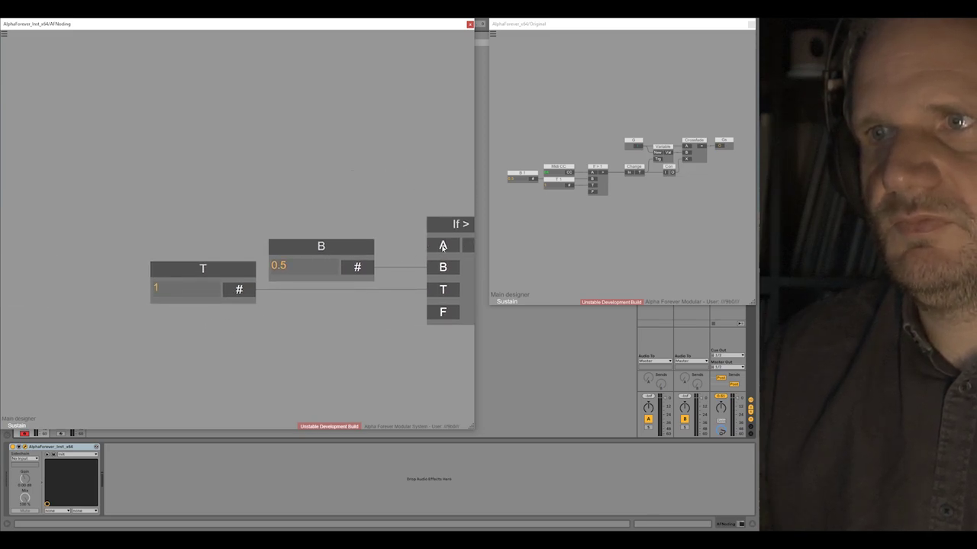
{"action": "left_click", "coordinate": [439, 245]}
{"action": "type", "text": "midi"}
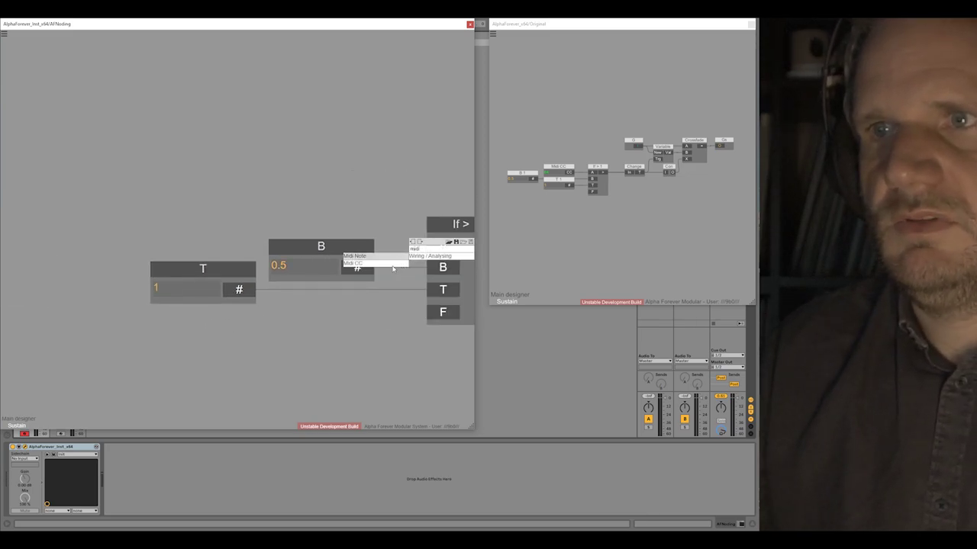
{"action": "left_click", "coordinate": [395, 265]}
{"action": "left_click_drag", "start_coordinate": [327, 230], "coordinate": [240, 229]}
{"action": "left_click", "coordinate": [218, 271], "text": "shift"}
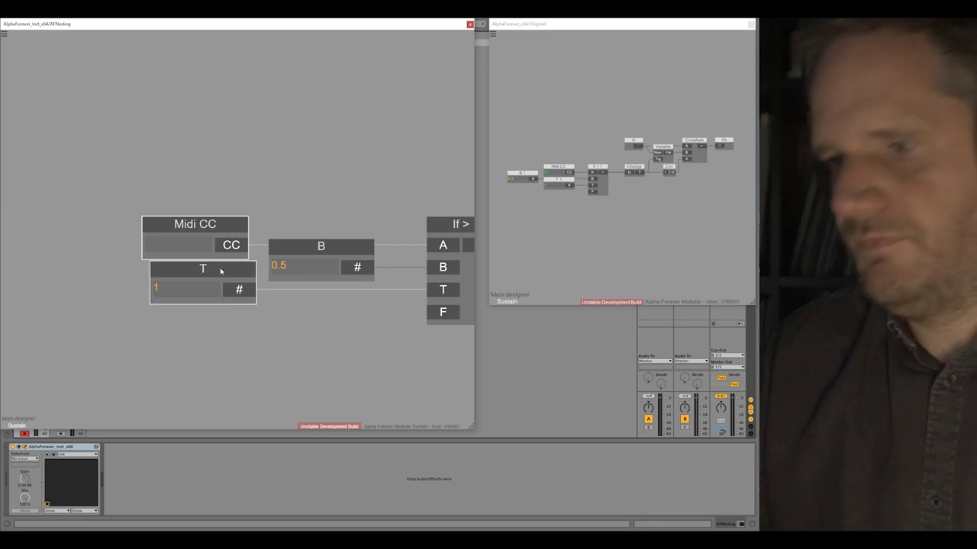
{"action": "key", "text": "a"}
{"action": "left_click", "coordinate": [206, 191]}
{"action": "left_click", "coordinate": [190, 244]}
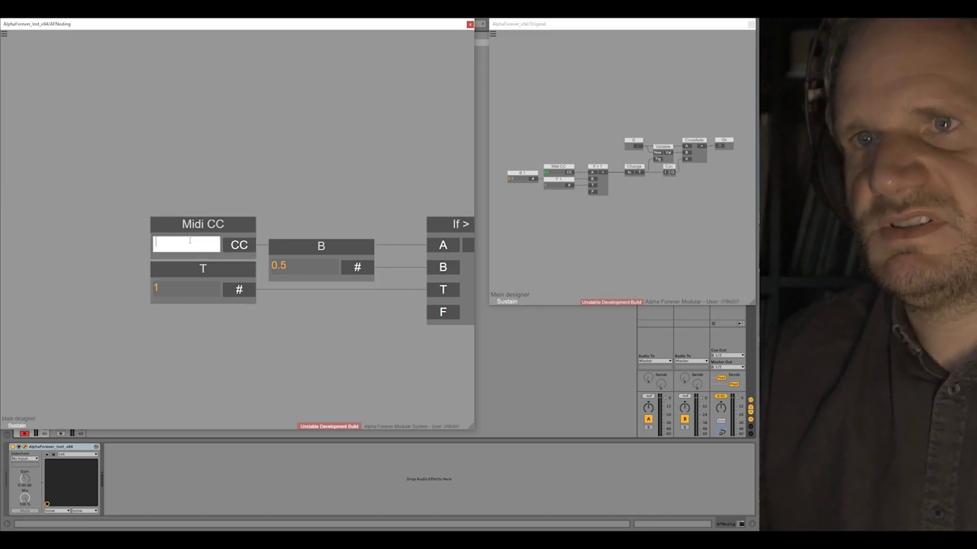
{"action": "left_click", "coordinate": [267, 170]}
- Connect If >'s output to Crossfade's X input, and add an output named Gsus to Crossfade's result
{"action": "left_click_drag", "start_coordinate": [454, 170], "coordinate": [96, 176]}
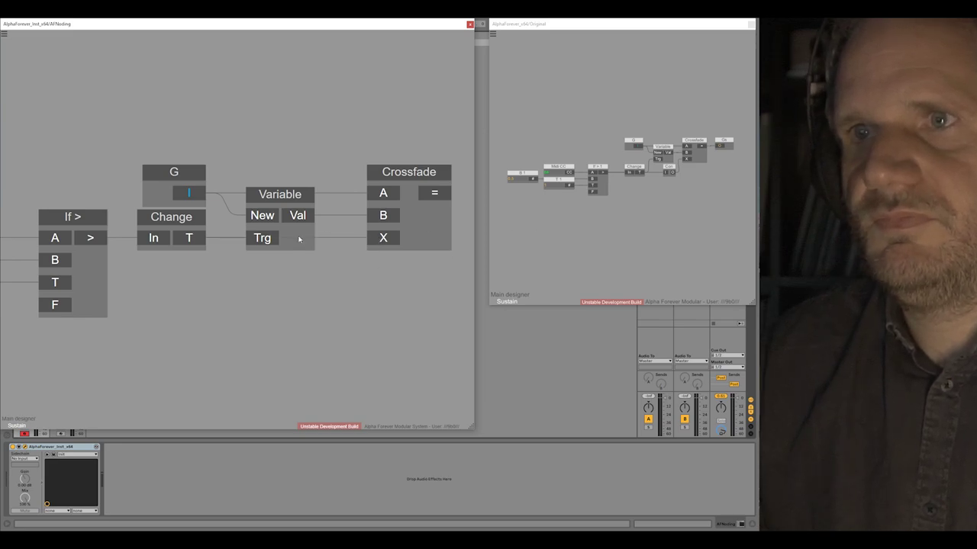
{"action": "left_click_drag", "start_coordinate": [389, 270], "coordinate": [236, 279]}
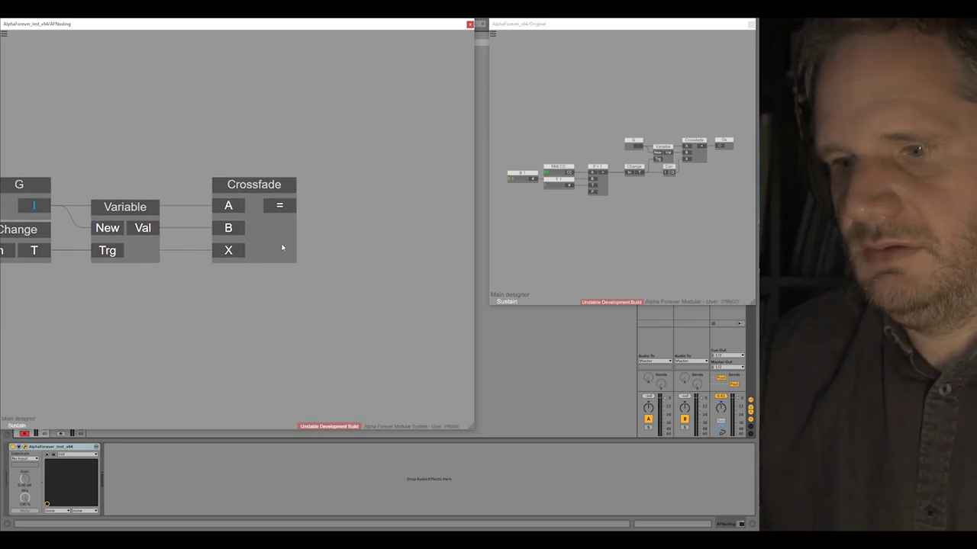
{"action": "left_click_drag", "start_coordinate": [279, 205], "coordinate": [381, 206]}
{"action": "double_click", "coordinate": [409, 182]}
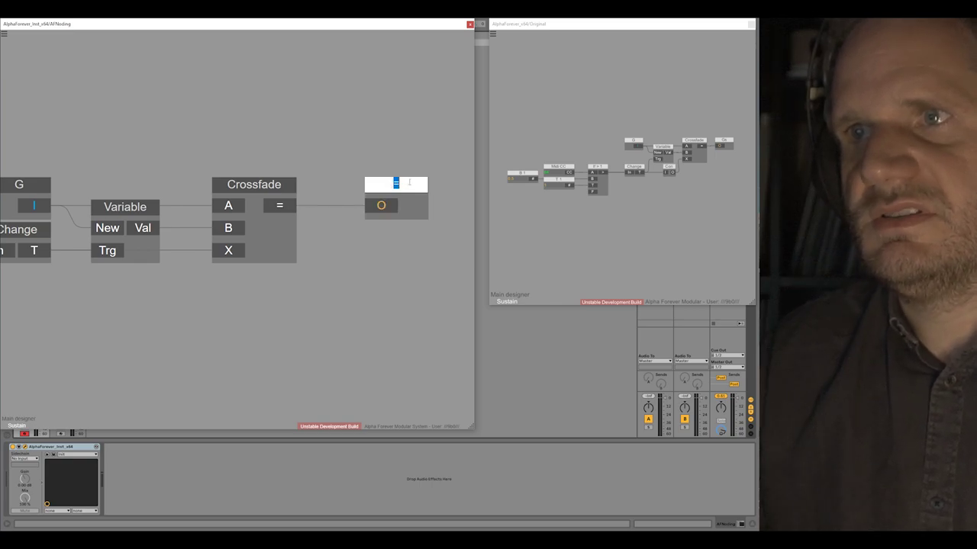
{"action": "type", "text": "Gsus"}
{"action": "key", "text": "Return"}
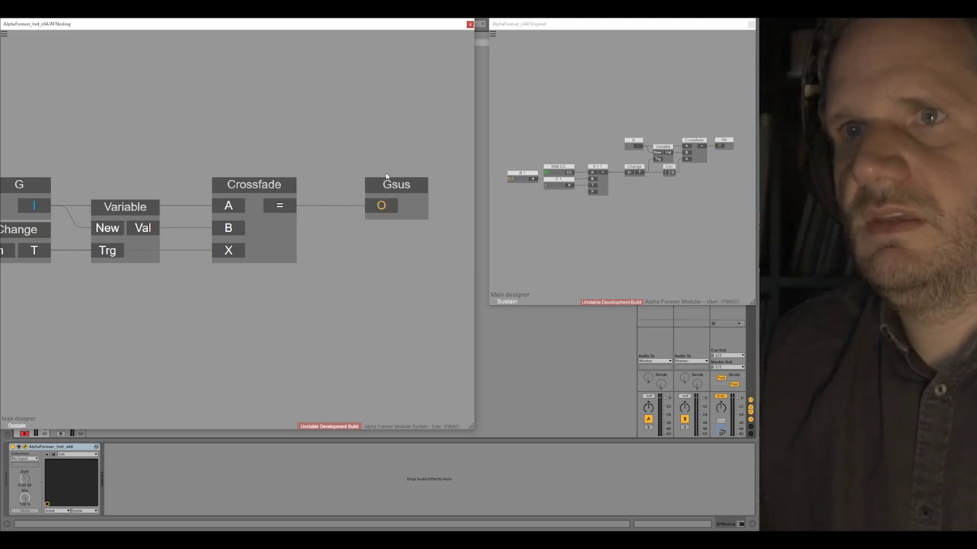
- Pull the Con aside in the original patch to examine how it is wired between If > and Crossfade
{"action": "scroll", "coordinate": [207, 134], "scroll_direction": "down", "scroll_amount": 2}
{"action": "left_click_drag", "start_coordinate": [207, 133], "coordinate": [286, 129]}
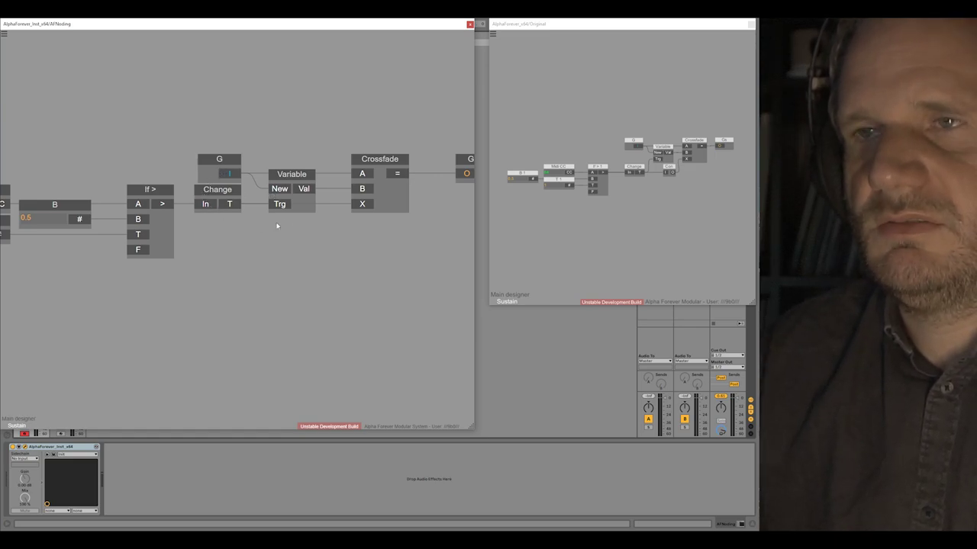
{"action": "left_click", "coordinate": [641, 170]}
{"action": "left_click", "coordinate": [668, 169]}
{"action": "left_click_drag", "start_coordinate": [163, 205], "coordinate": [271, 204]}
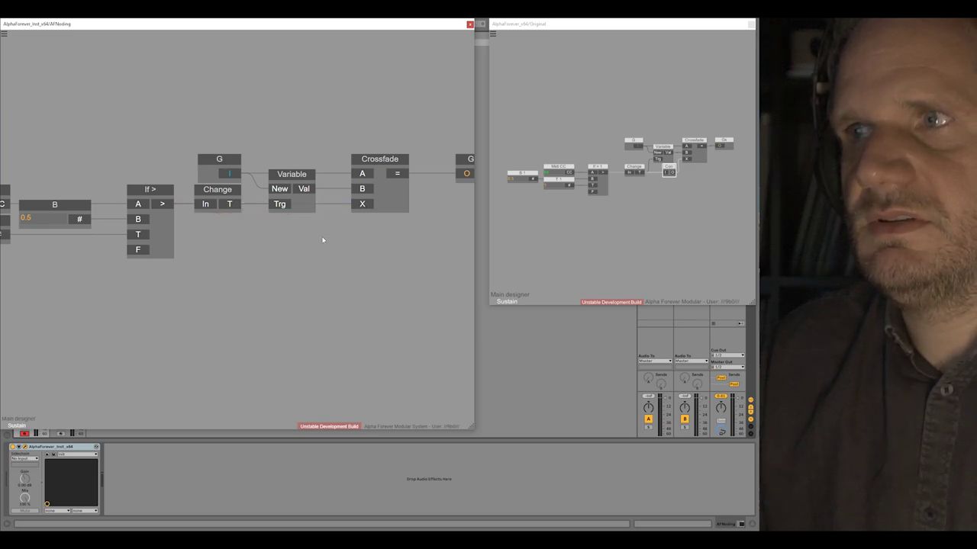
{"action": "left_click_drag", "start_coordinate": [322, 237], "coordinate": [411, 232]}
{"action": "left_click_drag", "start_coordinate": [664, 169], "coordinate": [628, 189]}
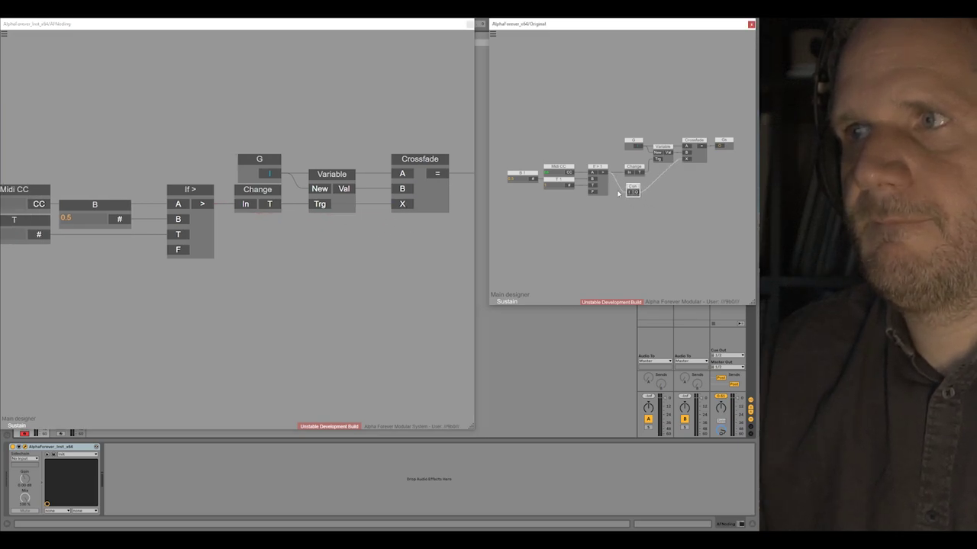
{"action": "double_click", "coordinate": [353, 234]}
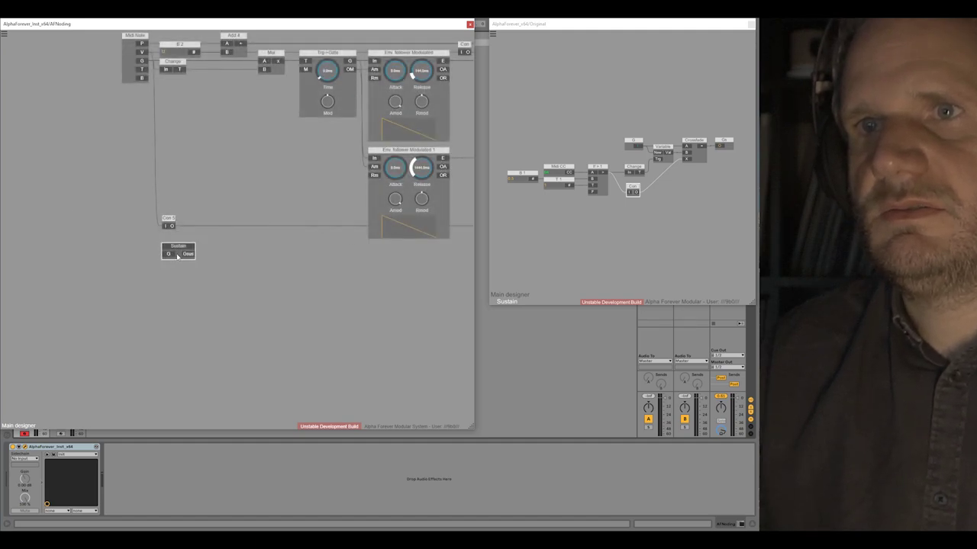
{"action": "scroll", "coordinate": [109, 267], "scroll_direction": "up", "scroll_amount": 2}
{"action": "left_click_drag", "start_coordinate": [80, 231], "coordinate": [232, 236]}
{"action": "double_click", "coordinate": [254, 250]}
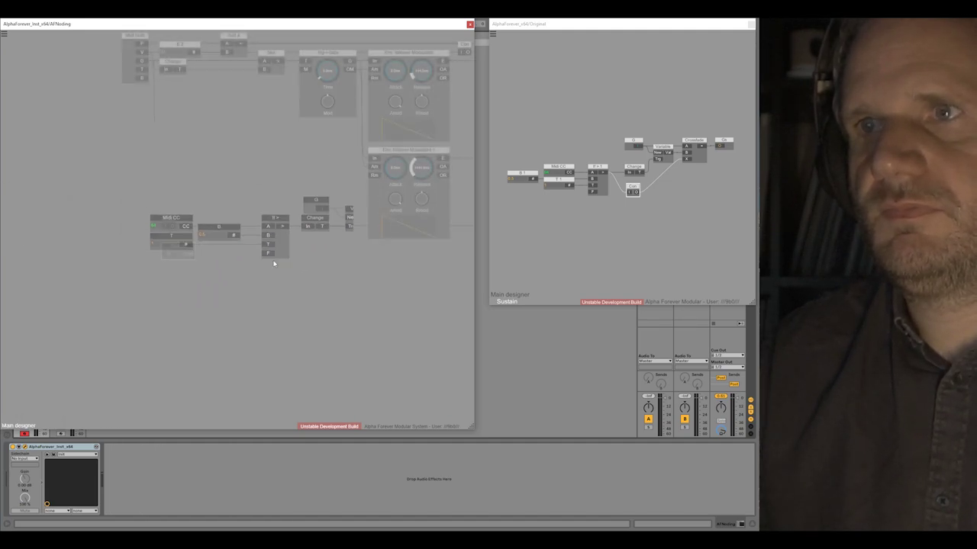
{"action": "double_click", "coordinate": [179, 254]}
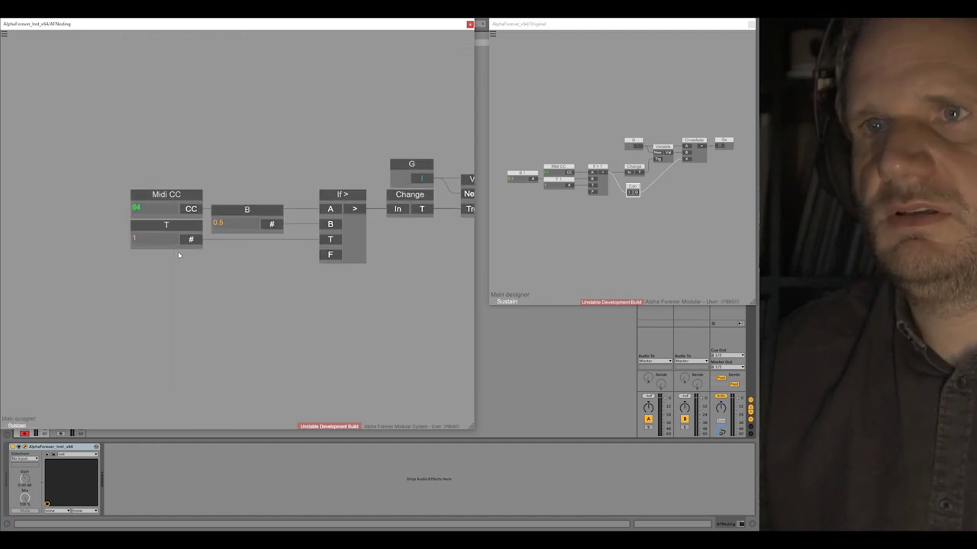
- Lower the Midi CC, constants and If > group, and route its cable to Crossfade's X through a Con right-aligned beneath Variable
{"action": "left_click_drag", "start_coordinate": [114, 178], "coordinate": [376, 307]}
{"action": "left_click_drag", "start_coordinate": [355, 200], "coordinate": [351, 229]}
{"action": "left_click_drag", "start_coordinate": [439, 242], "coordinate": [257, 261]}
{"action": "right_click", "coordinate": [372, 228]}
{"action": "mouse_move", "coordinate": [383, 240]}
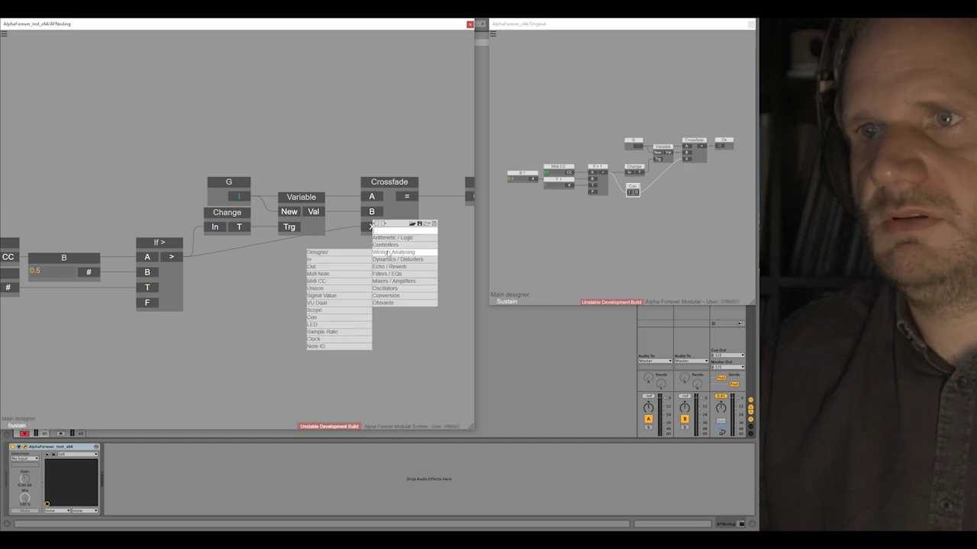
{"action": "left_click", "coordinate": [311, 322]}
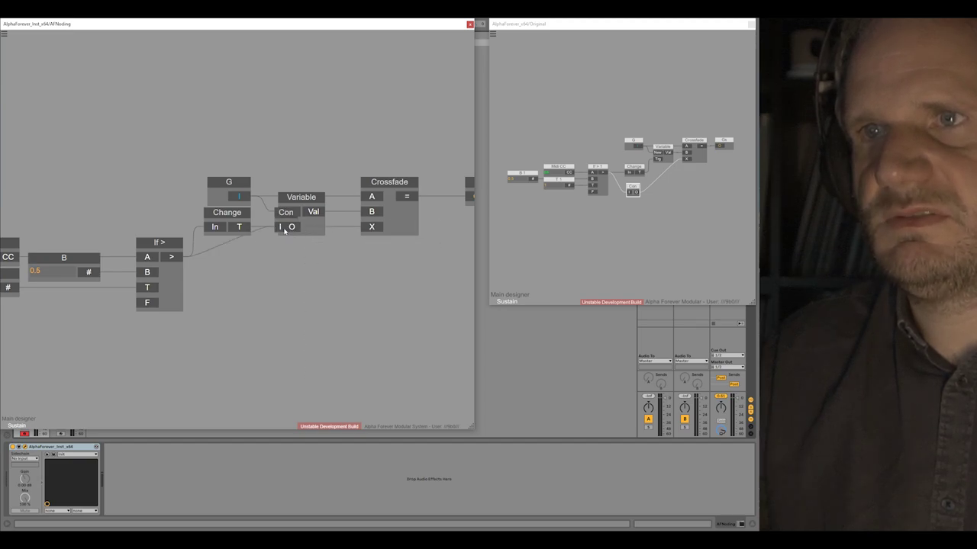
{"action": "left_click_drag", "start_coordinate": [284, 230], "coordinate": [313, 243]}
{"action": "left_click", "coordinate": [310, 197]}
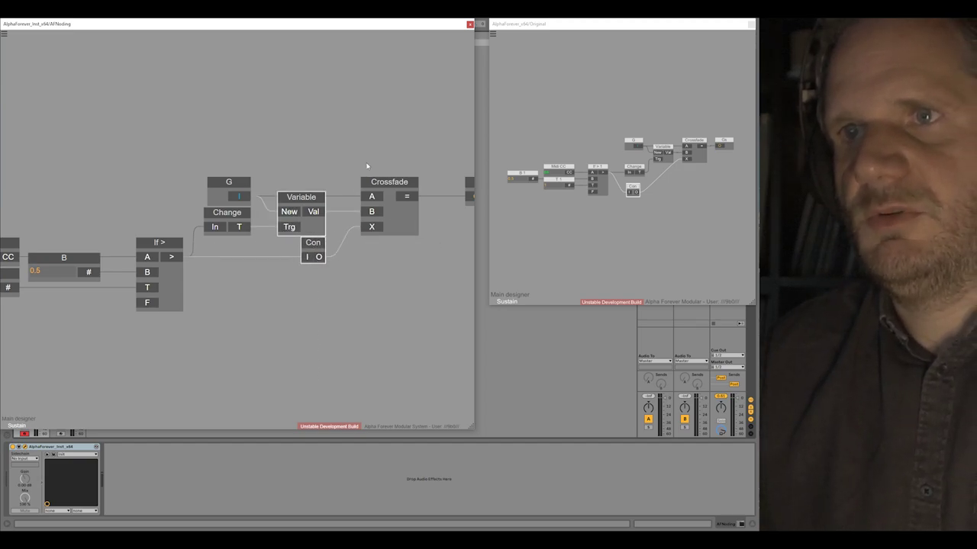
- Move Crossfade and Gsus closer to Variable, and return to the Main designer in both patches
{"action": "left_click_drag", "start_coordinate": [381, 186], "coordinate": [363, 176]}
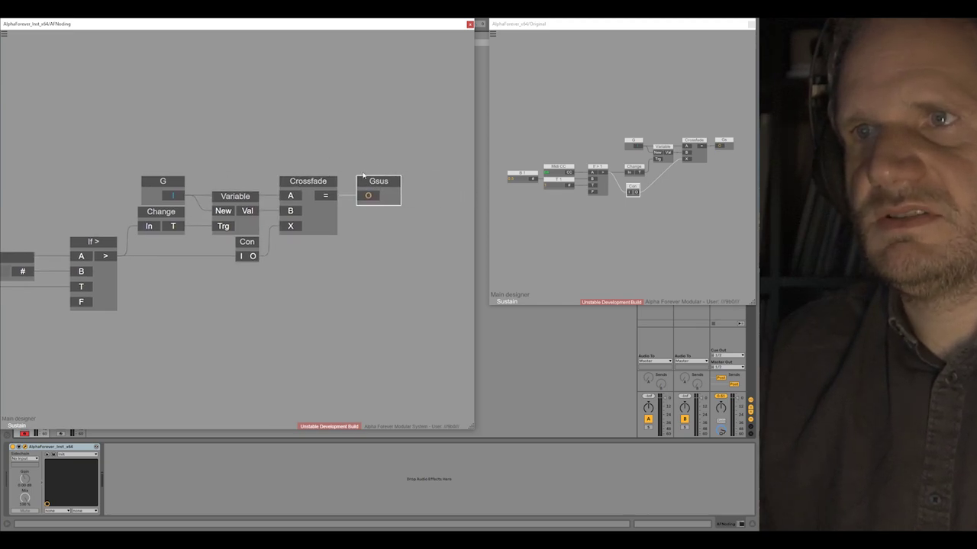
{"action": "scroll", "coordinate": [381, 145], "scroll_direction": "left", "scroll_amount": 4}
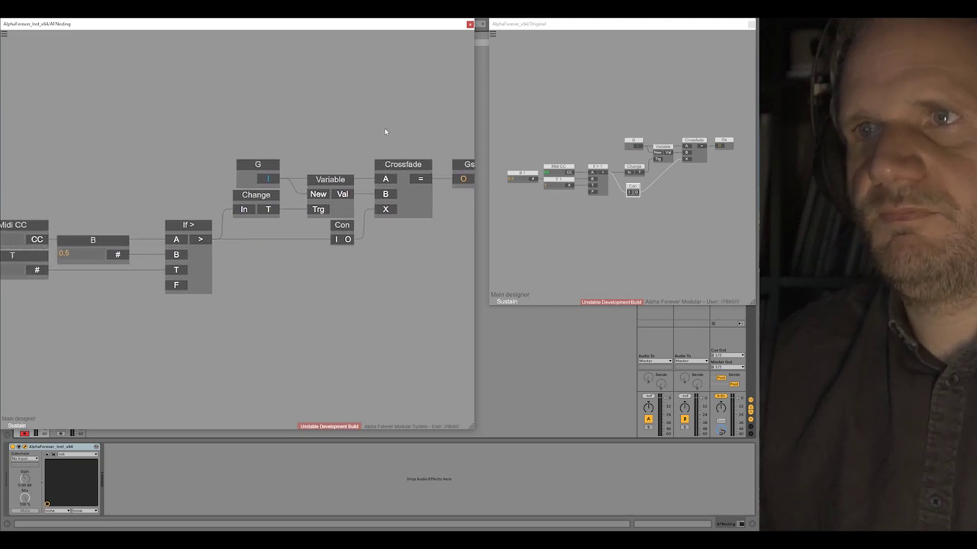
{"action": "scroll", "coordinate": [346, 119], "scroll_direction": "down", "scroll_amount": 5}
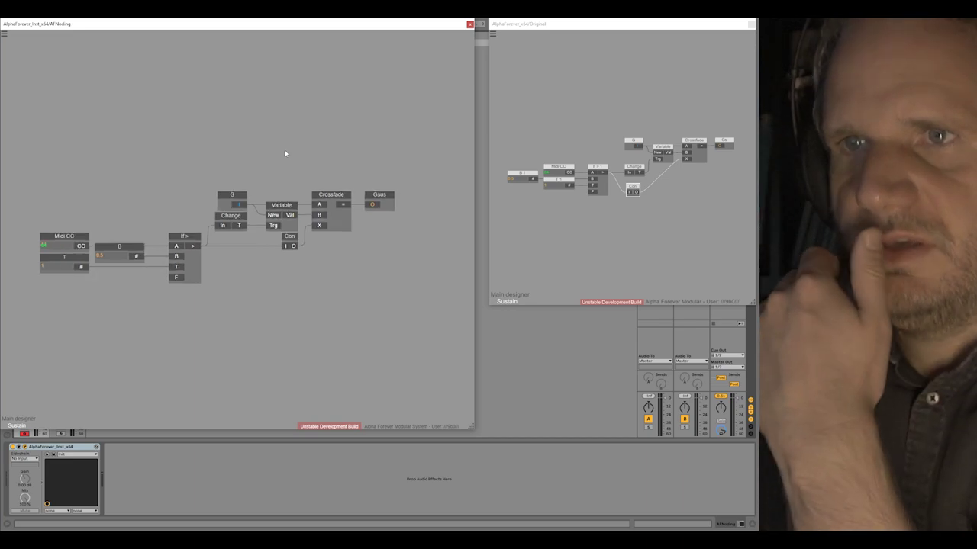
{"action": "left_click_drag", "start_coordinate": [286, 153], "coordinate": [295, 159]}
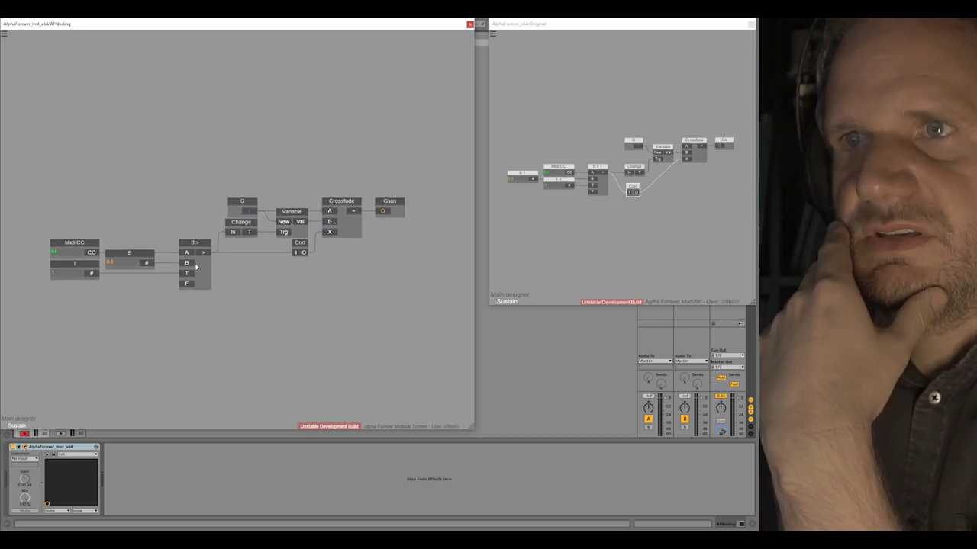
{"action": "double_click", "coordinate": [296, 145]}
{"action": "double_click", "coordinate": [548, 237]}
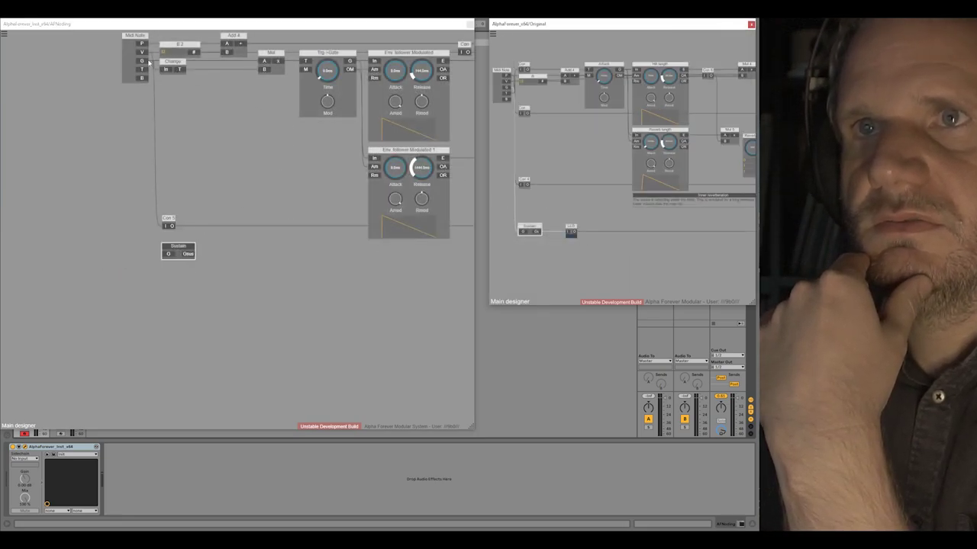
- Wire up the Sustain designer's G input and move Sustain into the upper row, right of Mul 1
{"action": "left_click", "coordinate": [141, 36]}
{"action": "left_click_drag", "start_coordinate": [215, 106], "coordinate": [175, 165]}
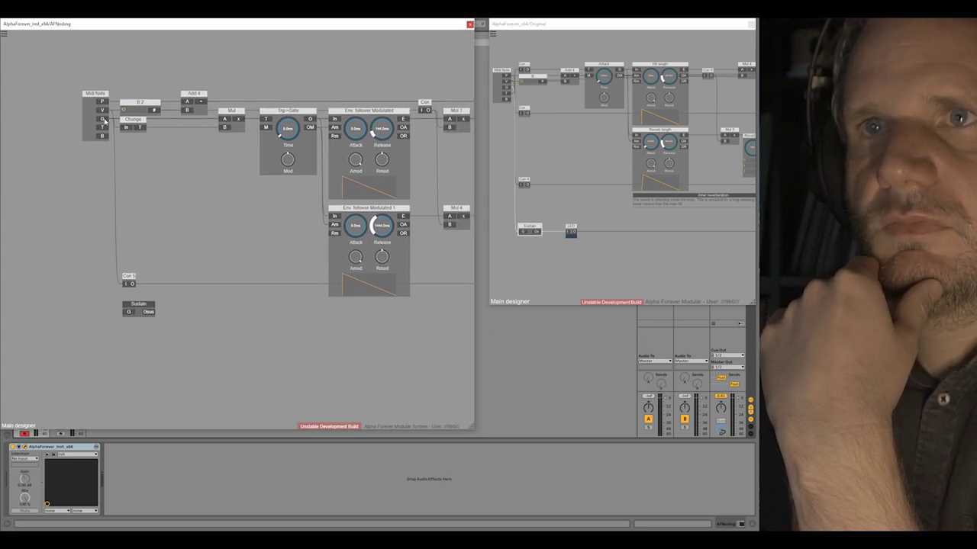
{"action": "left_click_drag", "start_coordinate": [126, 311], "coordinate": [134, 296]}
{"action": "left_click_drag", "start_coordinate": [231, 304], "coordinate": [206, 214]}
{"action": "scroll", "coordinate": [238, 306], "scroll_direction": "down", "scroll_amount": 6}
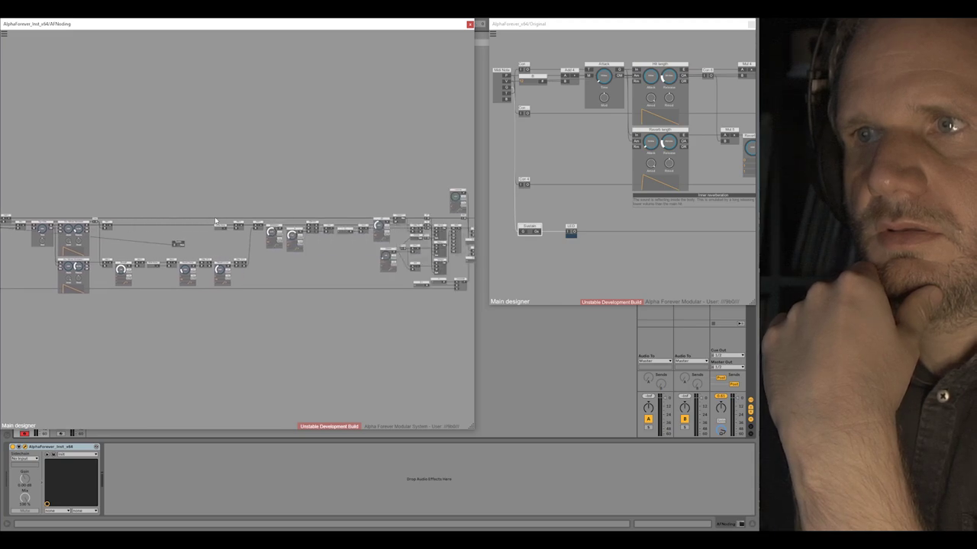
{"action": "scroll", "coordinate": [216, 218], "scroll_direction": "up", "scroll_amount": 3}
{"action": "left_click_drag", "start_coordinate": [325, 284], "coordinate": [225, 286]}
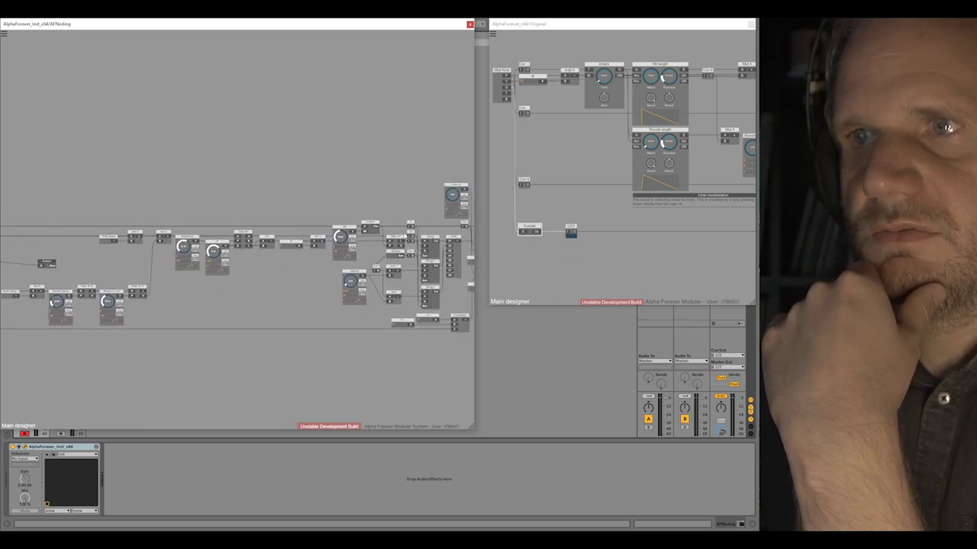
{"action": "left_click_drag", "start_coordinate": [408, 236], "coordinate": [47, 232]}
{"action": "left_click_drag", "start_coordinate": [59, 265], "coordinate": [262, 196]}
- Compare the overall layout of the rebuilt patch with that of the original patch
{"action": "scroll", "coordinate": [146, 252], "scroll_direction": "down", "scroll_amount": 4}
{"action": "scroll", "coordinate": [261, 196], "scroll_direction": "down", "scroll_amount": 3}
{"action": "left_click_drag", "start_coordinate": [384, 190], "coordinate": [285, 193]}
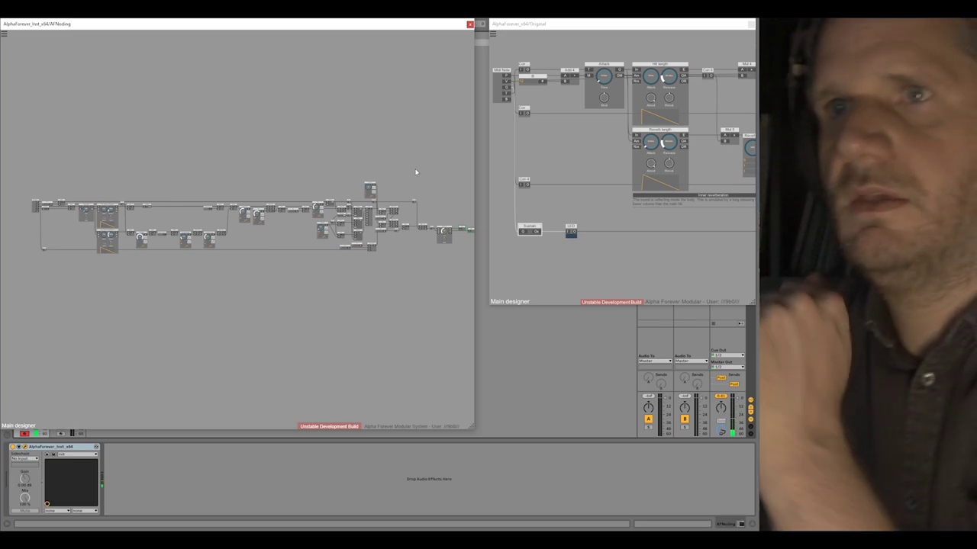
{"action": "left_click", "coordinate": [598, 162]}
{"action": "scroll", "coordinate": [598, 162], "scroll_direction": "down", "scroll_amount": 5}
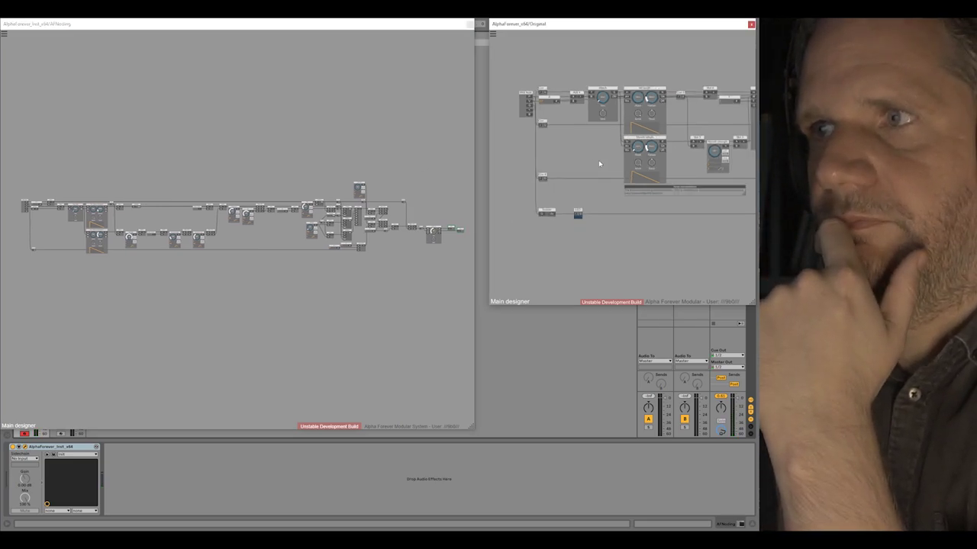
{"action": "left_click_drag", "start_coordinate": [661, 203], "coordinate": [562, 244]}
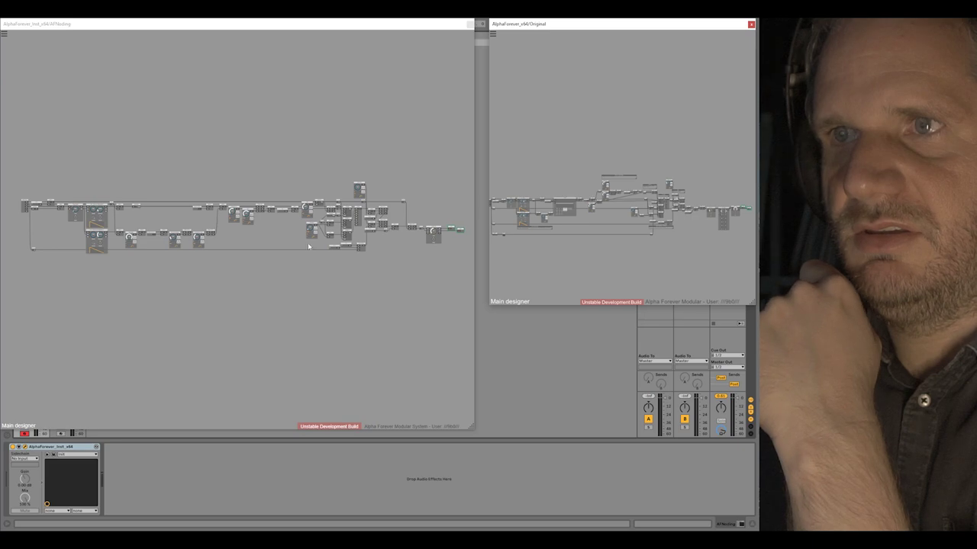
- Play the rebuilt instrument and examine its chain from the envelope followers through the noise, brightness and reverb modules
{"action": "left_click", "coordinate": [263, 244]}
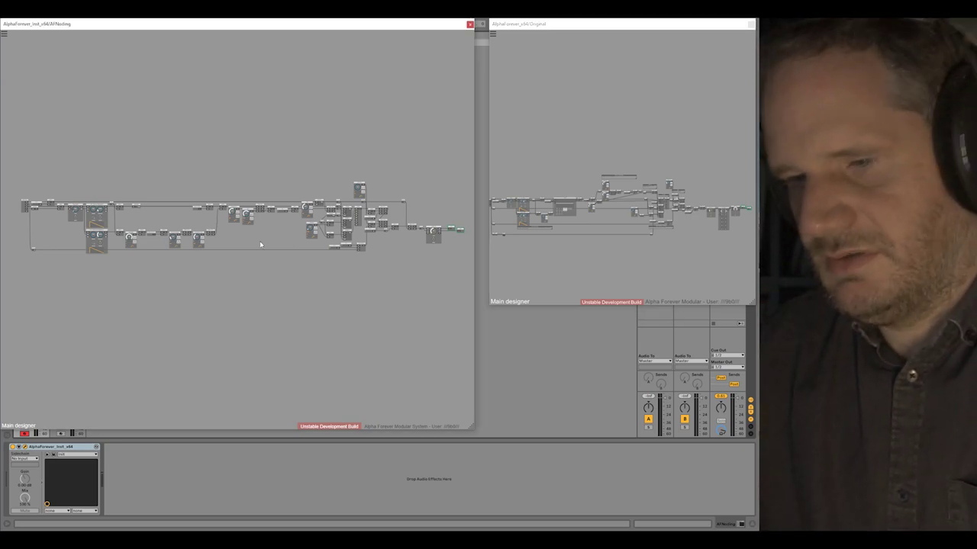
{"action": "key", "text": "space"}
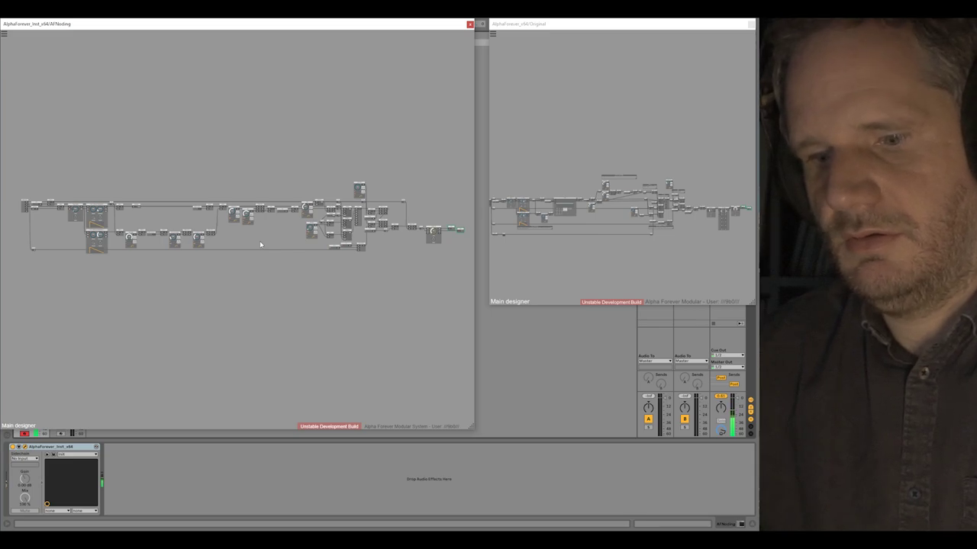
{"action": "scroll", "coordinate": [233, 233], "scroll_direction": "up", "scroll_amount": 5}
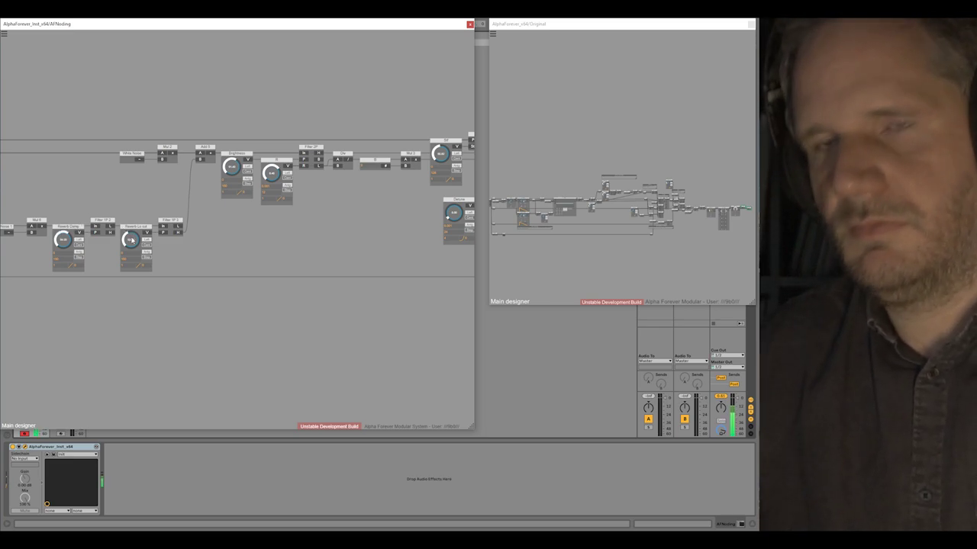
{"action": "left_click_drag", "start_coordinate": [117, 185], "coordinate": [350, 168]}
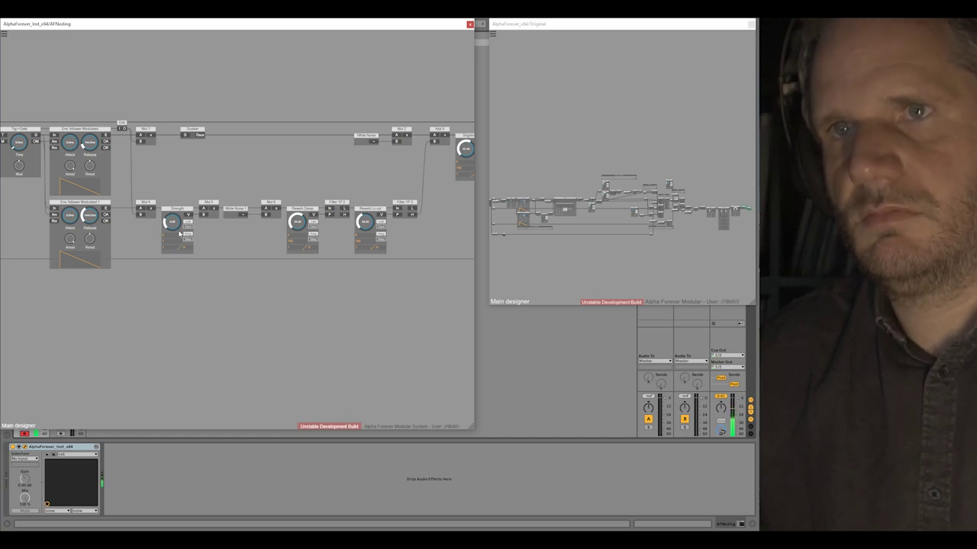
{"action": "scroll", "coordinate": [233, 304], "scroll_direction": "down", "scroll_amount": 3}
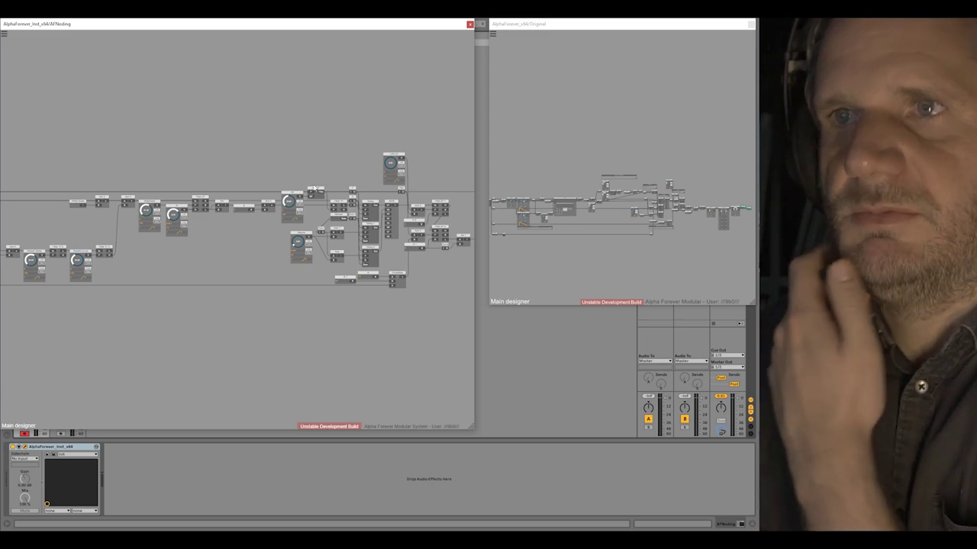
- Audition the Stf knob at 128 while playing, and settle it at about 60
{"action": "scroll", "coordinate": [286, 165], "scroll_direction": "up", "scroll_amount": 5}
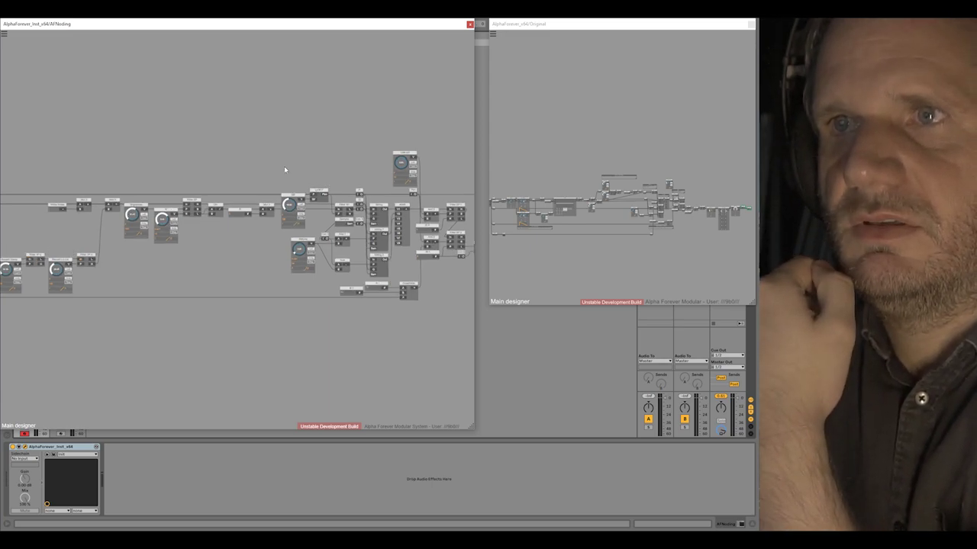
{"action": "scroll", "coordinate": [288, 169], "scroll_direction": "up", "scroll_amount": 3}
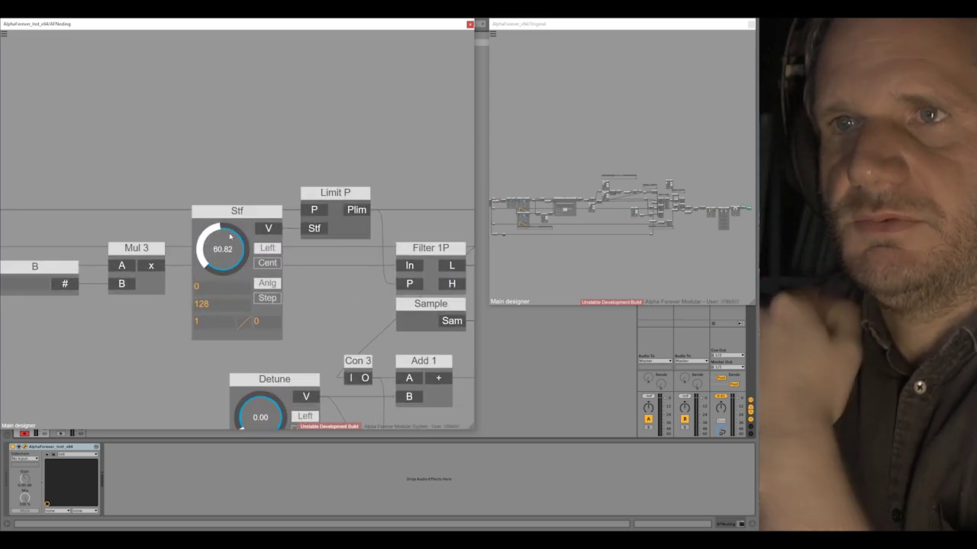
{"action": "left_click_drag", "start_coordinate": [229, 243], "coordinate": [236, 155]}
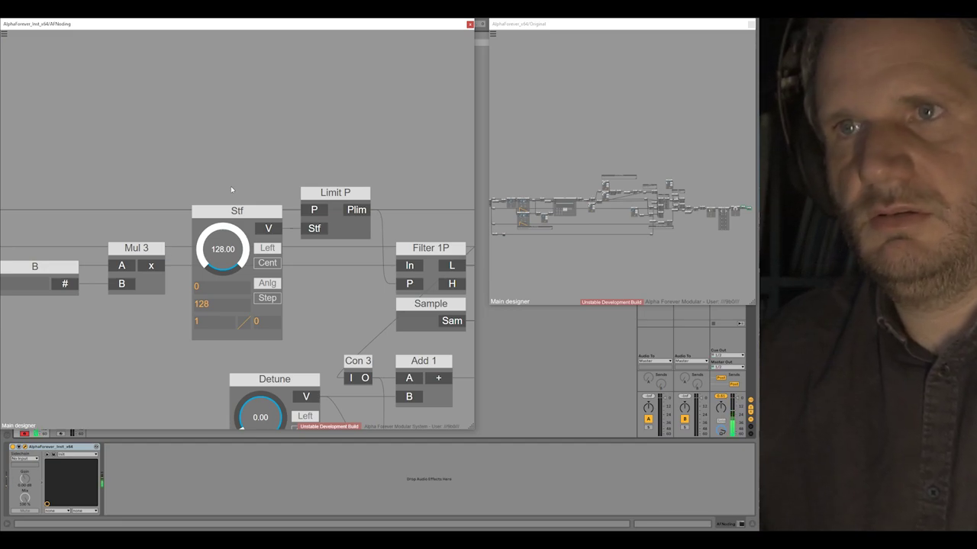
{"action": "left_click_drag", "start_coordinate": [227, 243], "coordinate": [227, 281]}
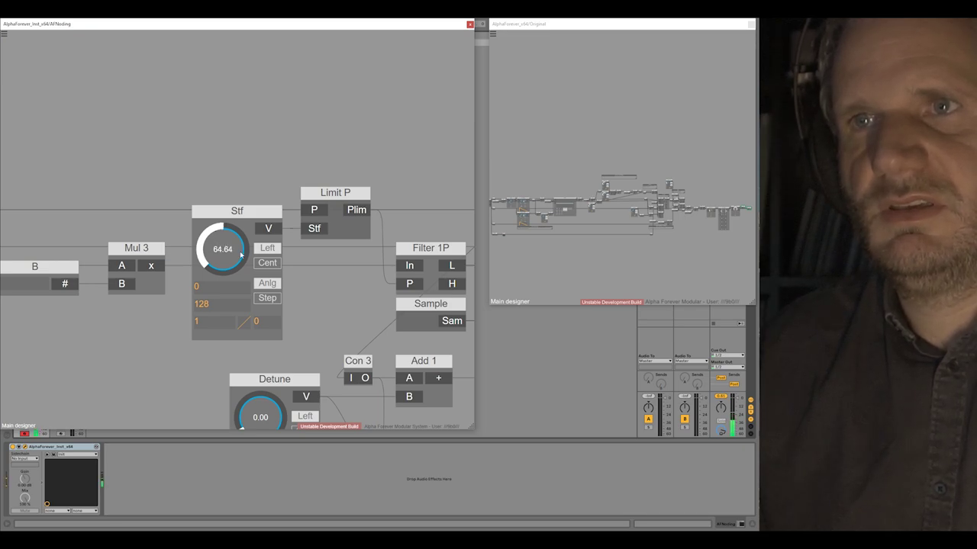
{"action": "left_click_drag", "start_coordinate": [231, 249], "coordinate": [230, 253]}
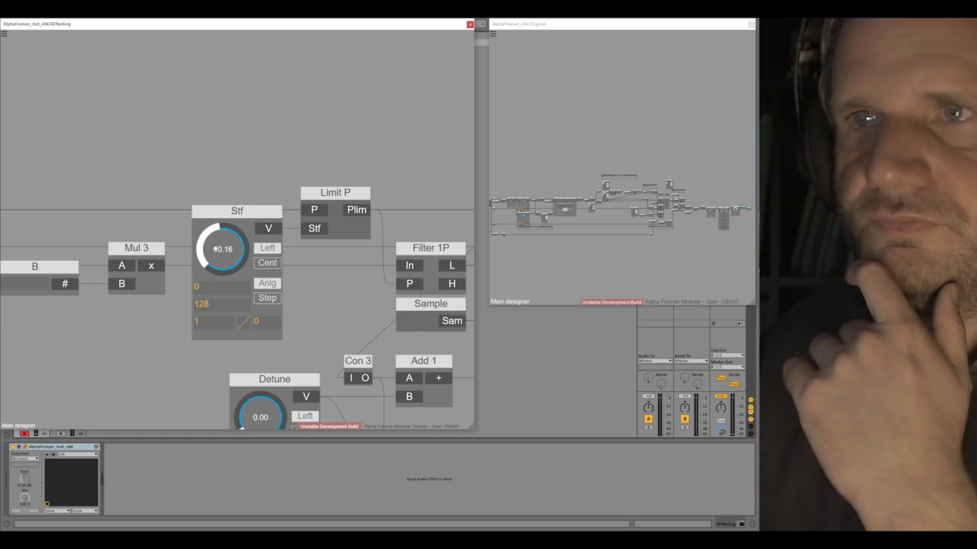
{"action": "scroll", "coordinate": [257, 164], "scroll_direction": "down", "scroll_amount": 4}
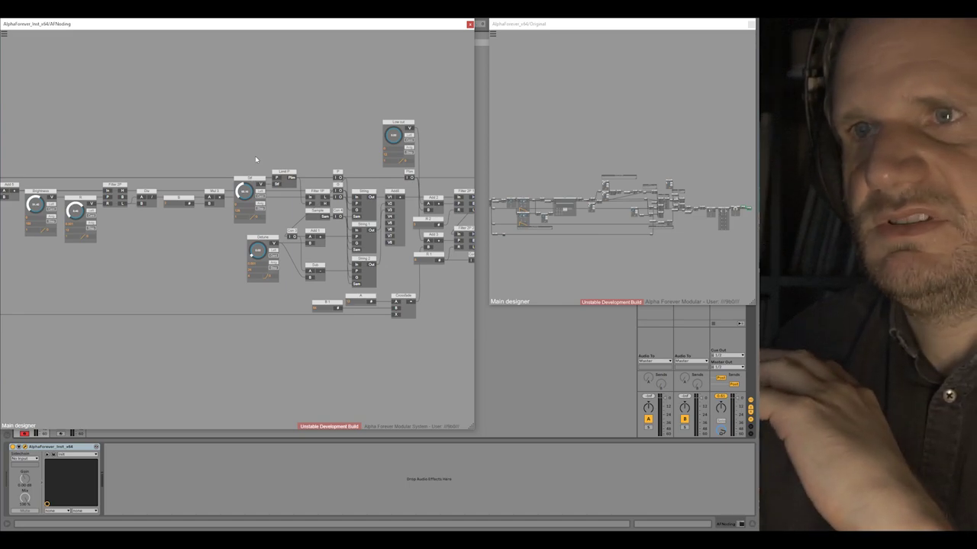
{"action": "scroll", "coordinate": [256, 160], "scroll_direction": "down", "scroll_amount": 2}
{"action": "left_click_drag", "start_coordinate": [210, 237], "coordinate": [260, 251]}
{"action": "scroll", "coordinate": [254, 242], "scroll_direction": "down", "scroll_amount": 3}
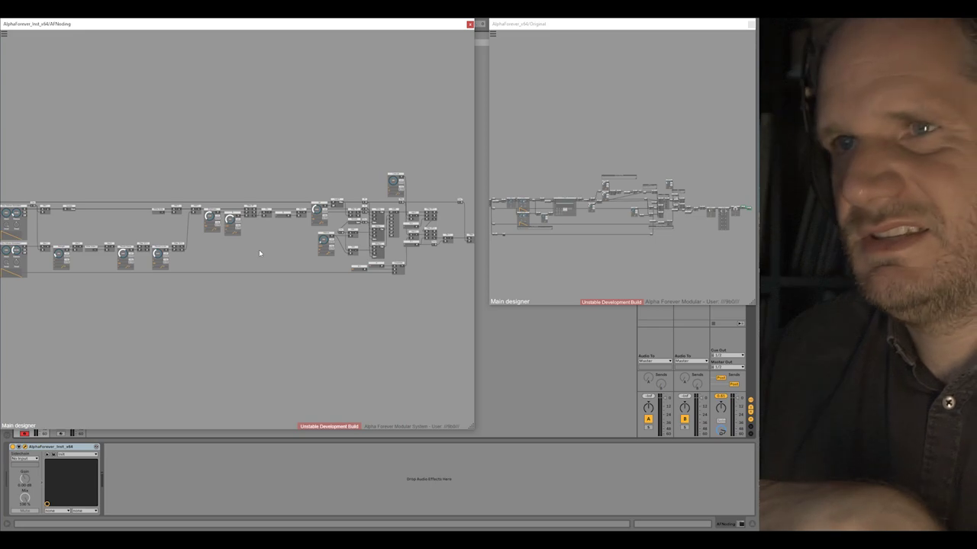